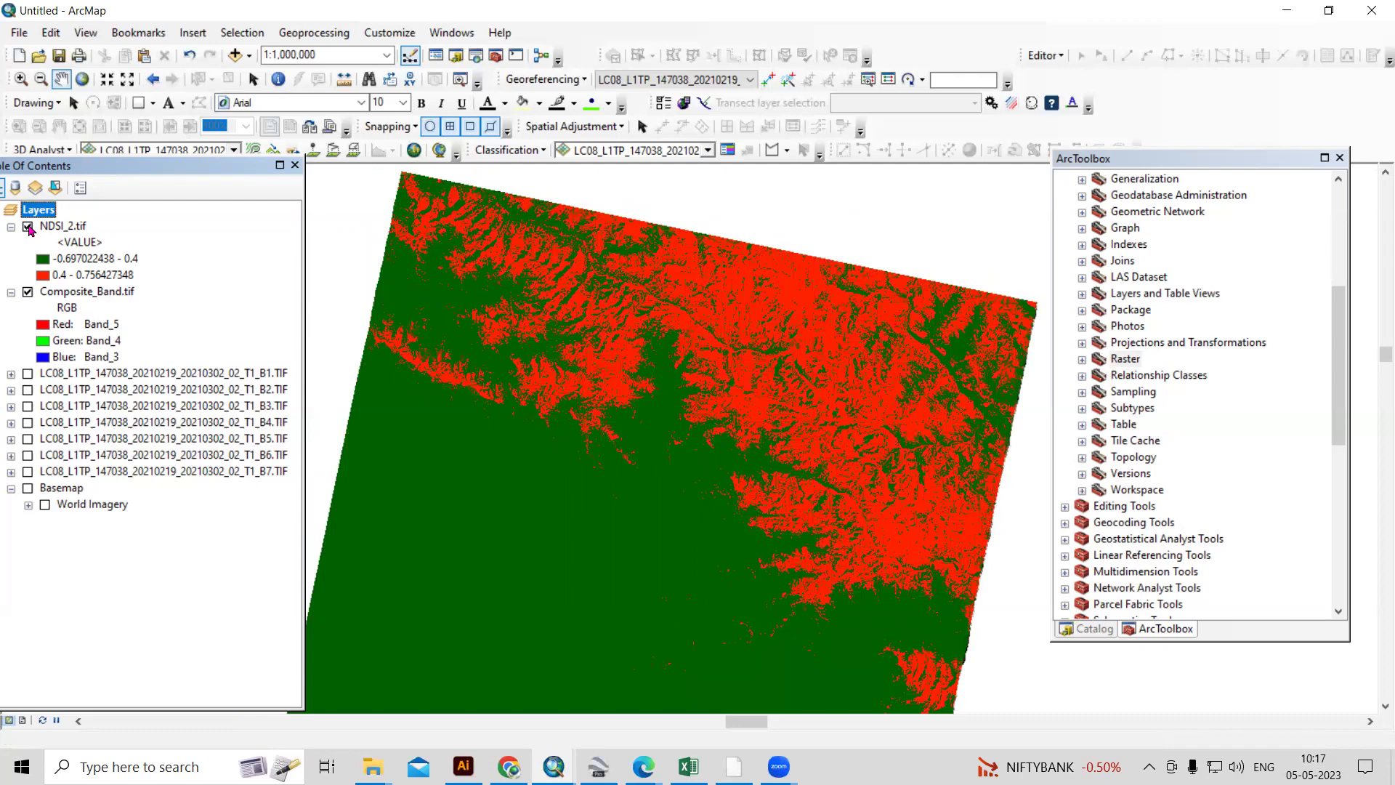
Step: Compare the NDSI_2.tif snow classification with the Composite_Band.tif image by toggling the NDSI layer's visibility, leaving it hidden
left_click(27, 228)
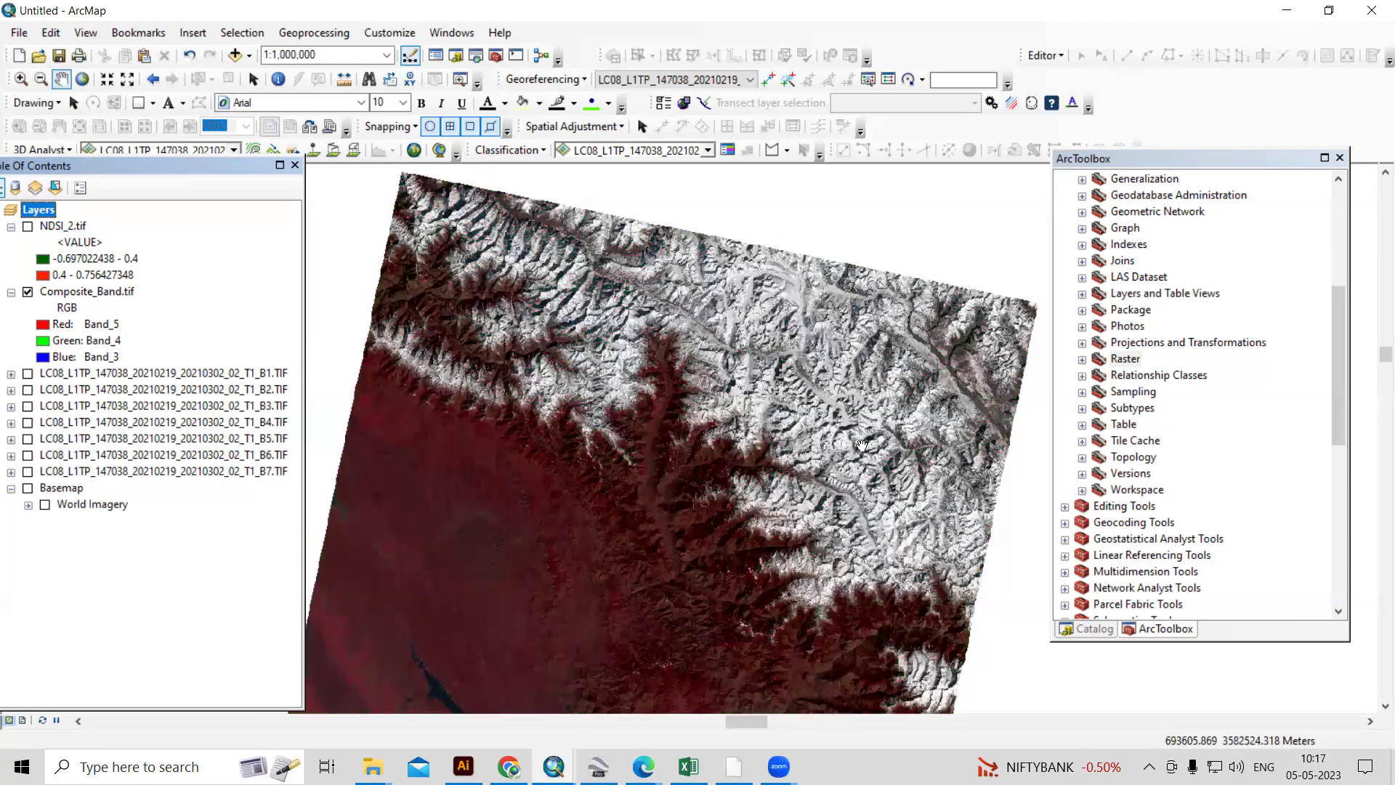
scroll(861, 445, "down", 2)
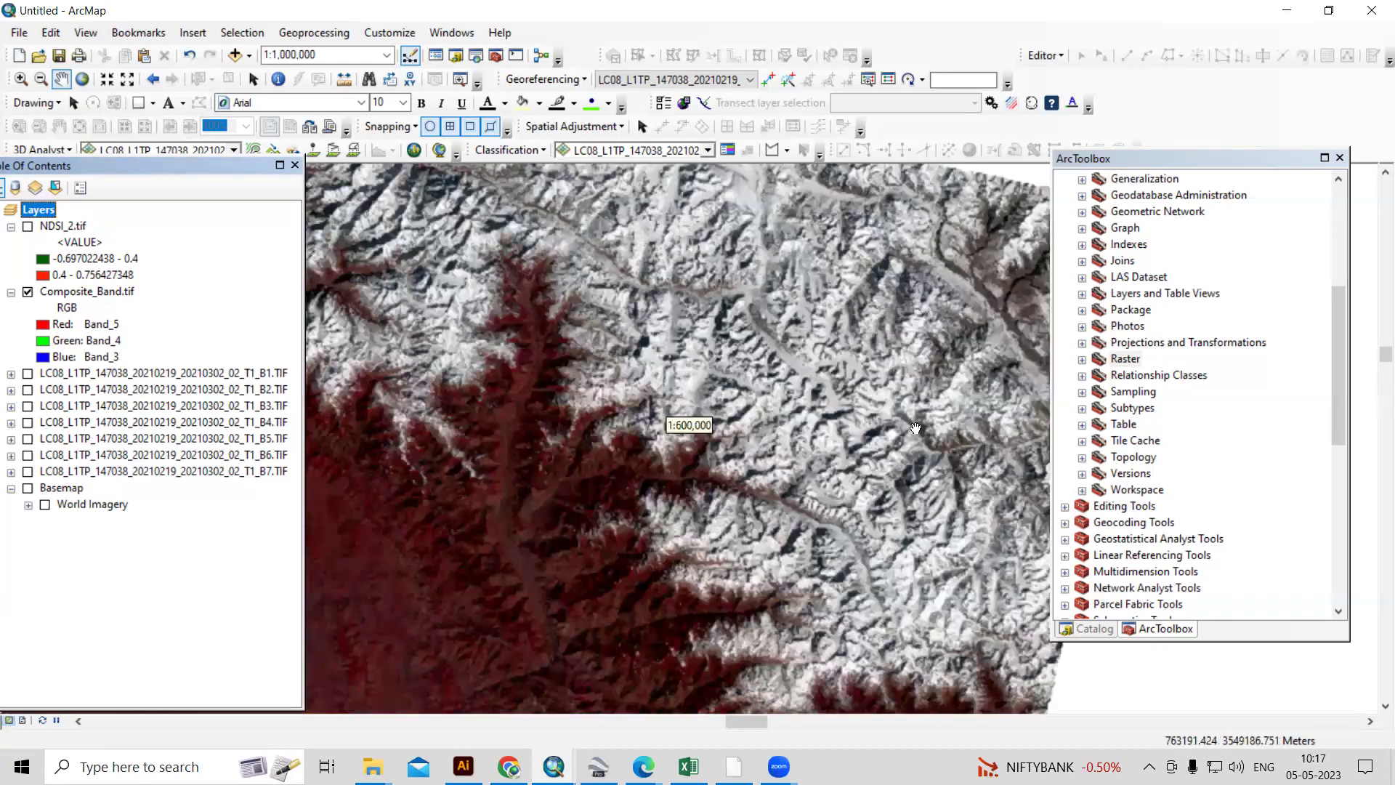
scroll(859, 443, "down", 2)
left_click(29, 227)
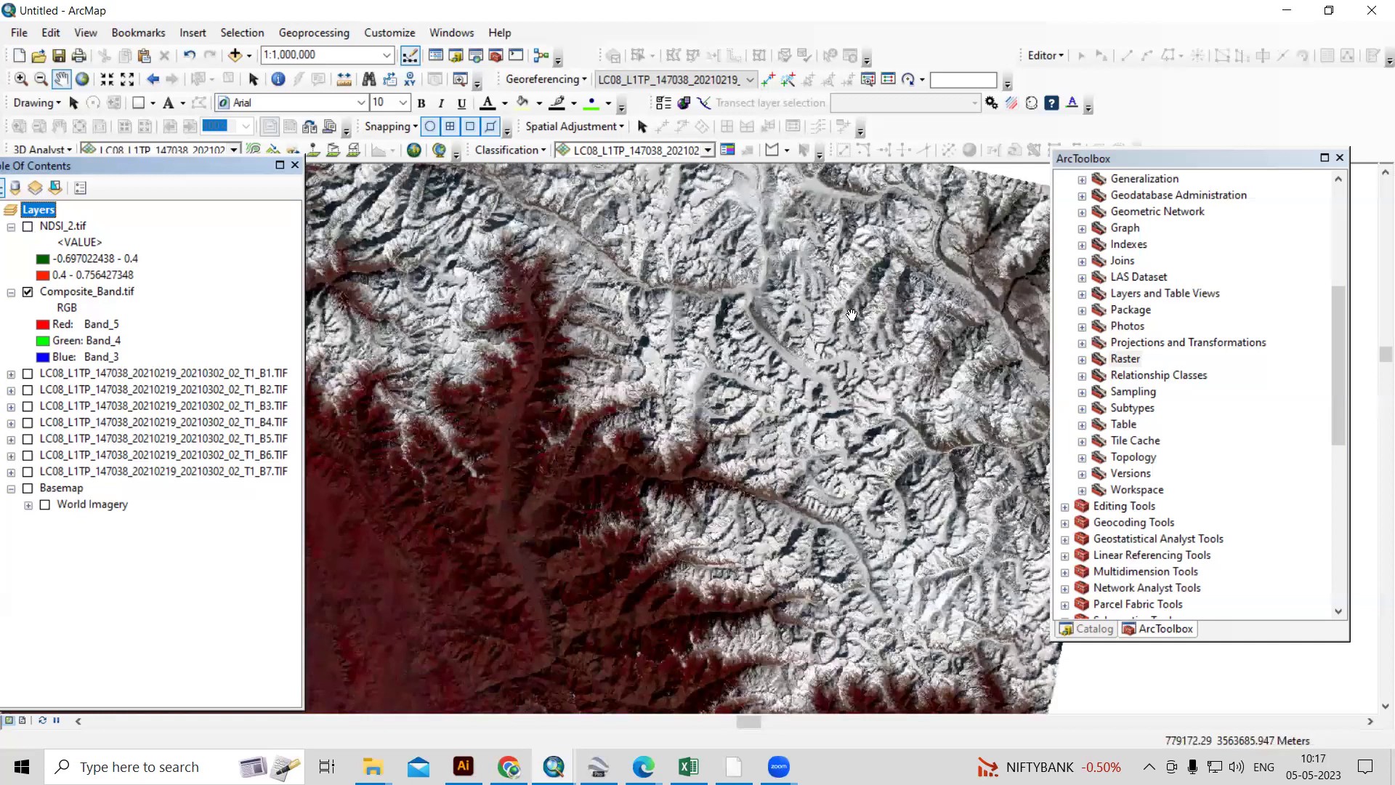
scroll(850, 314, "down", 2)
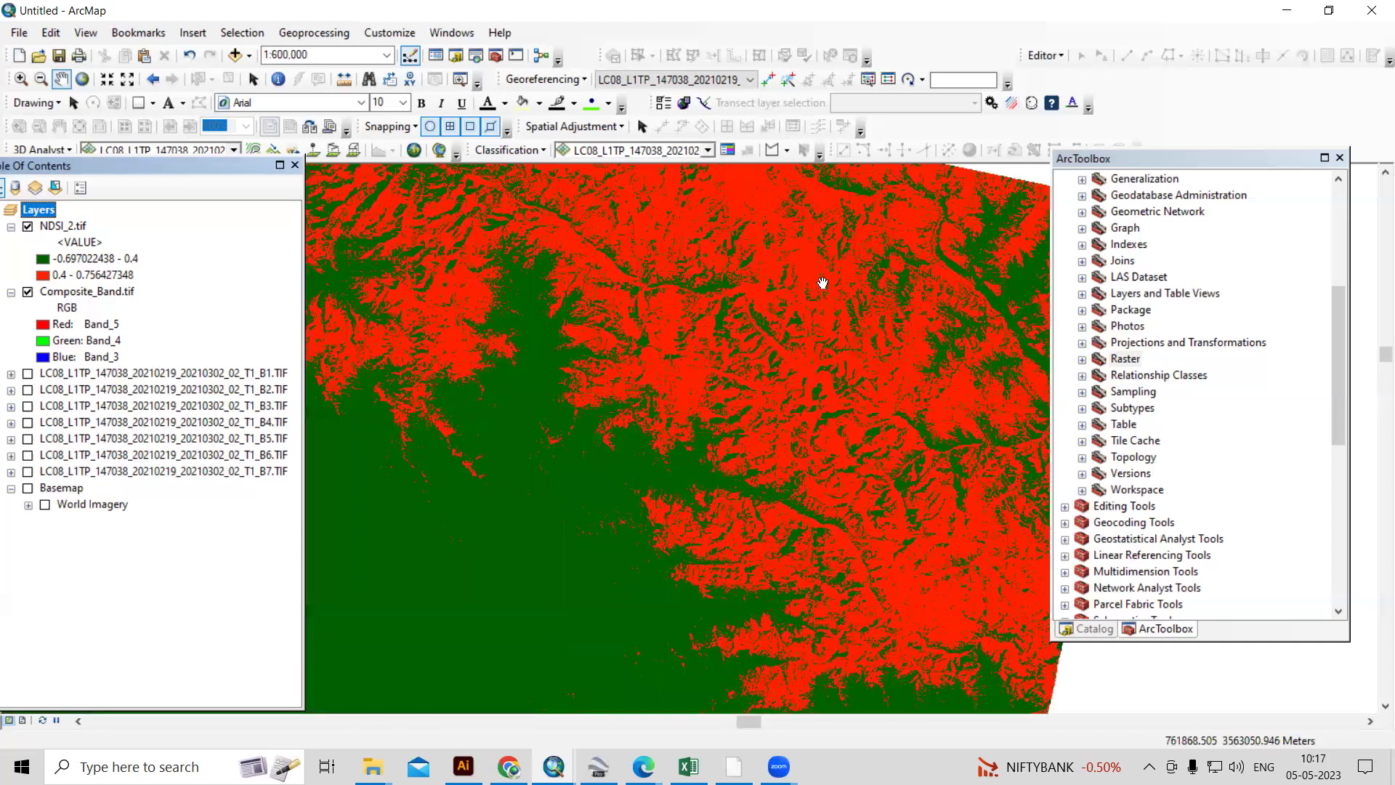
scroll(822, 283, "up", 3)
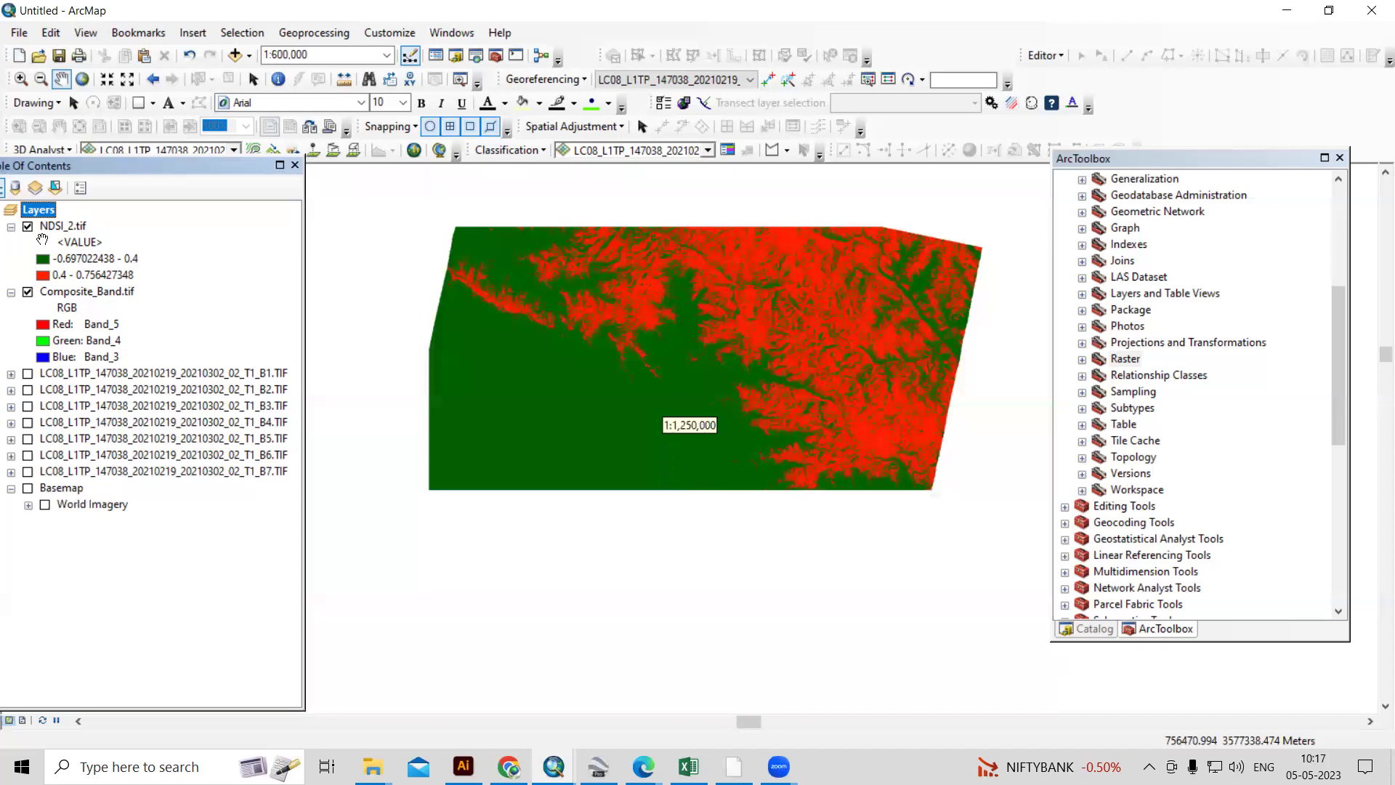
left_click(27, 227)
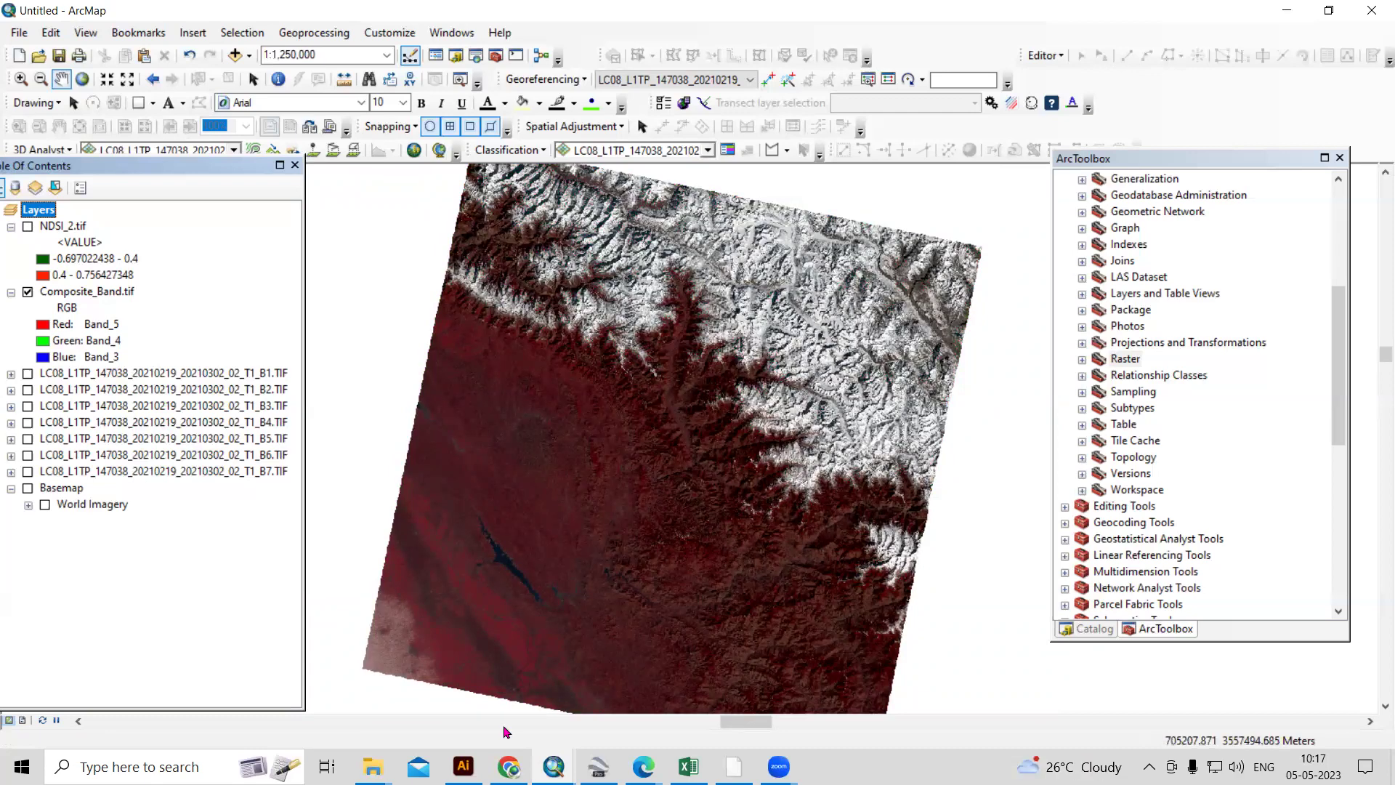
Step: Switch to EarthExplorer in Chrome and locate the Landsat 8-9 scene acquired 2021/04/24 in the search results
left_click(520, 688)
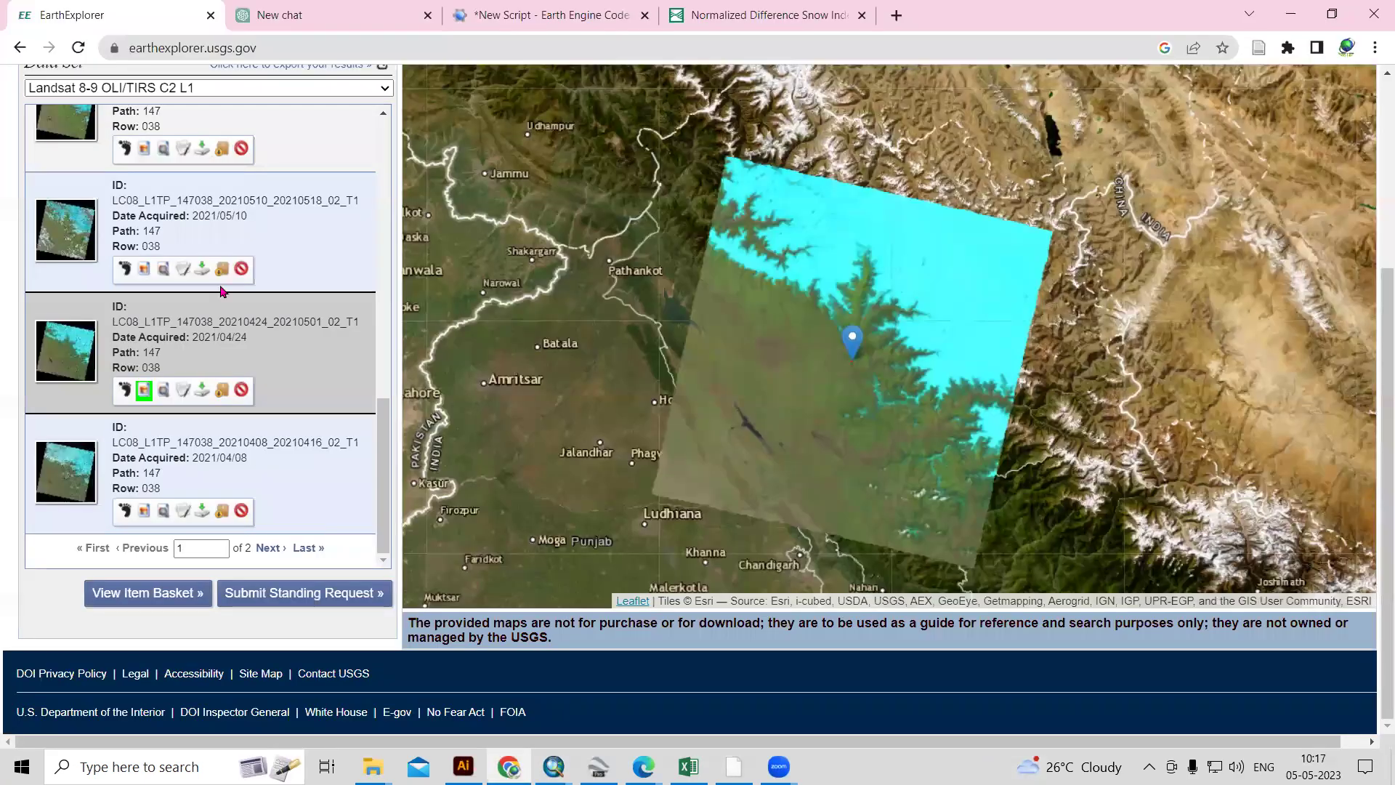
scroll(220, 290, "up", 10)
scroll(283, 274, "up", 4)
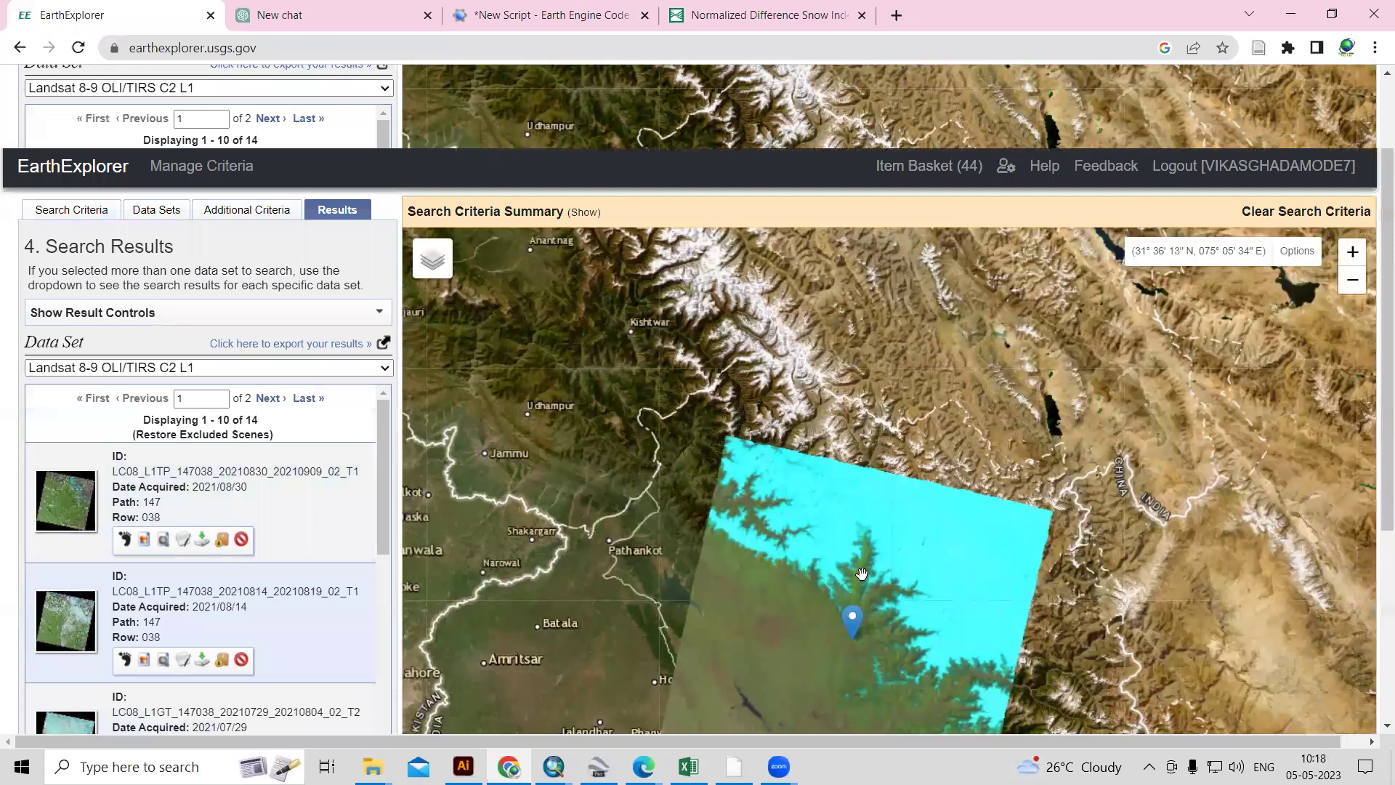
left_click_drag(857, 550, 844, 475)
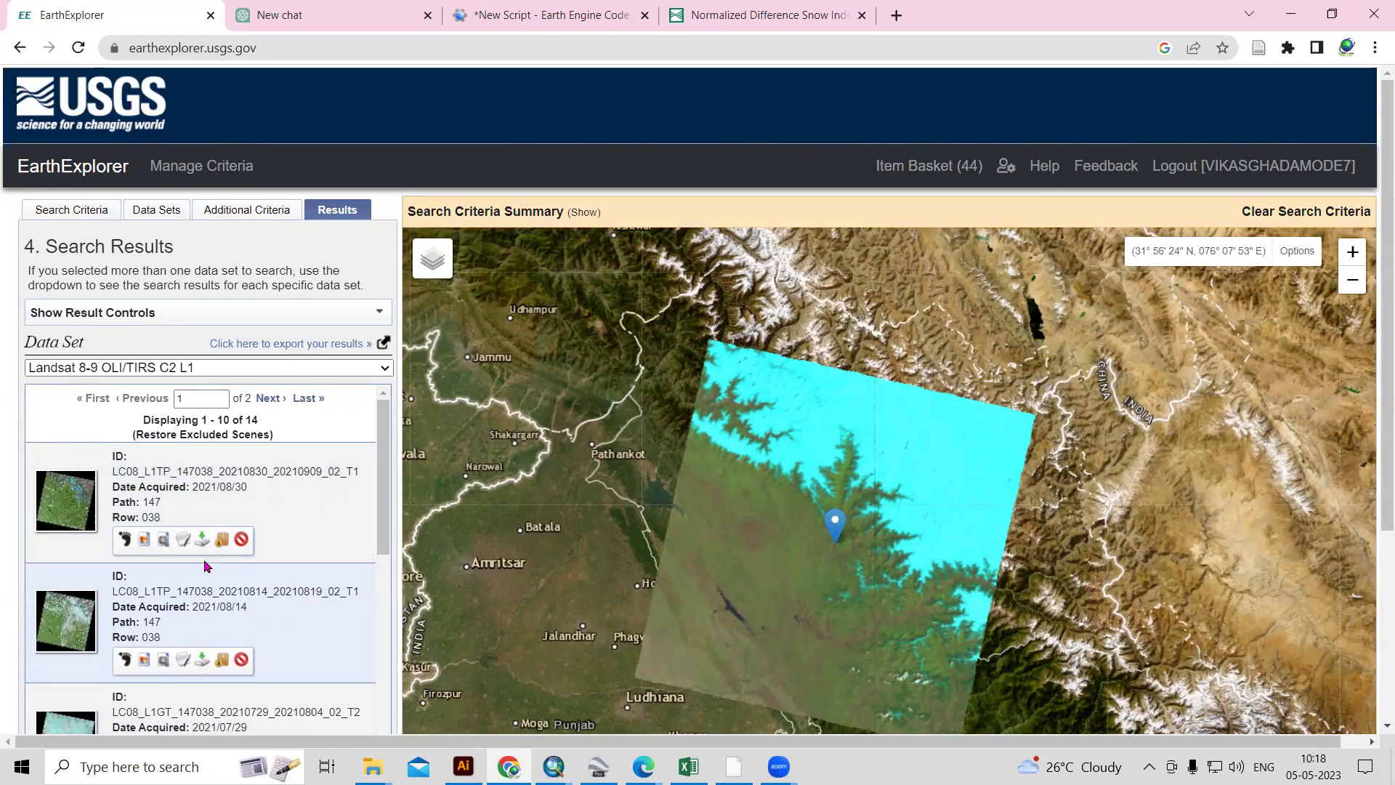
scroll(208, 572, "down", 1)
scroll(204, 588, "down", 5)
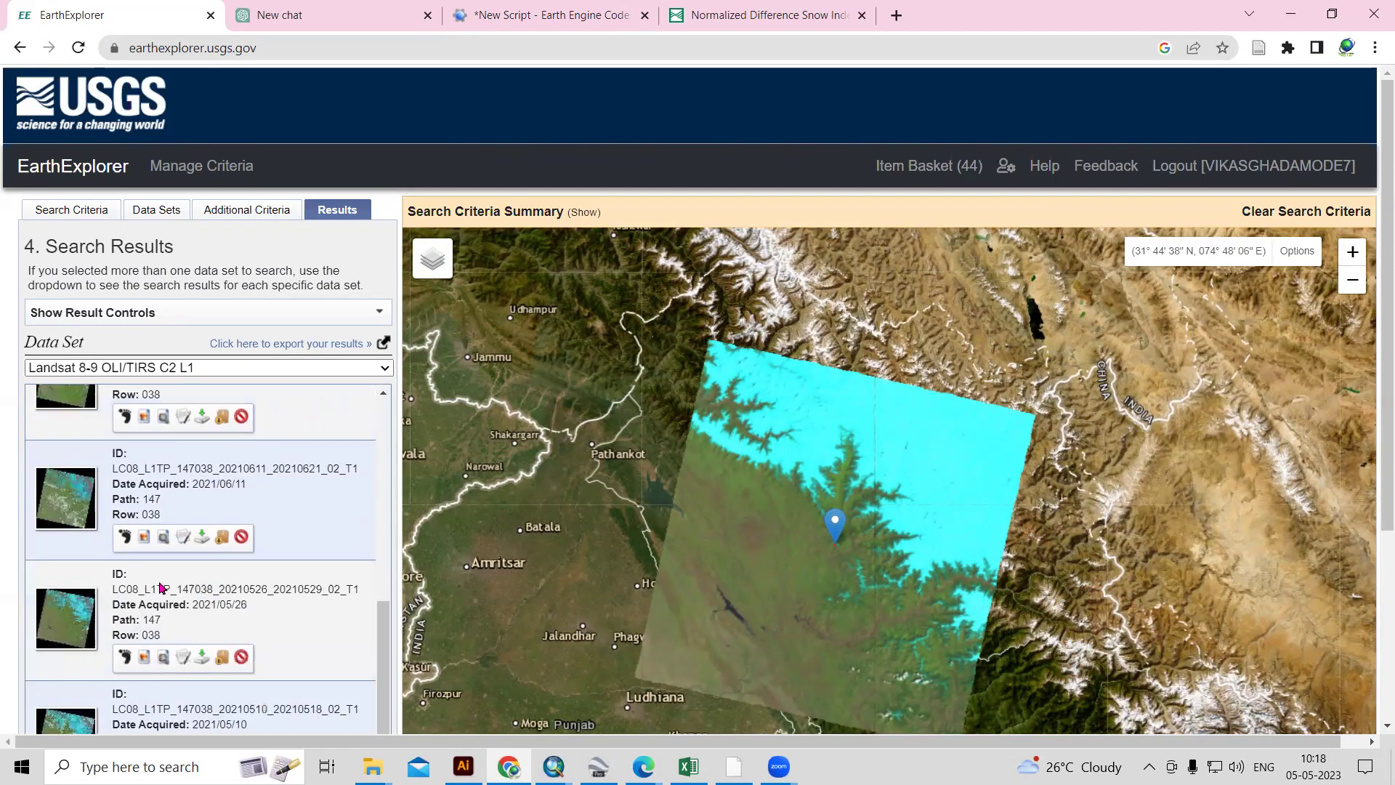
scroll(164, 588, "down", 5)
left_click_drag(770, 542, 765, 514)
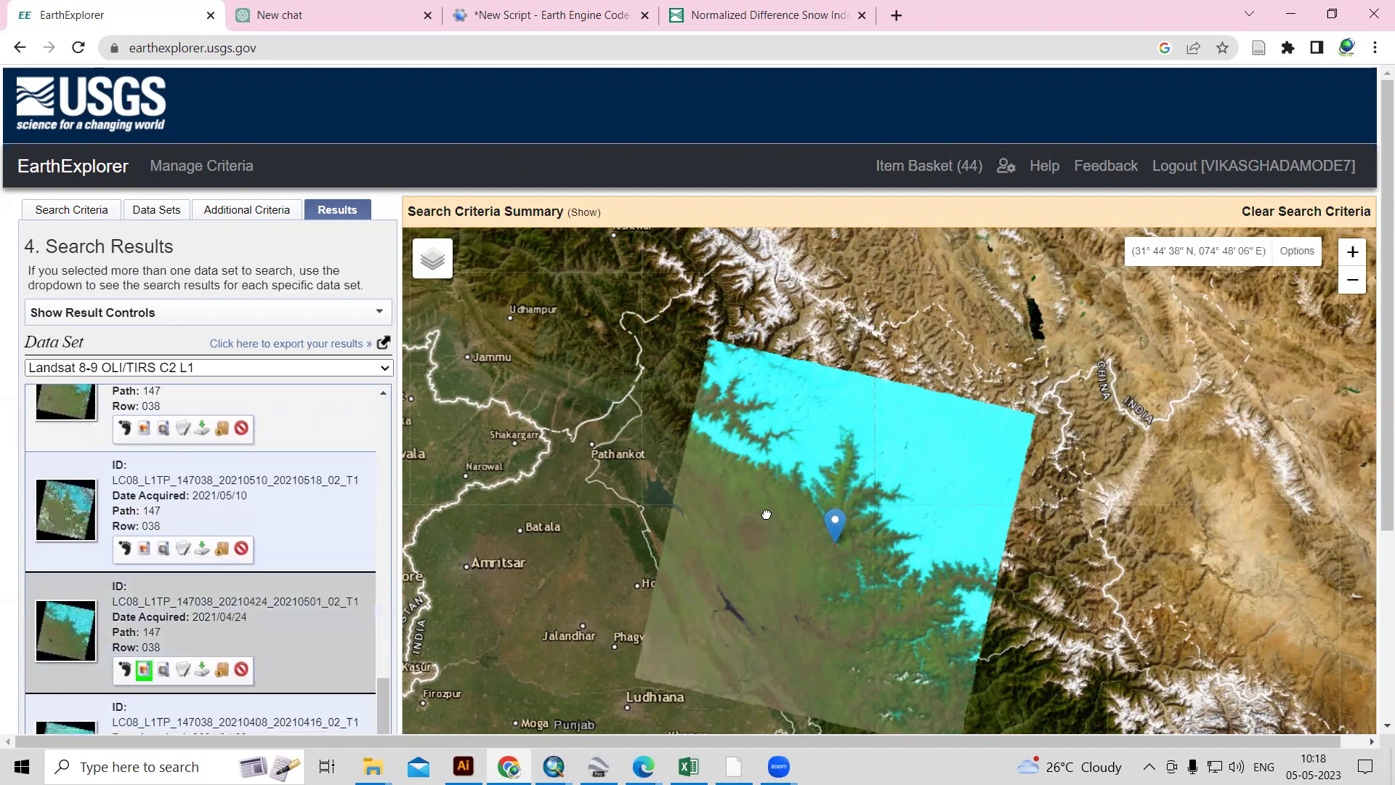
Step: Examine the metadata of the 2021/04/24 scene for its land and scene cloud cover, and close the full display
left_click(183, 668)
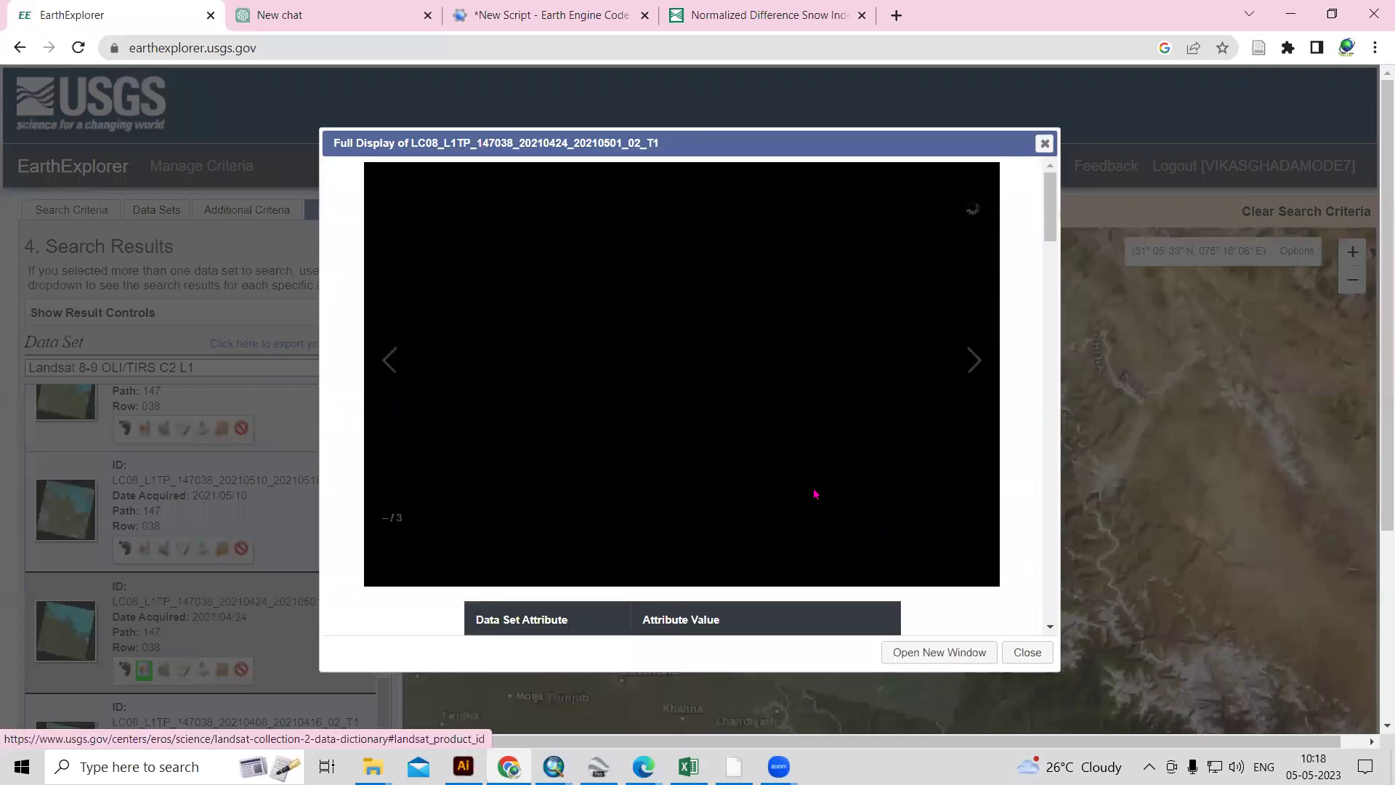
scroll(815, 493, "down", 4)
scroll(815, 493, "down", 3)
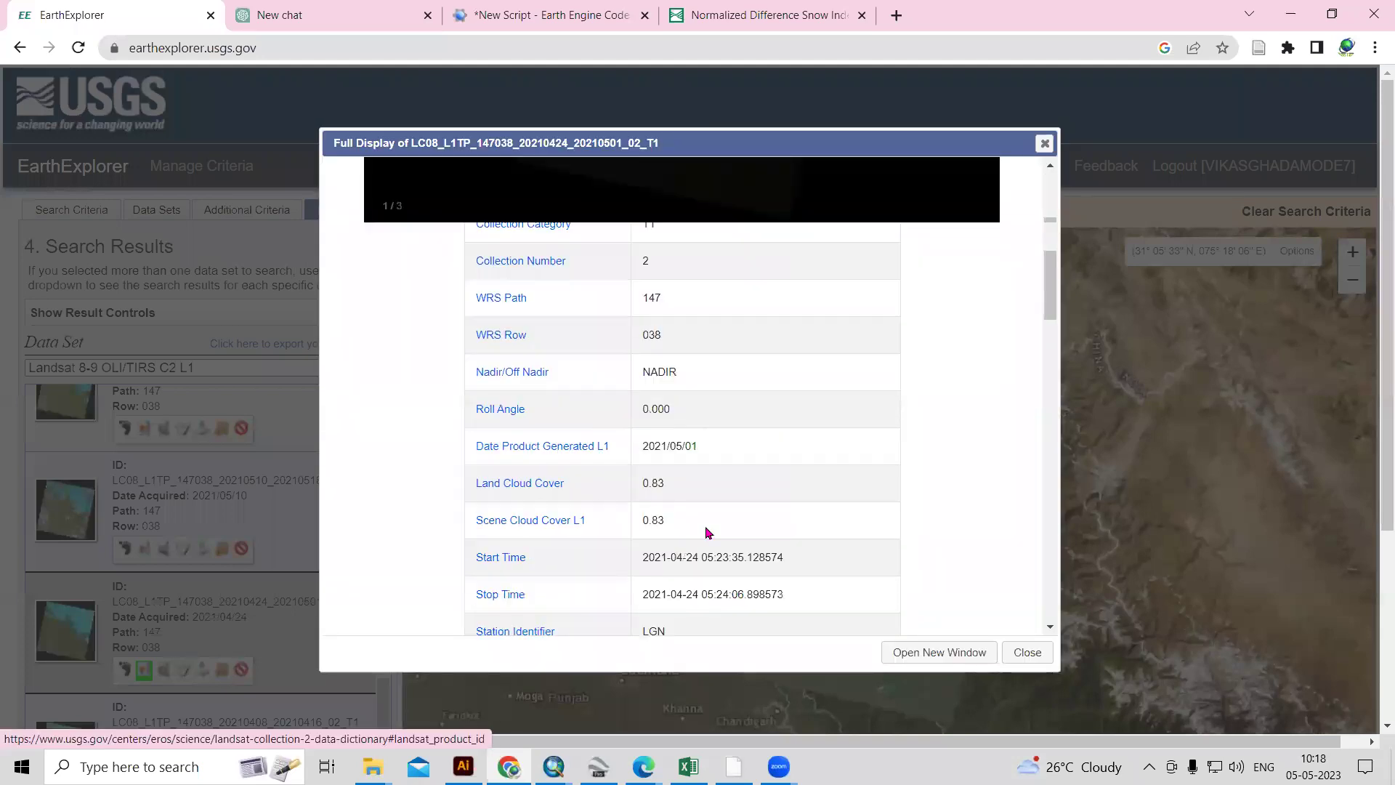
scroll(673, 458, "down", 1)
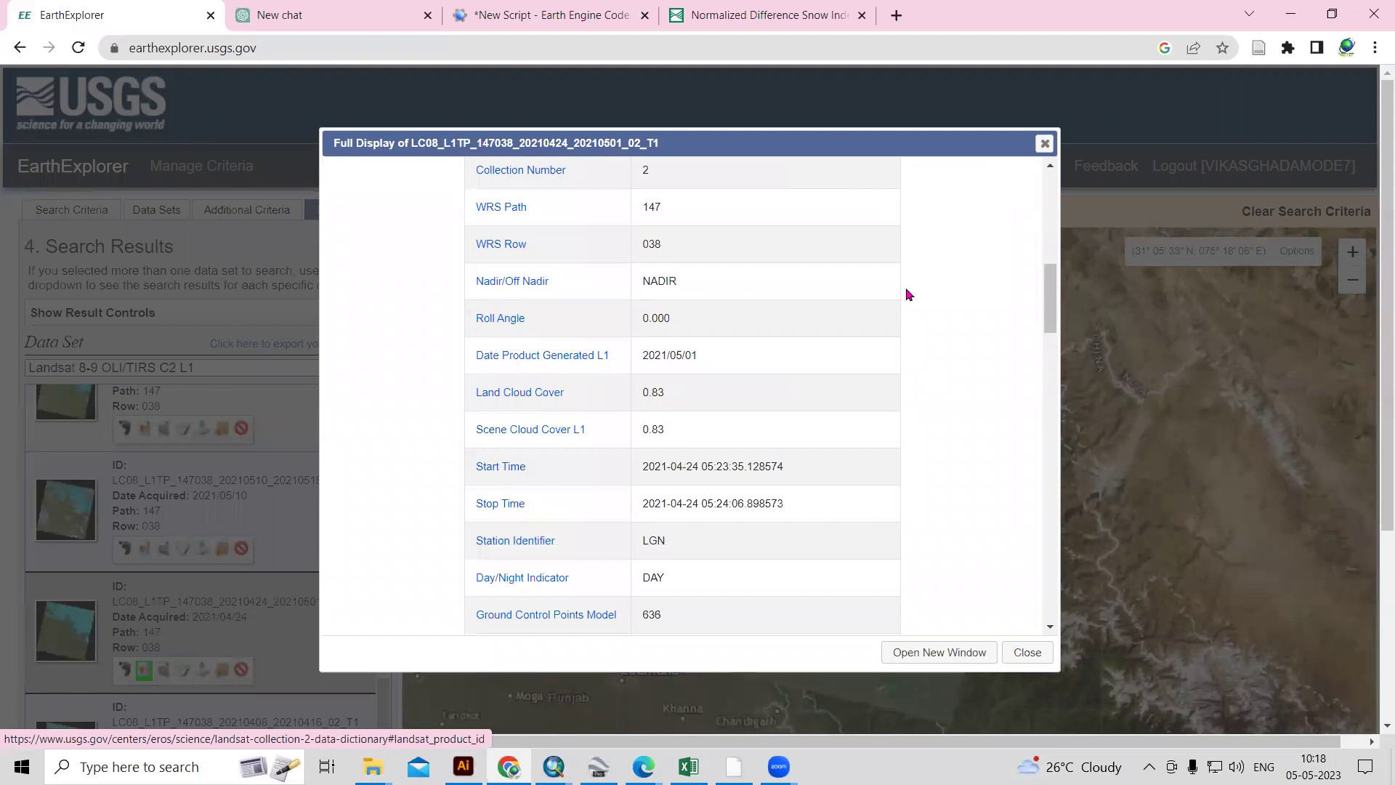
left_click(1044, 144)
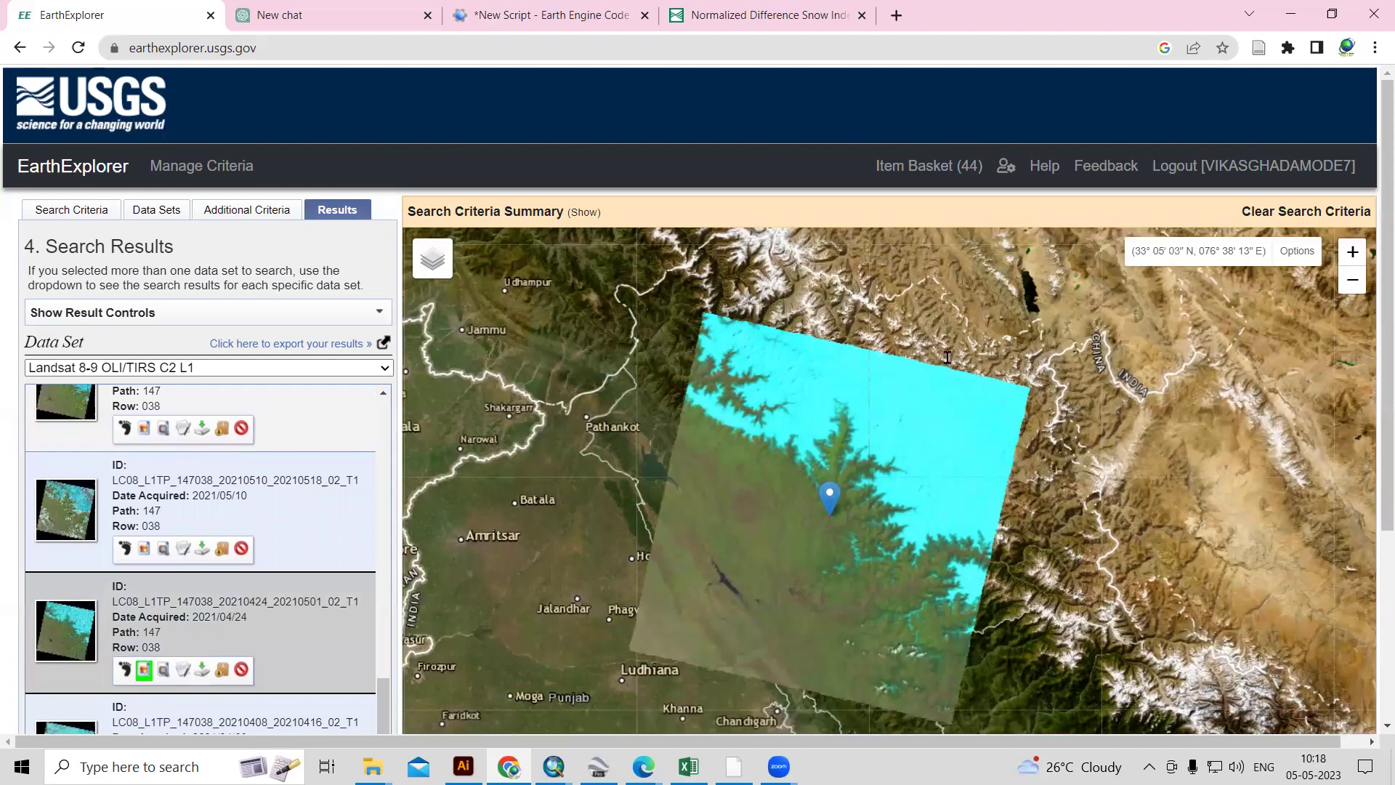
Step: Bring up the USGS Normalized Difference Snow Index page and examine the general formula with its G and SWIR1 terms
left_click(760, 16)
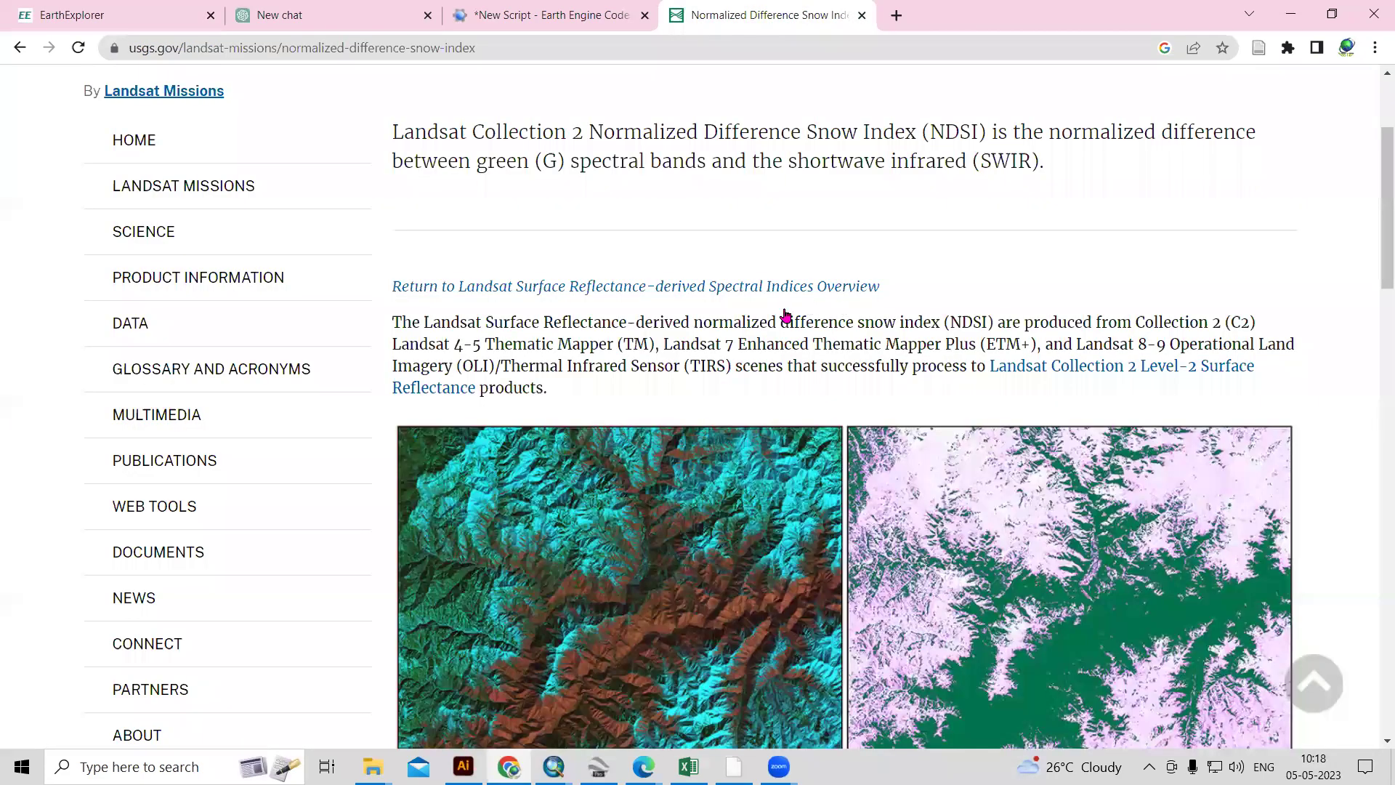
scroll(785, 314, "down", 2)
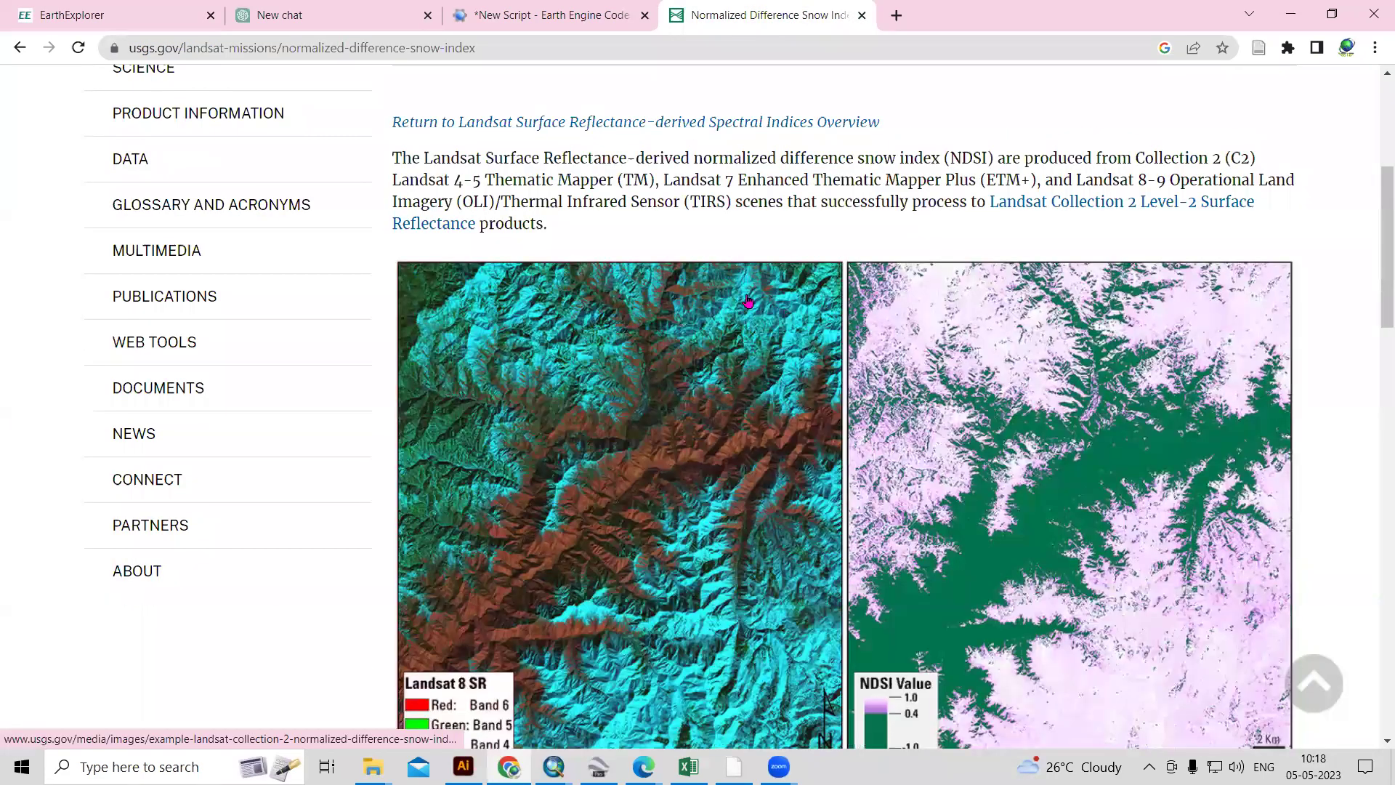
scroll(748, 300, "down", 2)
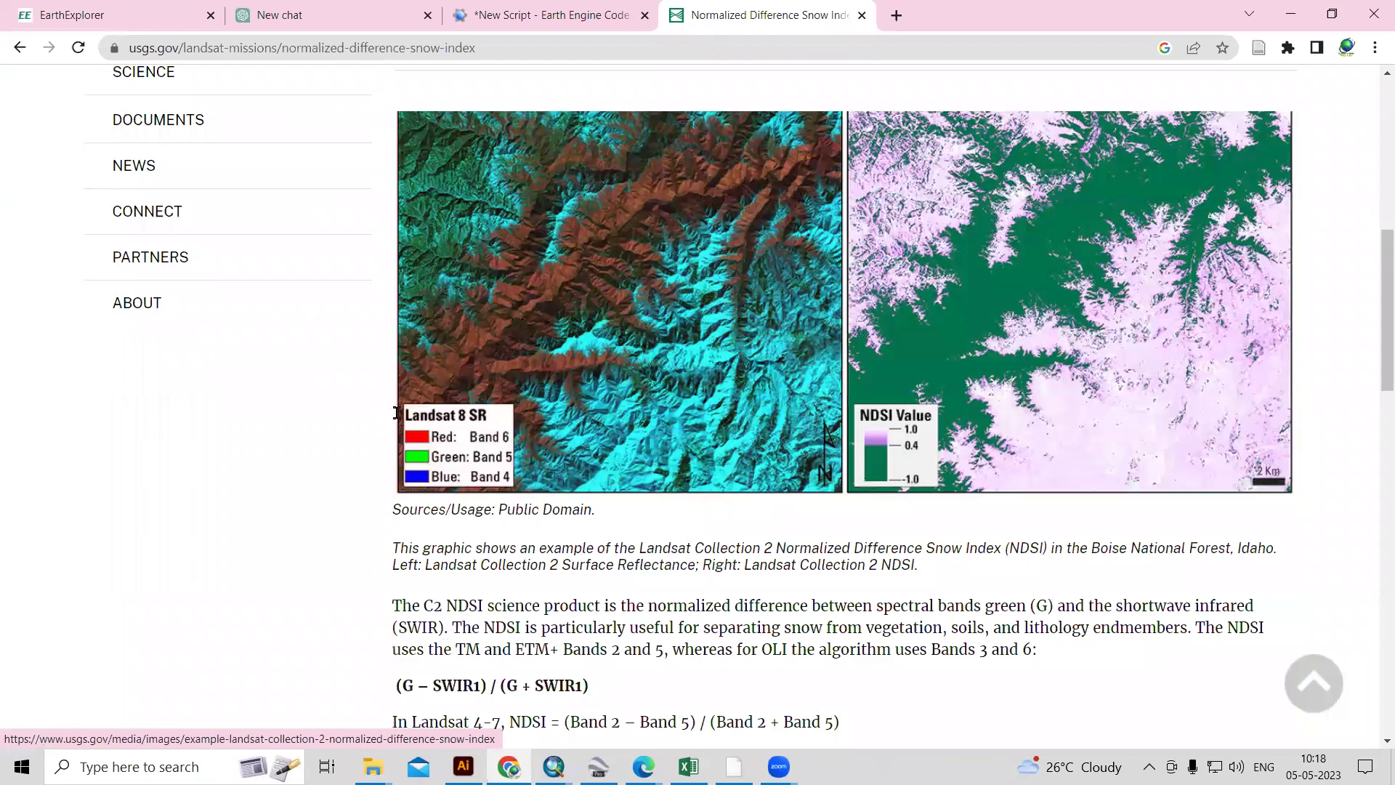
scroll(397, 412, "down", 4)
left_click_drag(397, 412, 414, 412)
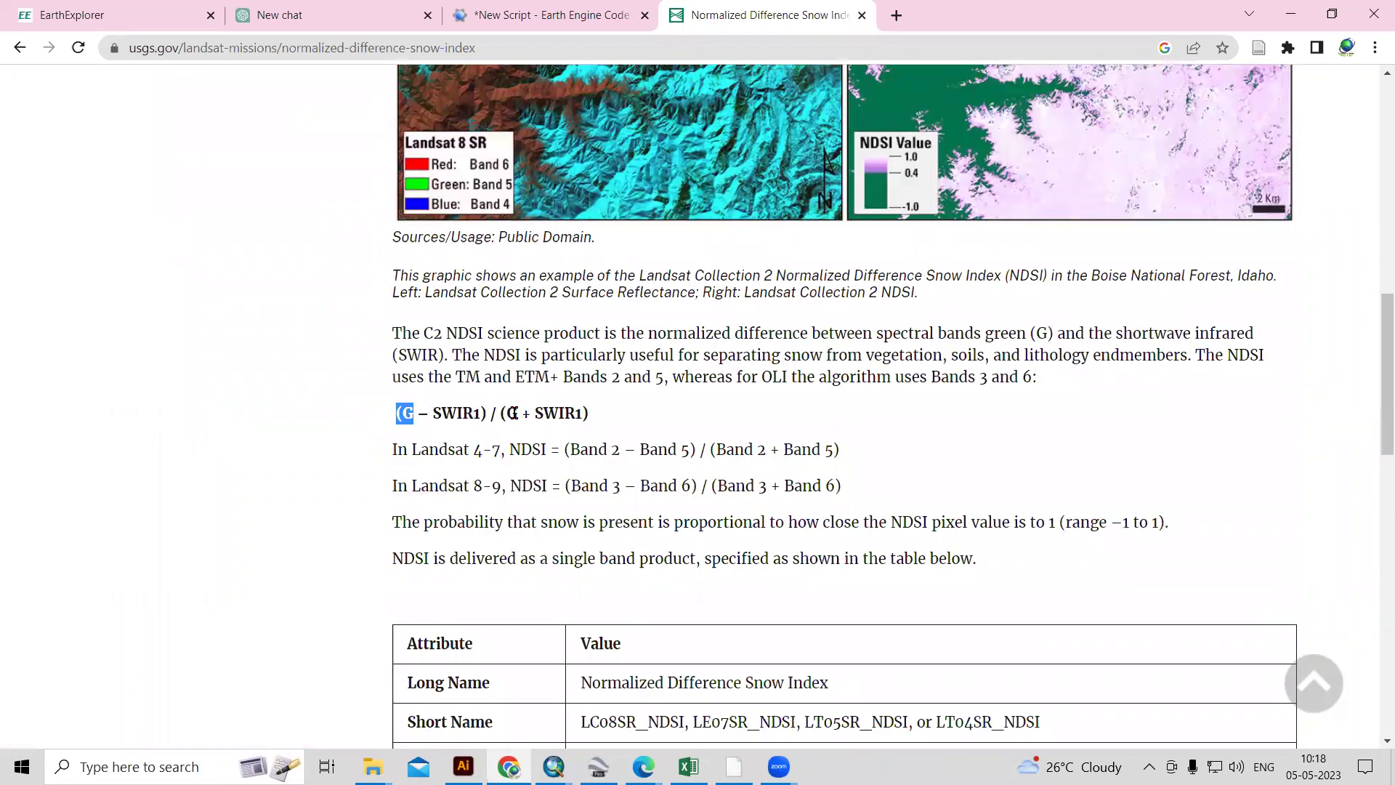
double_click(457, 413)
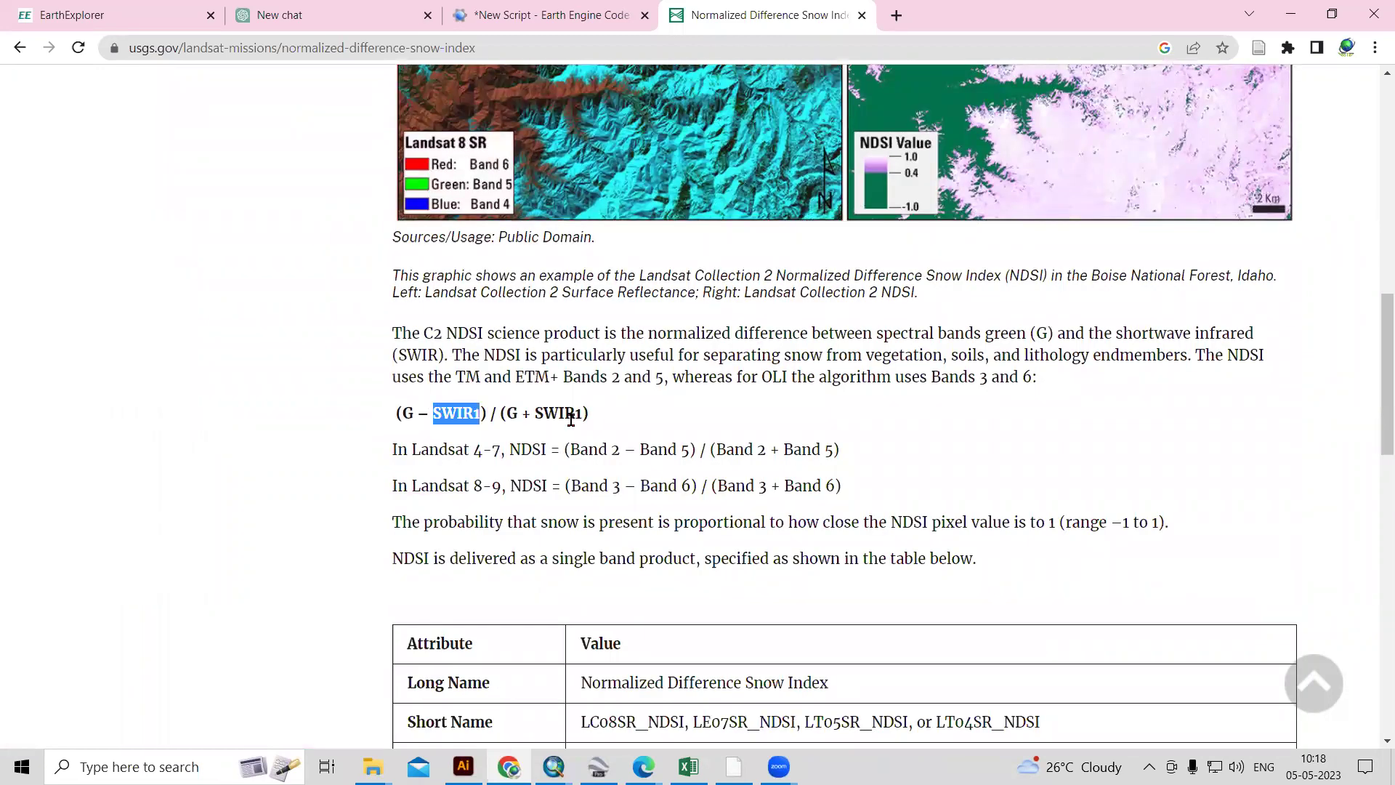
Step: Examine the sensor-specific NDSI formulas for Landsat 4-7 and Landsat 8-9, highlighting the whole Landsat 8-9 formula
left_click_drag(393, 486, 561, 486)
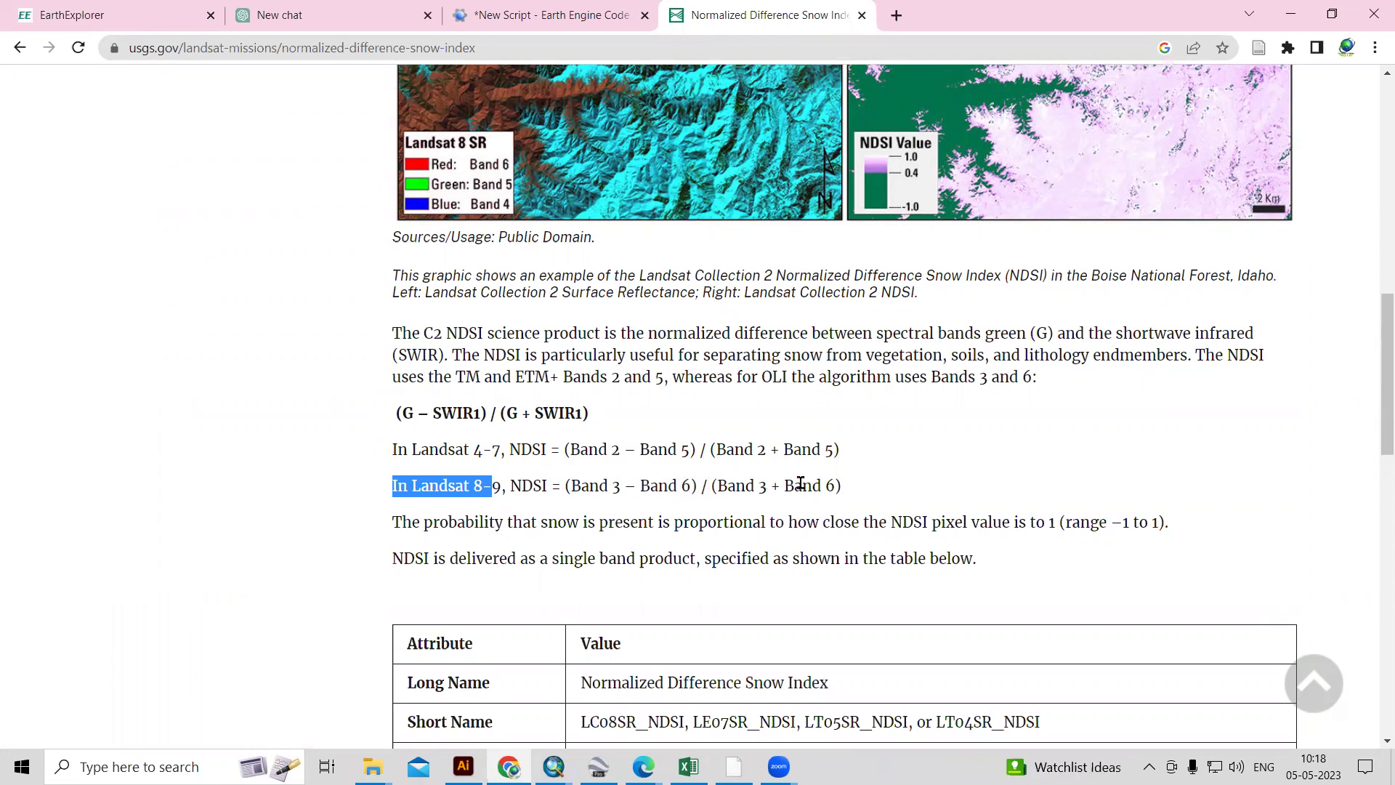
left_click(404, 448)
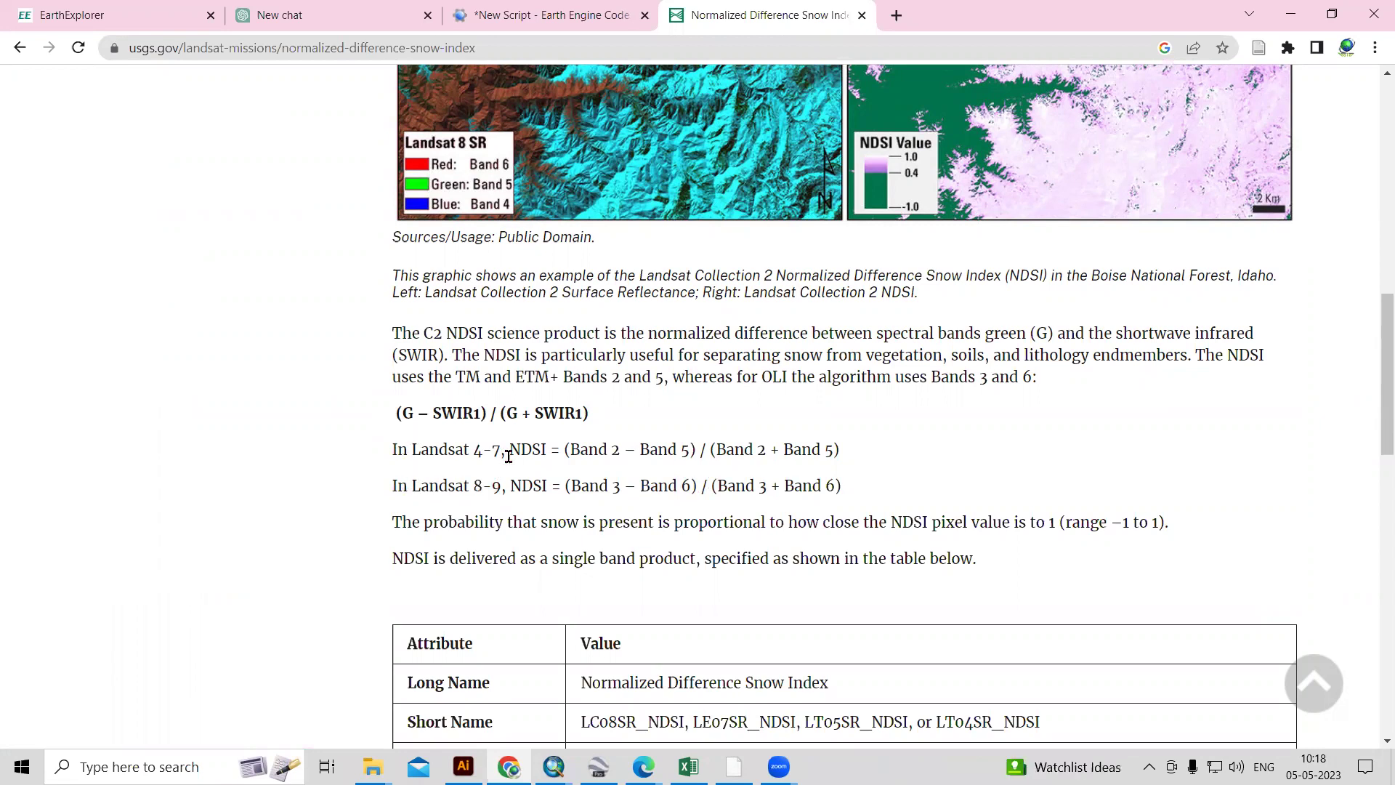
left_click_drag(408, 449, 508, 456)
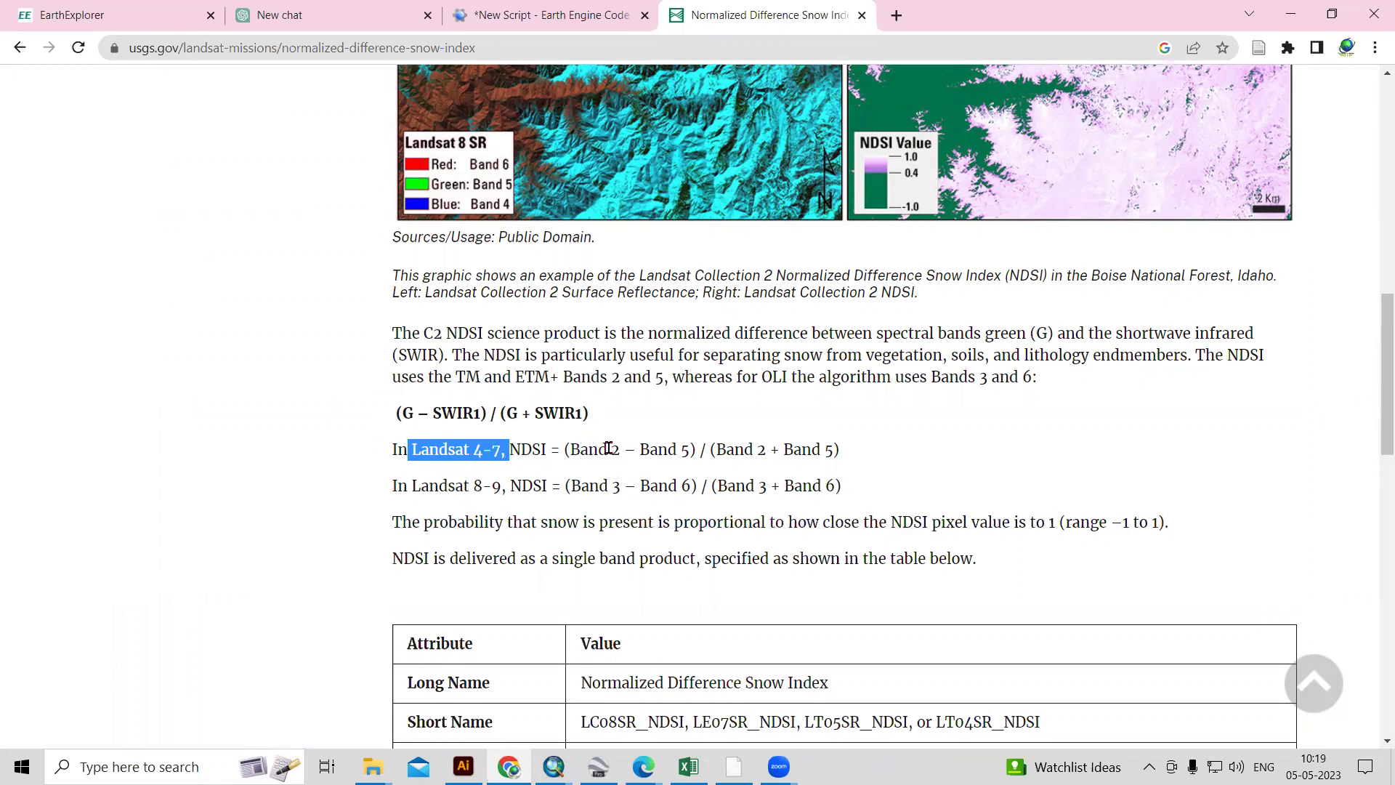
left_click_drag(609, 448, 589, 449)
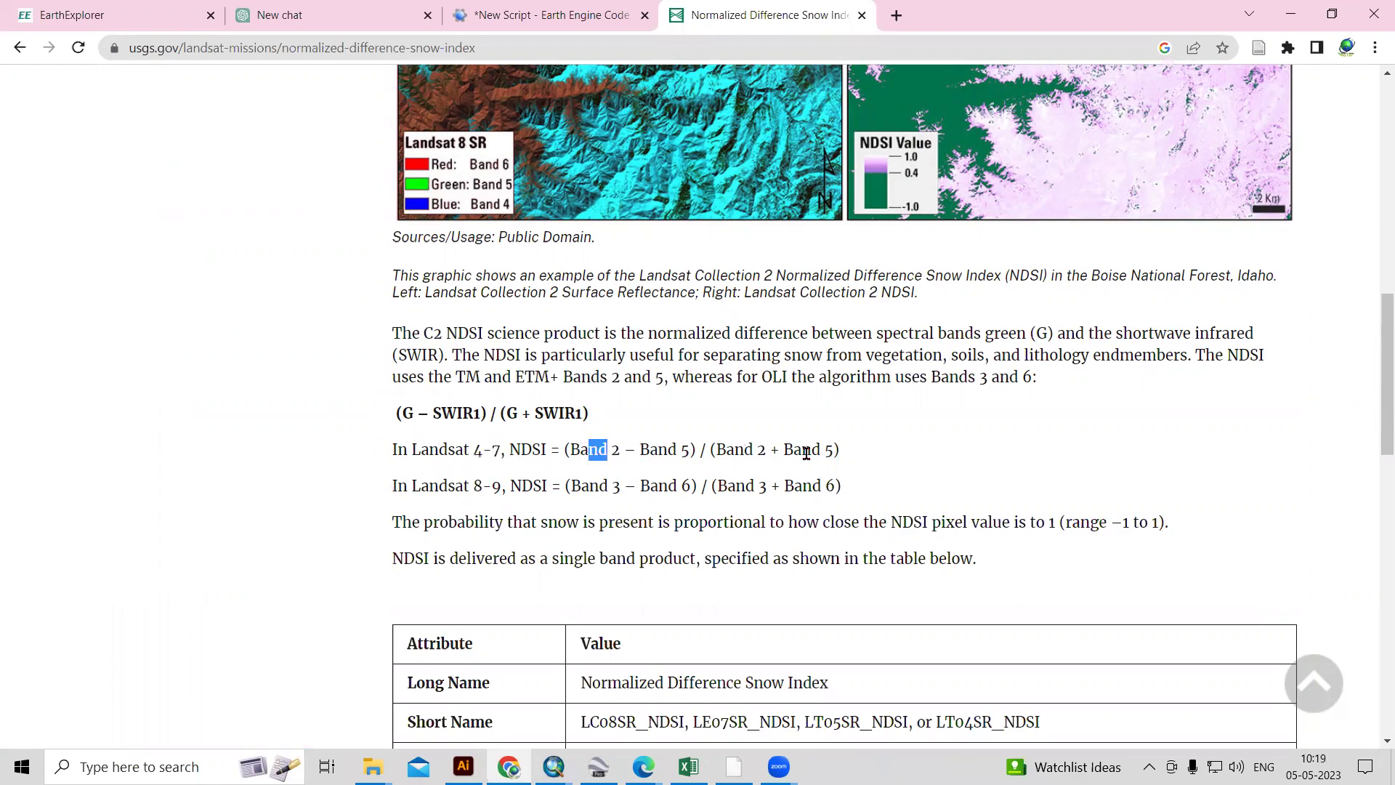
scroll(719, 343, "down", 1)
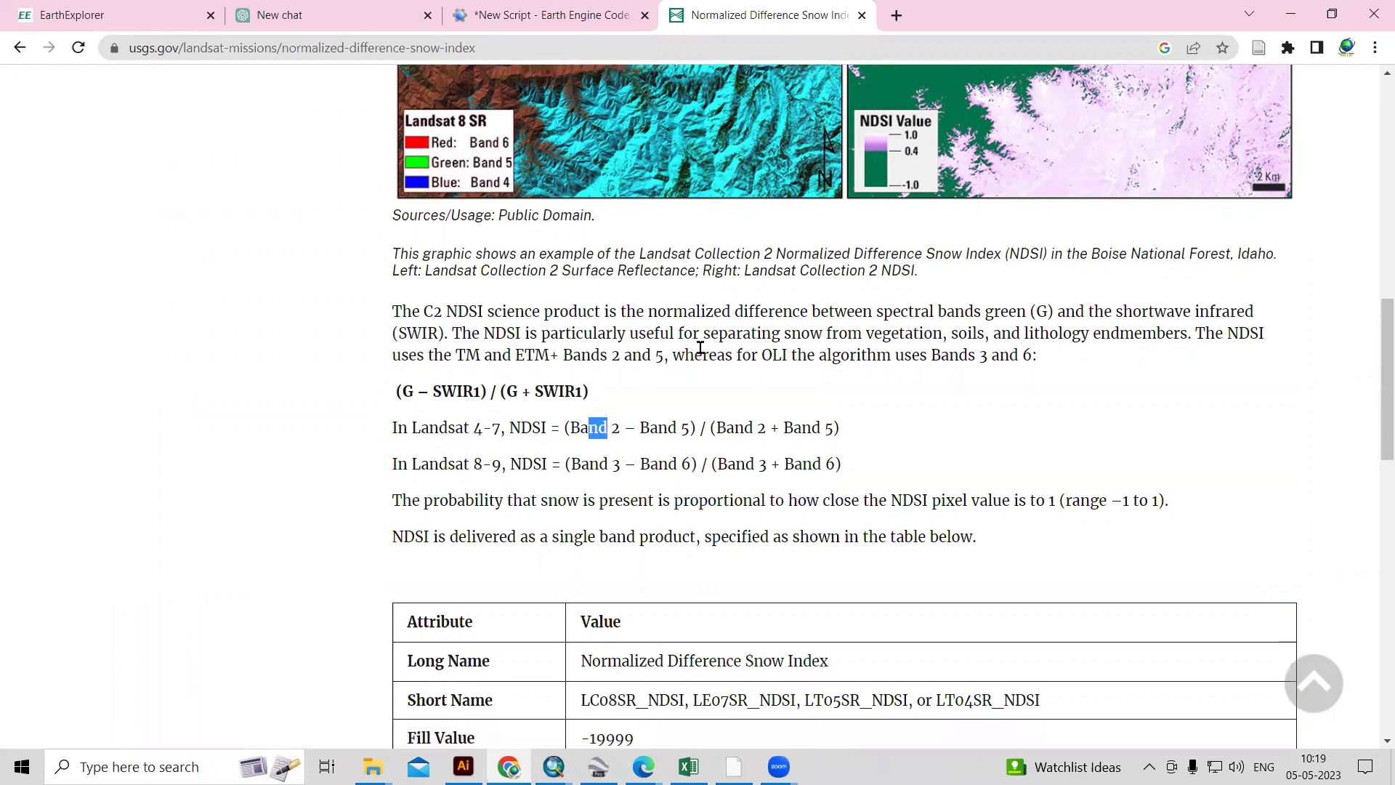
scroll(446, 391, "down", 1)
left_click_drag(393, 398, 846, 398)
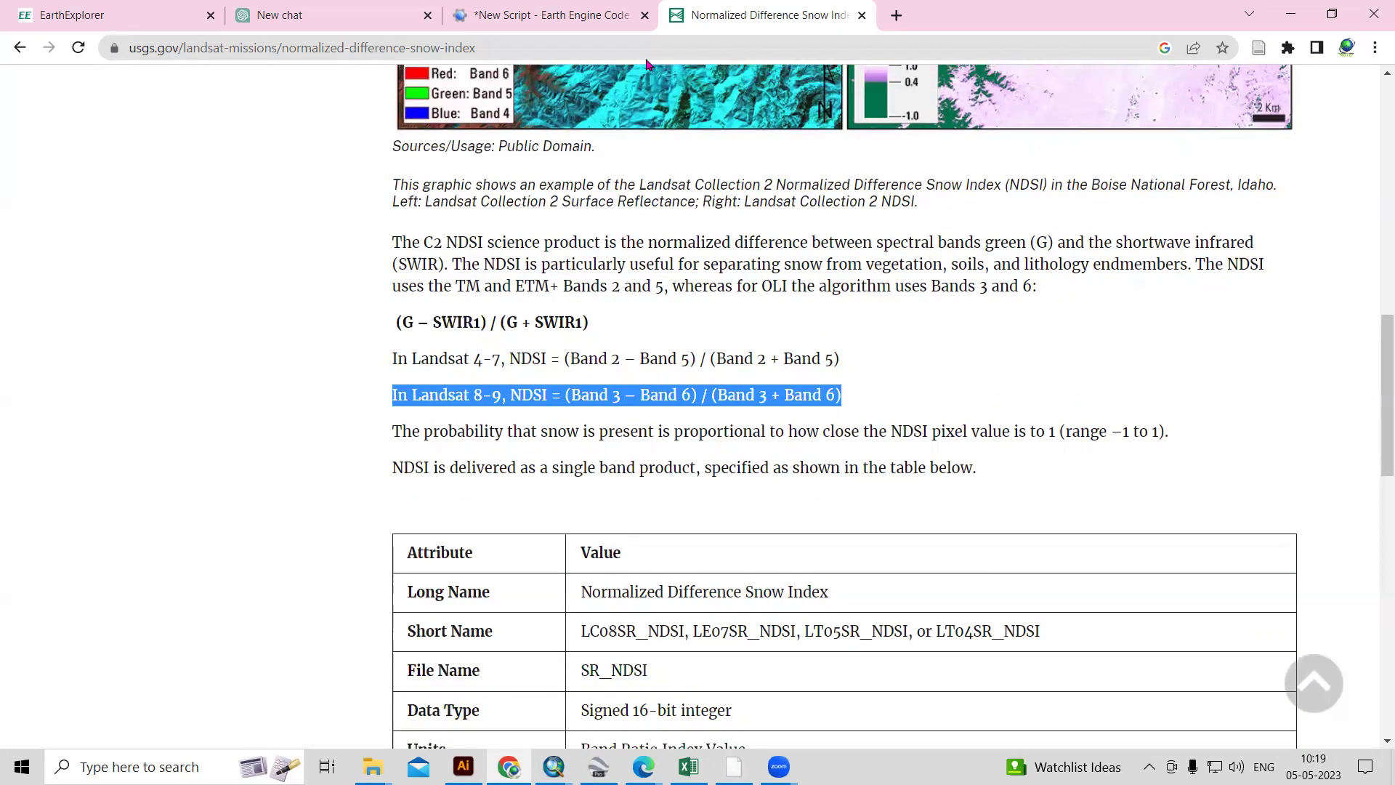
Step: Search Google for Landsat 8 bands in a new browser tab and preview the USGS band designations table among the images
left_click(896, 16)
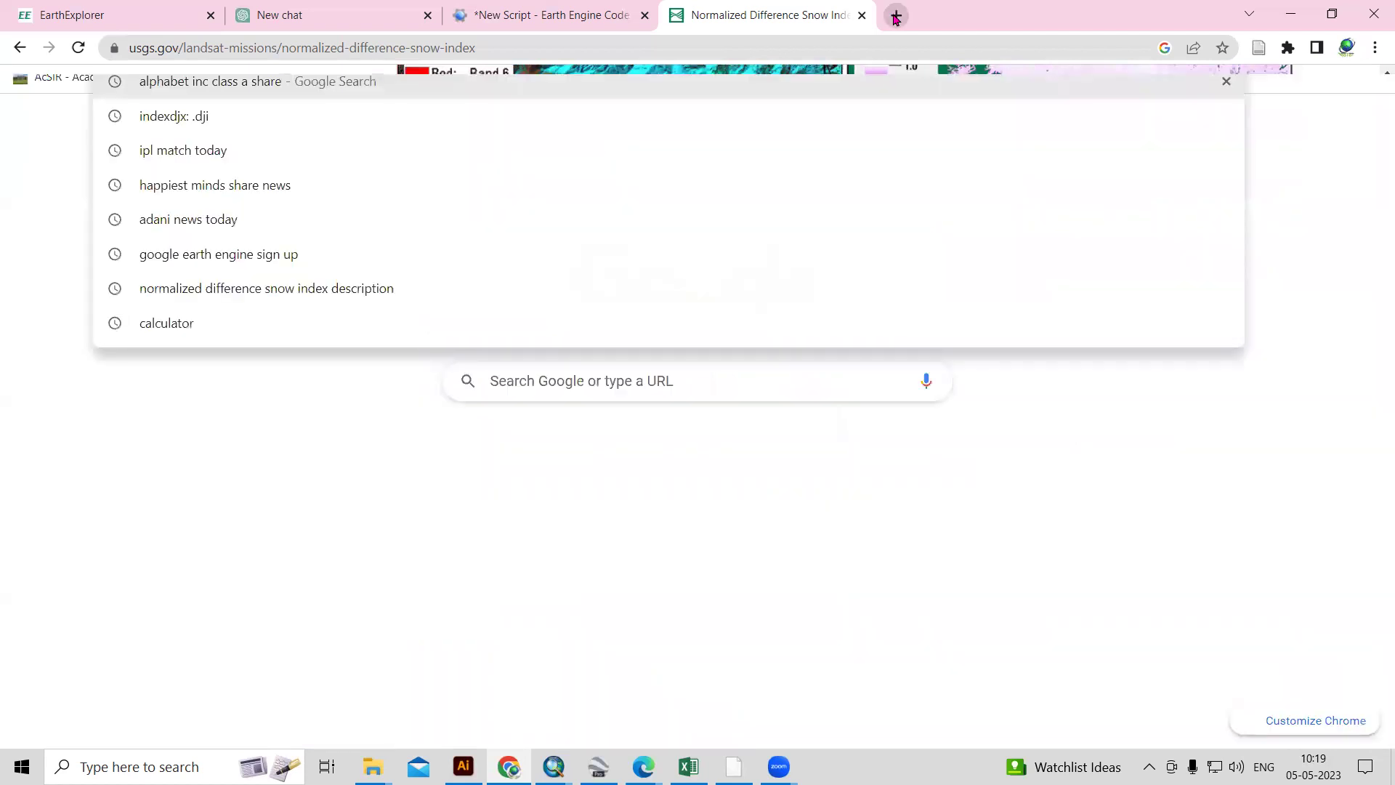
type("landsdat ")
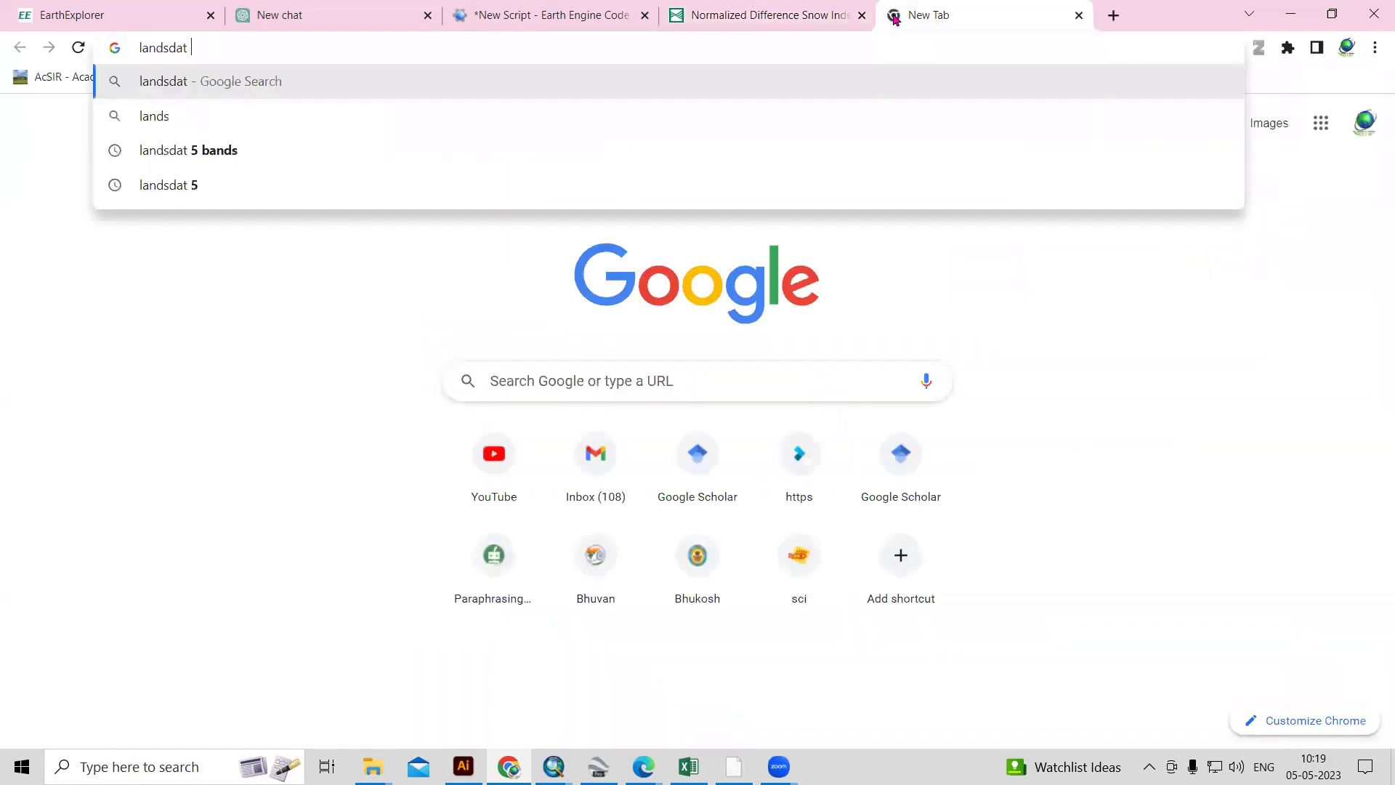
type("8 band")
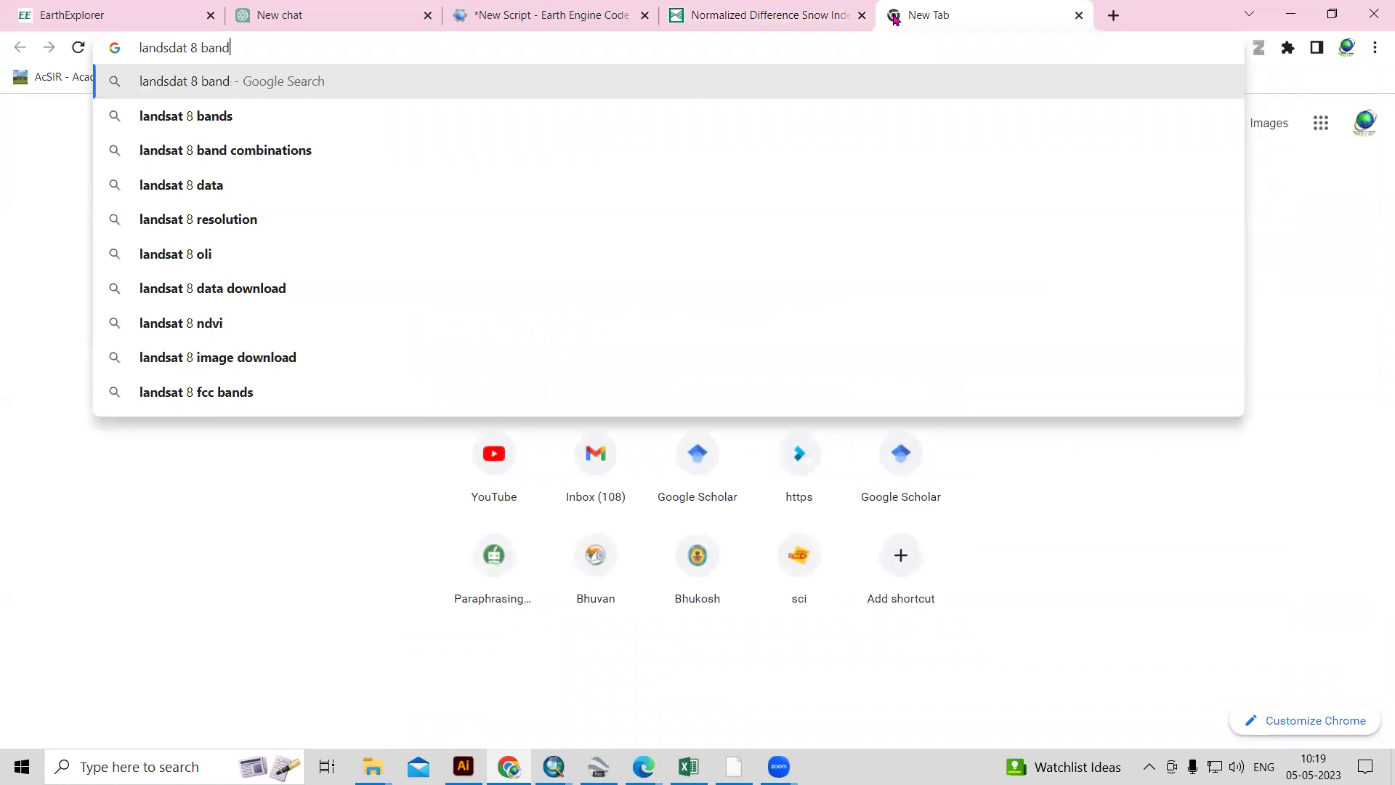
type("s")
key("Return")
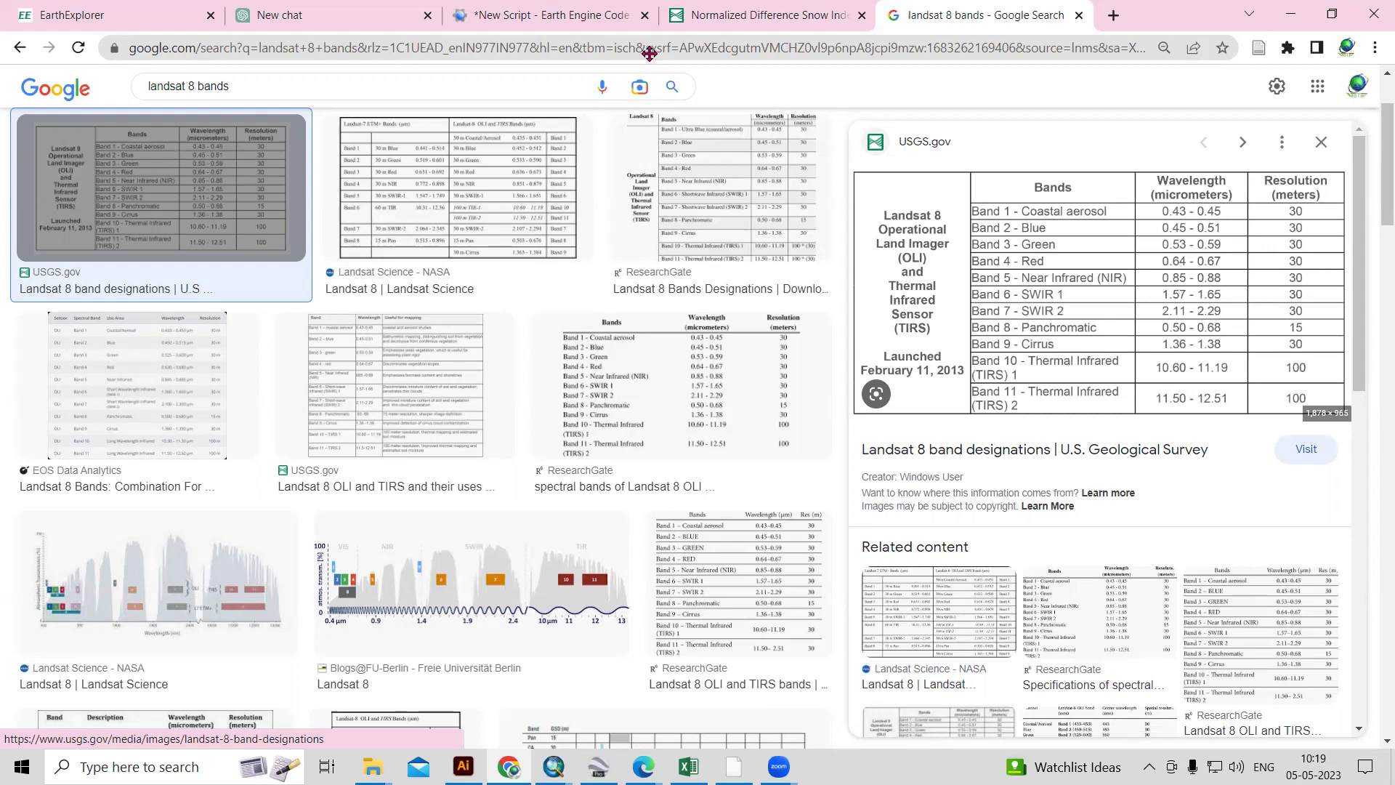
Step: Check the Band 3 and Band 6 terms of the Landsat 8-9 NDSI formula against the Landsat 8 band designations table
key("ctrl+shift+Tab")
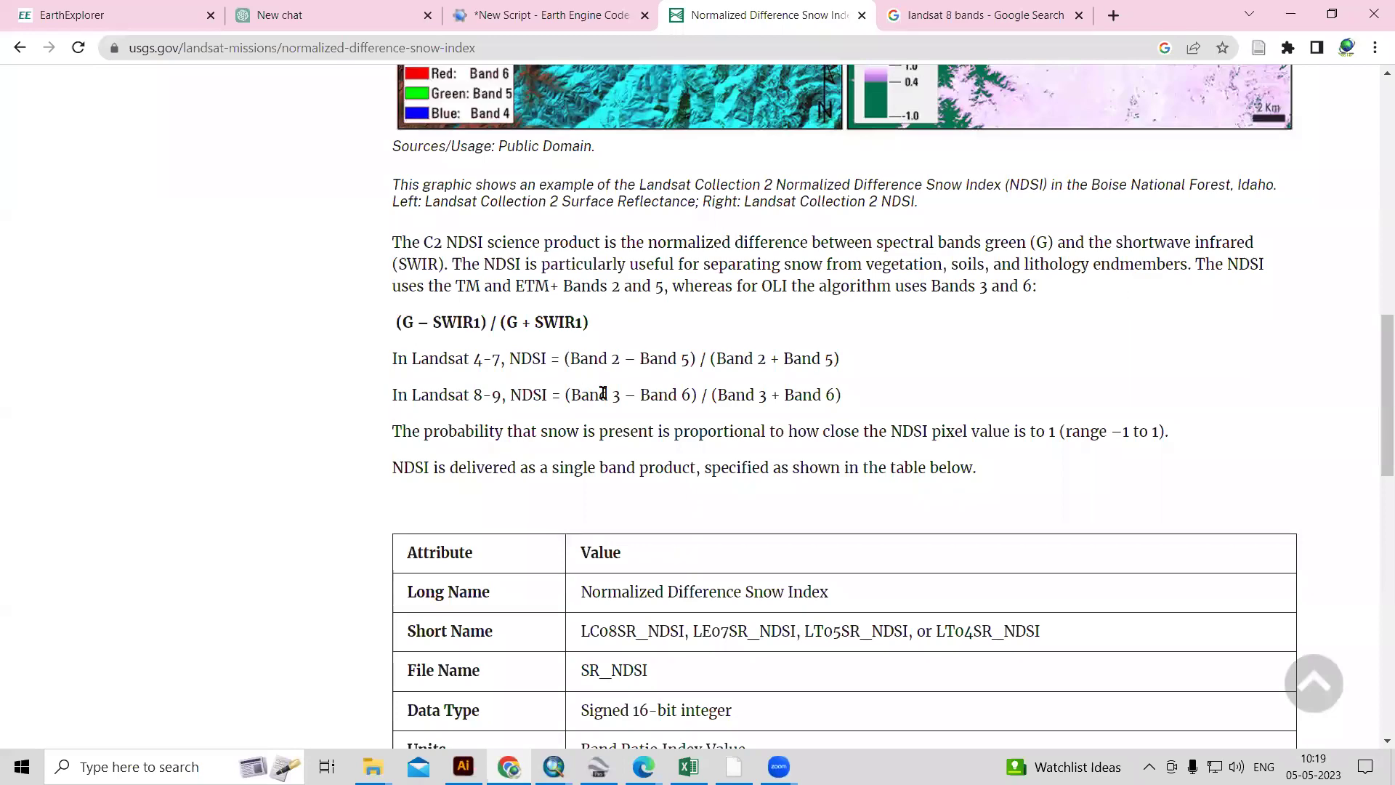
left_click_drag(571, 395, 636, 395)
left_click(939, 22)
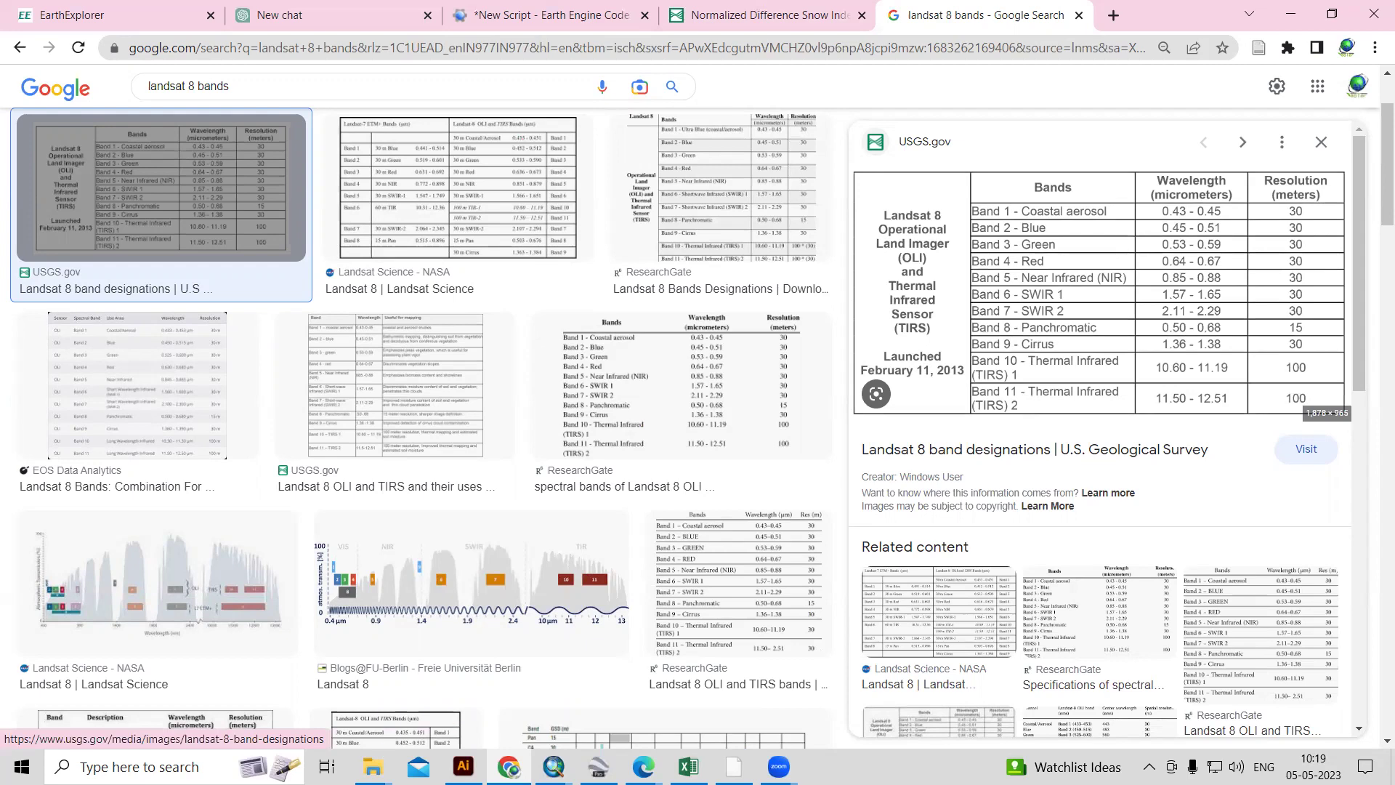
Step: Switch to the NDSI folder in File Explorer, show the Landsat archive's extraction options, and select the extracted LC08_L1TP_147038 scene folder
left_click(373, 766)
left_click(456, 706)
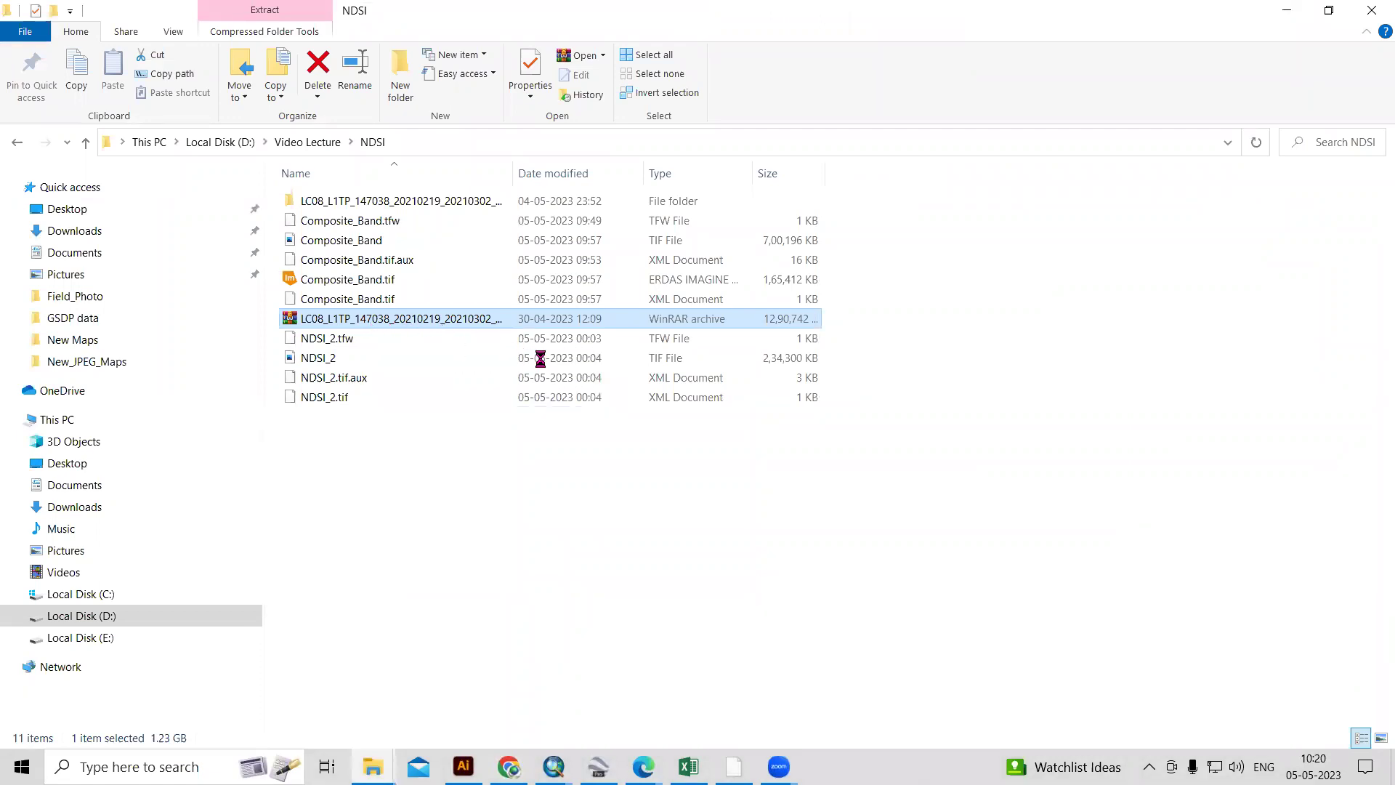
right_click(472, 324)
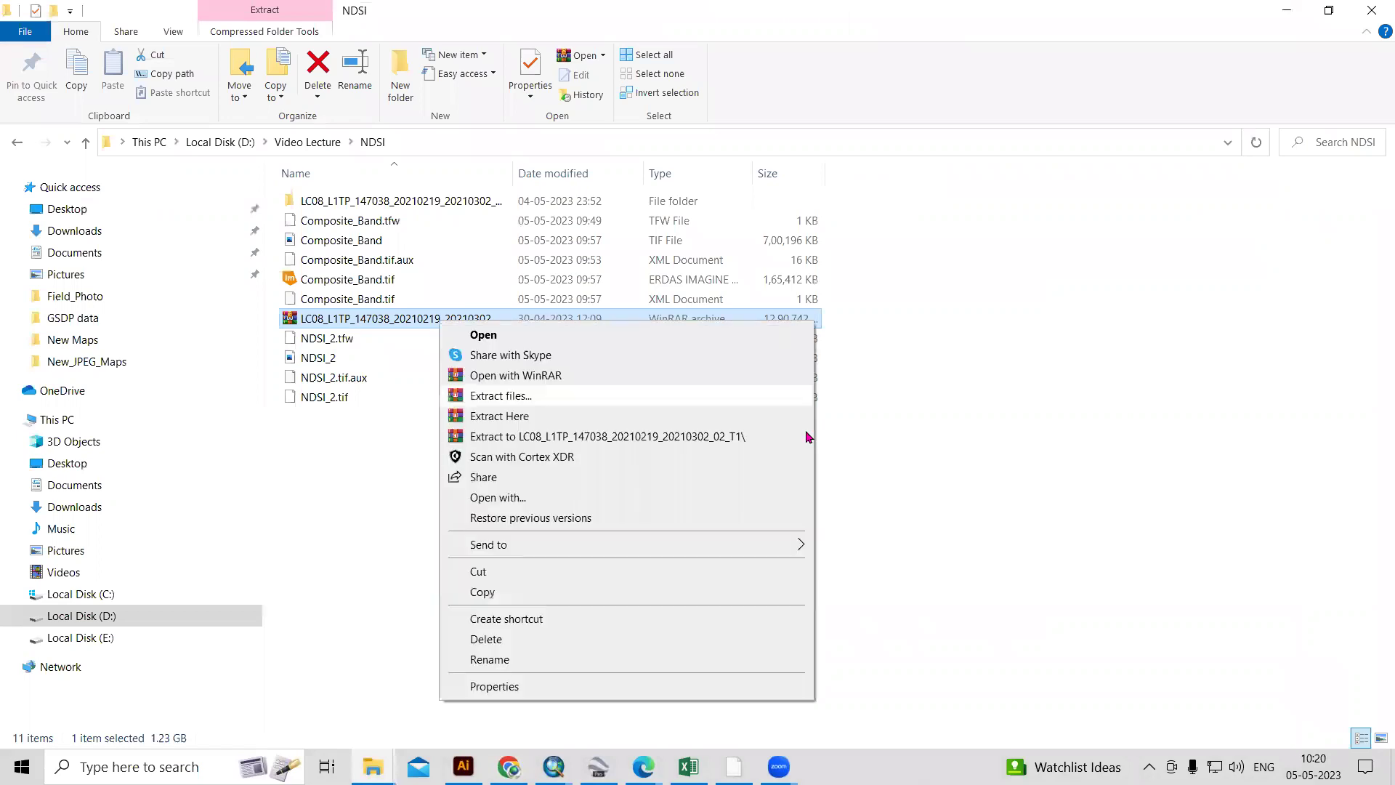
left_click(465, 209)
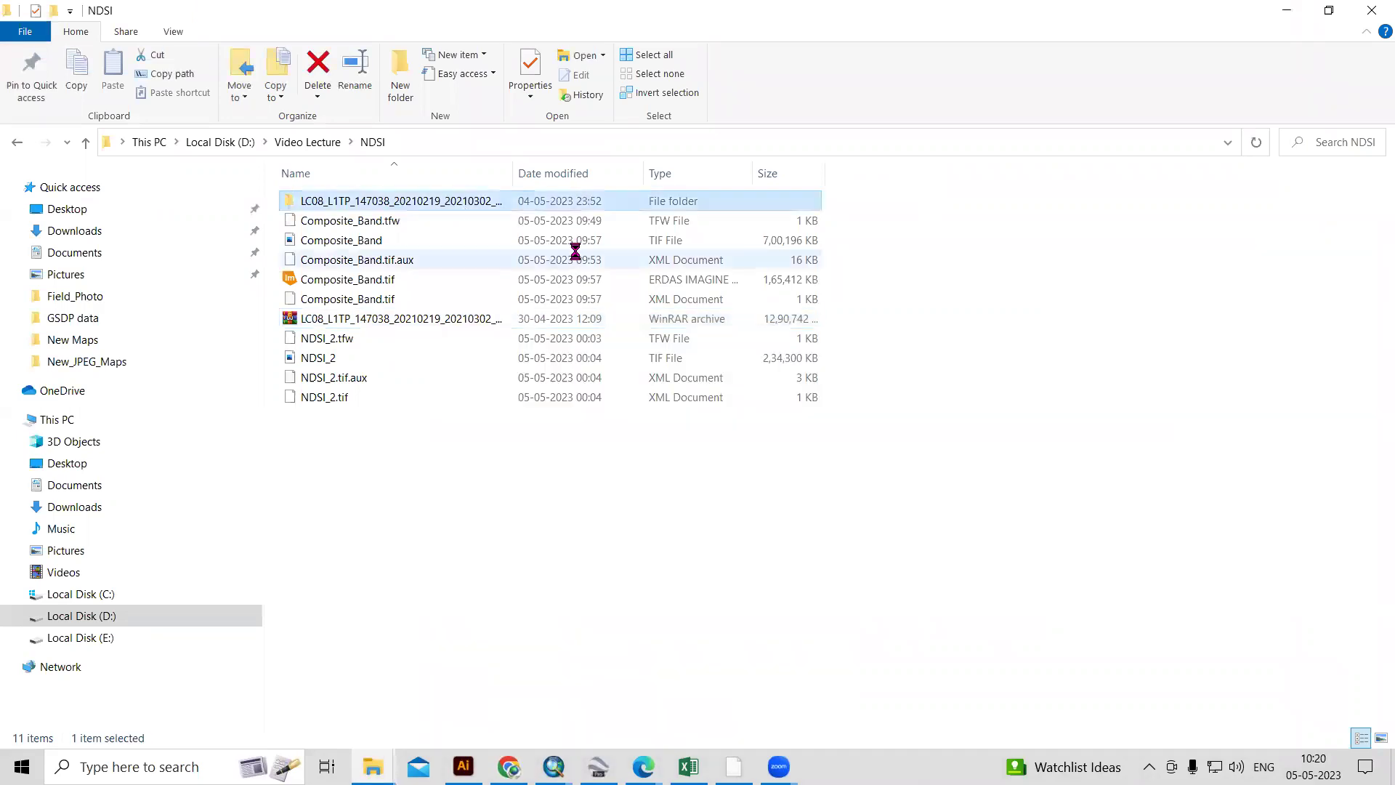
Step: Open the extracted scene folder, locate the Band 3 file, and switch to the empty ArcMap document
key("Return")
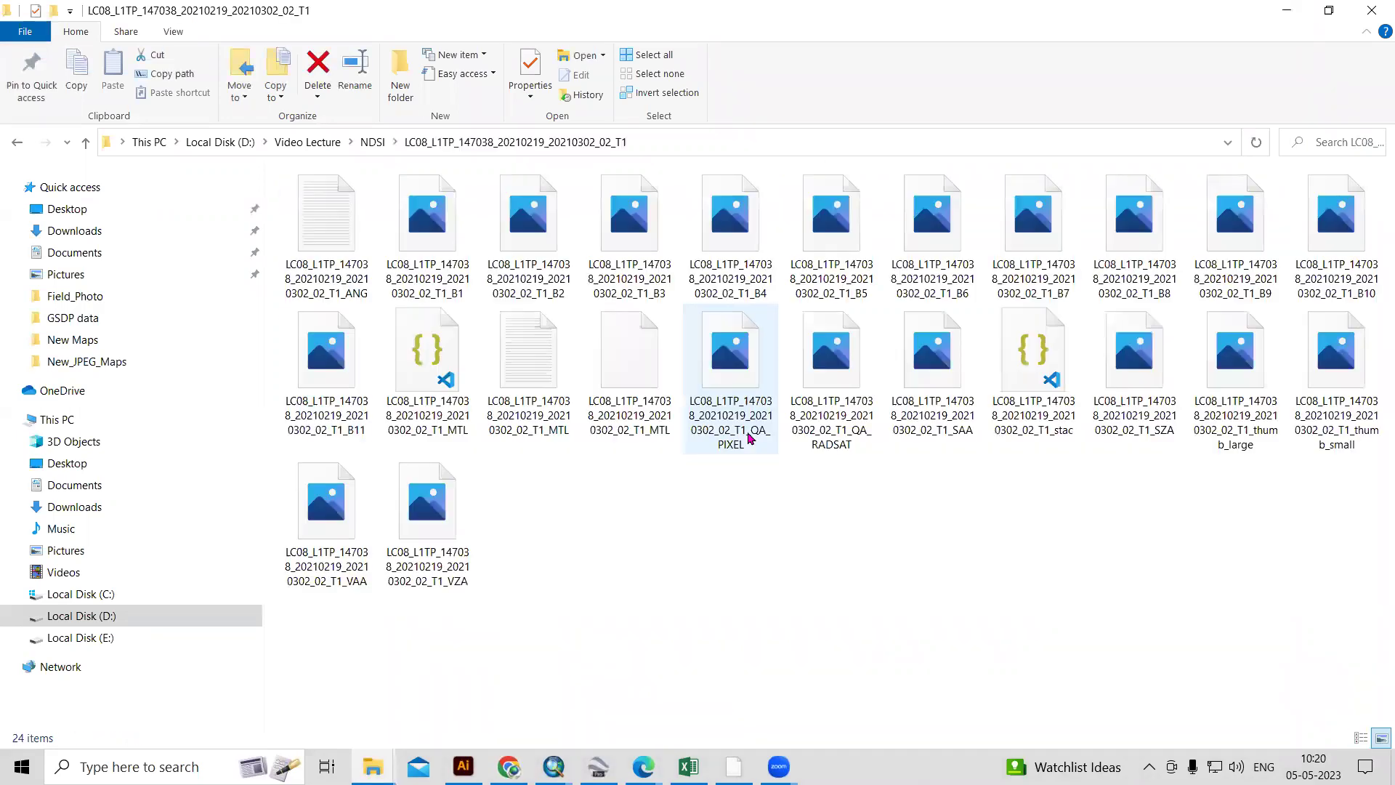
left_click(642, 296)
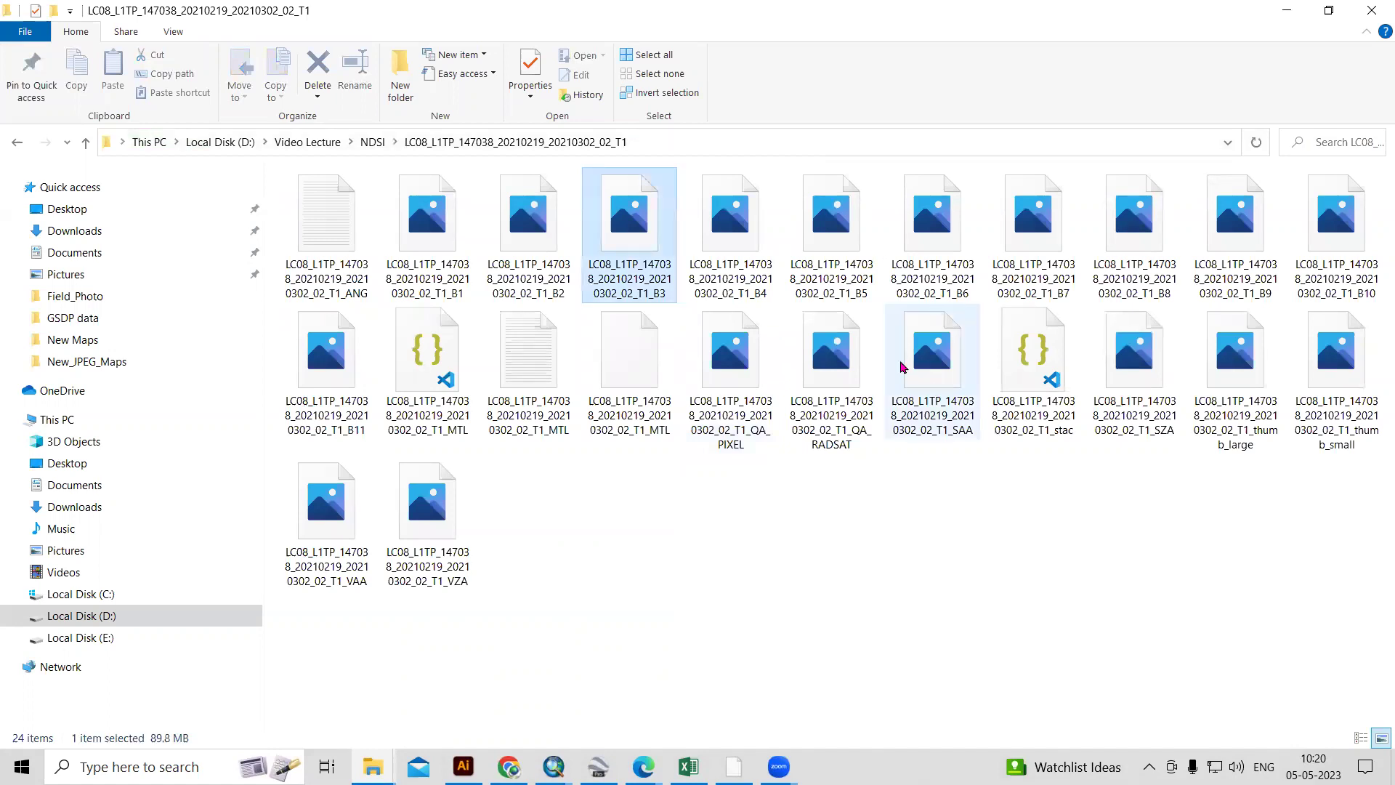
left_click(553, 766)
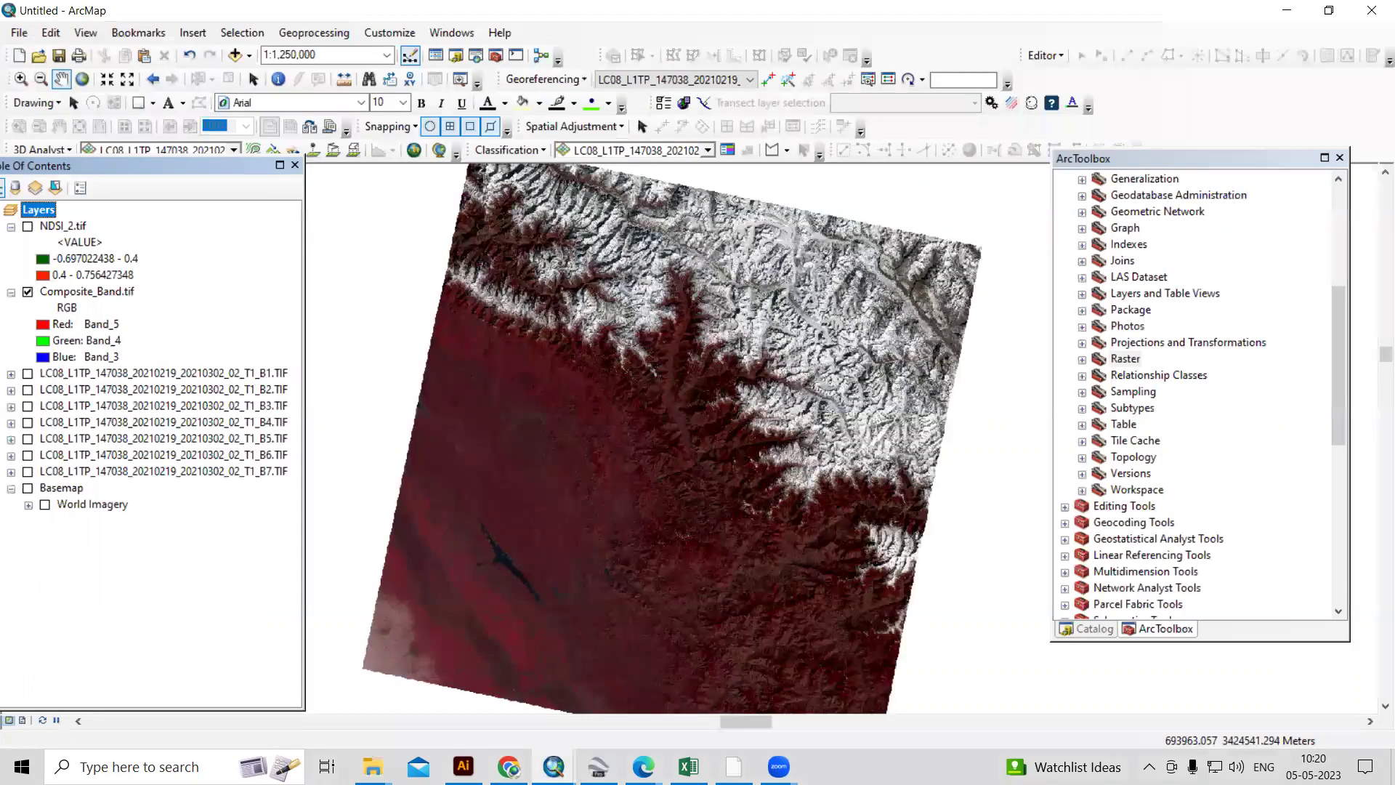
mouse_move(553, 766)
left_click(500, 699)
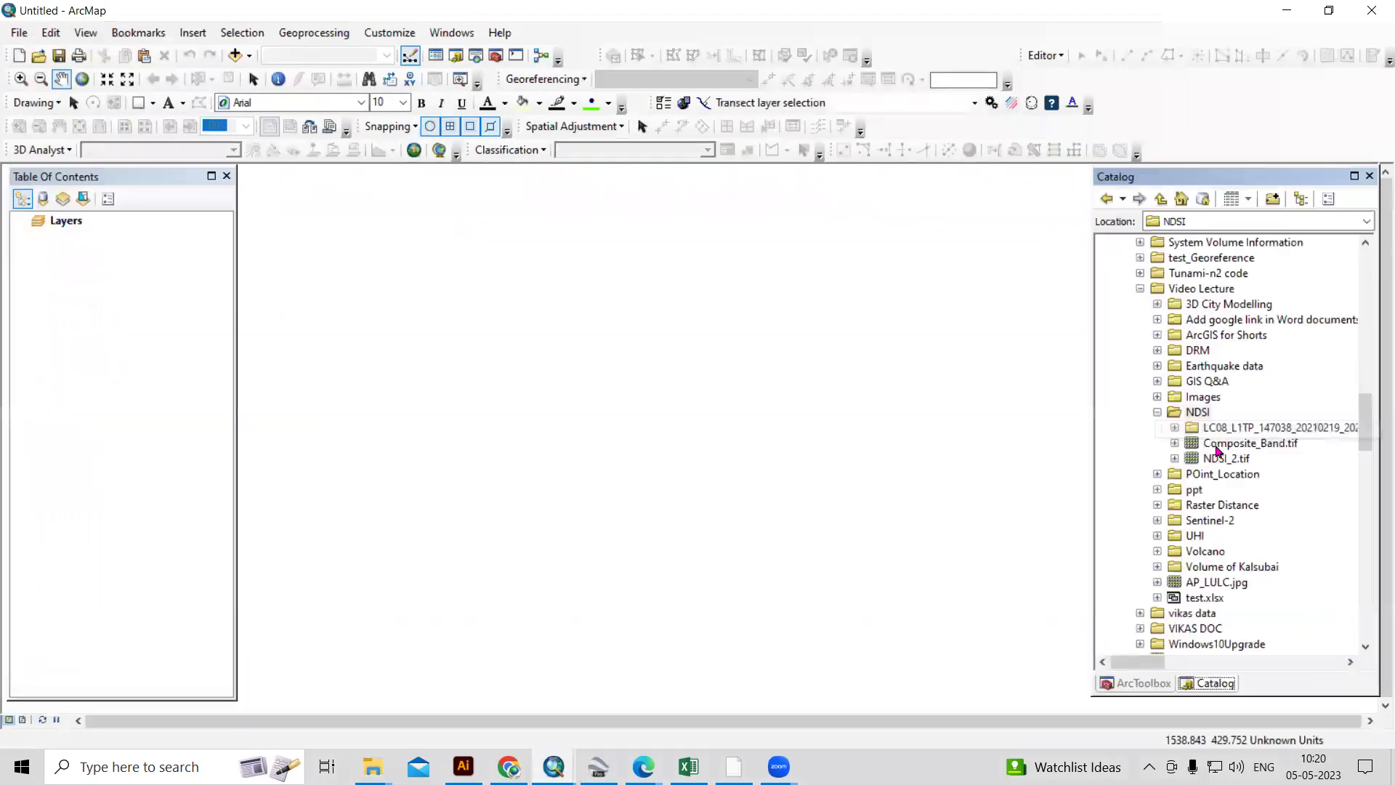
Step: Add the Landsat 8 rasters B3.TIF and B6.TIF from the scene folder inside NDSI to the map
left_click(1170, 429)
left_click(1175, 662)
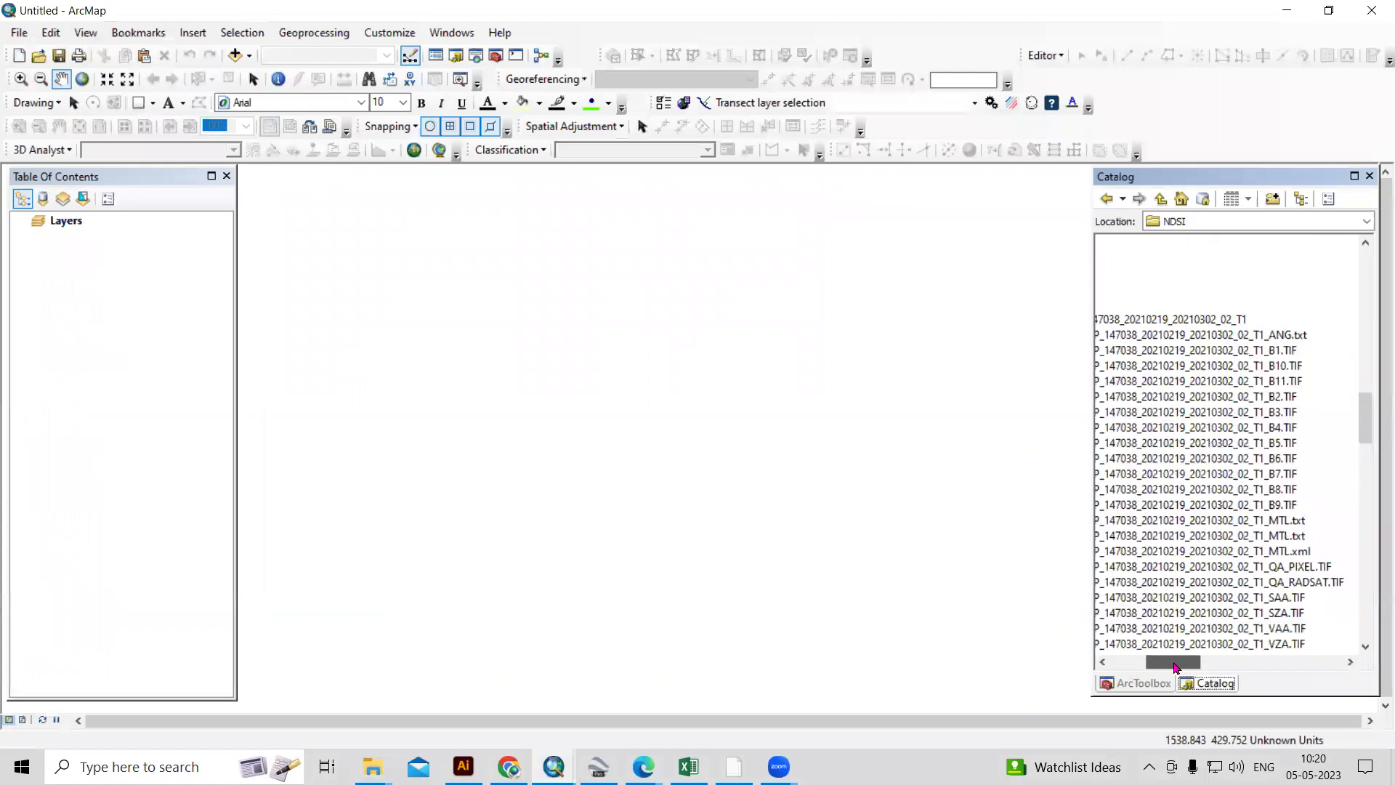
left_click_drag(1300, 427, 835, 431)
key("Up")
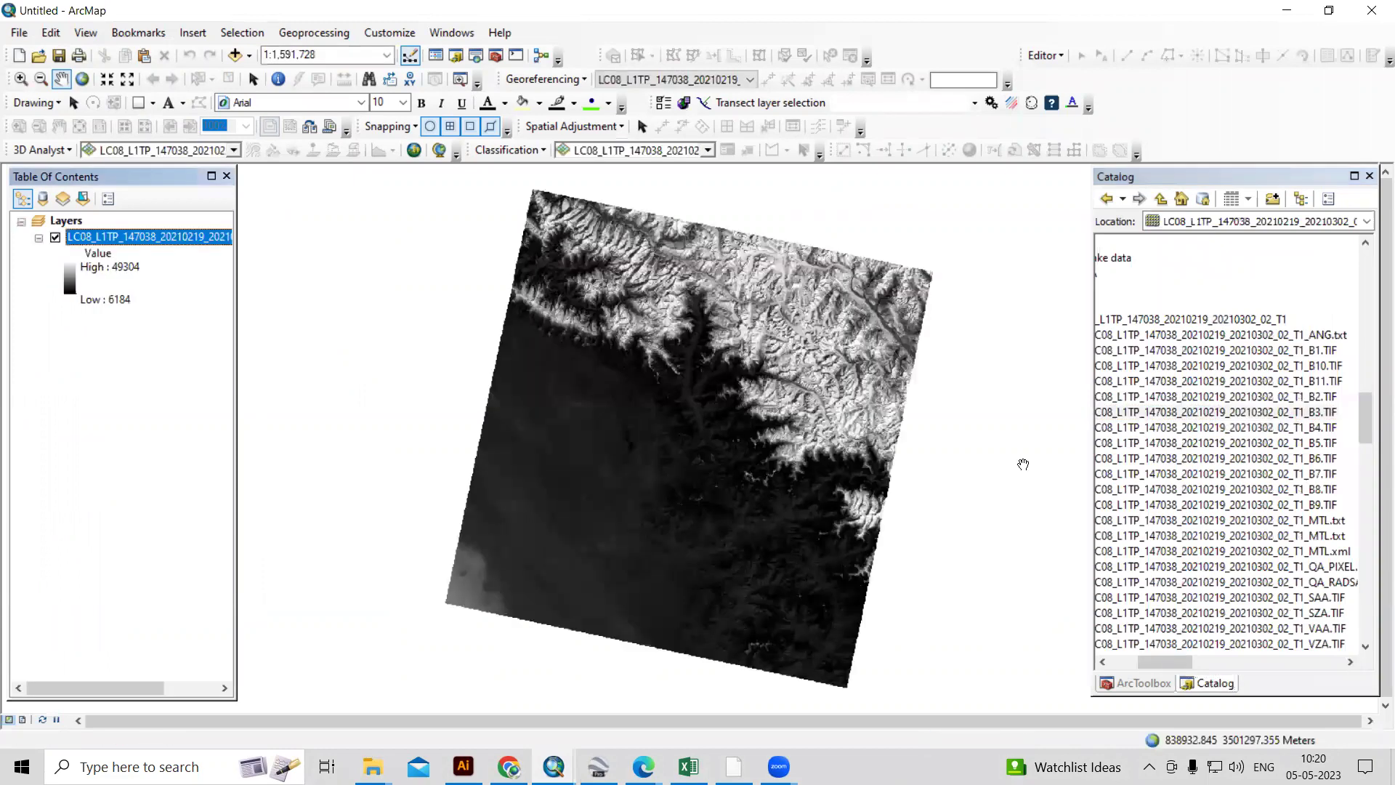
left_click_drag(1239, 459, 715, 462)
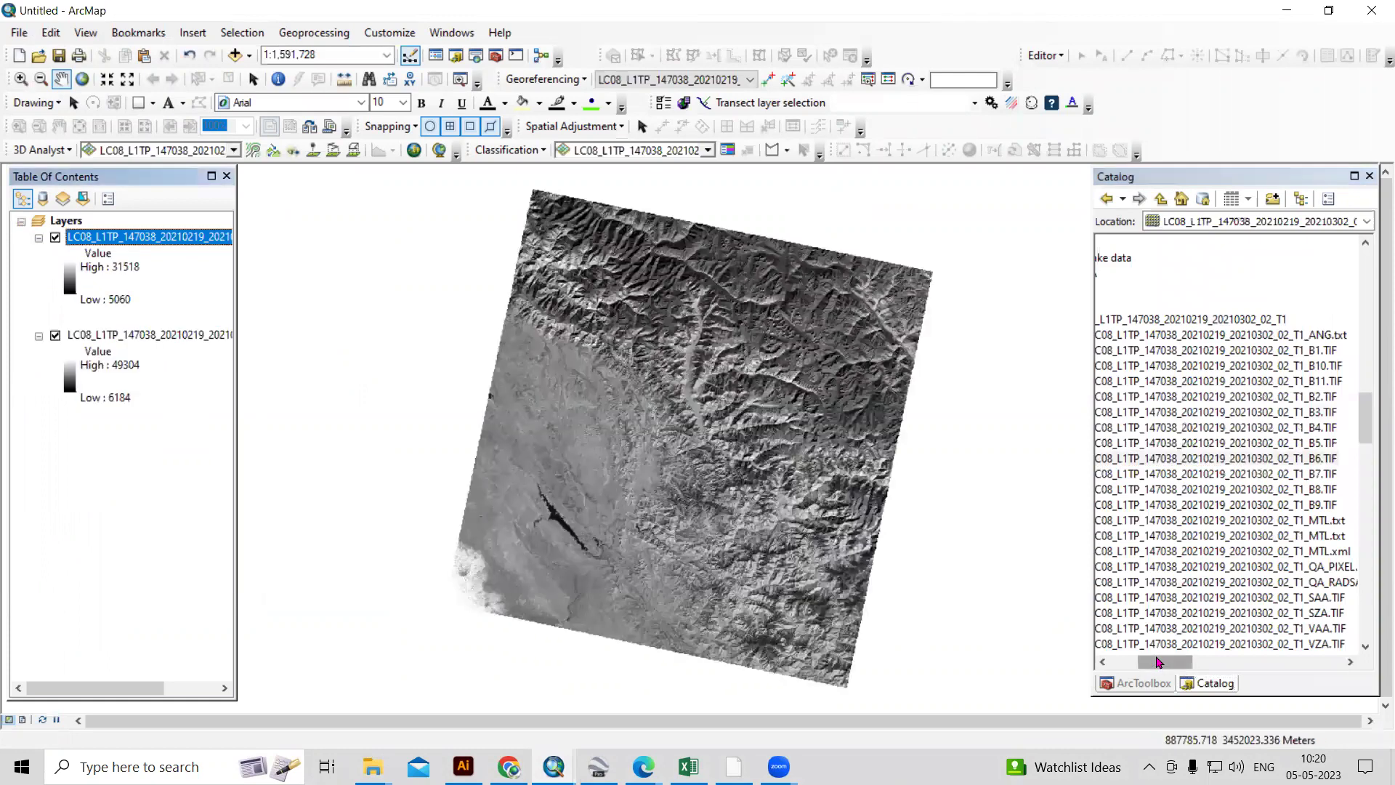
Step: Widen the Table Of Contents so the full names of both band layers fit
scroll(1146, 666, "left", 2)
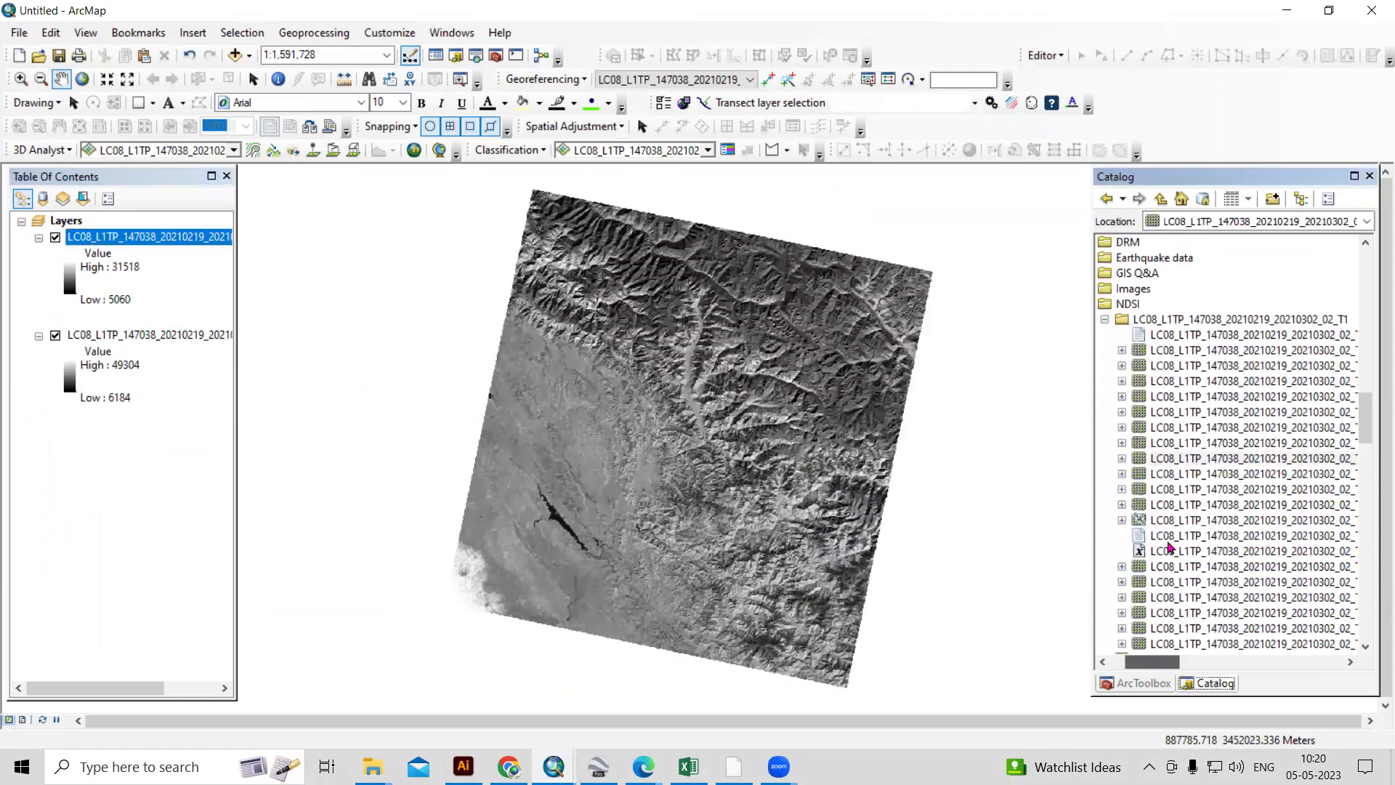
left_click_drag(822, 410, 750, 410)
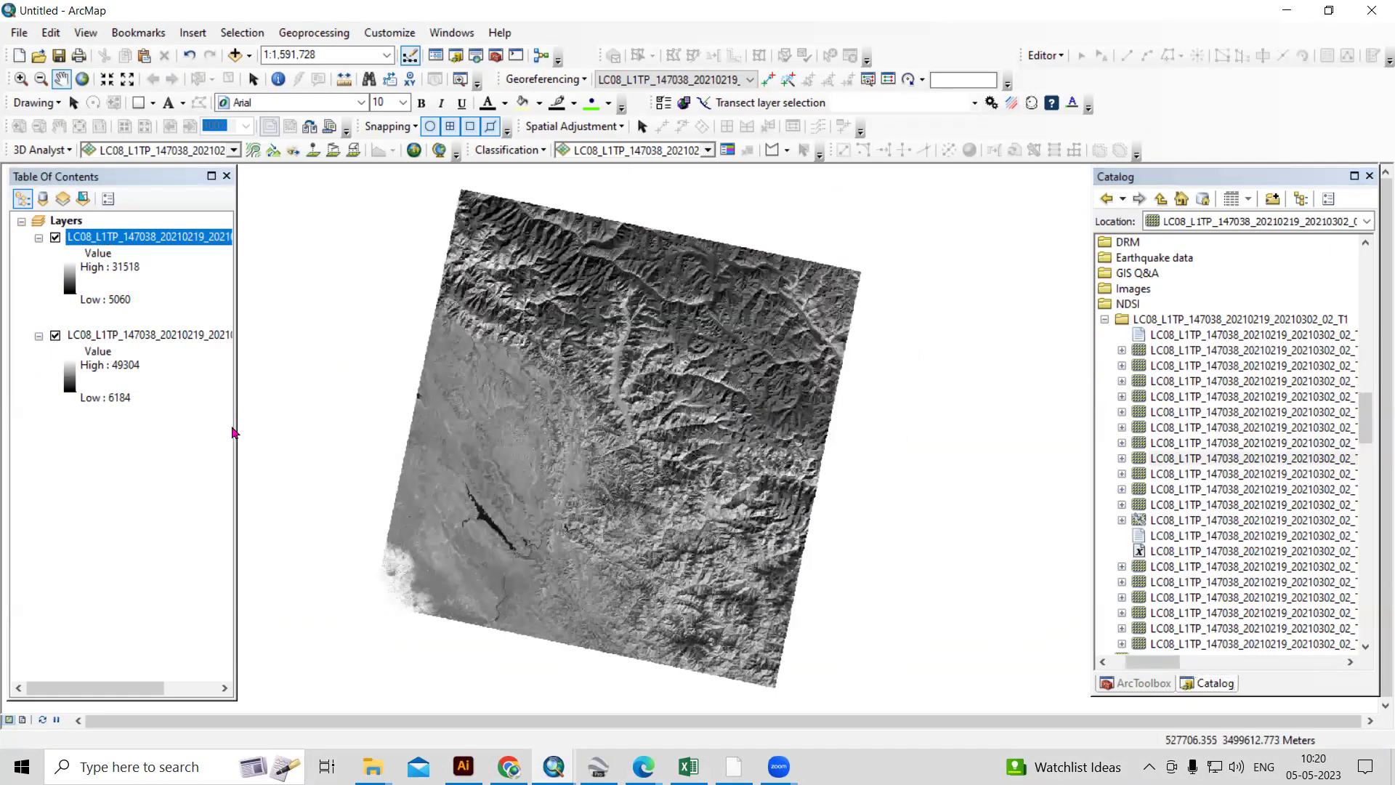
left_click_drag(233, 432, 328, 431)
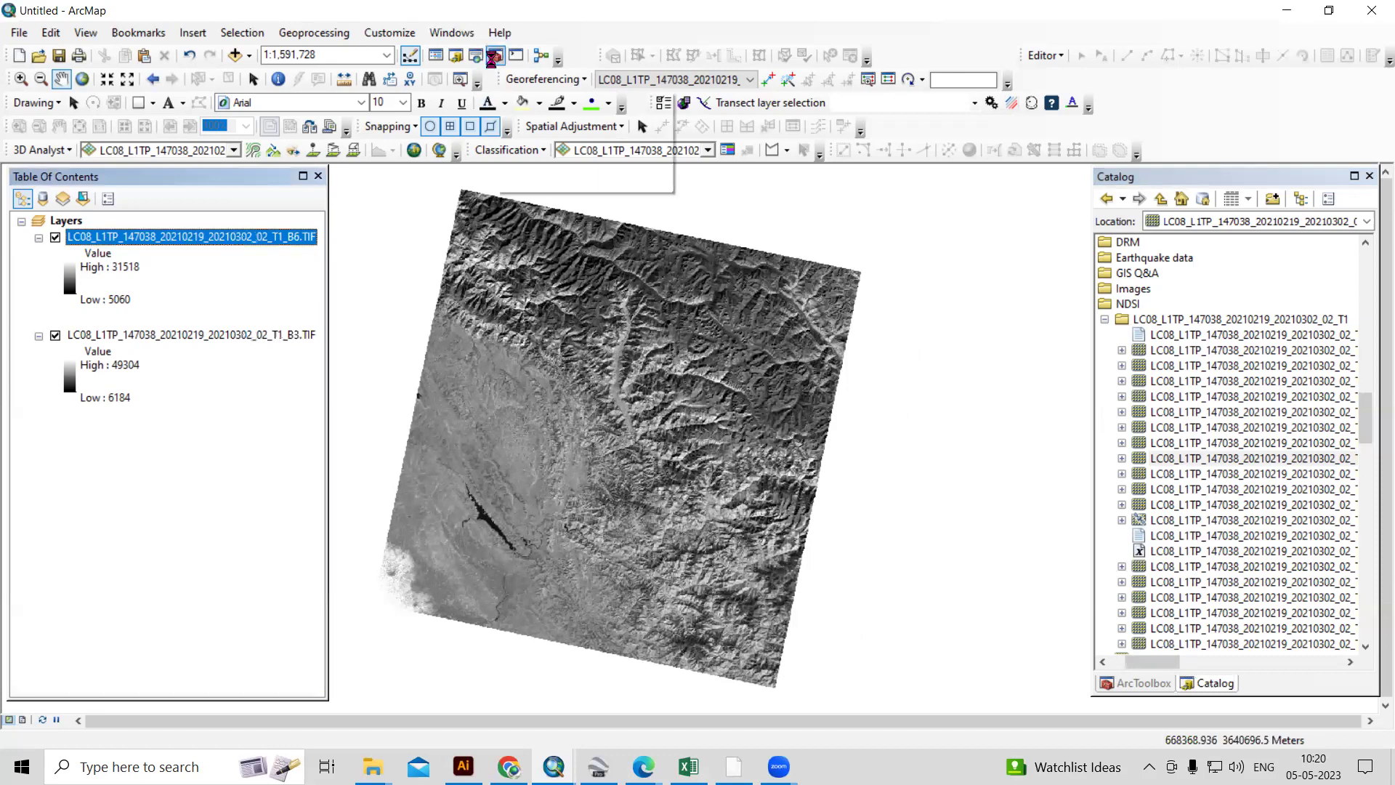
Step: Open the Raster Calculator from the Map Algebra toolset of the Spatial Analyst Tools
left_click(494, 57)
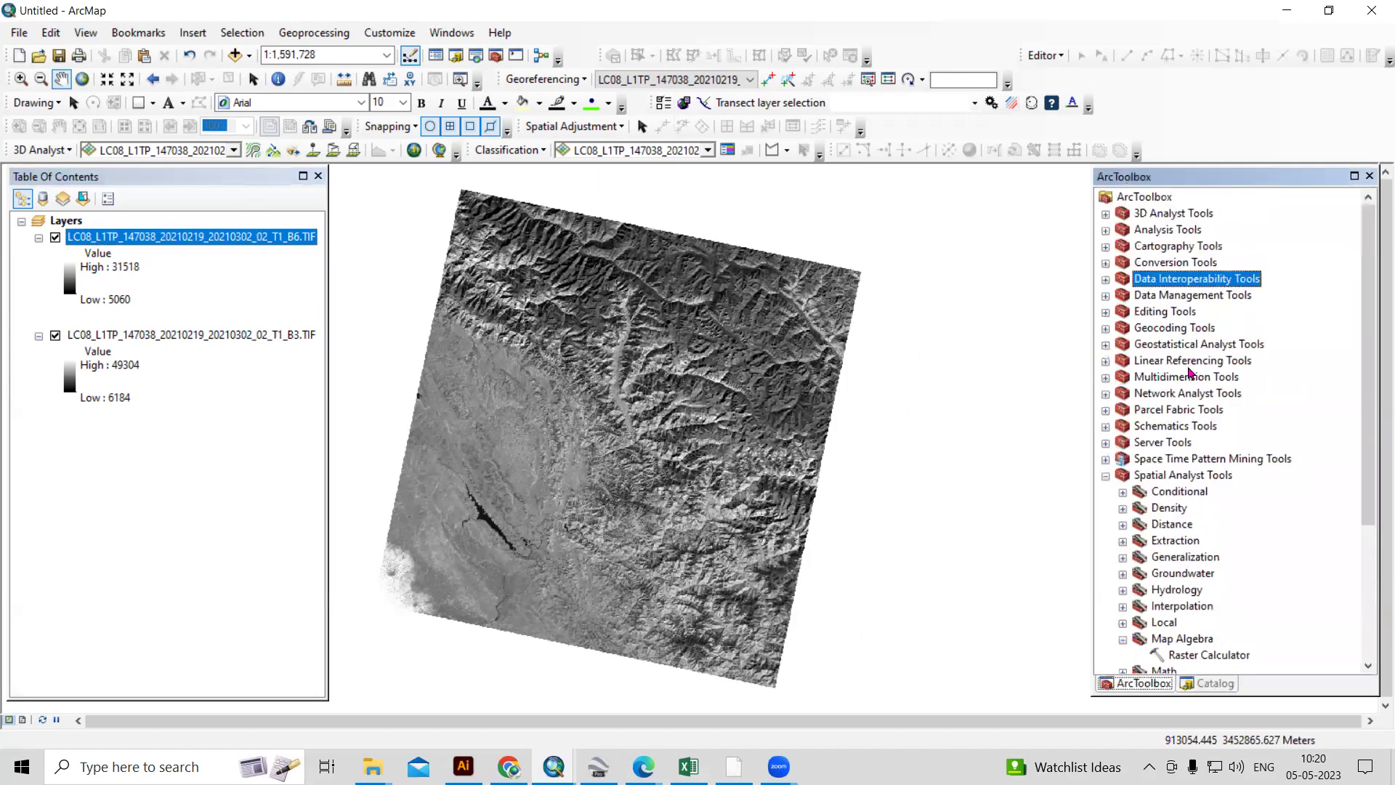
left_click(1105, 476)
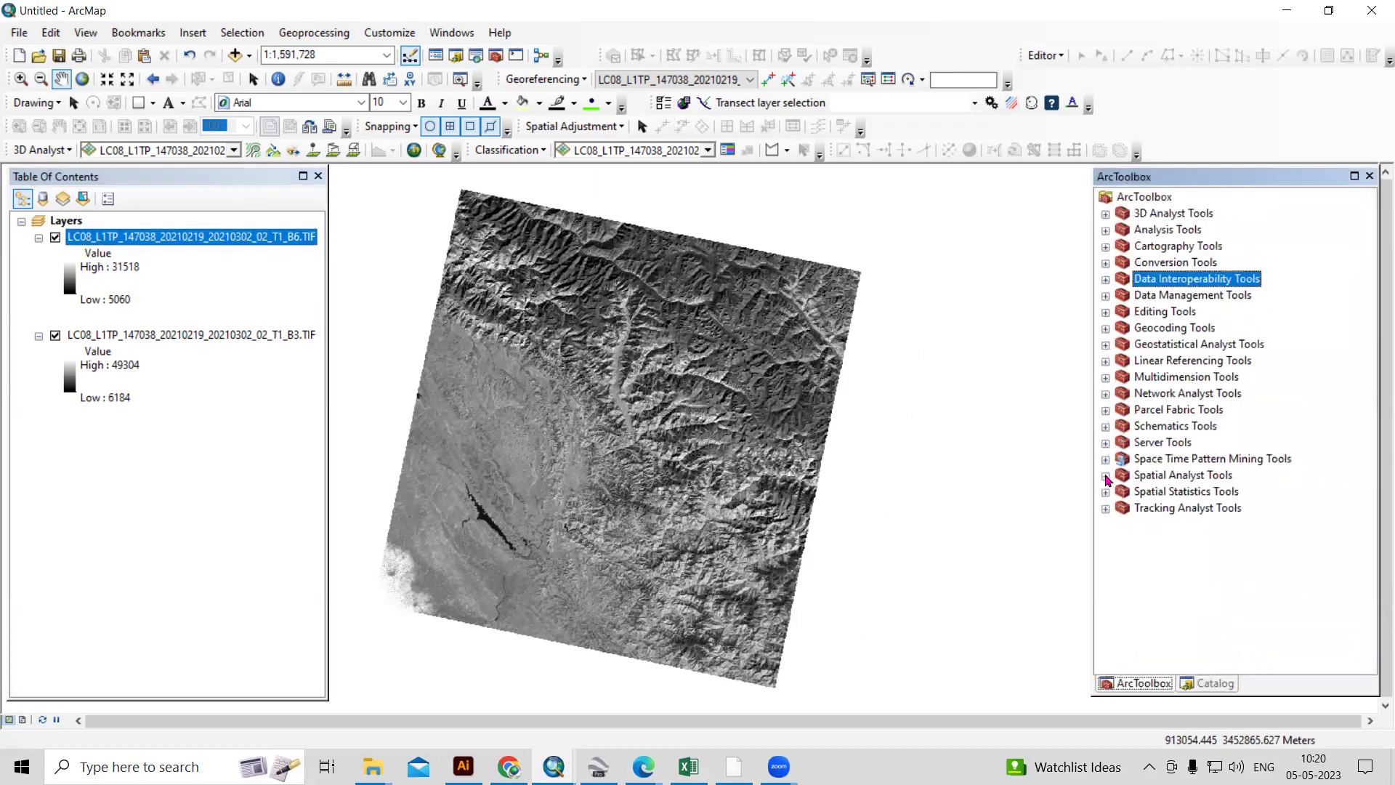
left_click(1106, 476)
left_click(1182, 475)
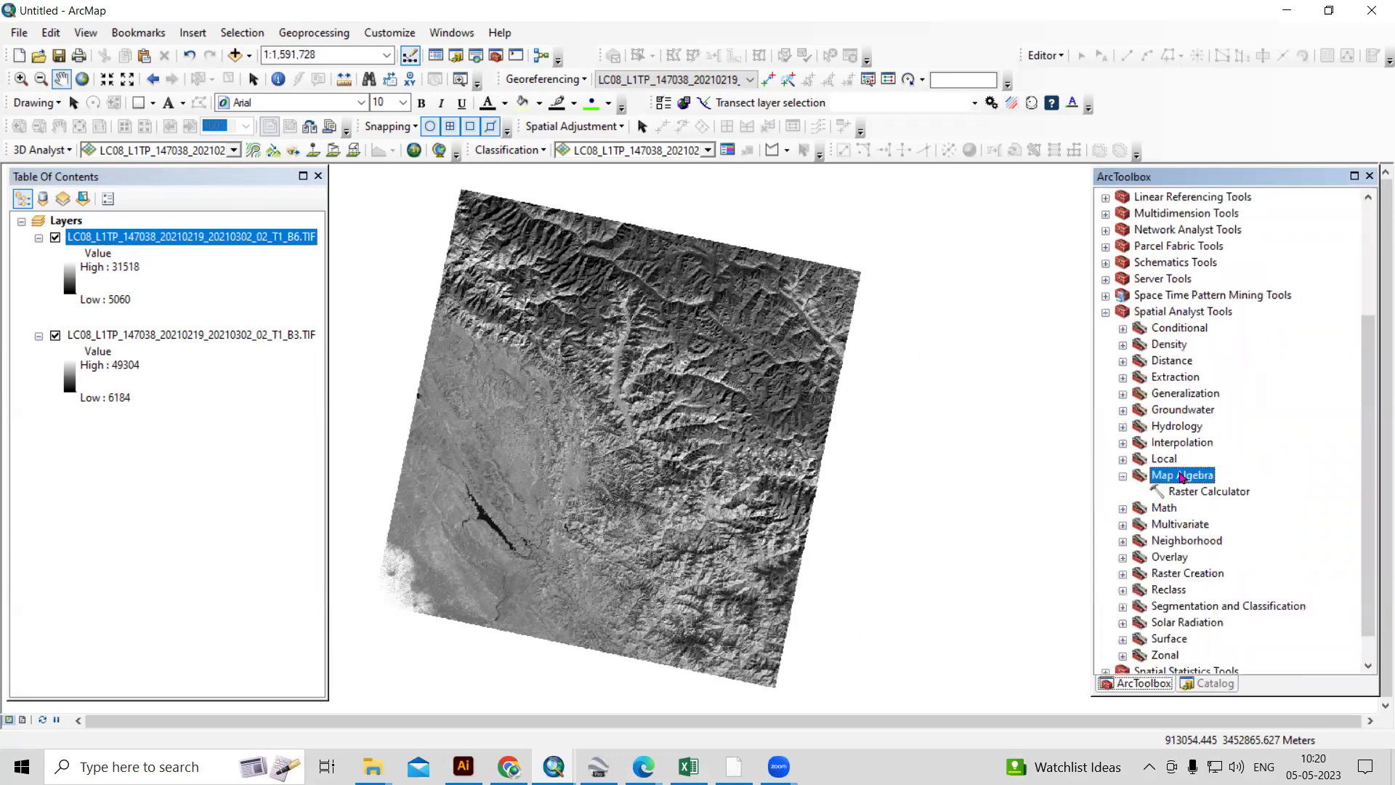
left_click(1207, 494)
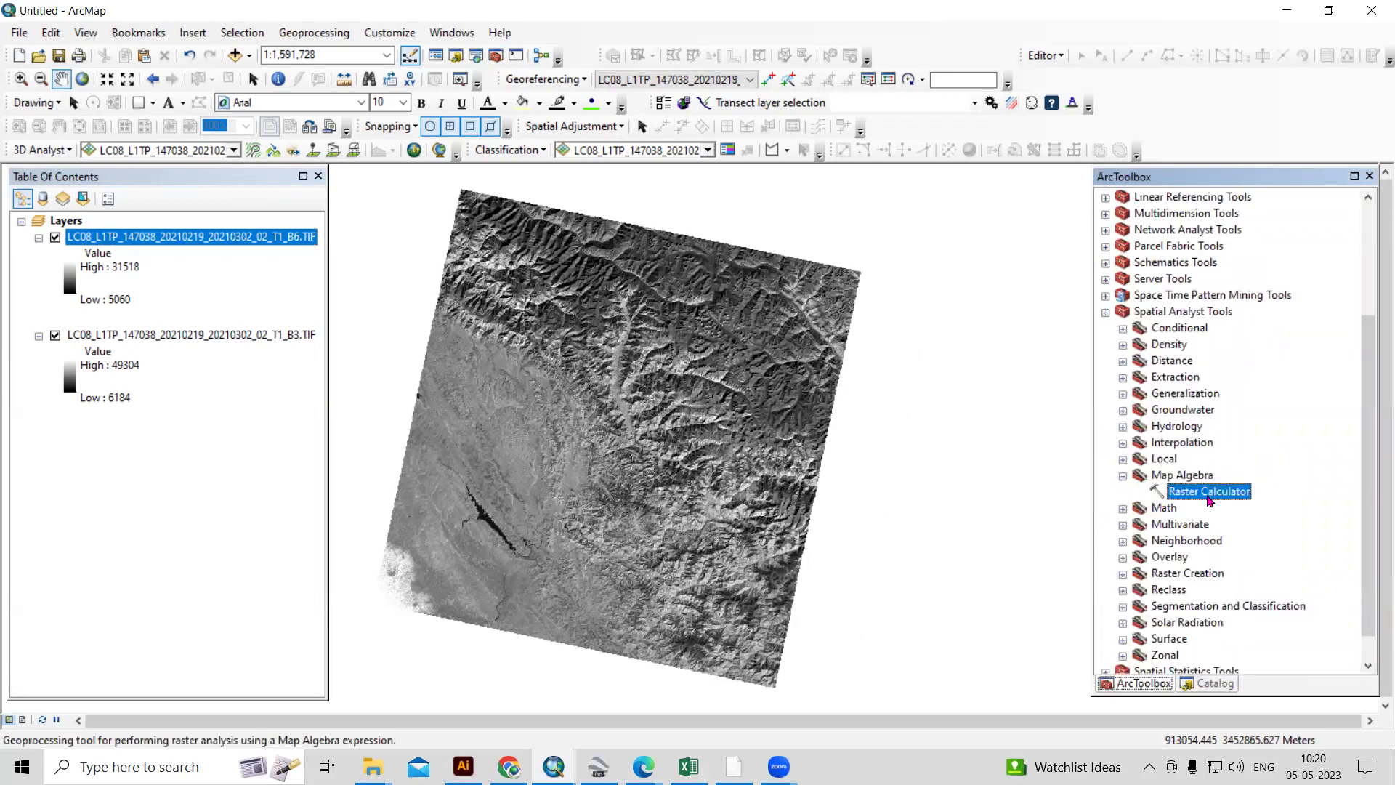
double_click(1210, 494)
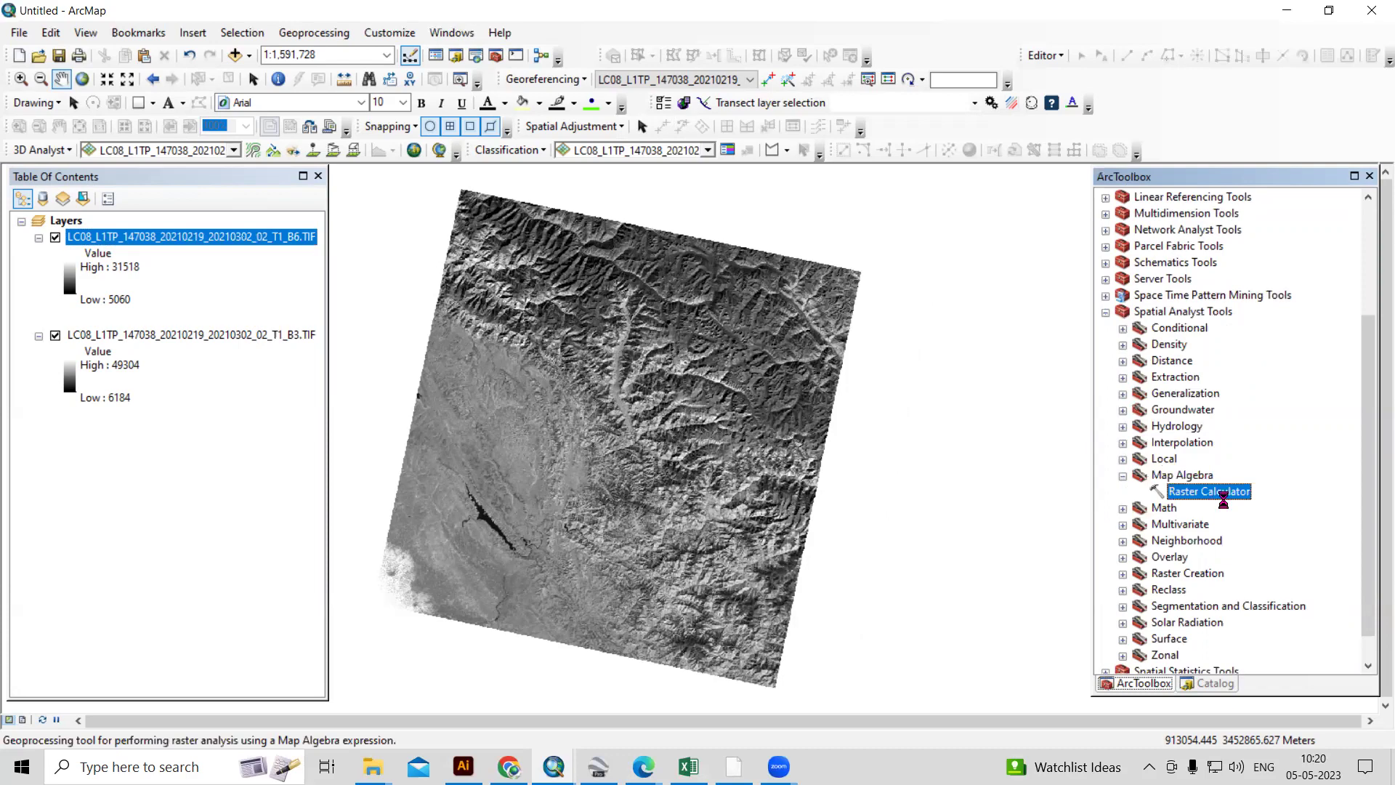
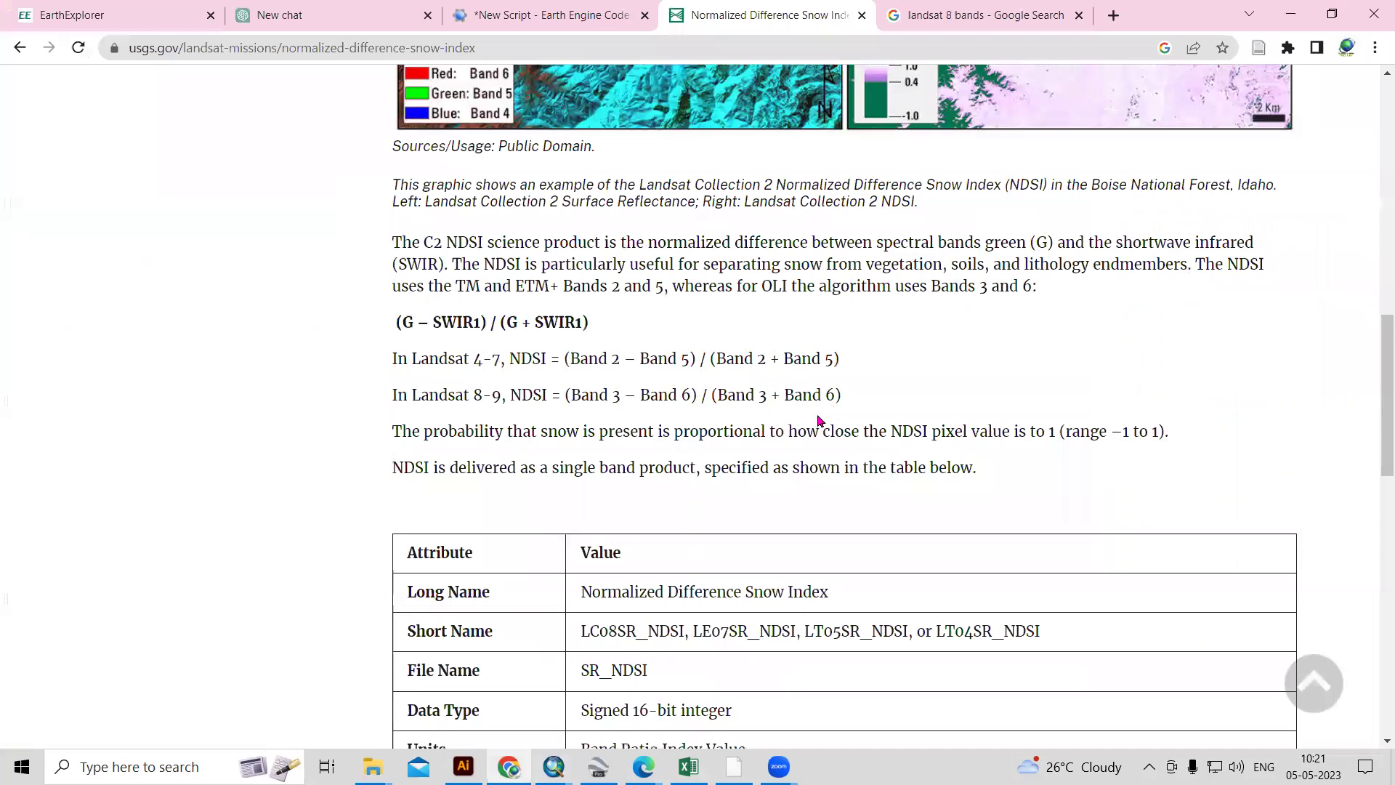
Step: Review the NDSI definition and example images on the USGS page, highlighting the Landsat 8-9 band formula
scroll(819, 421, "up", 1)
scroll(530, 247, "up", 10)
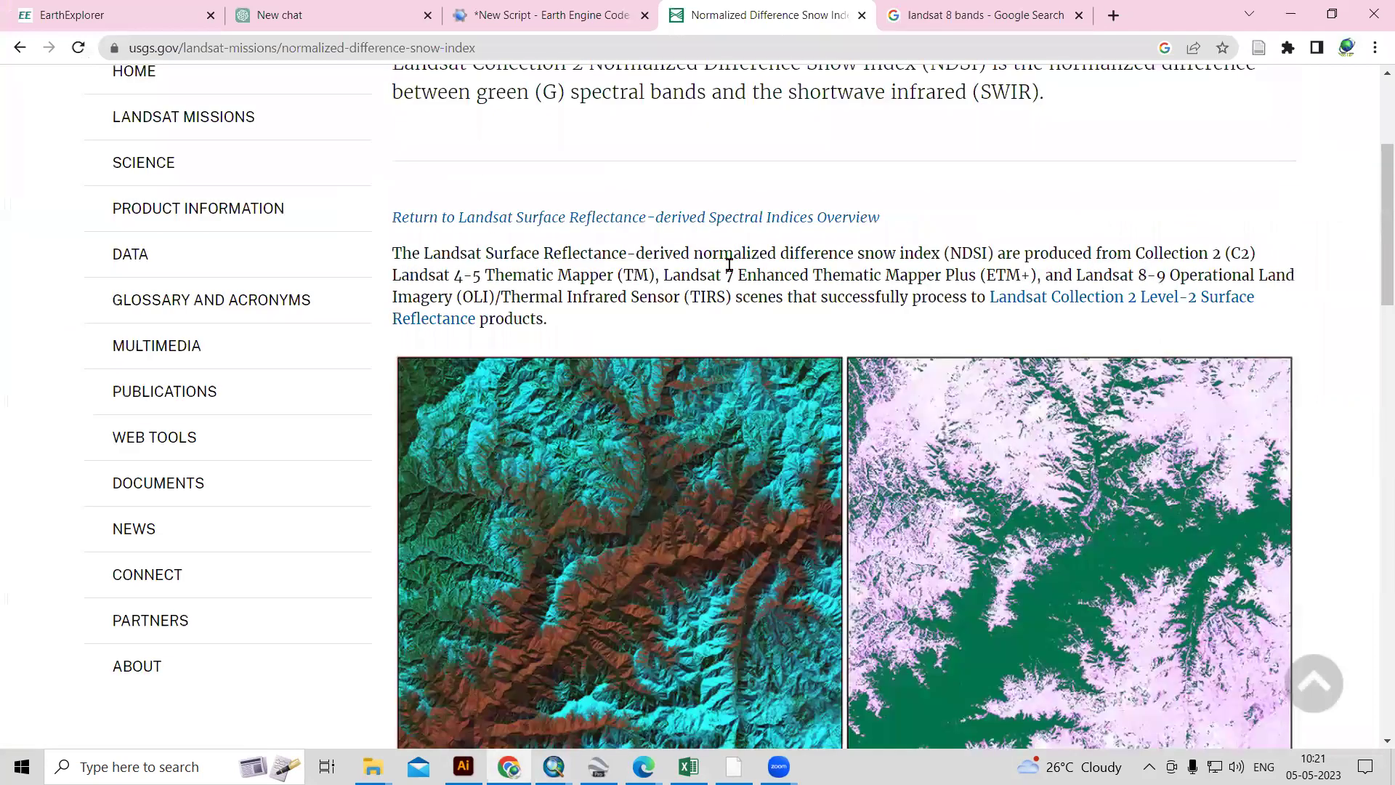
scroll(604, 244, "up", 3)
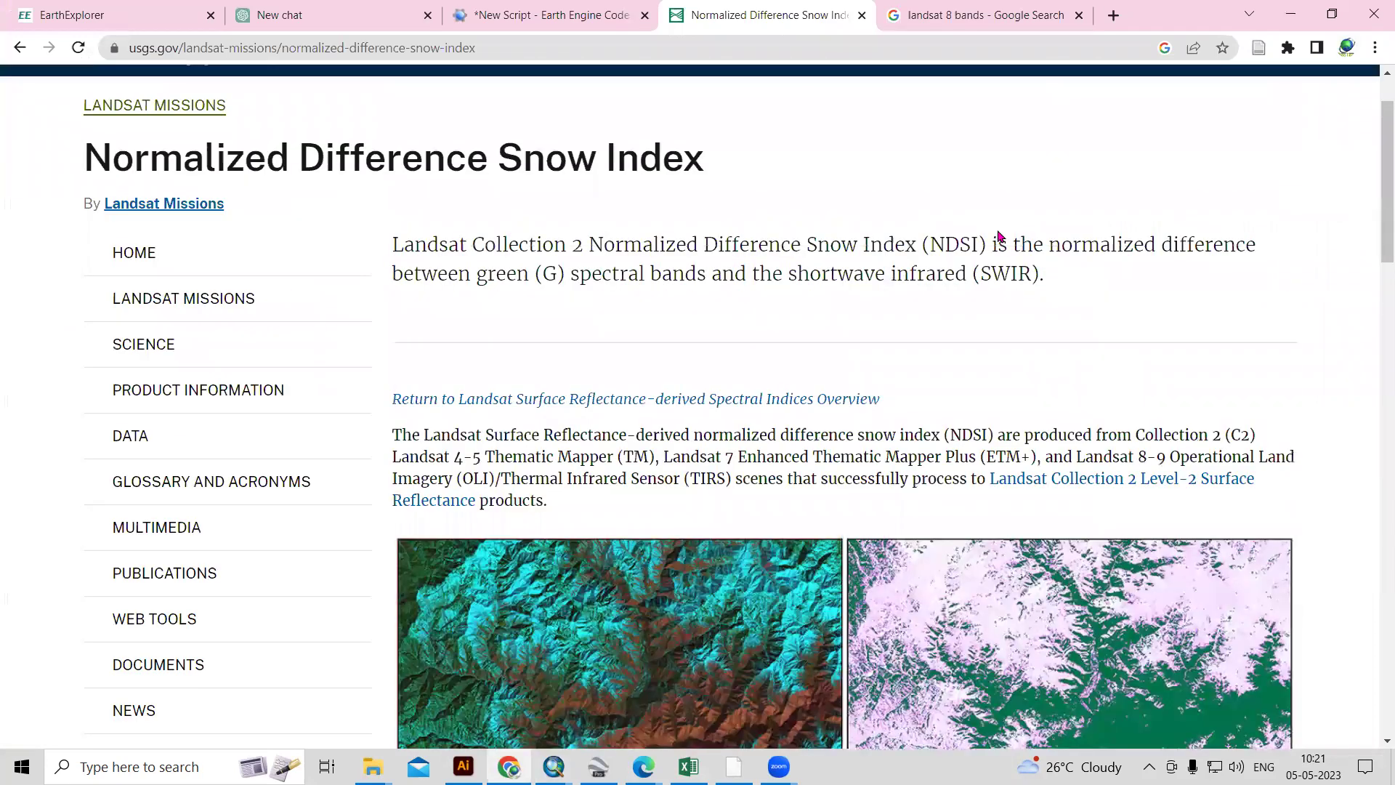
left_click_drag(998, 245, 604, 245)
scroll(711, 421, "down", 4)
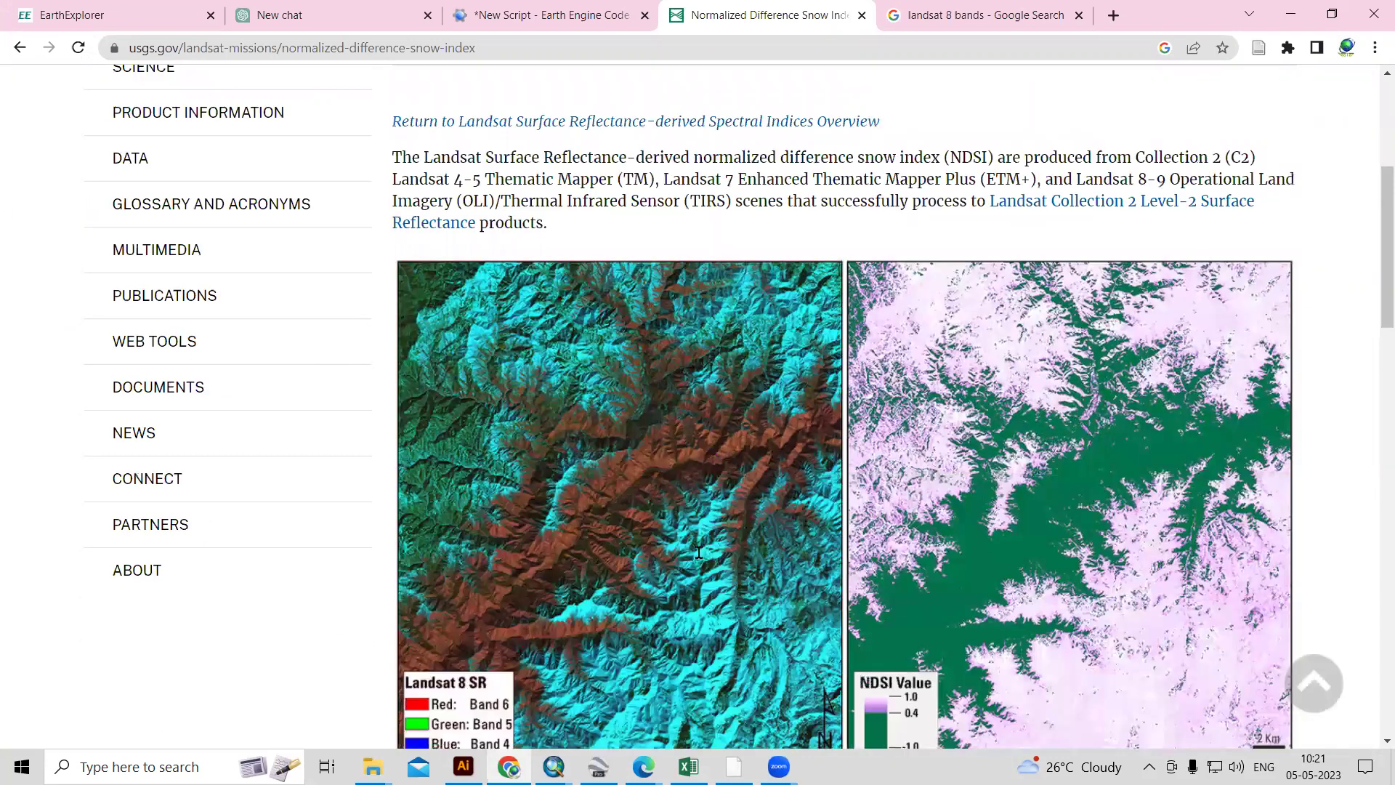
scroll(435, 588, "down", 7)
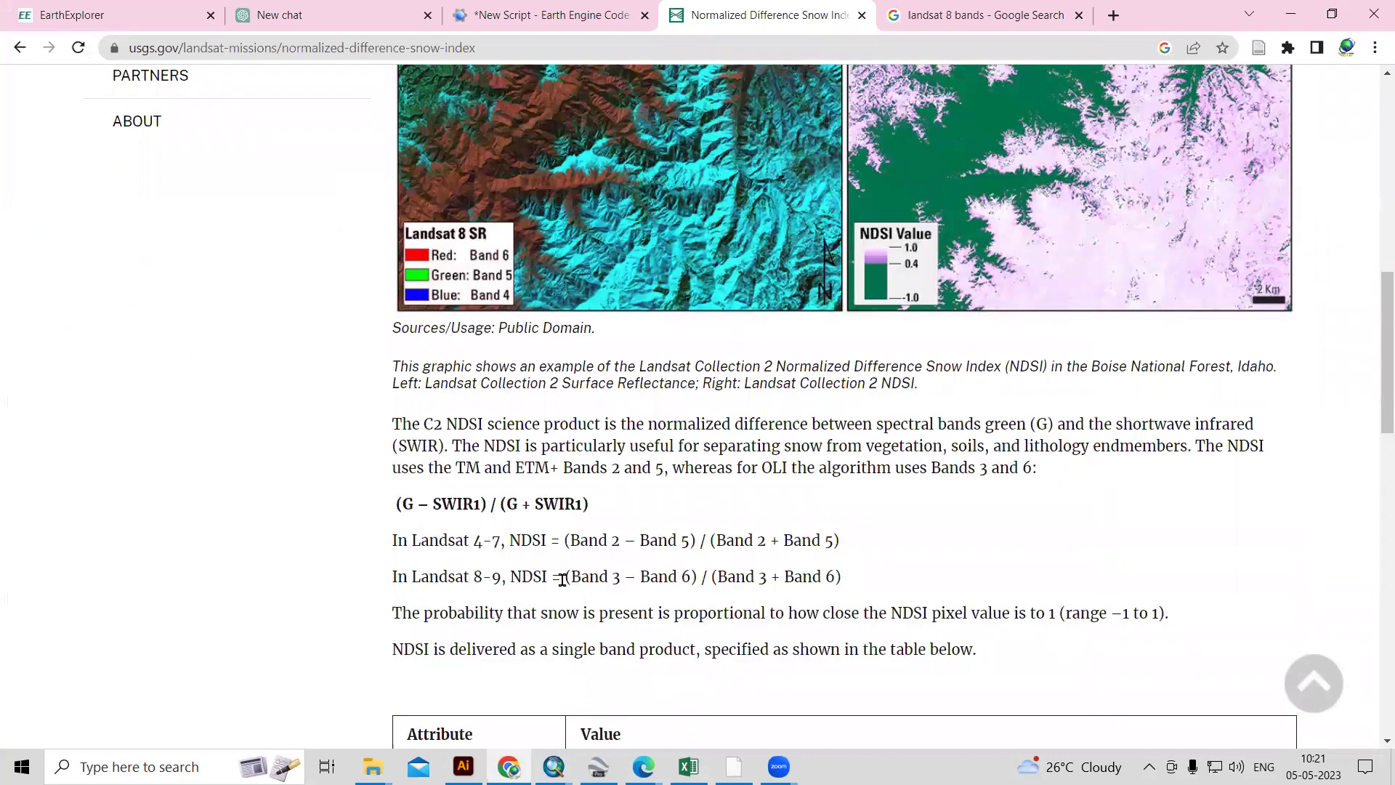
left_click_drag(566, 578, 871, 596)
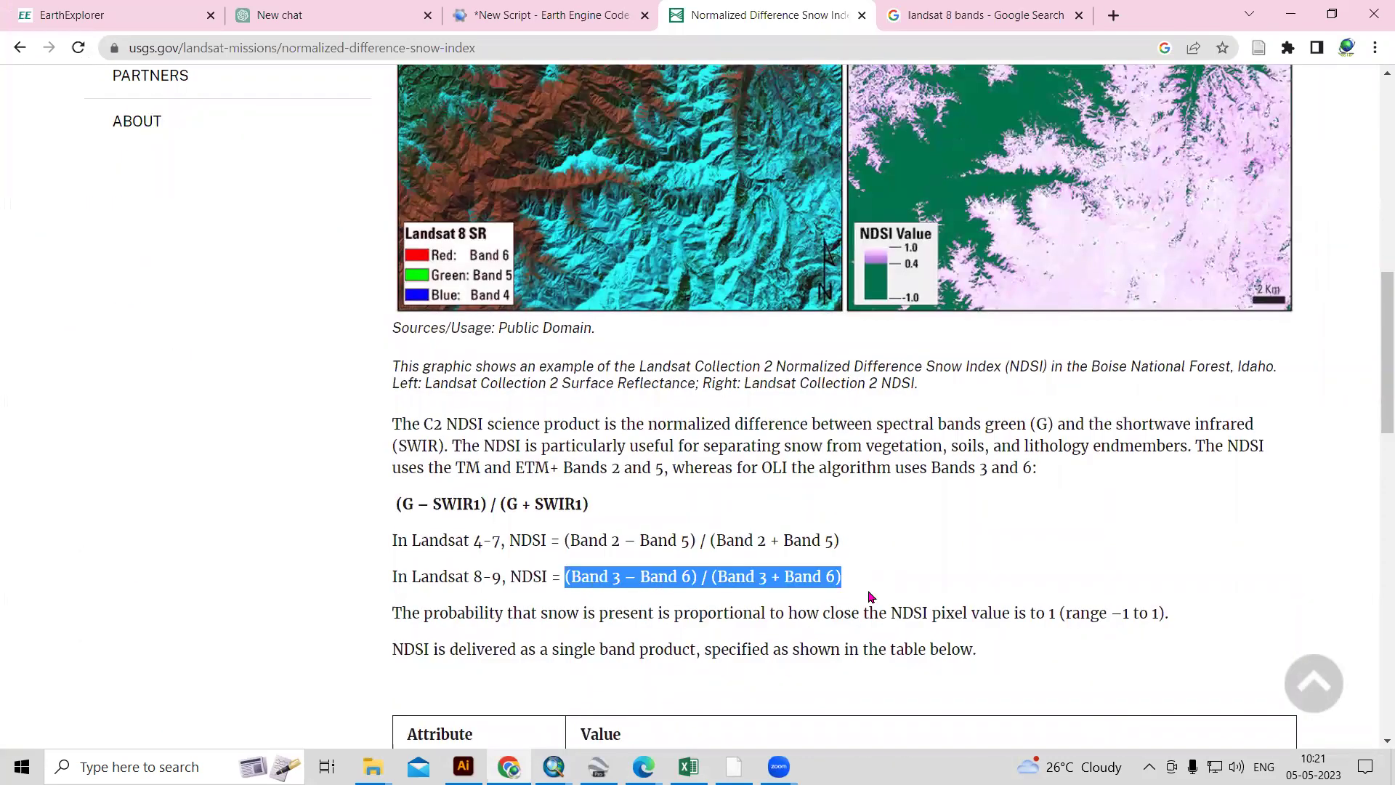
scroll(629, 463, "down", 2)
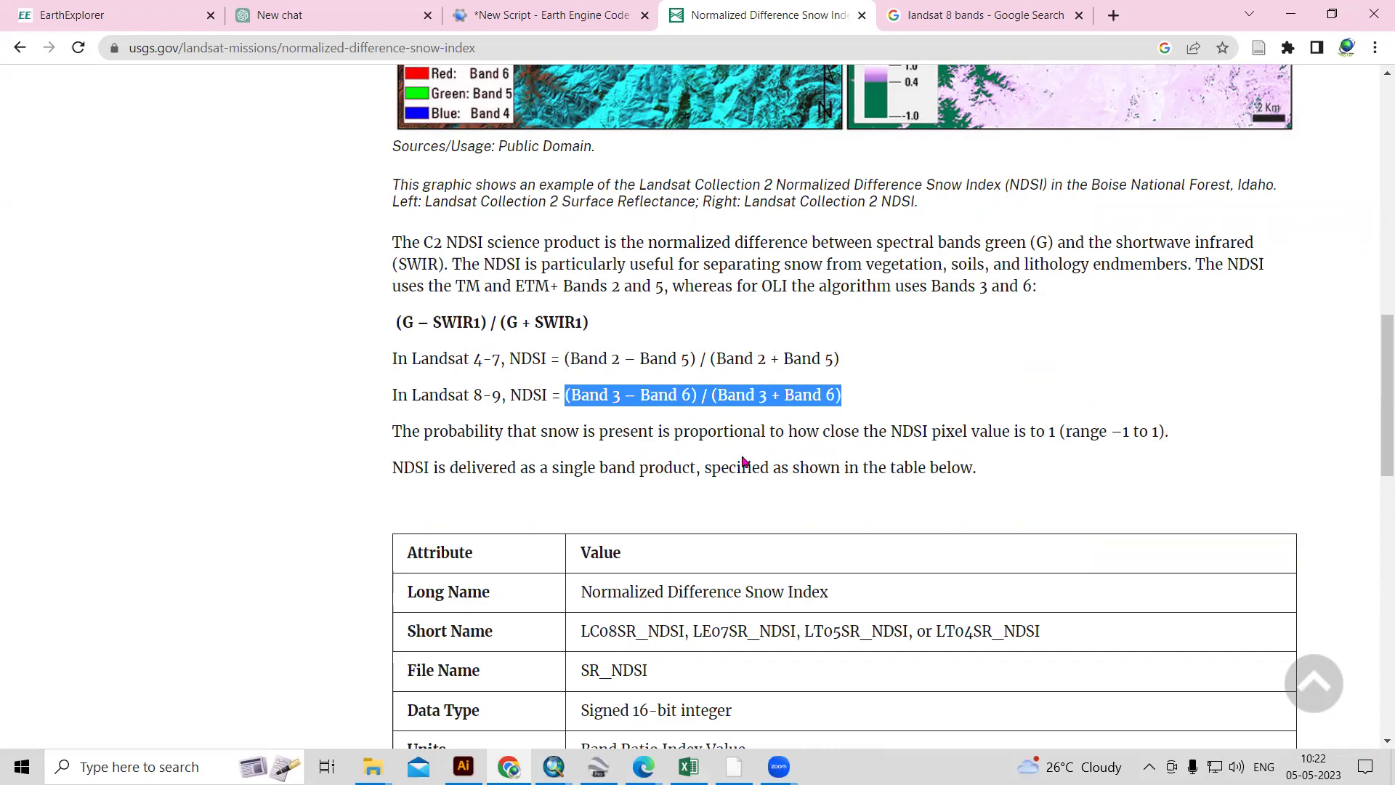
scroll(751, 486, "up", 5)
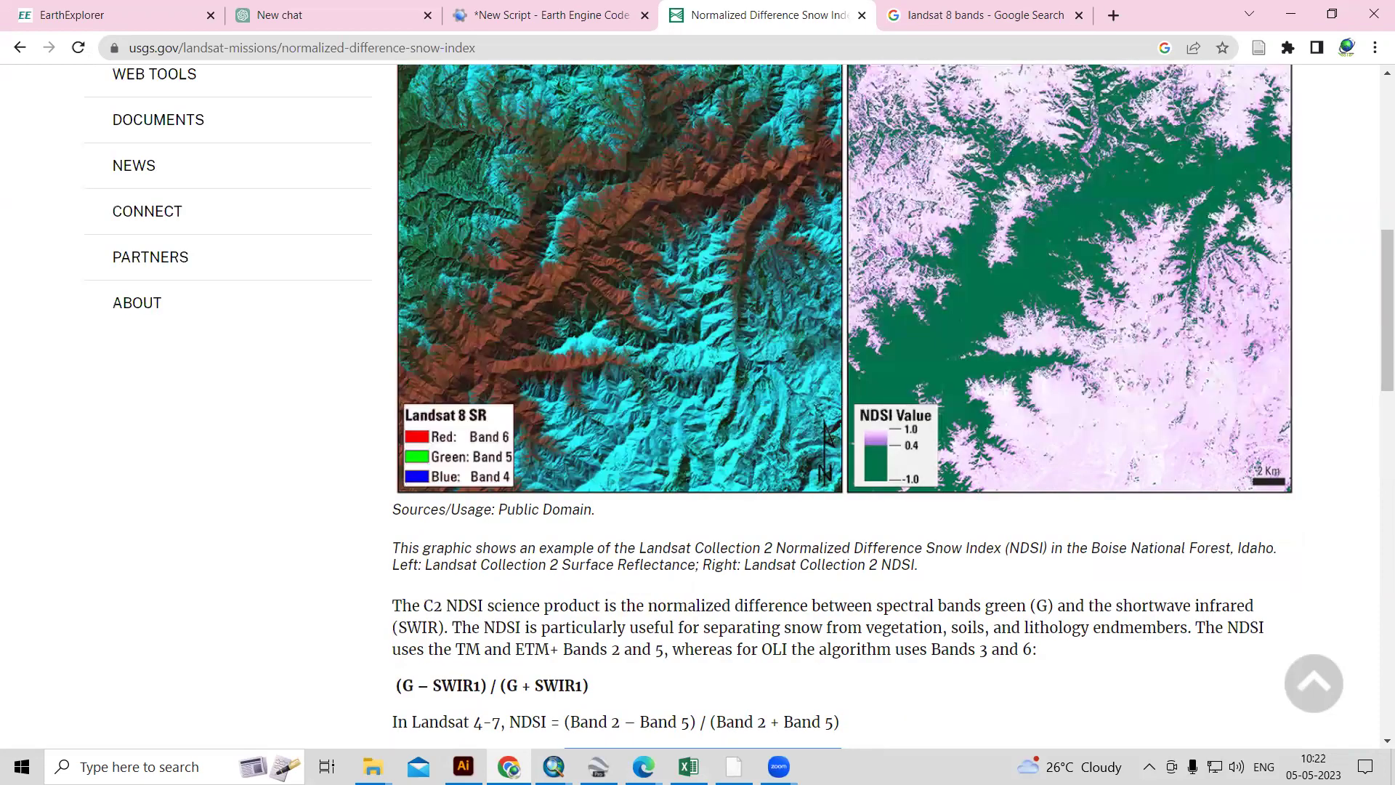
Step: Switch to the ArcMap Raster Calculator, set the output raster to NDSI_3.tif in the NDSI folder, and run the calculation
mouse_move(553, 767)
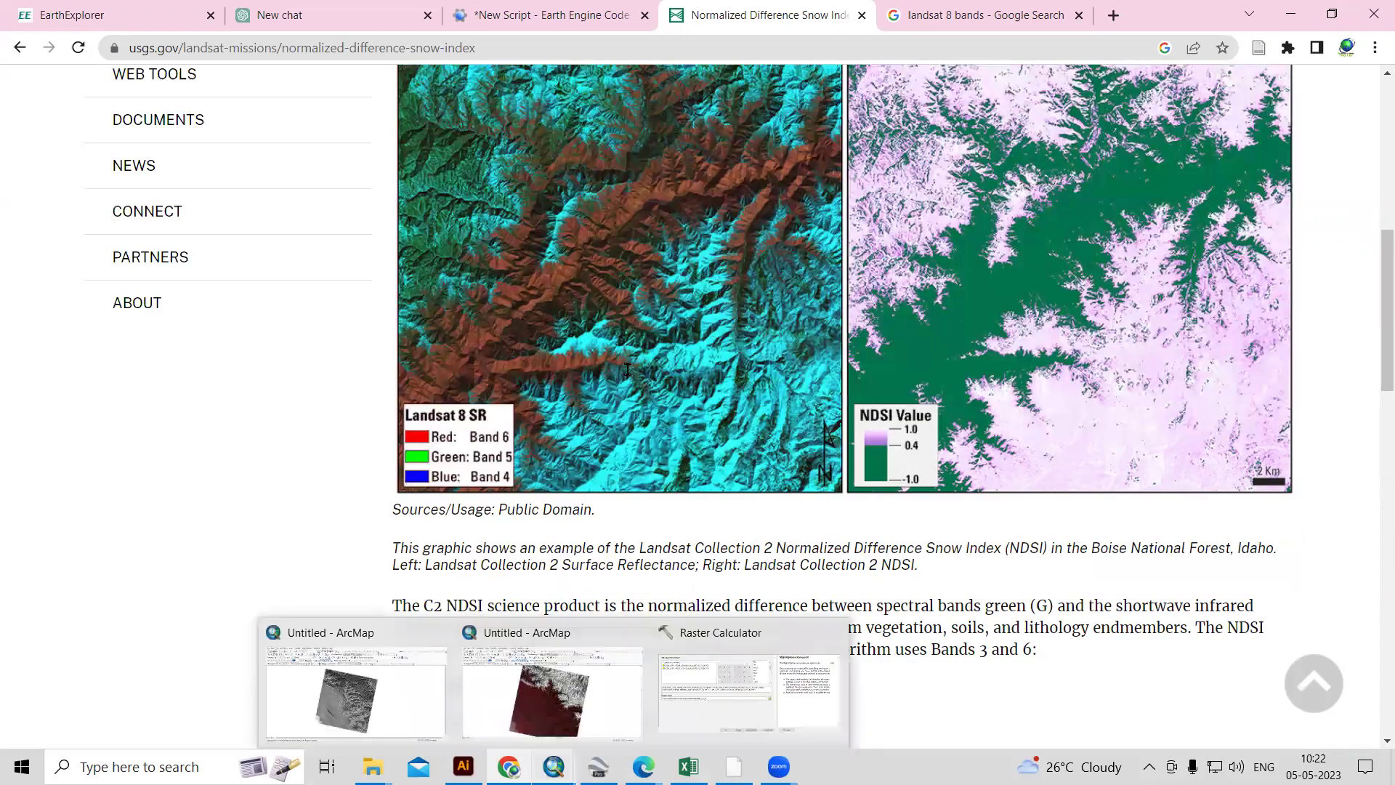
left_click(701, 703)
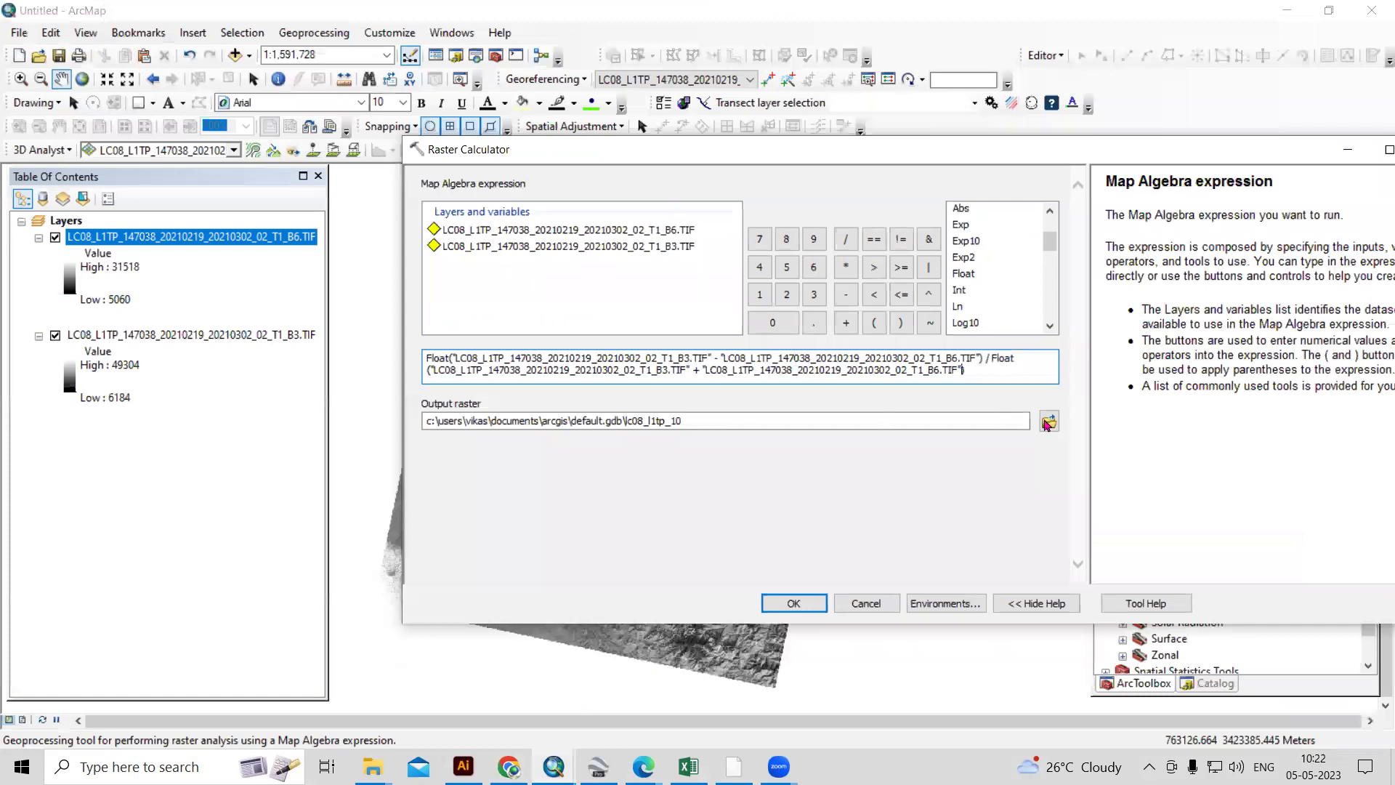
left_click(1049, 421)
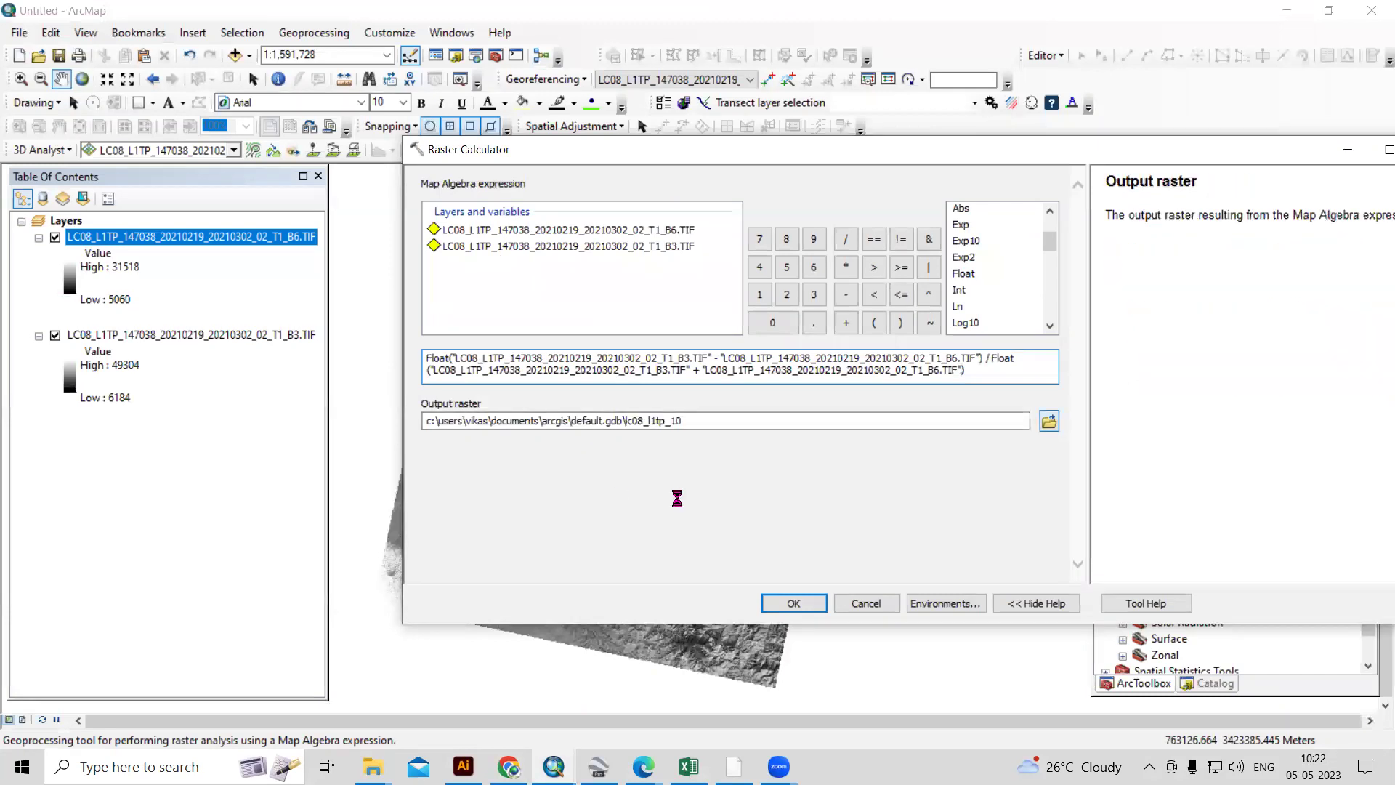
left_click(756, 330)
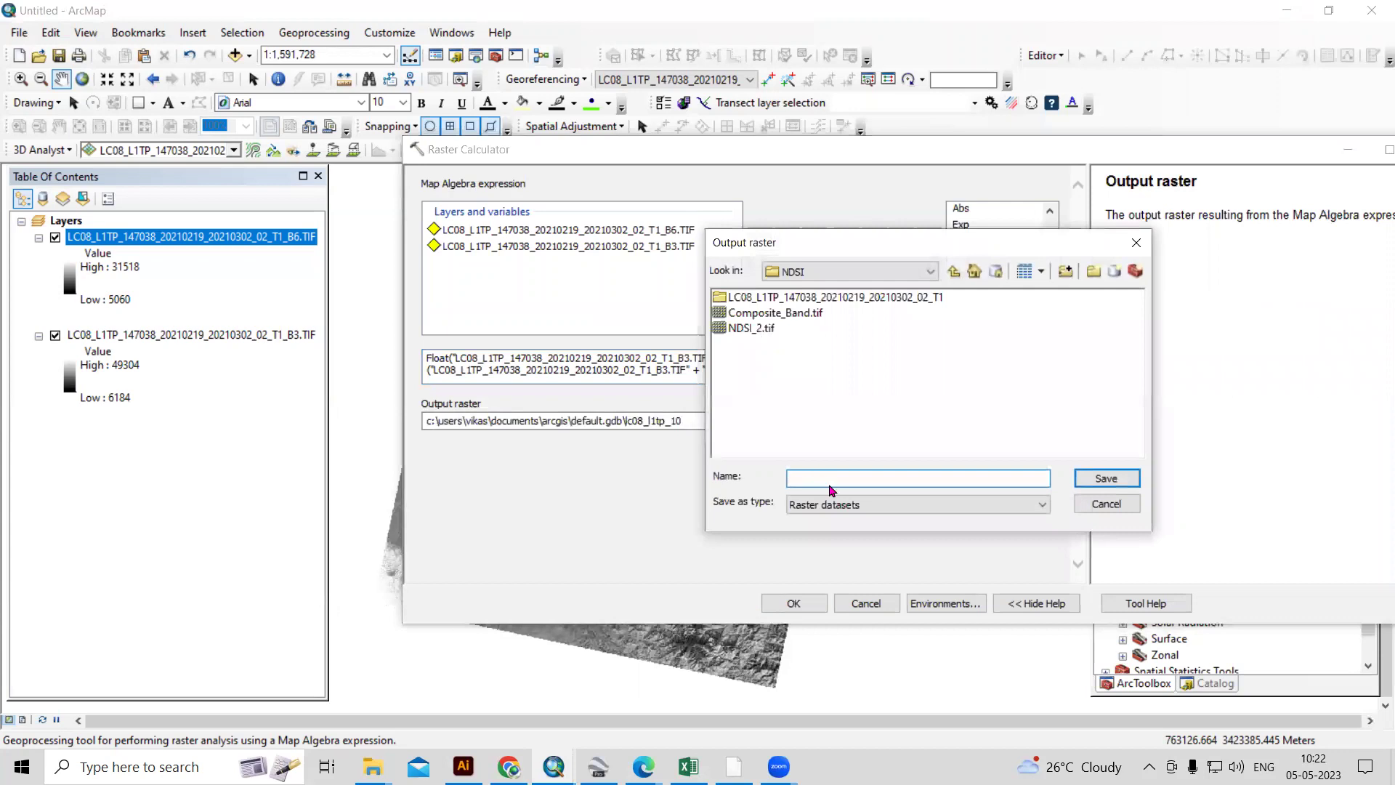
left_click(825, 479)
key("BackSpace")
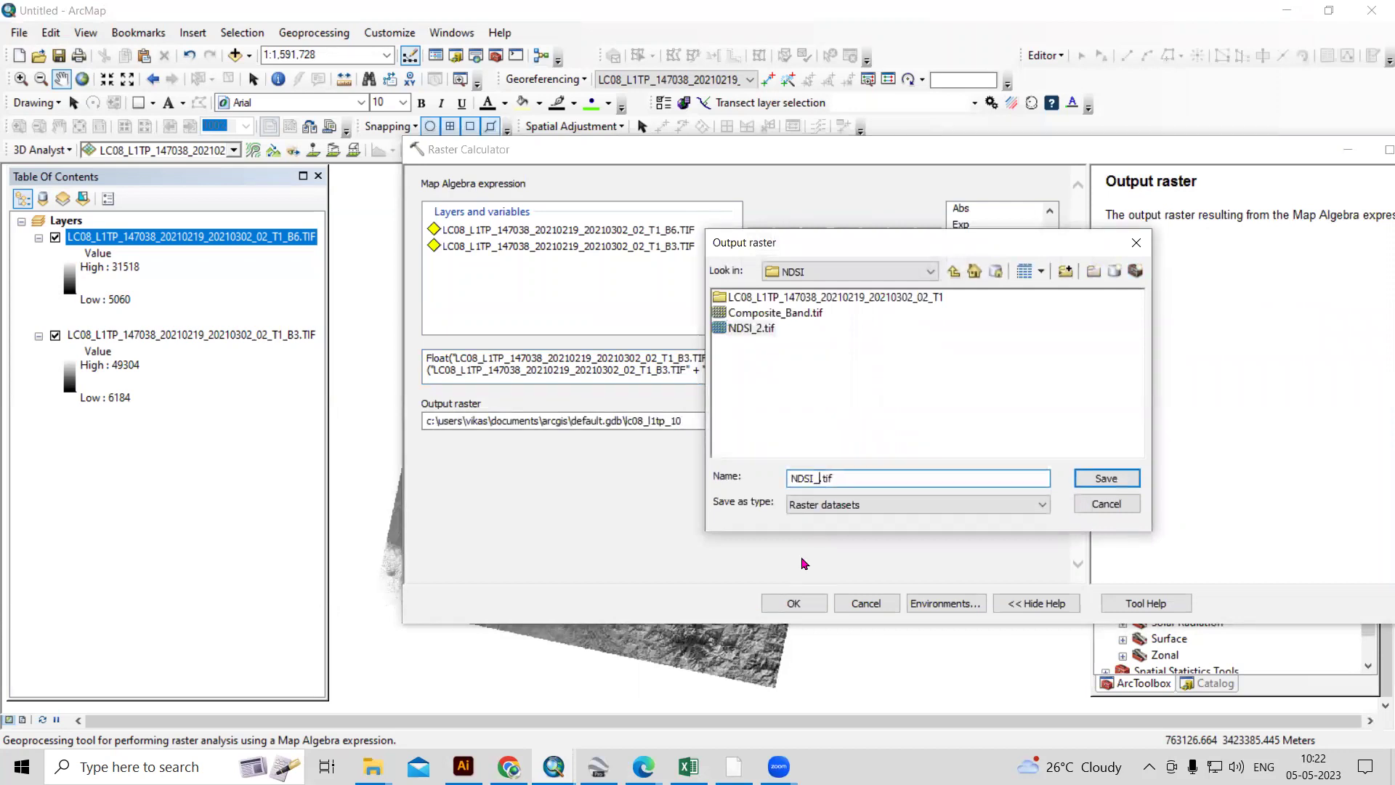
type("3")
key("Return")
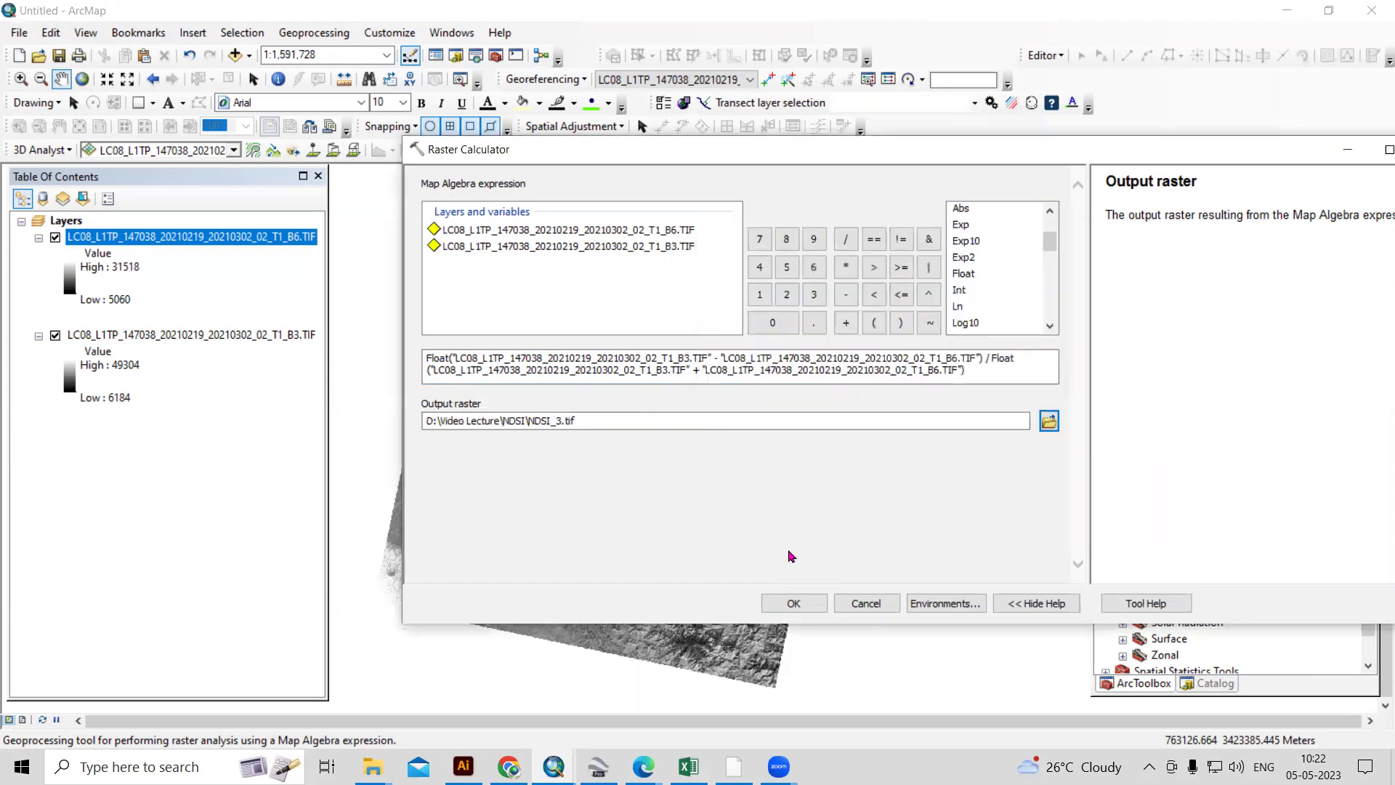
left_click(787, 604)
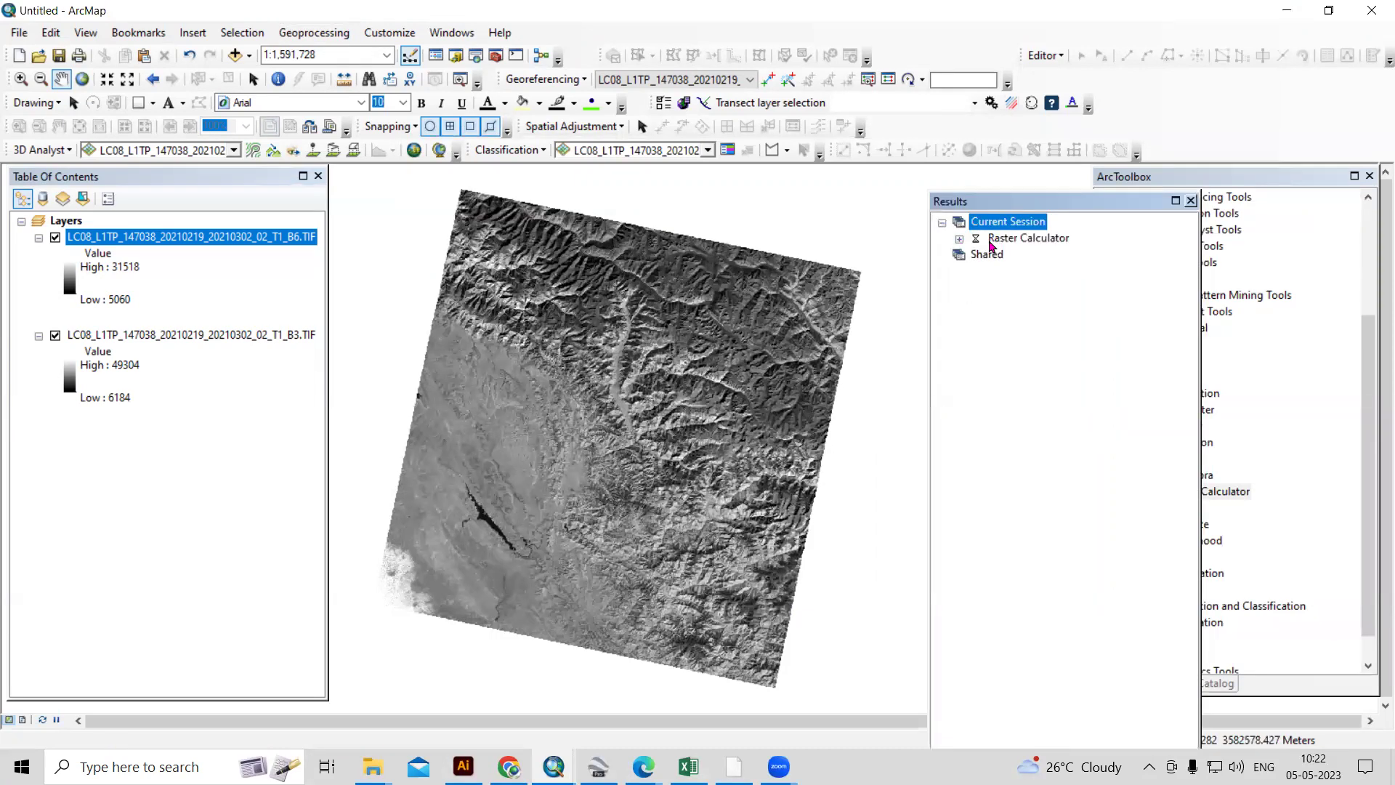
Step: Check the Raster Calculator result details, the USGS page and the other ArcMap document's composite while the calculation runs
left_click(960, 239)
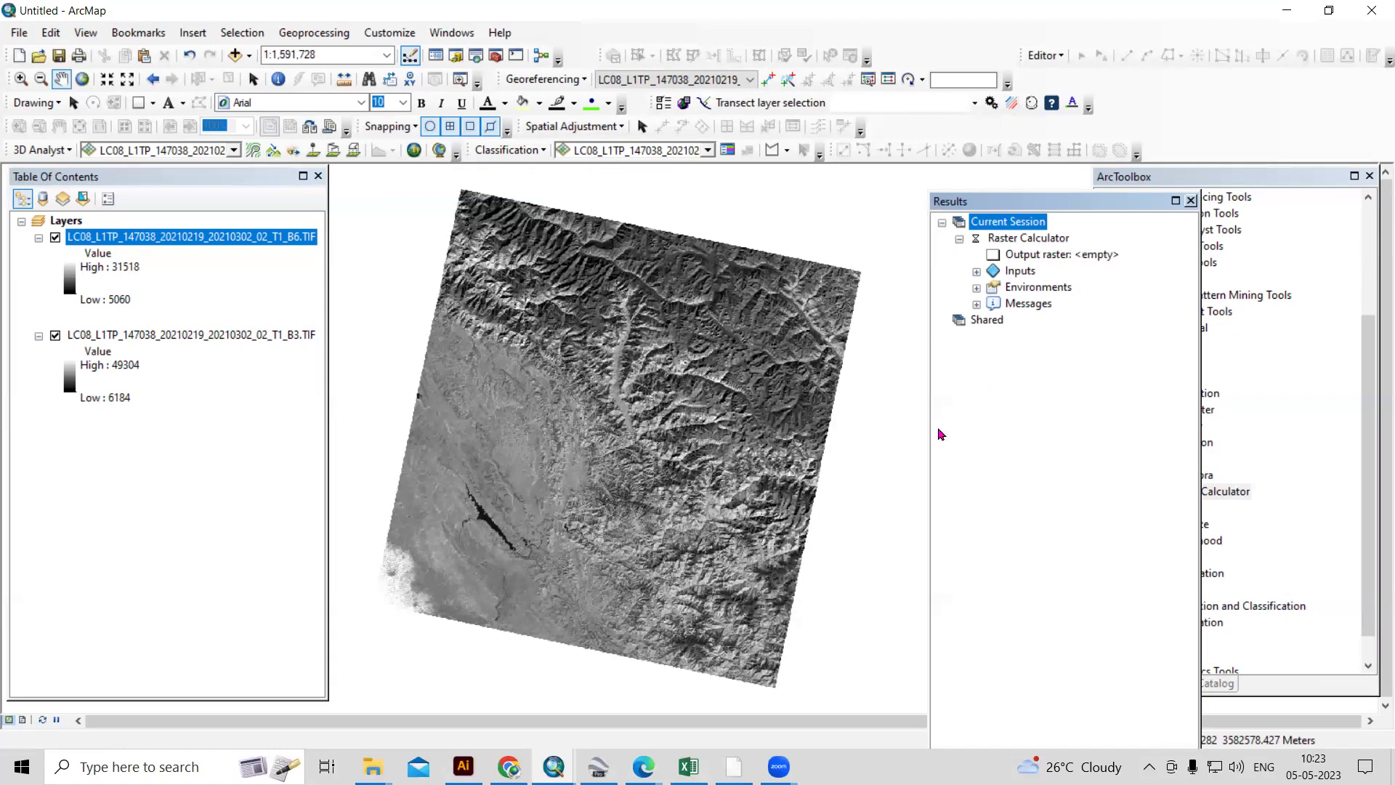
left_click(509, 766)
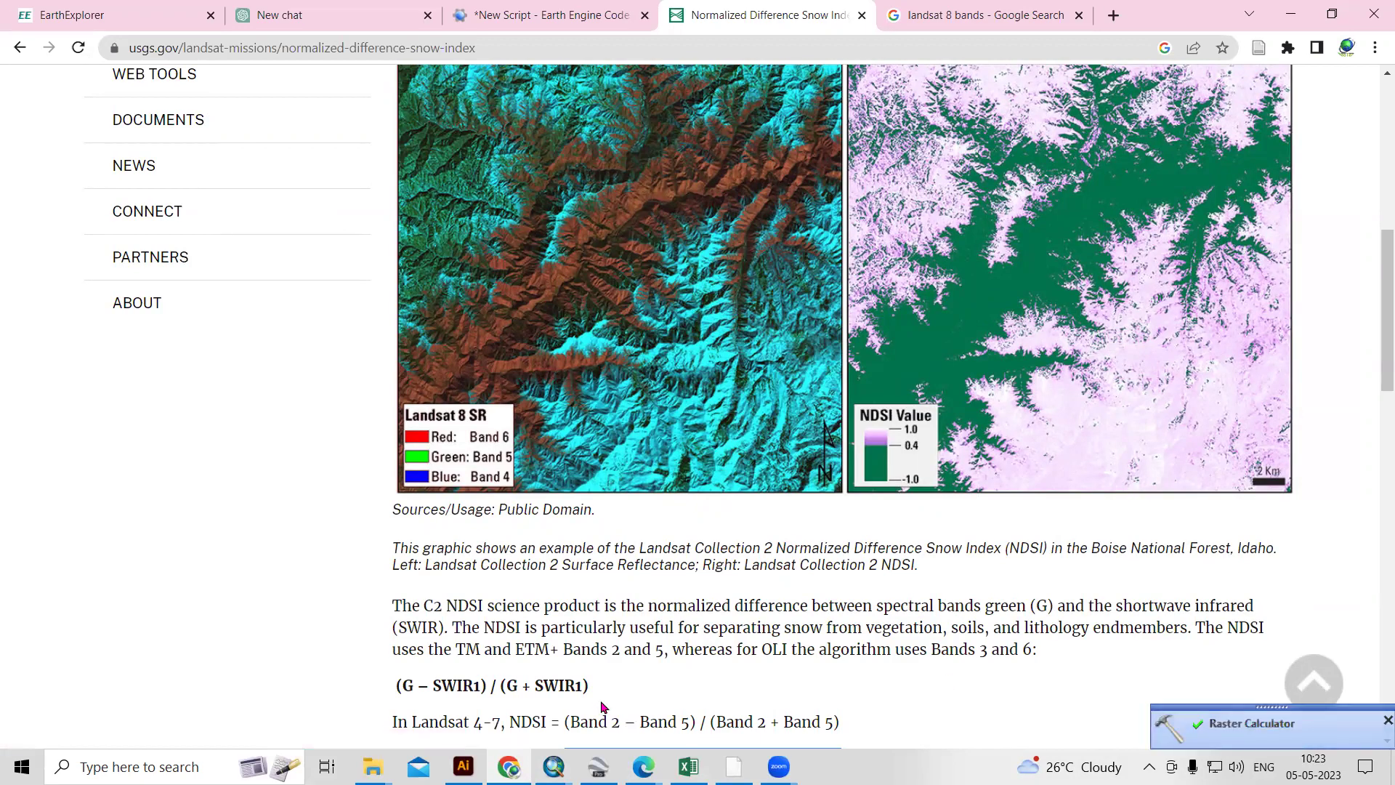
left_click(555, 766)
left_click(595, 705)
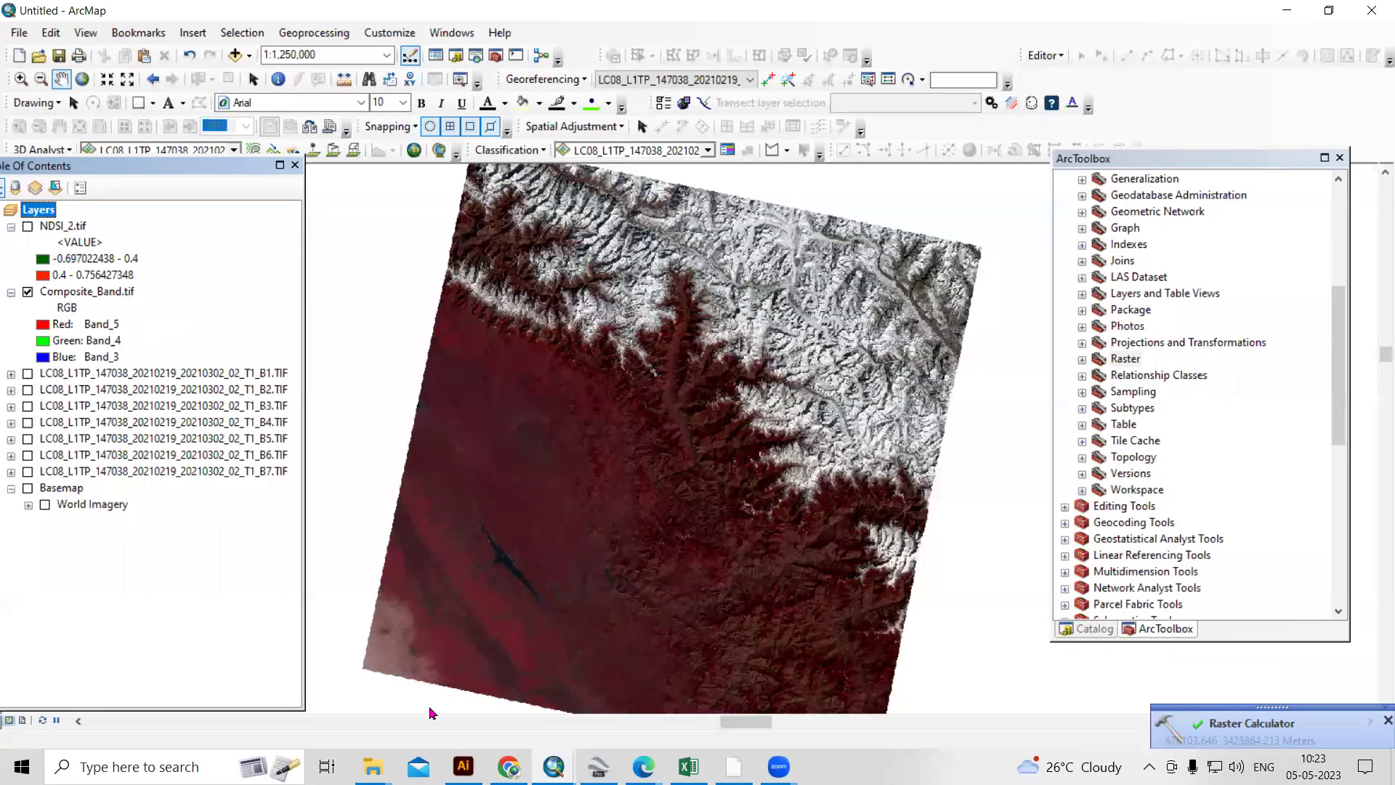
key("alt+Tab")
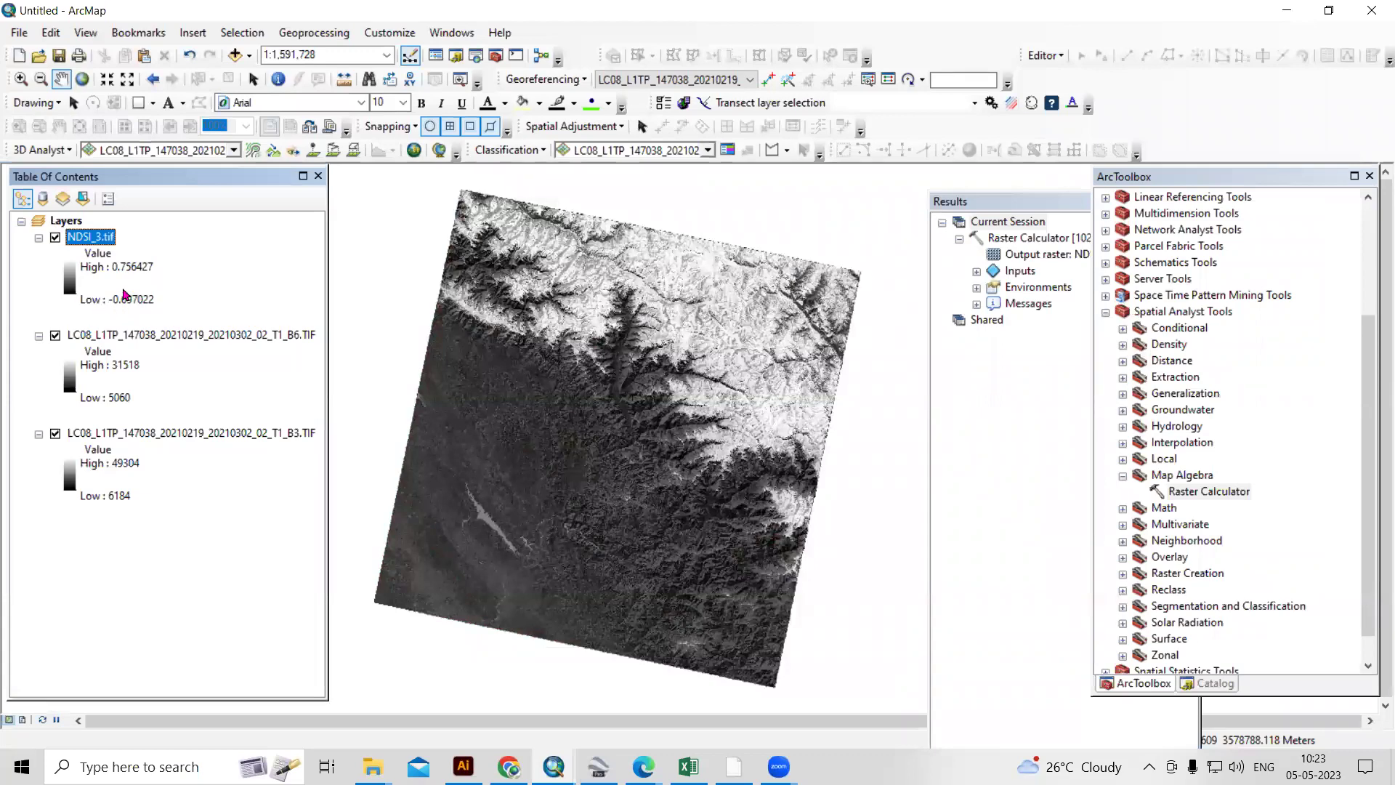
Step: Hide the B6 and B3 band layers and open the layer properties of NDSI_3.tif
left_click(55, 336)
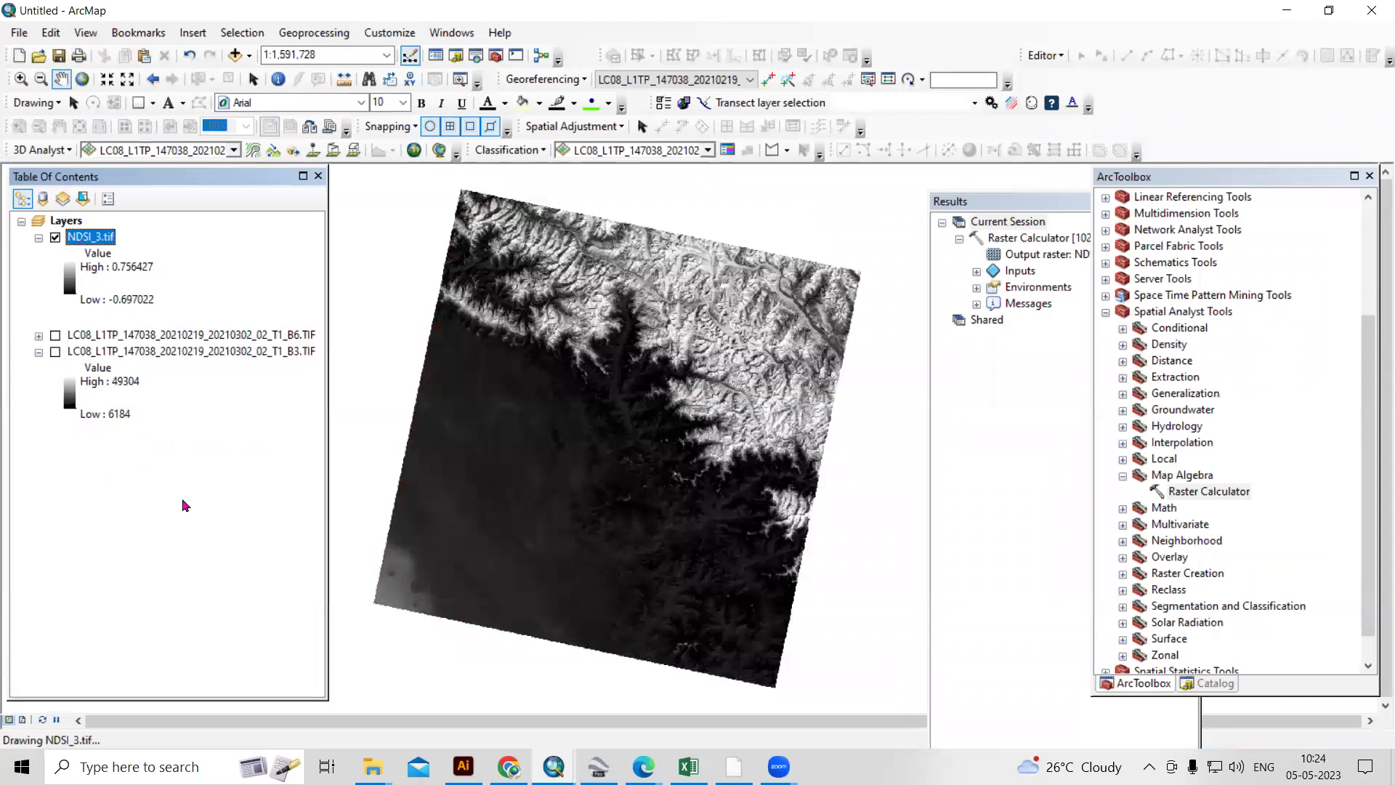
key("shift+F10")
left_click(187, 501)
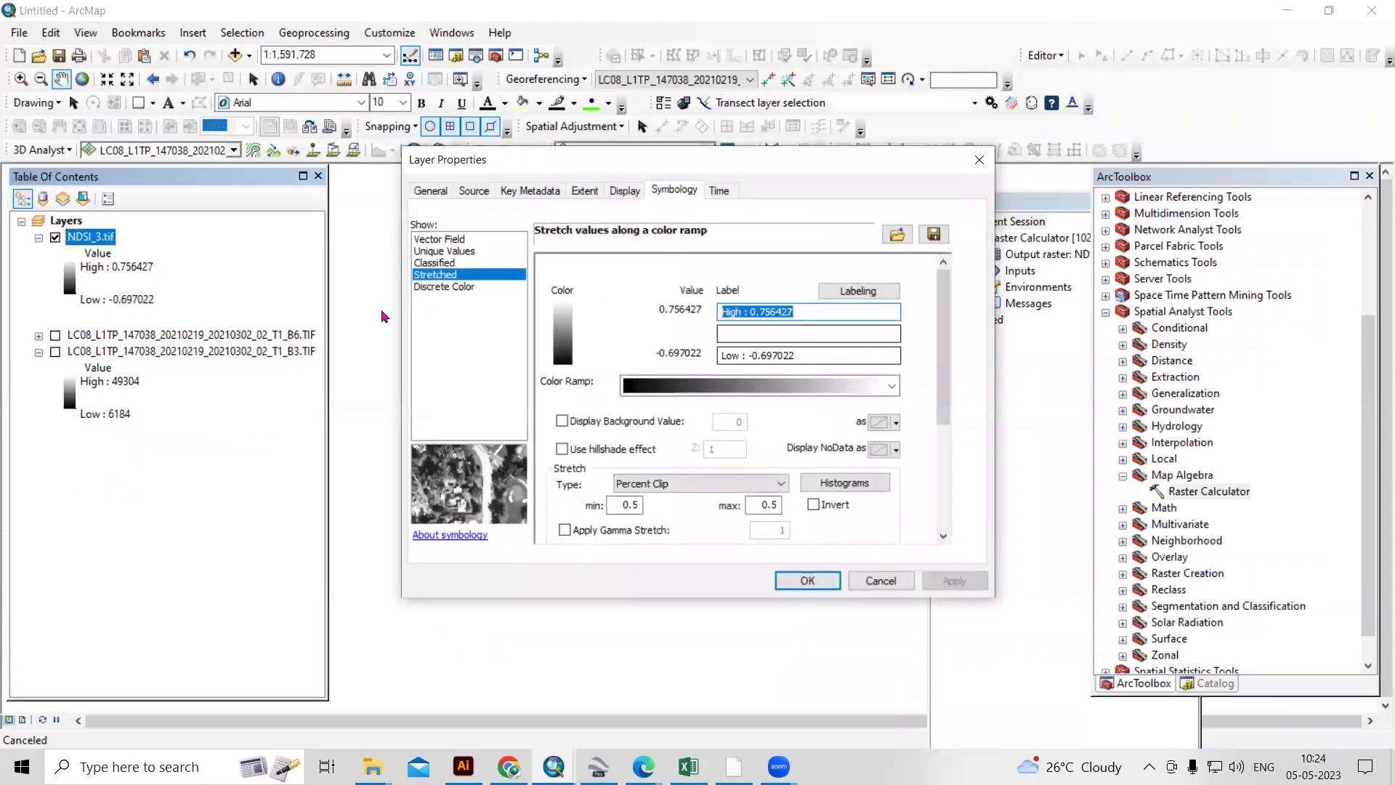
Step: Classify the NDSI_3.tif symbology into 2 classes with the first break value at 0.4
left_click(434, 263)
left_click(819, 324)
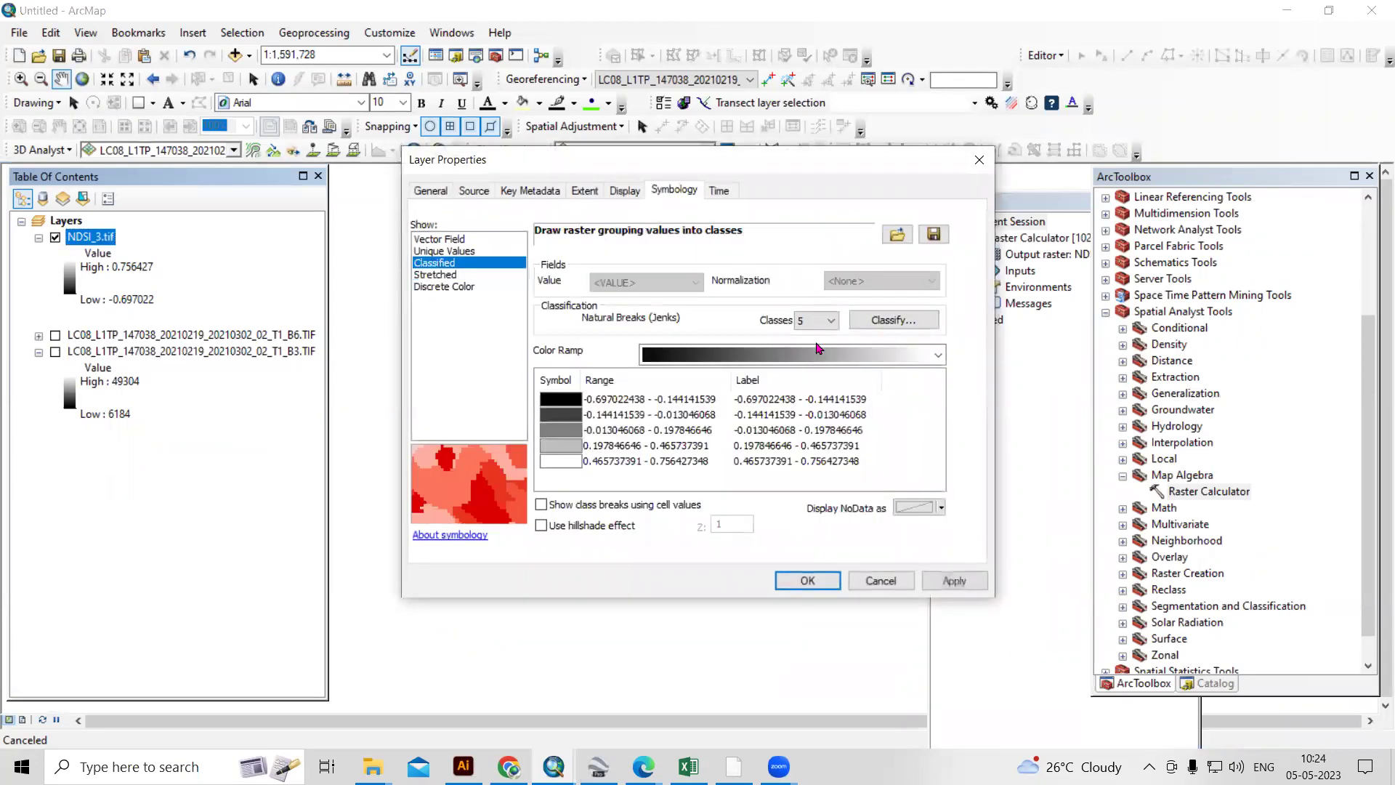
scroll(793, 394, "up", 1)
left_click(894, 326)
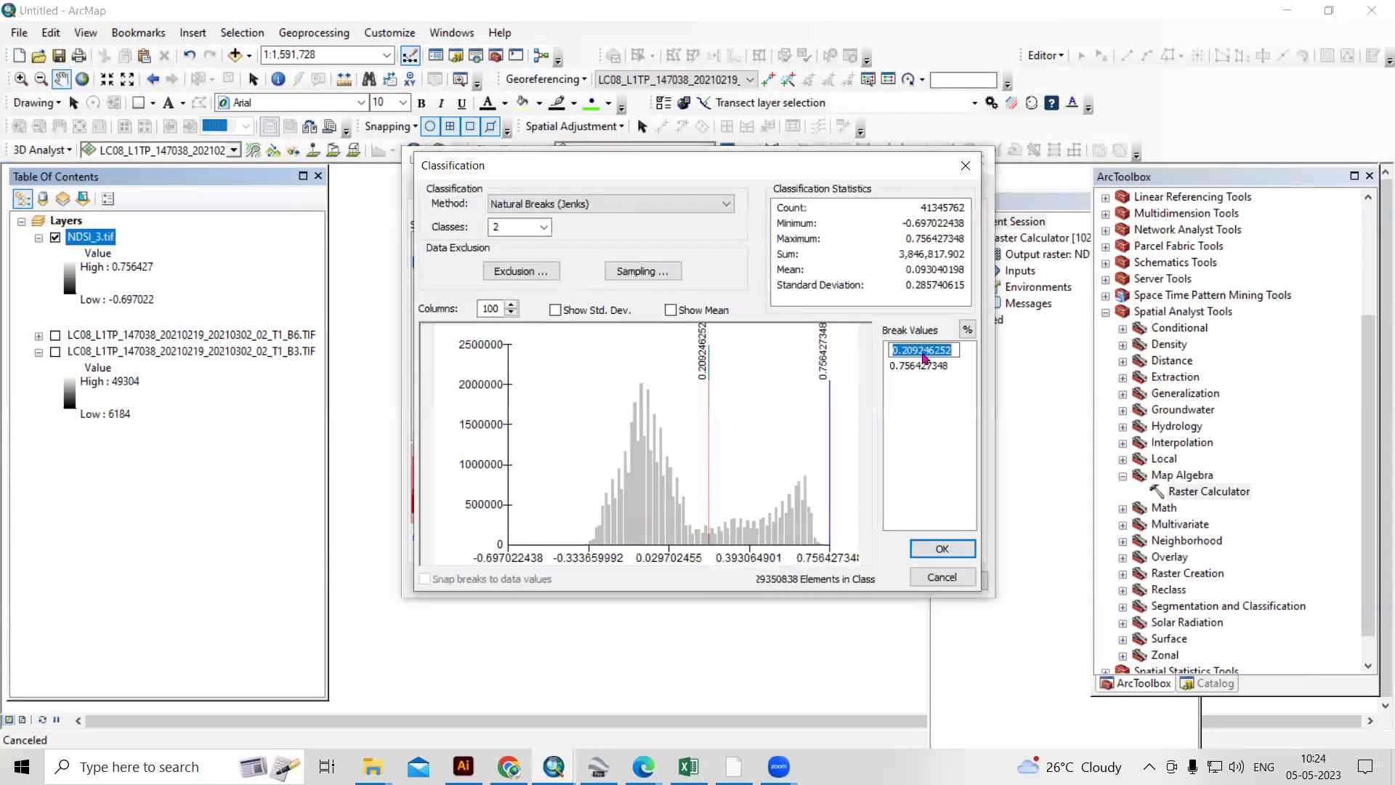
type("0.4")
left_click(943, 549)
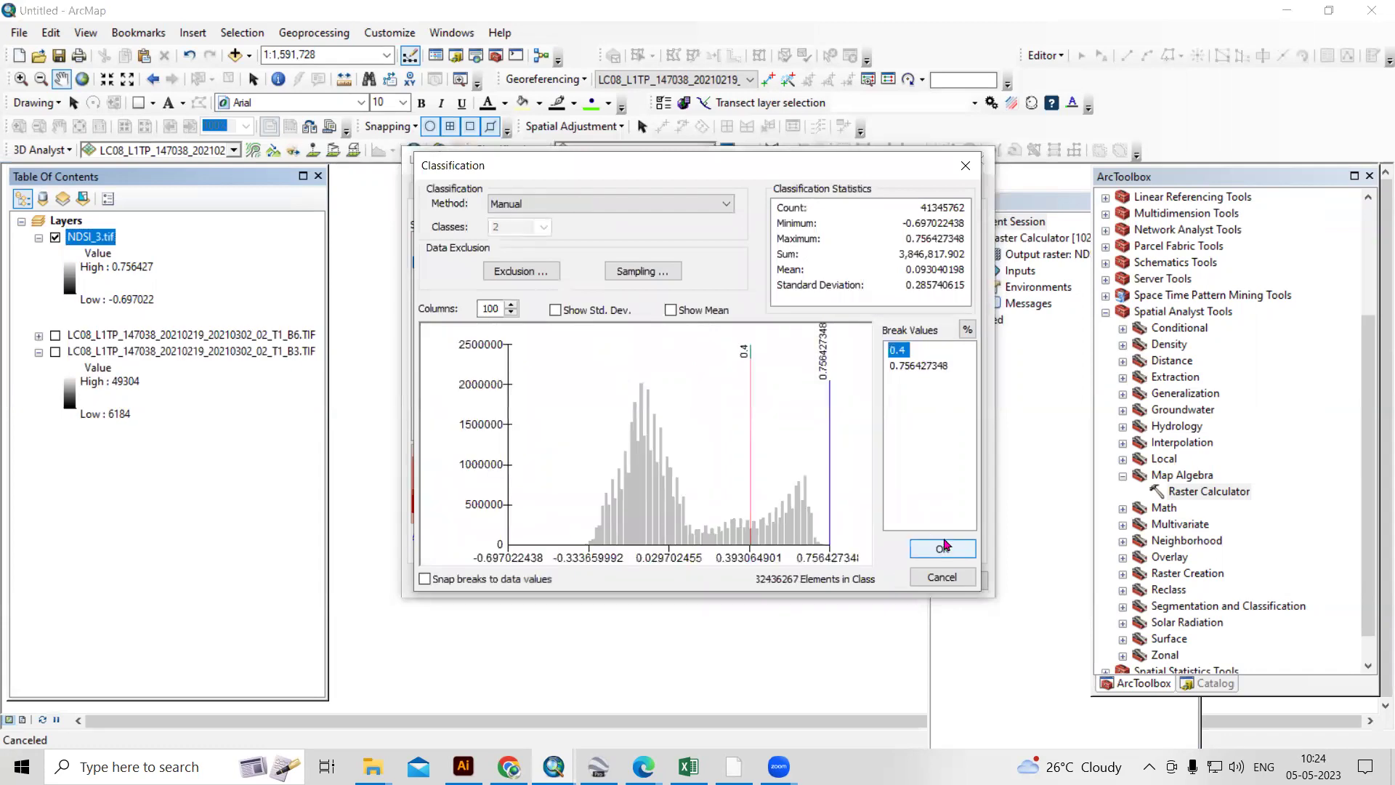
left_click(944, 546)
Step: Apply the green-yellow-red color ramp to the two NDSI classes and close the layer properties
left_click(789, 356)
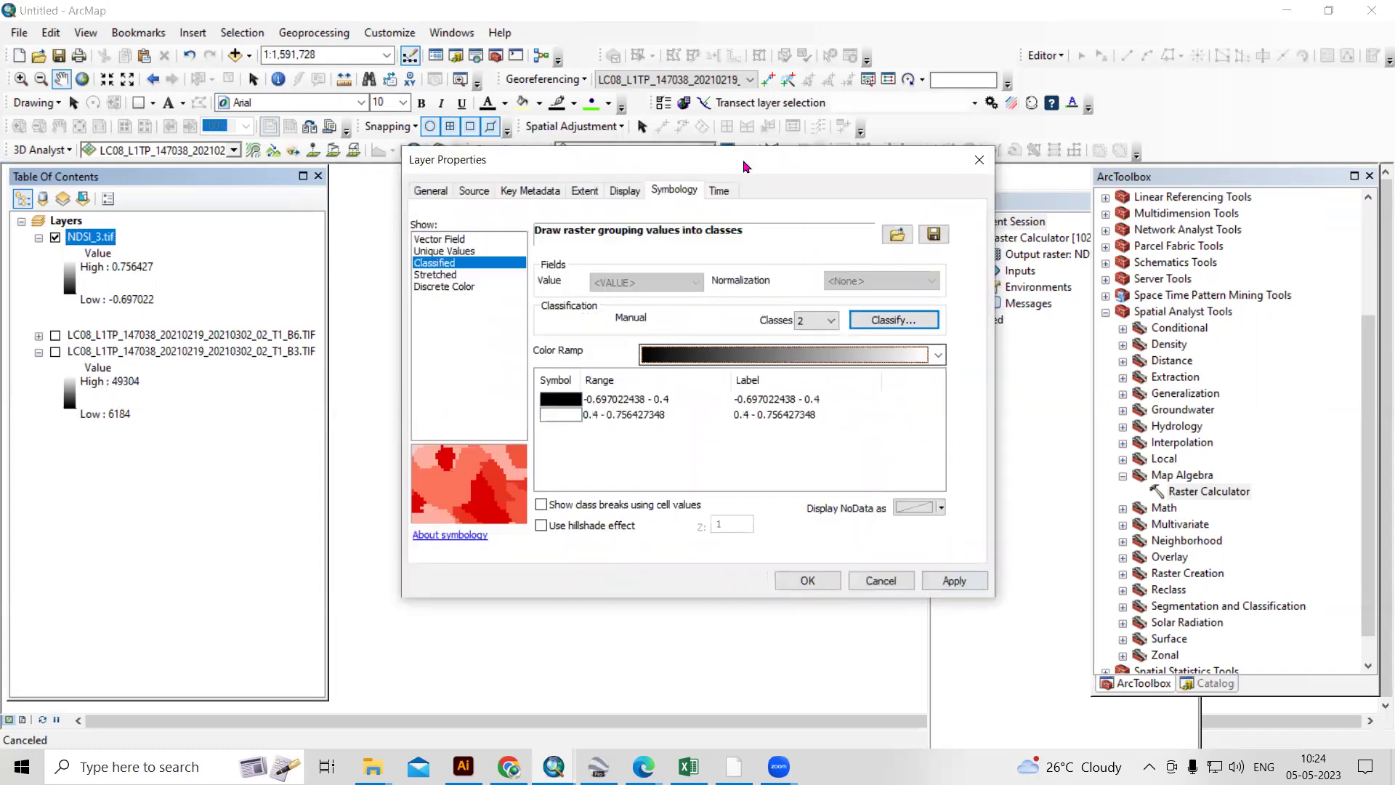
left_click(970, 579)
left_click(970, 579)
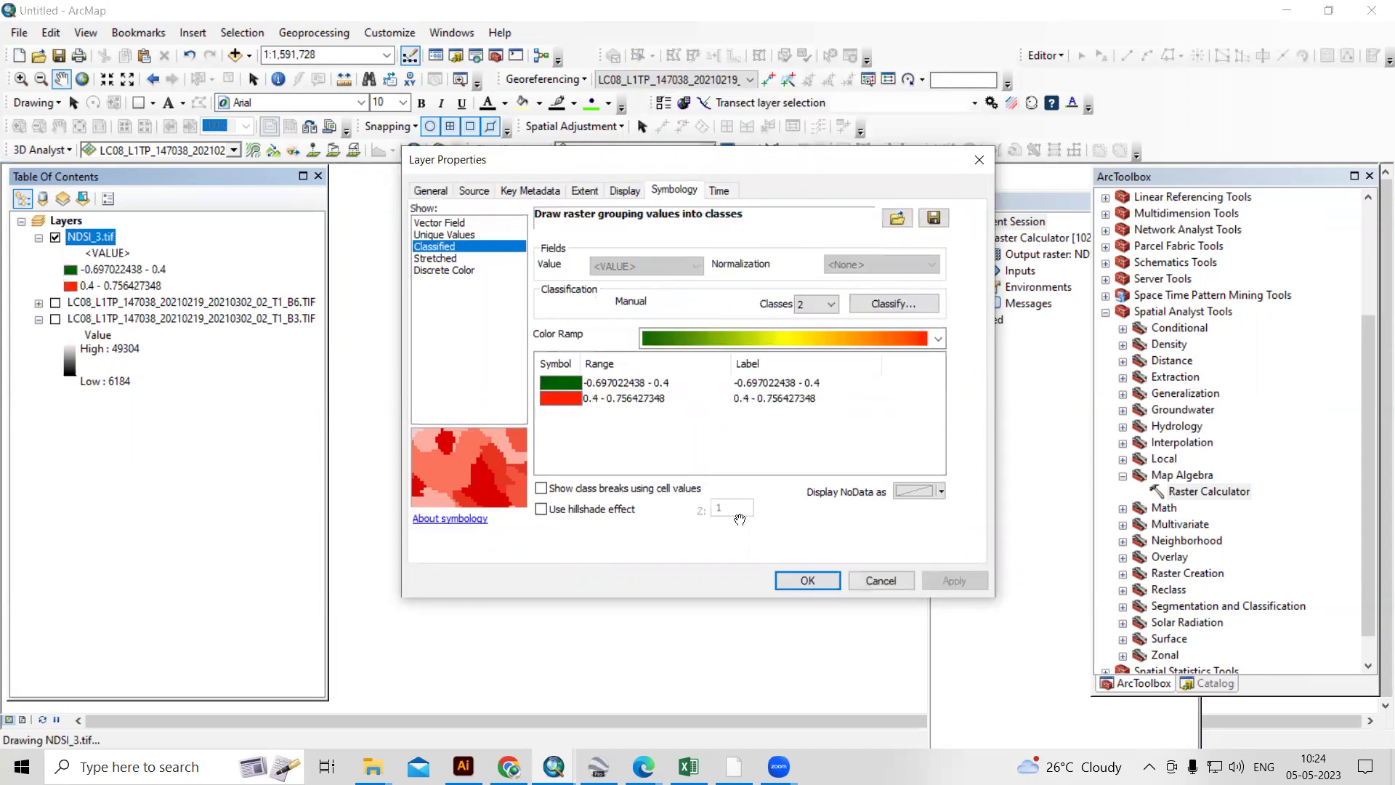
key("Return")
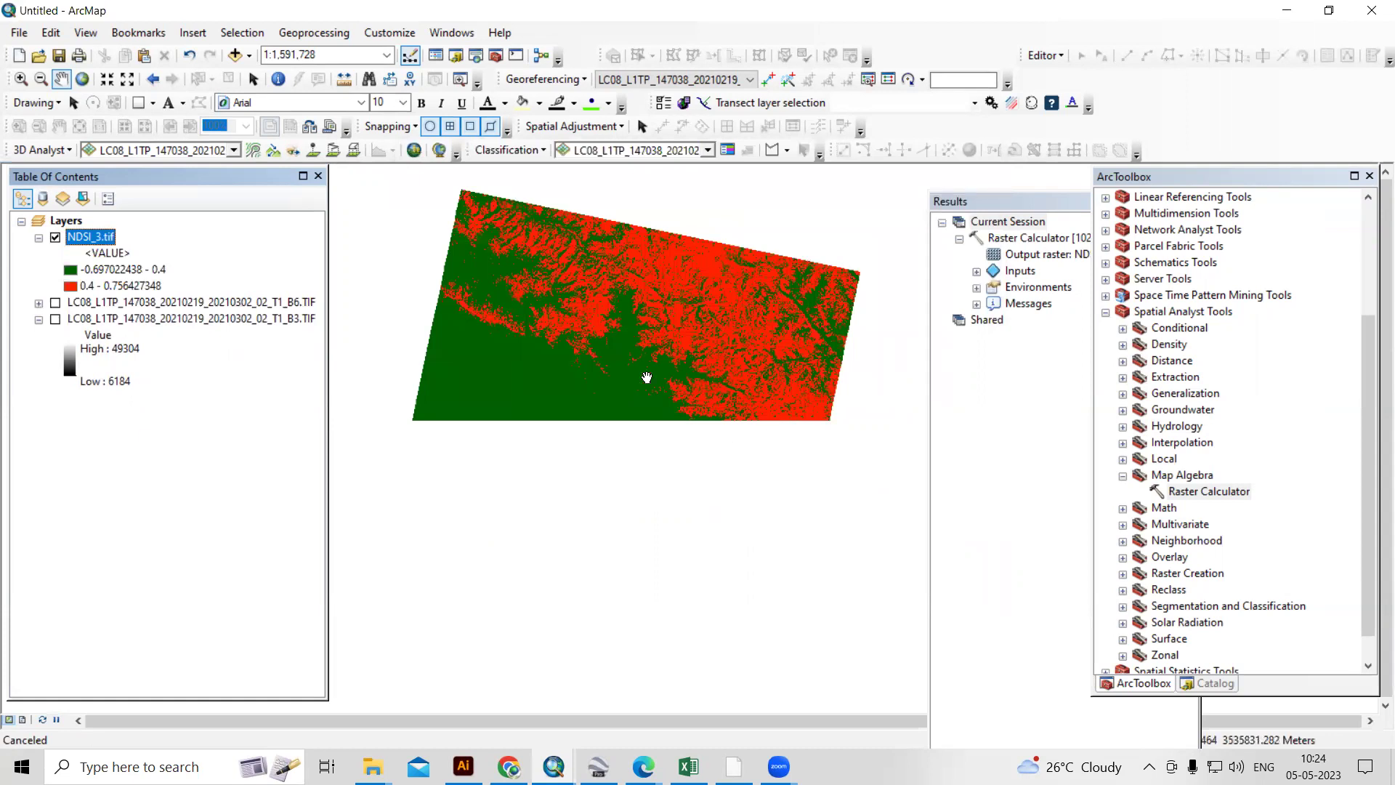
left_click(617, 426)
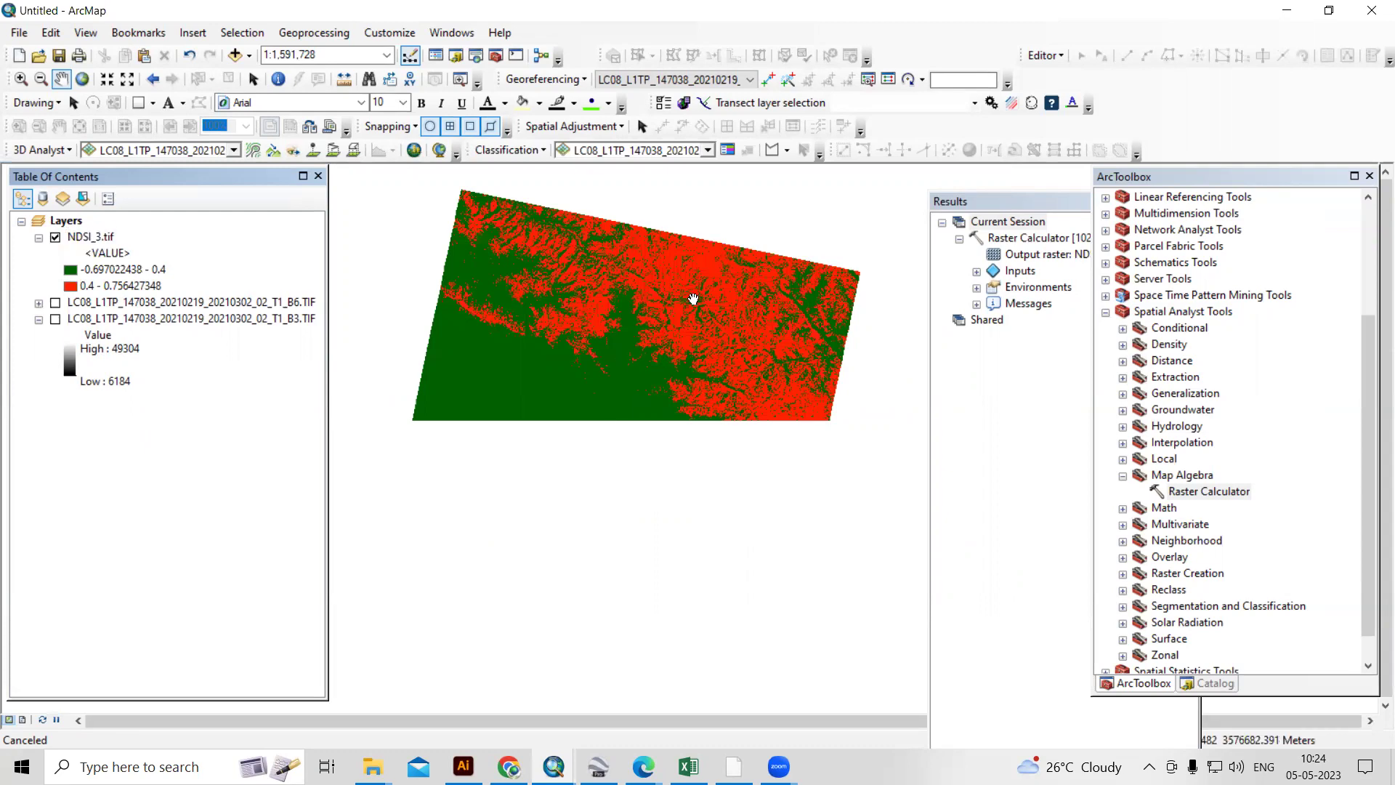
scroll(693, 299, "up", 1)
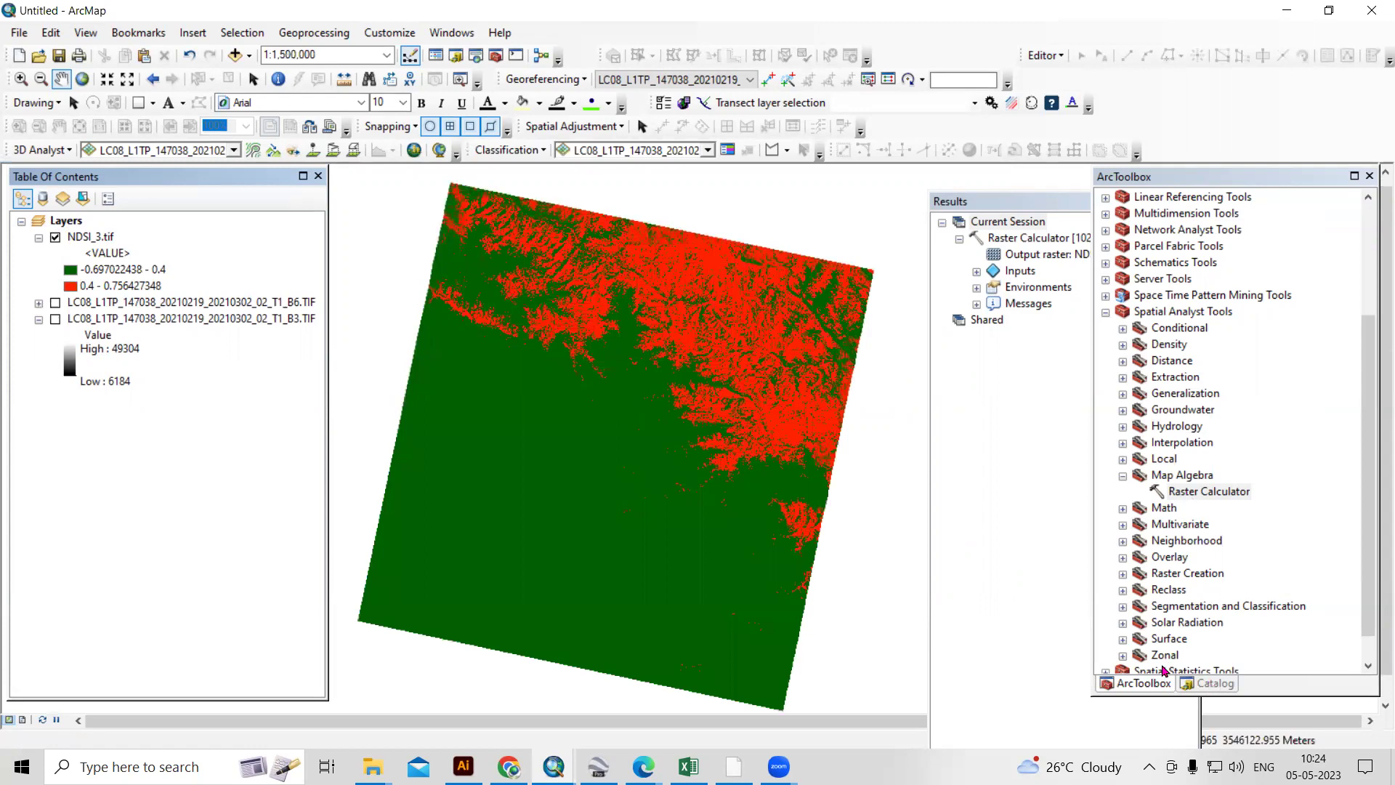
Step: Expand the Landsat scene folder inside NDSI in the Catalog and widen the window so the full band names fit
left_click(1212, 683)
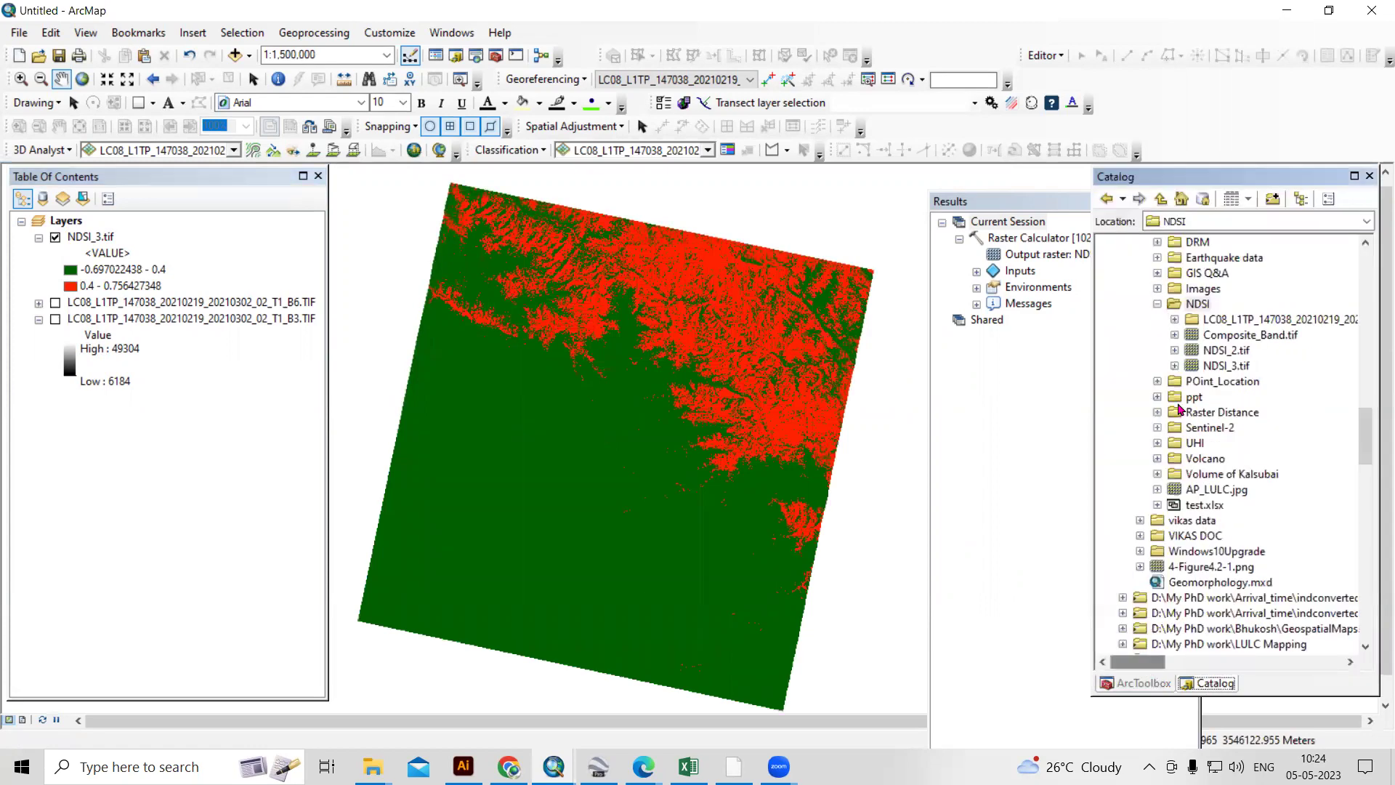
left_click(1175, 320)
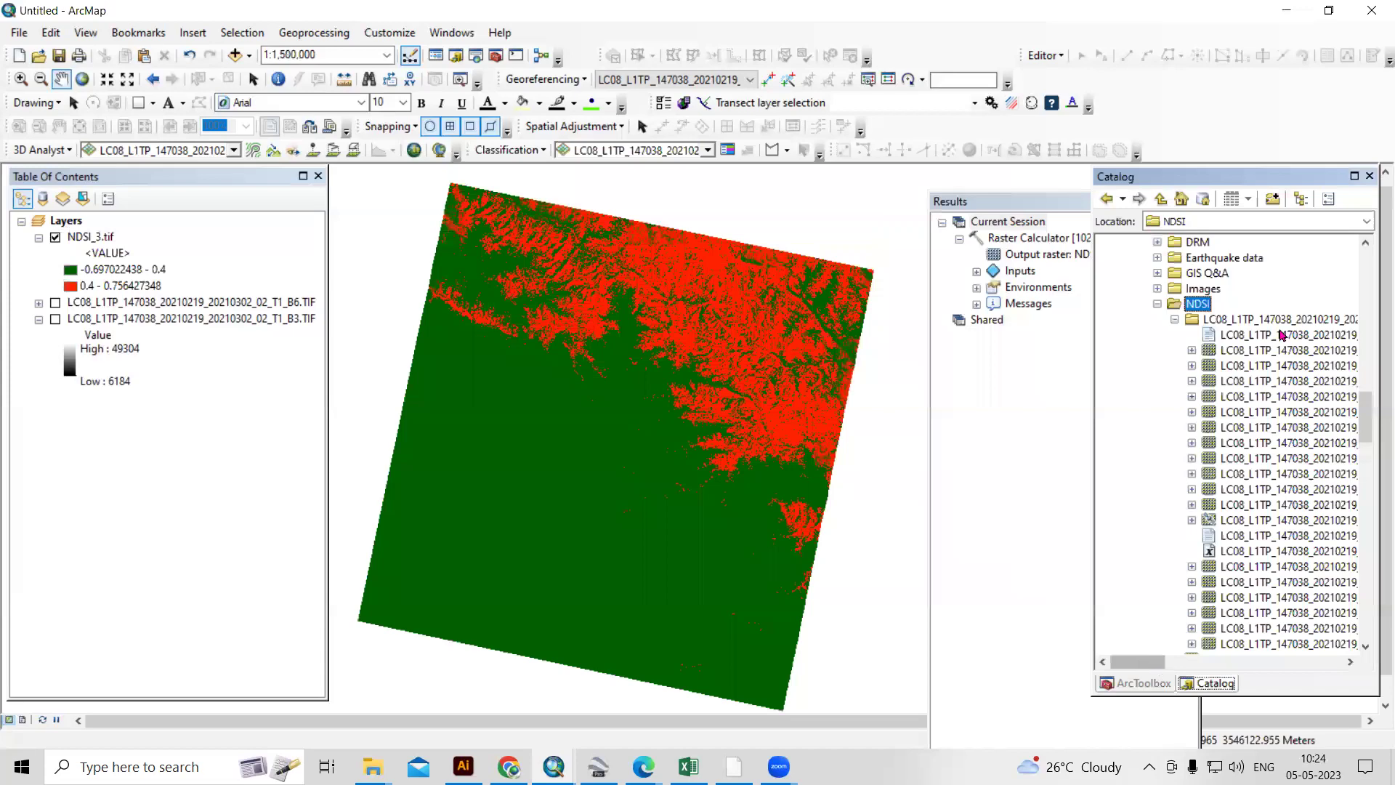
left_click_drag(1091, 454, 1091, 452)
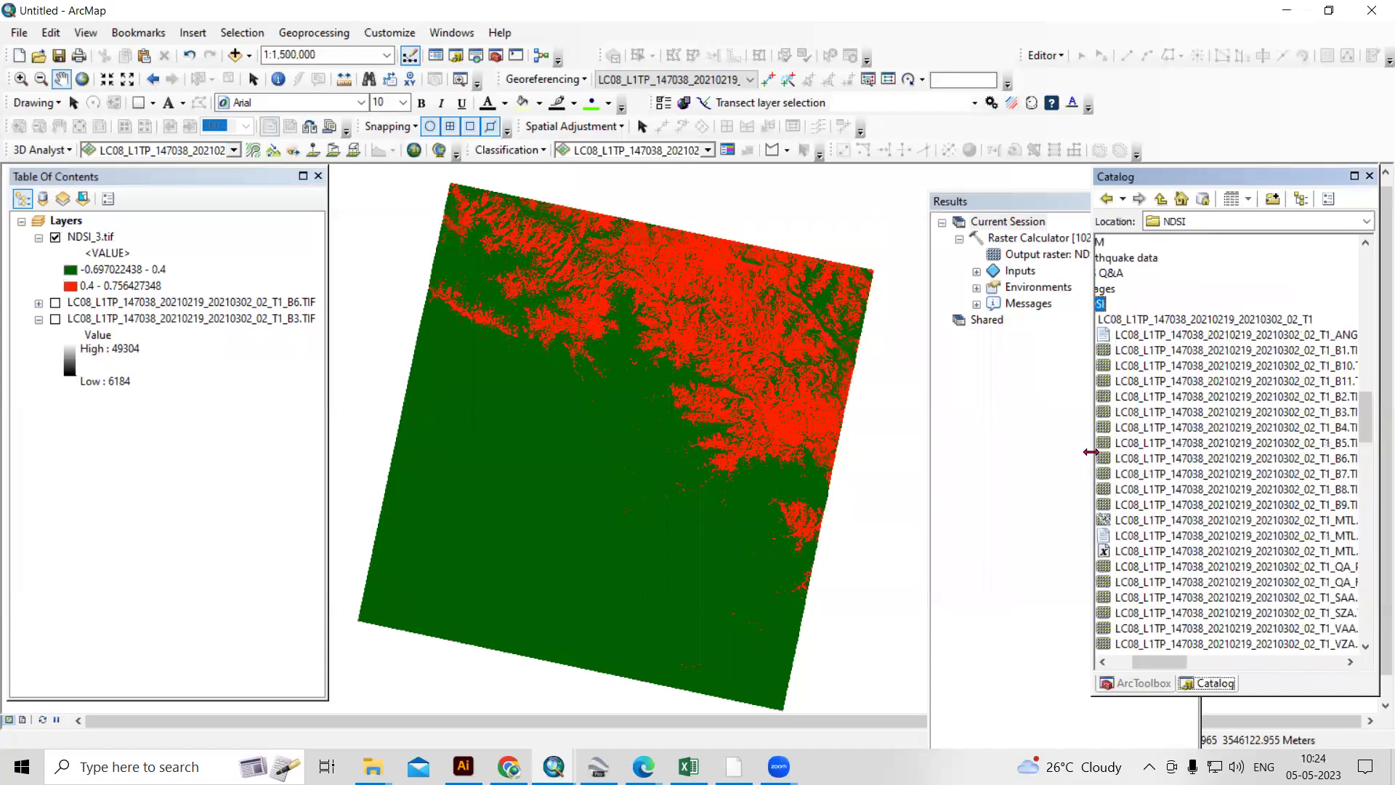
left_click_drag(1073, 659, 1067, 659)
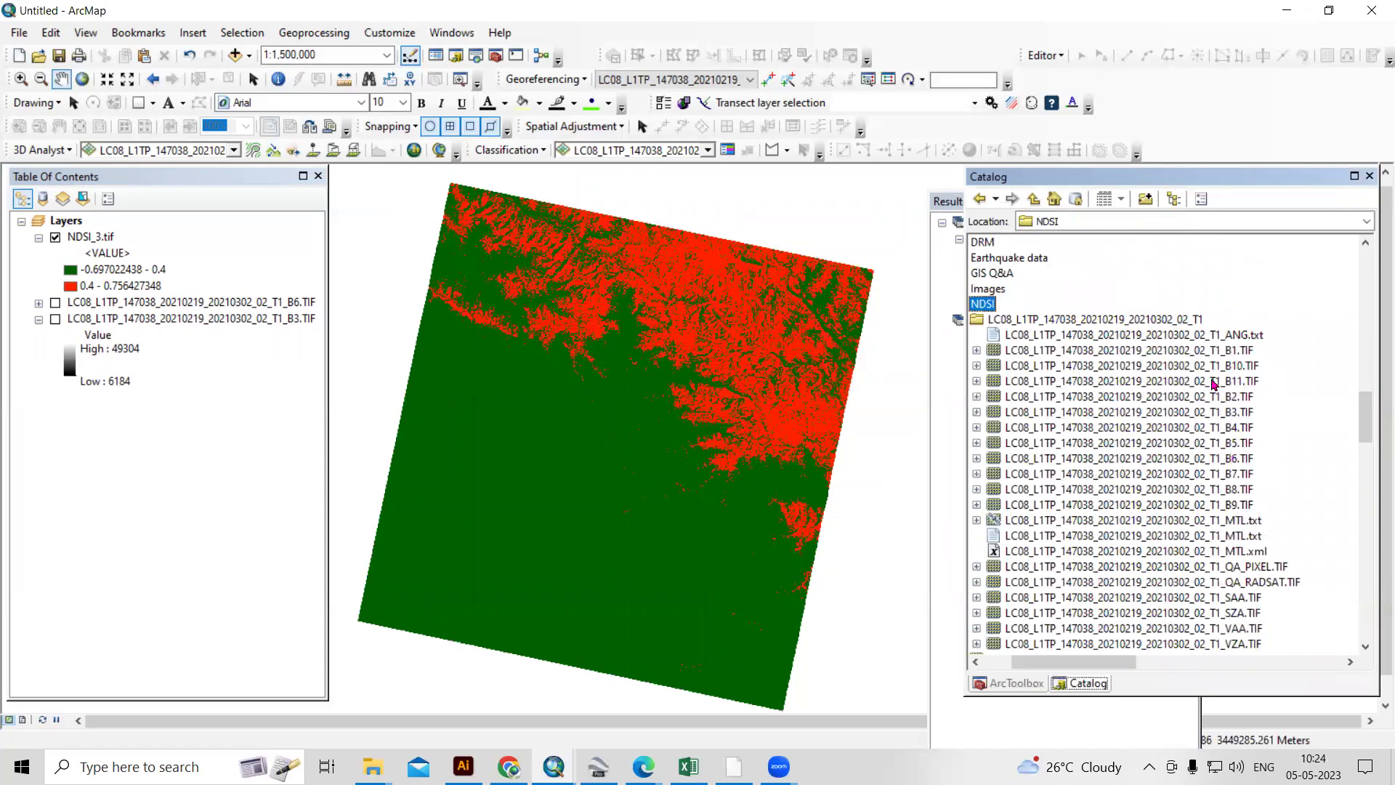
Step: Add the B1 and B2 bands of the Landsat scene below NDSI_3.tif and move the B3 layer above B6
left_click_drag(1222, 352, 219, 279)
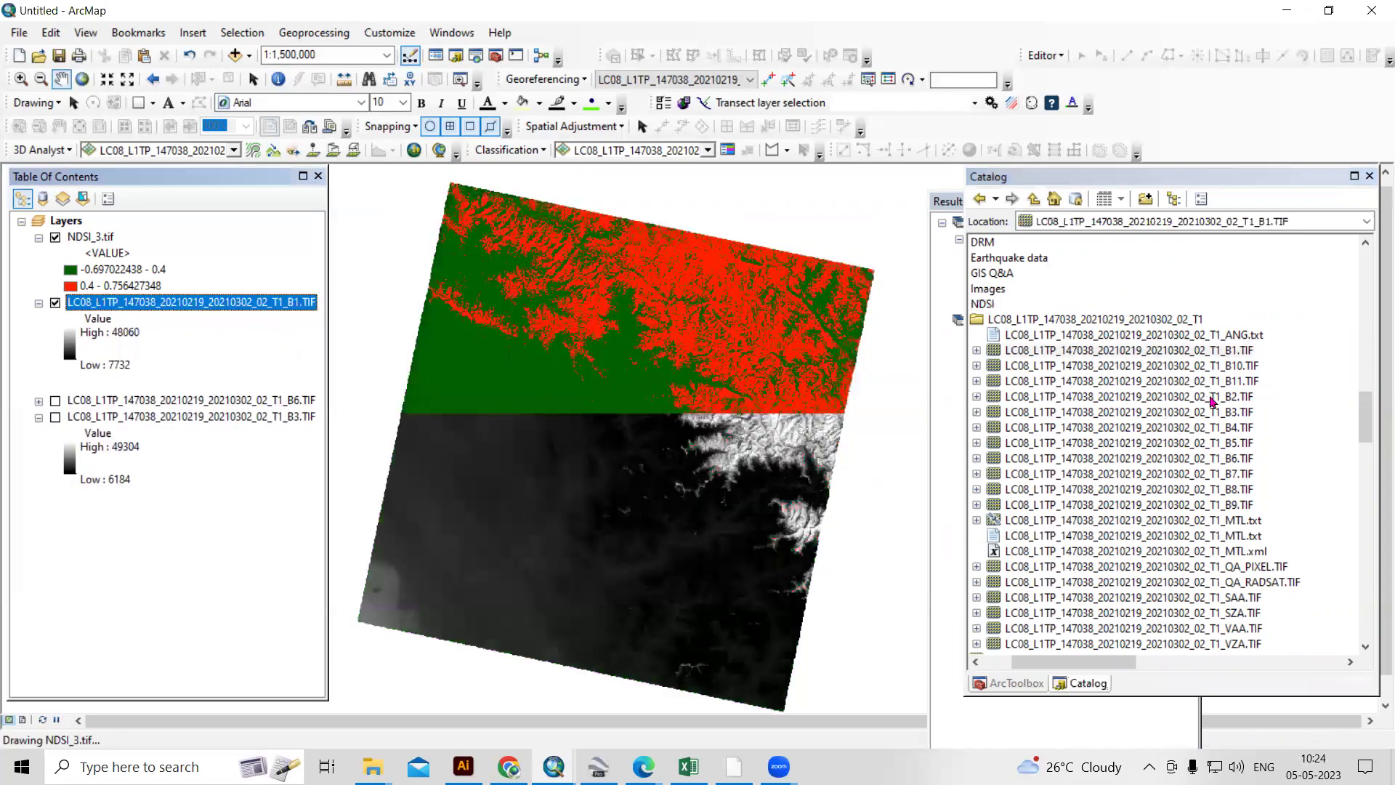
left_click_drag(304, 398, 249, 521)
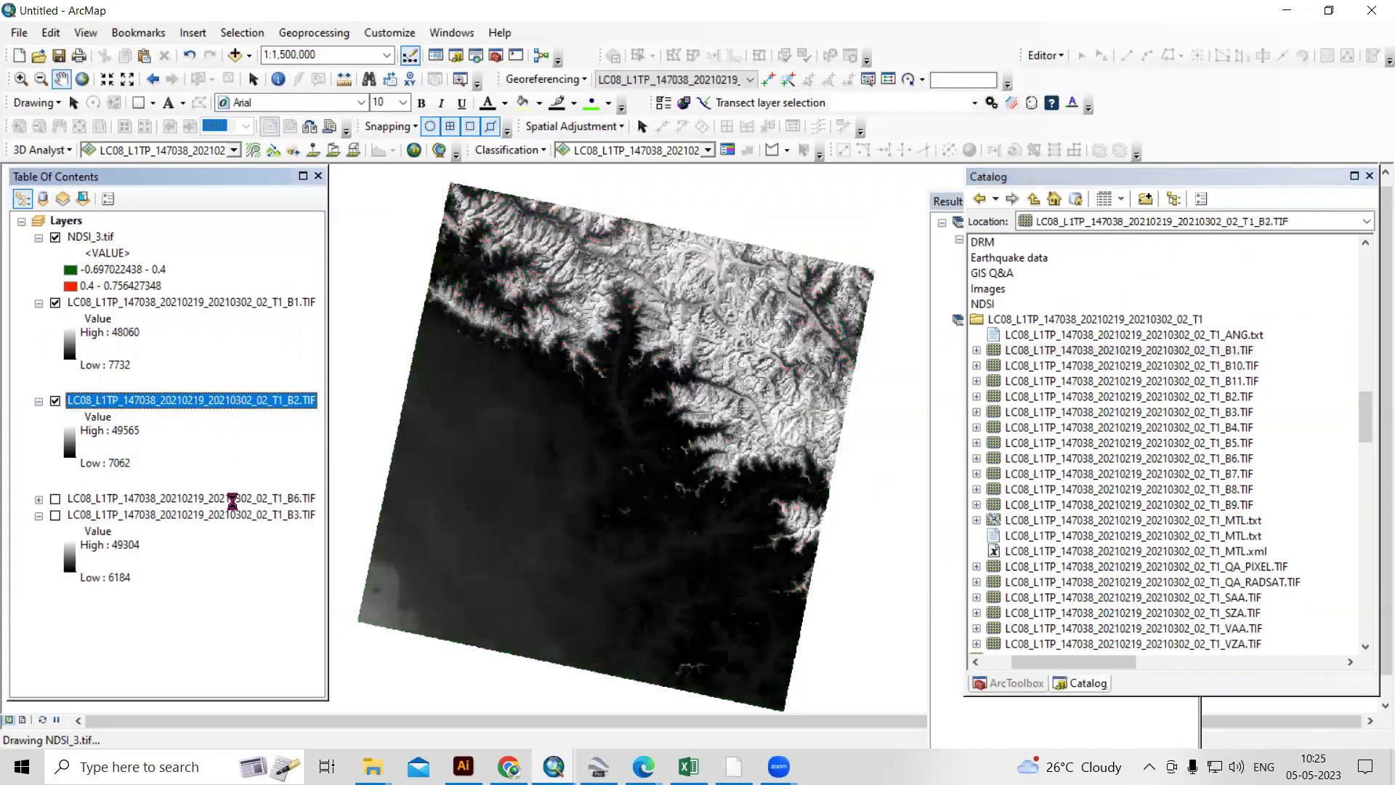
left_click(237, 513)
left_click_drag(238, 506, 237, 501)
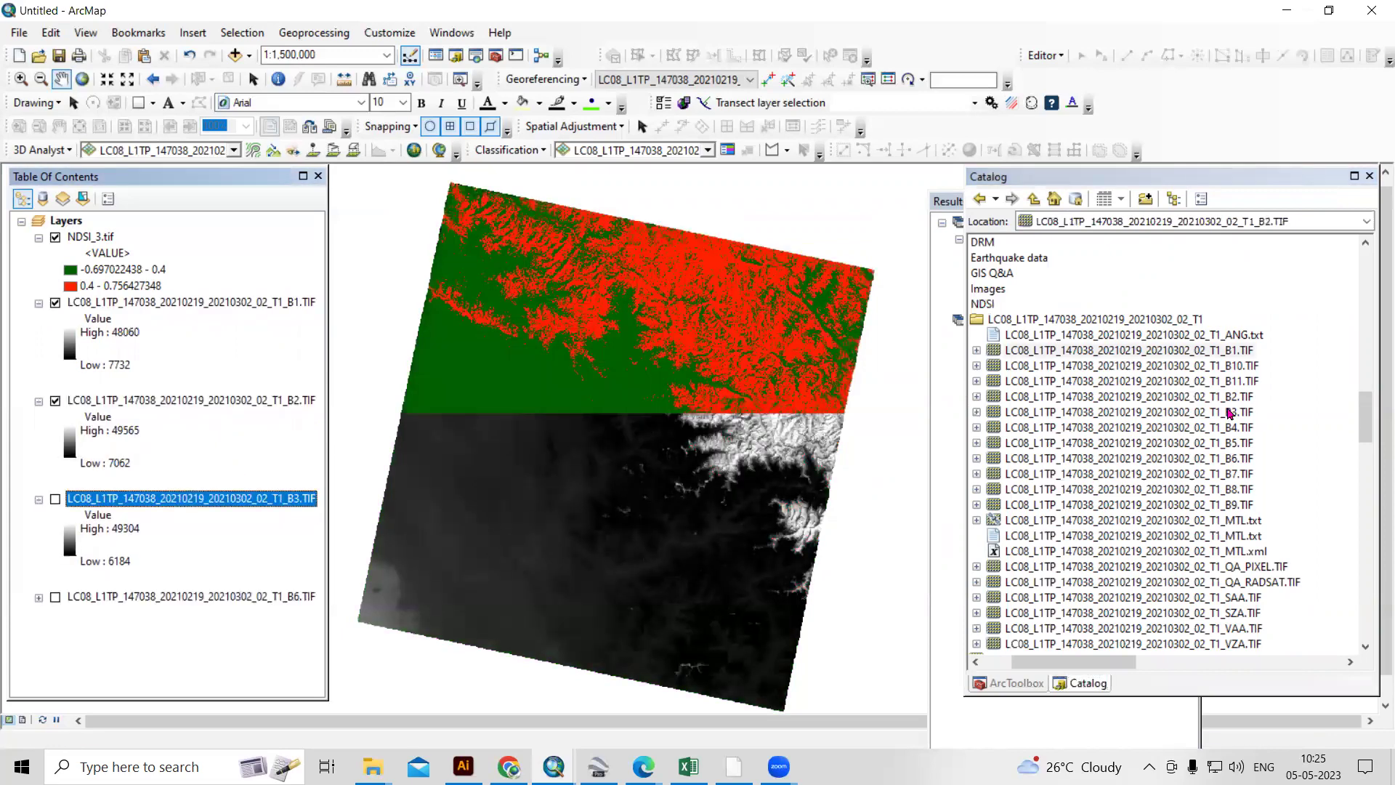
Step: Add the B4, B5 and B7 bands of the Landsat scene to the map
left_click_drag(1227, 429, 279, 531)
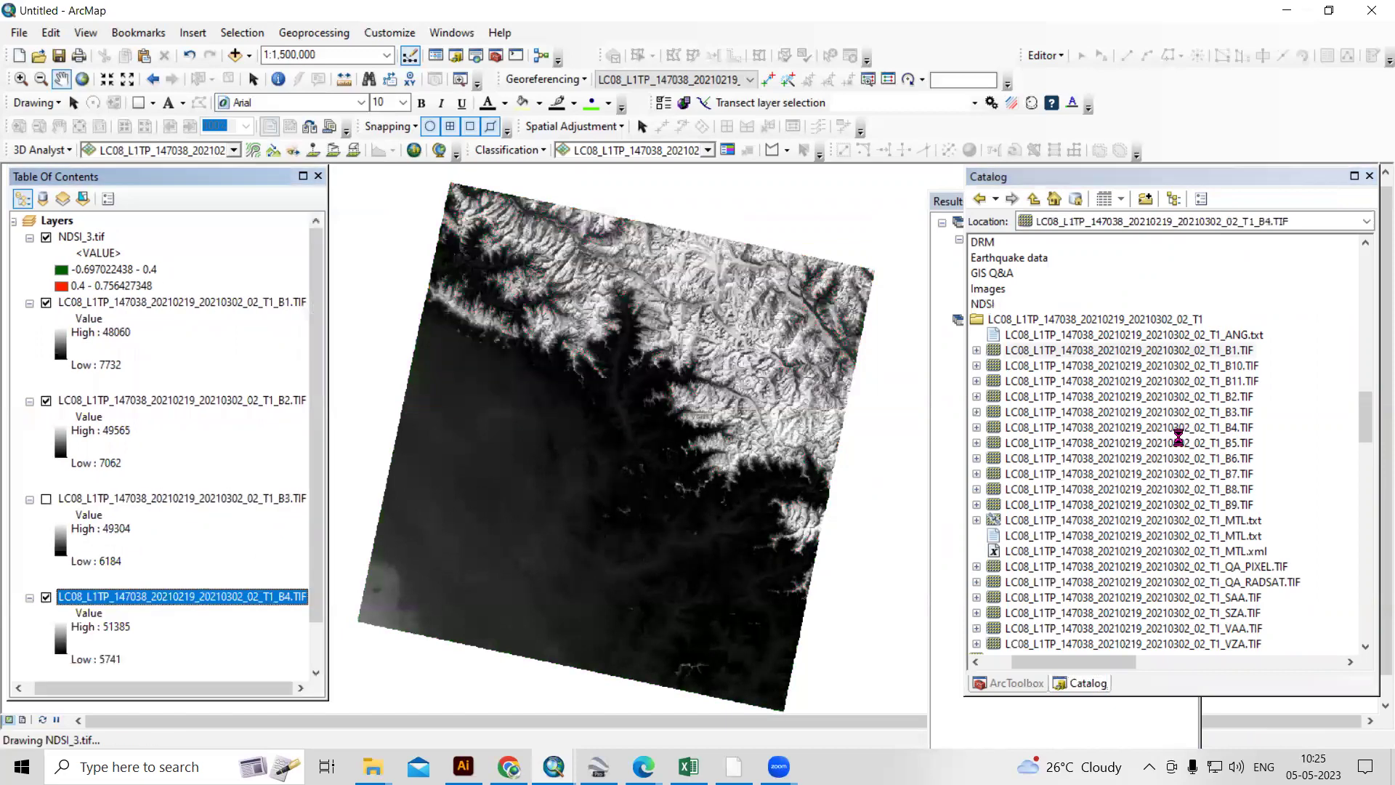
left_click(1220, 445)
left_click_drag(1217, 479, 319, 447)
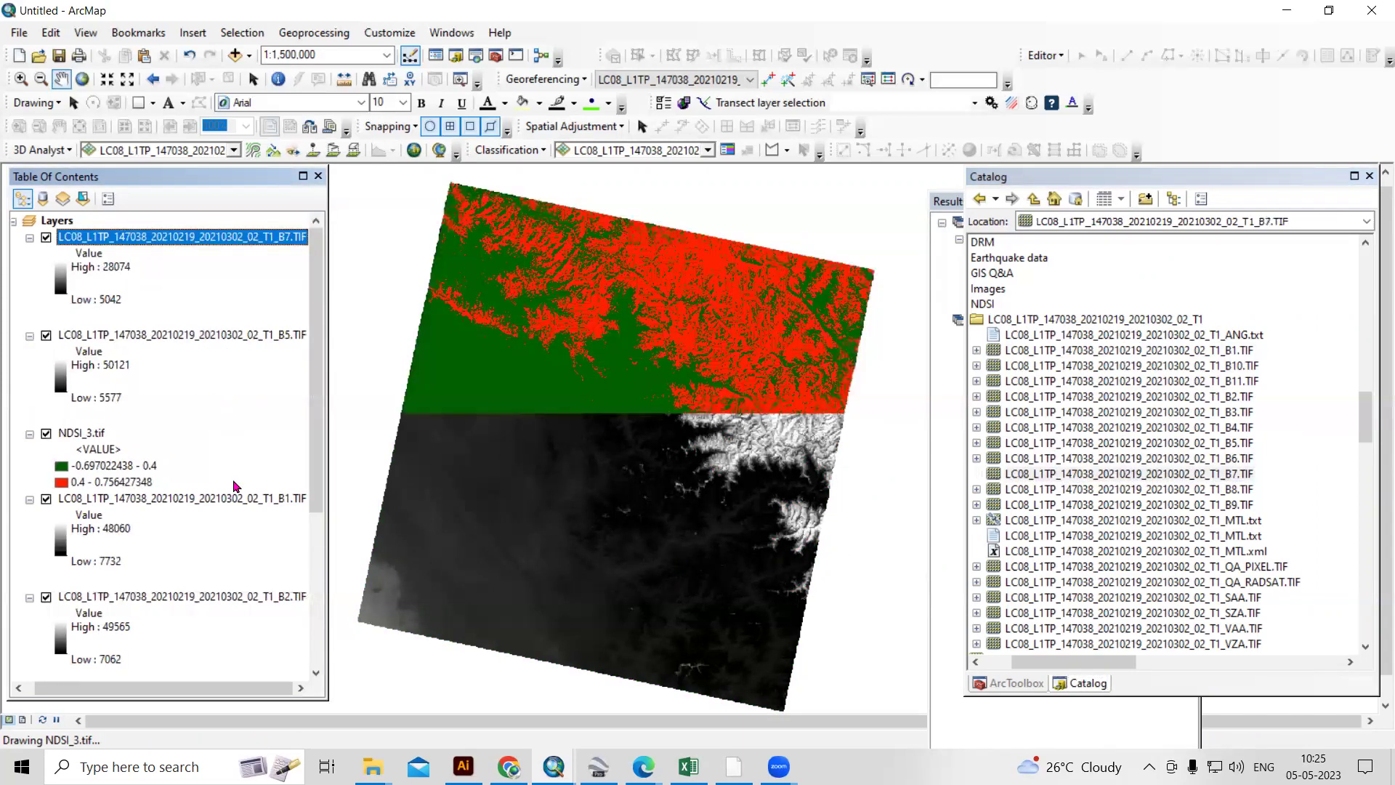
scroll(234, 485, "down", 5)
scroll(234, 485, "up", 5)
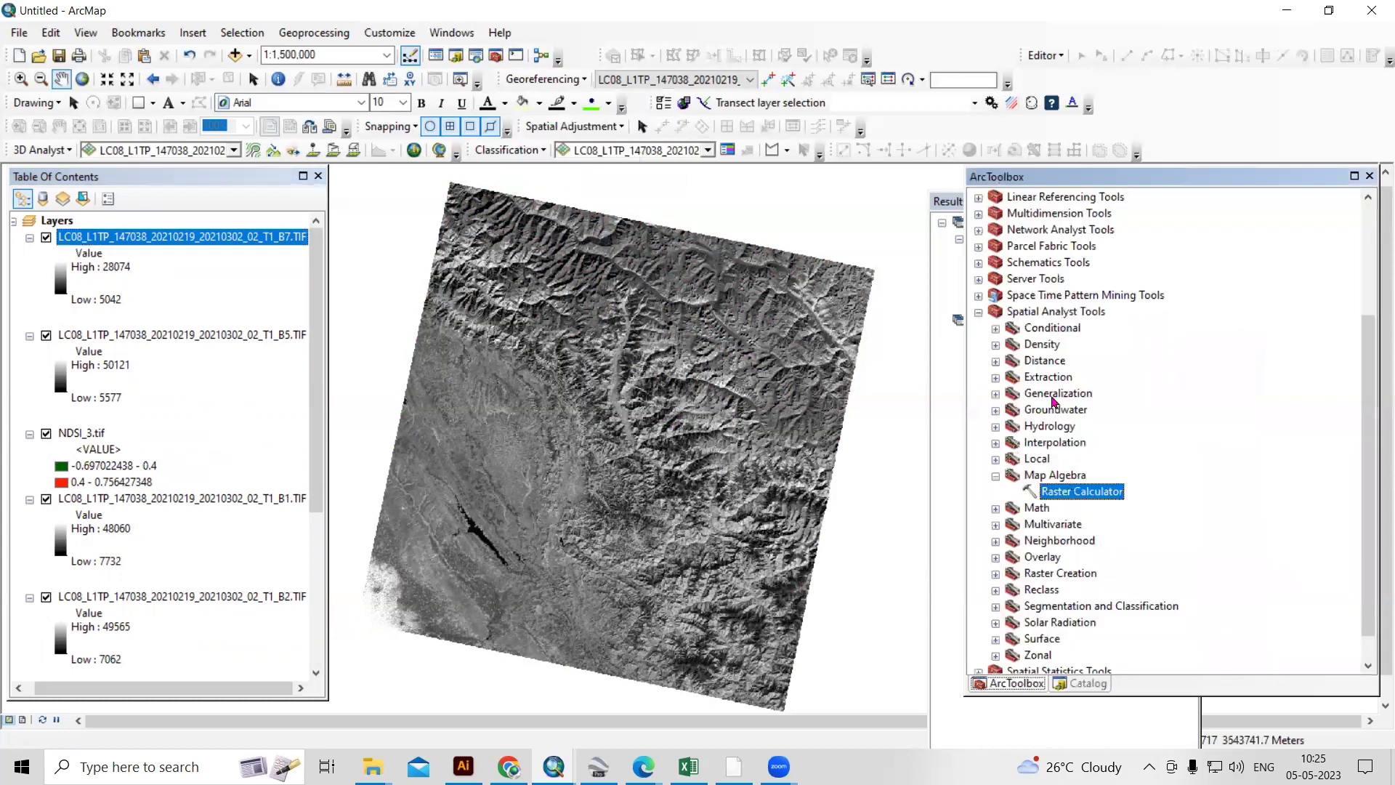
Step: Open the Composite Bands tool from the Raster Processing toolset of Data Management Tools
left_click(978, 313)
double_click(1065, 294)
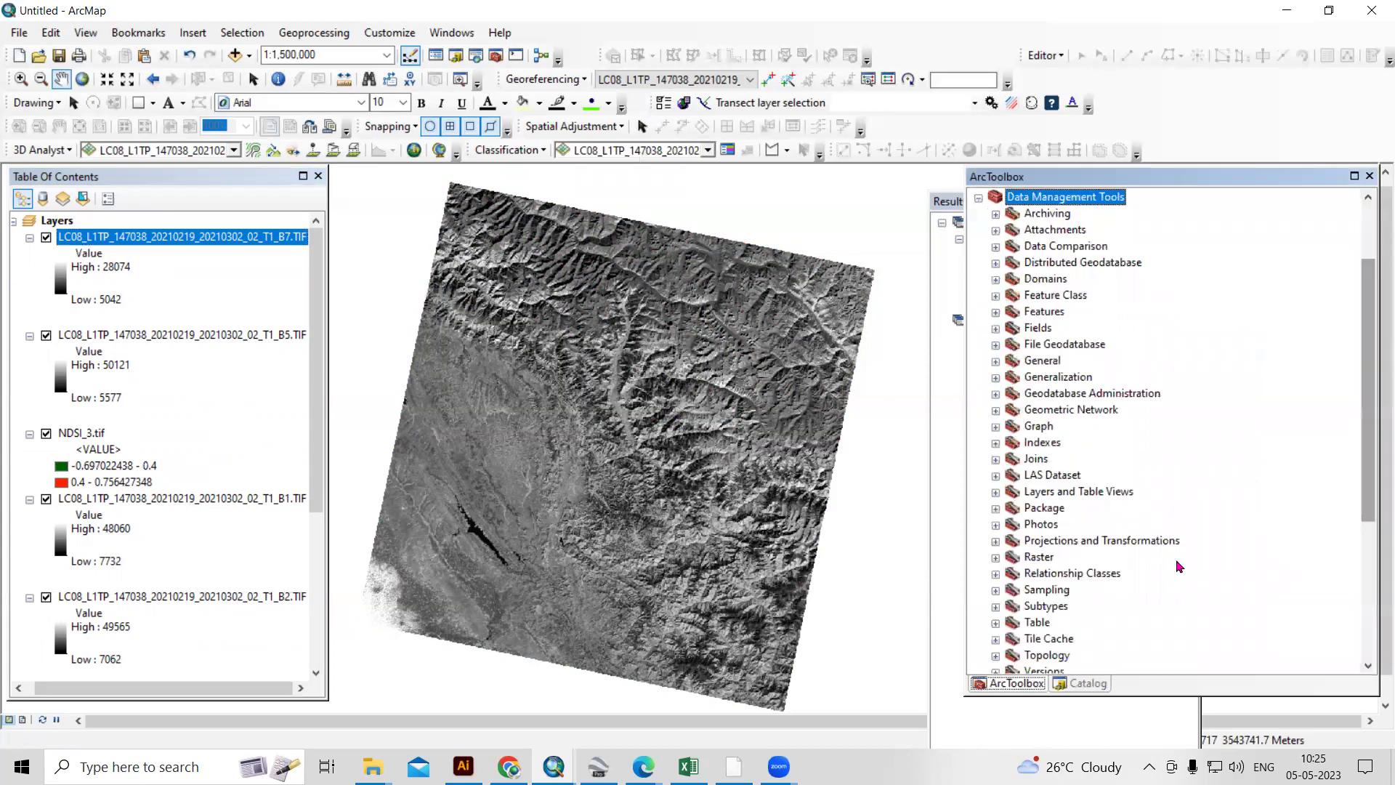
double_click(1040, 556)
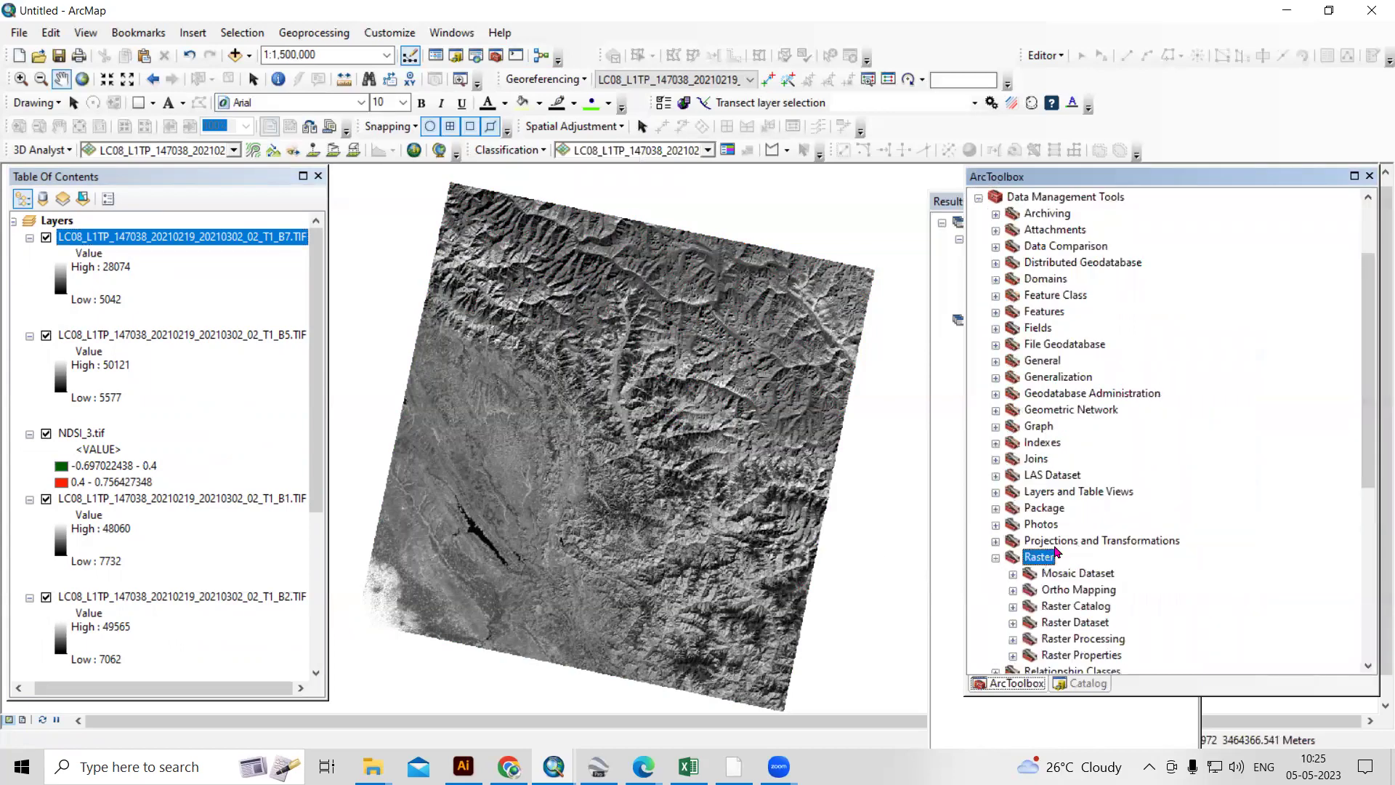
scroll(1089, 494, "down", 3)
double_click(1076, 493)
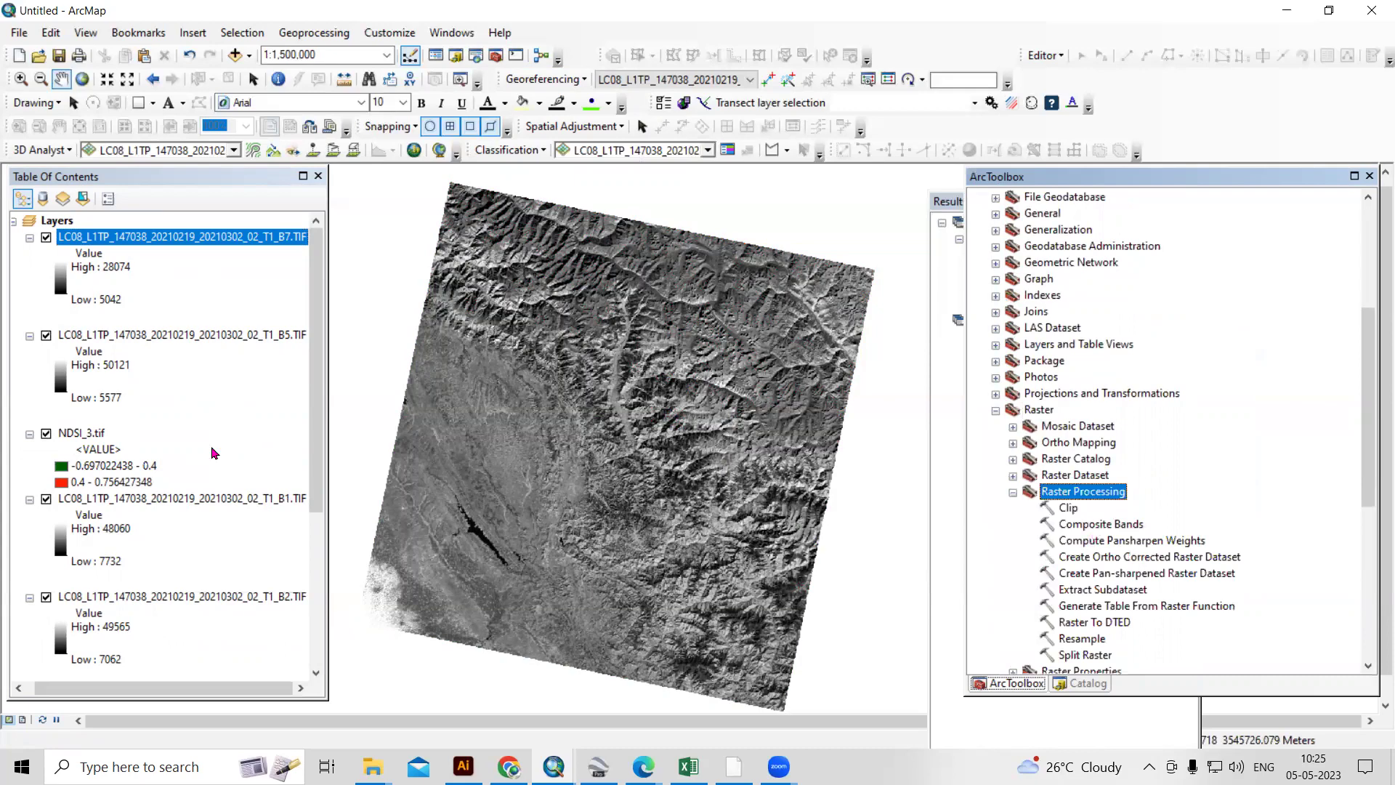
double_click(1090, 526)
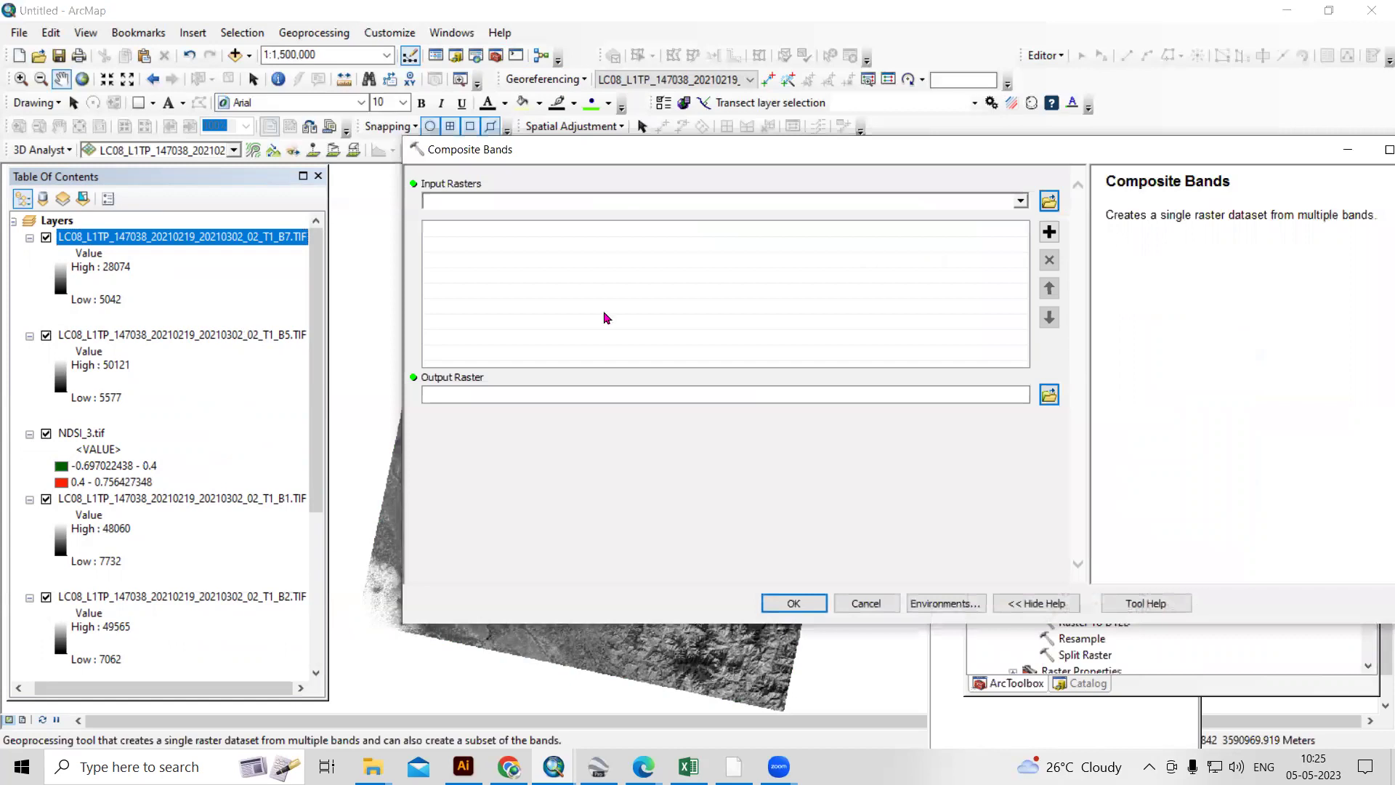
Step: Add the B1, B2, B3 and B4 bands in order as input rasters for Composite Bands
left_click(1021, 201)
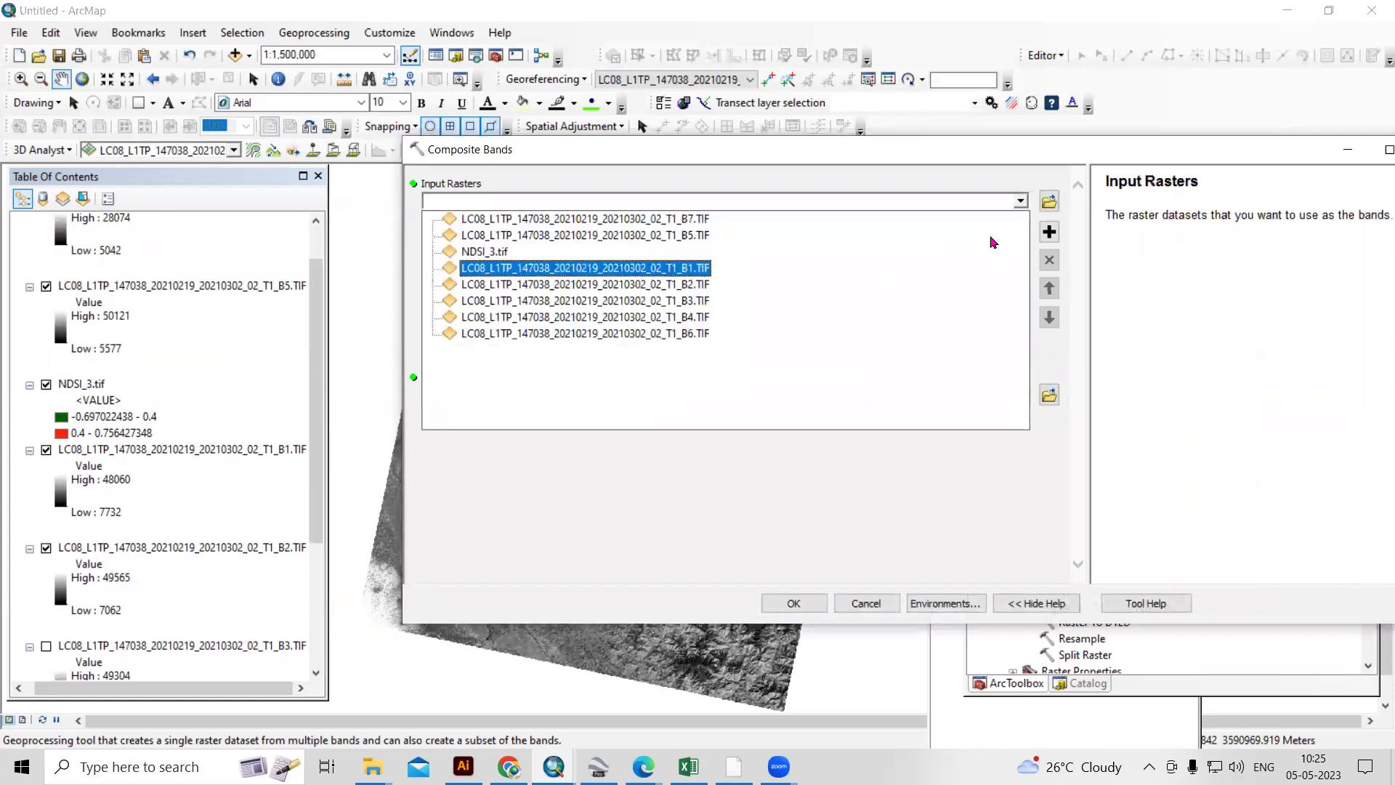
key("Return")
left_click(1021, 201)
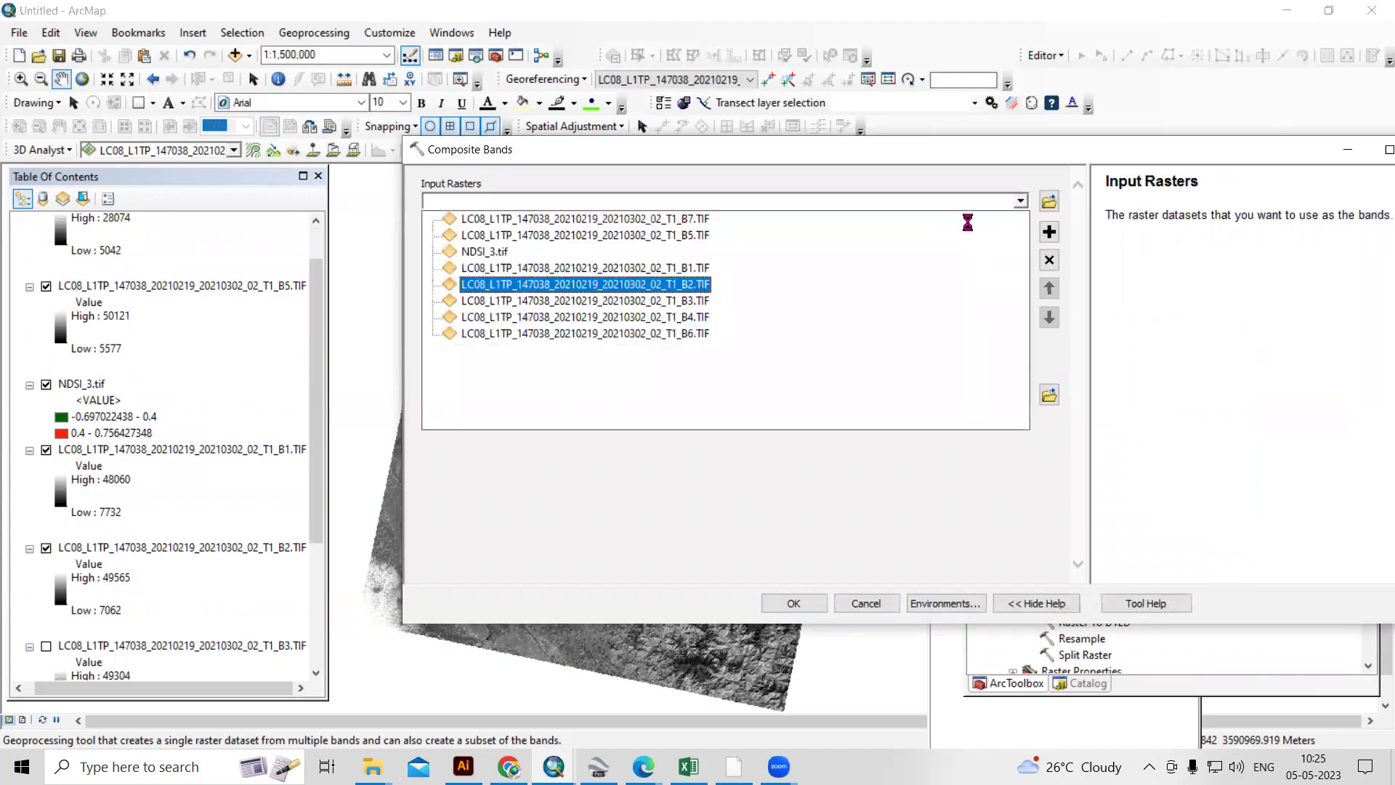
left_click(731, 285)
left_click(1020, 201)
left_click(660, 302)
left_click(1021, 202)
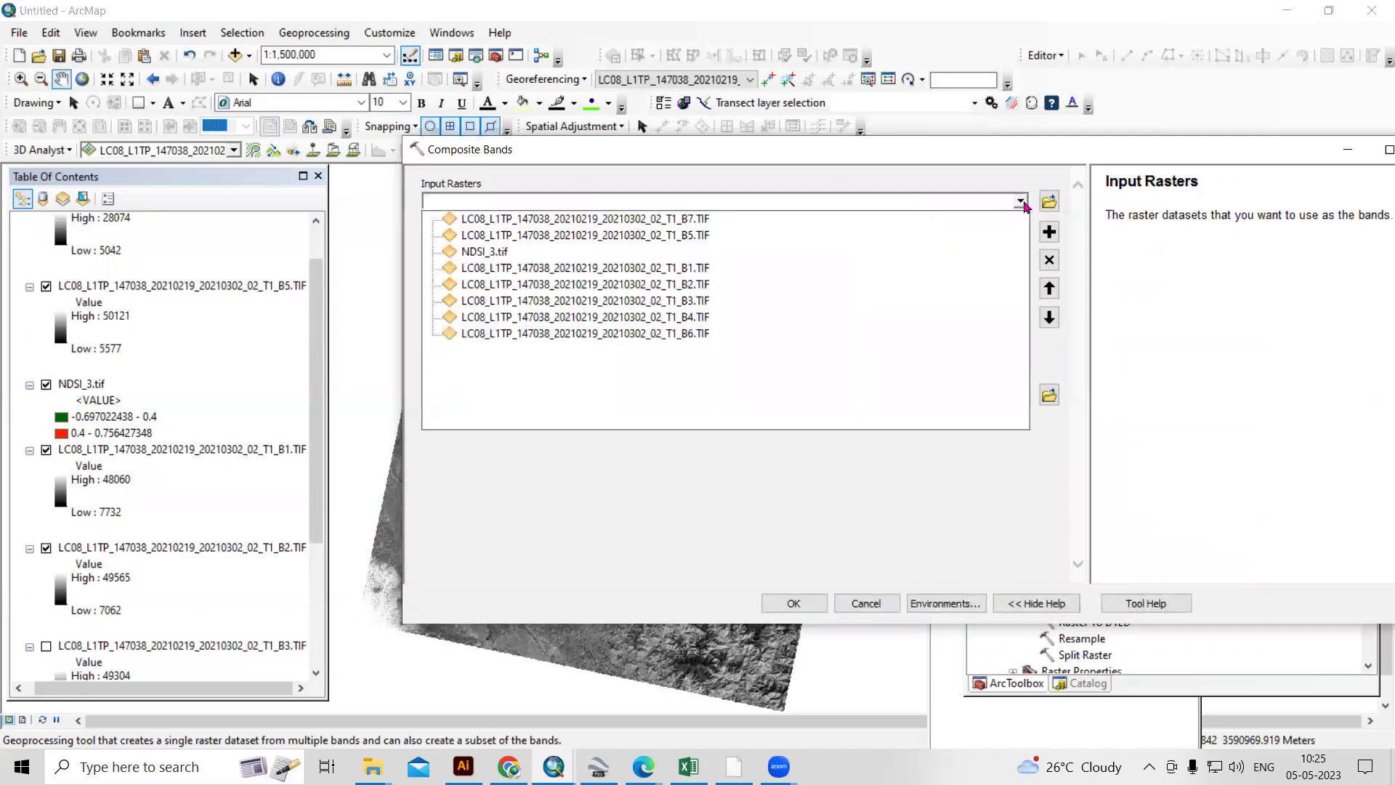
left_click(681, 321)
Step: Add the B6 band to the input rasters and remove its duplicate entry
left_click(1021, 202)
left_click(698, 247)
left_click(709, 336)
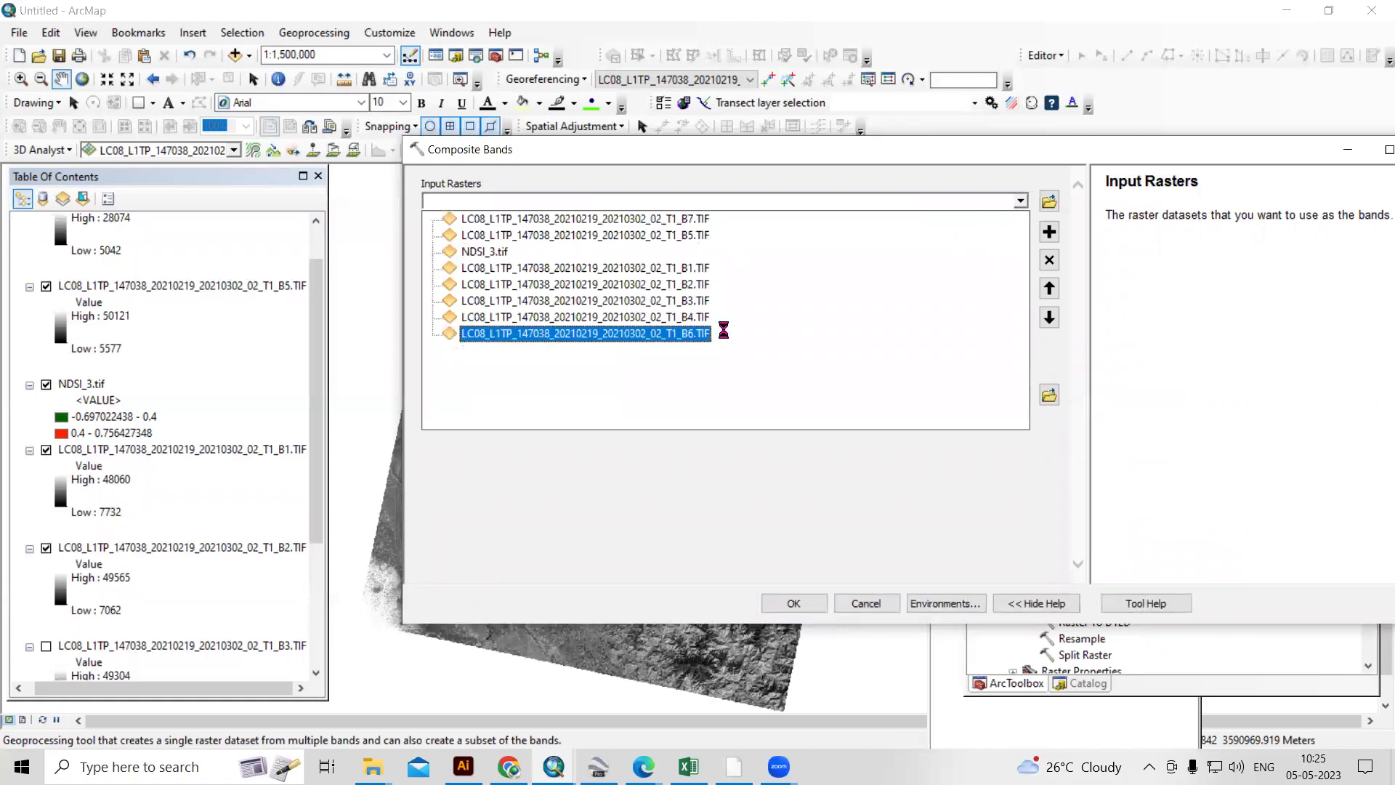
left_click(794, 336)
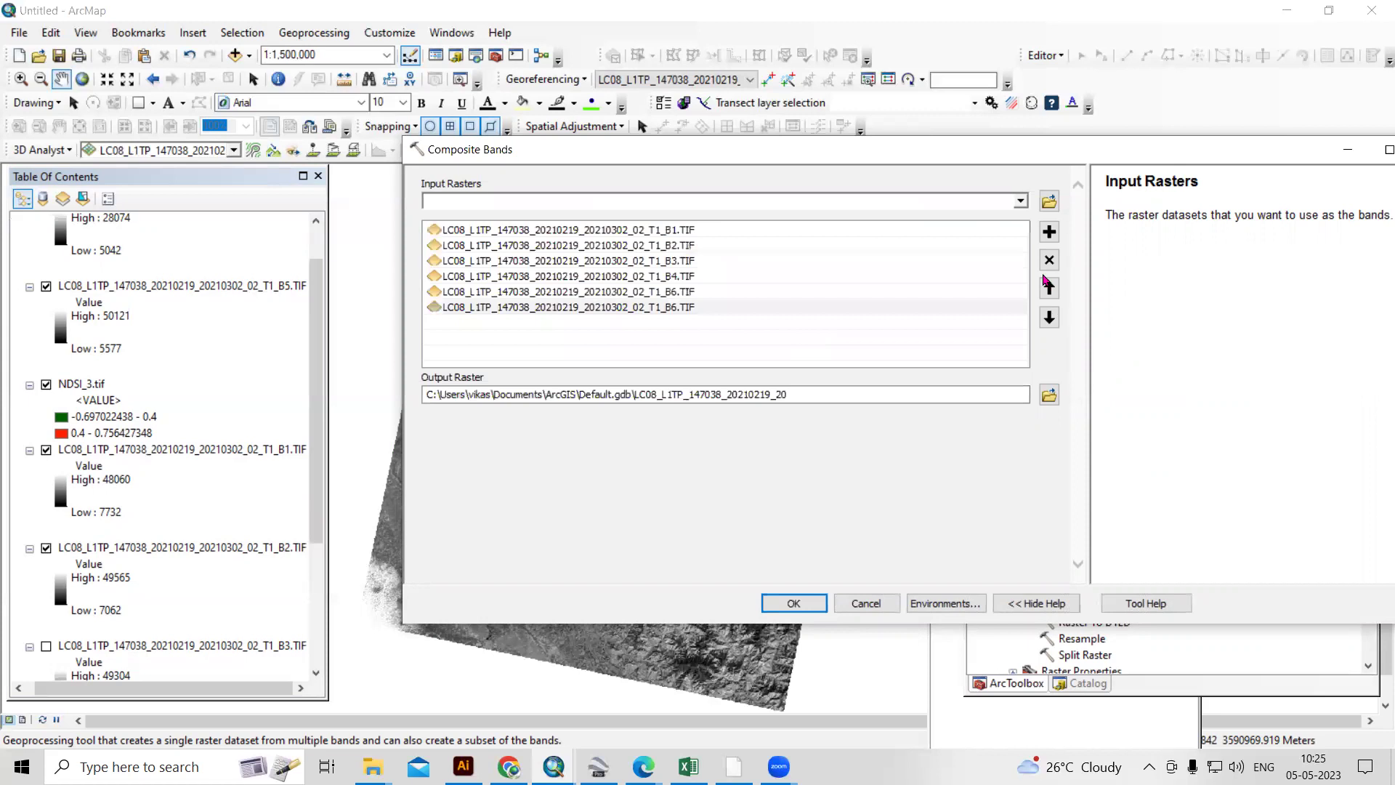
left_click(796, 305)
key("Delete")
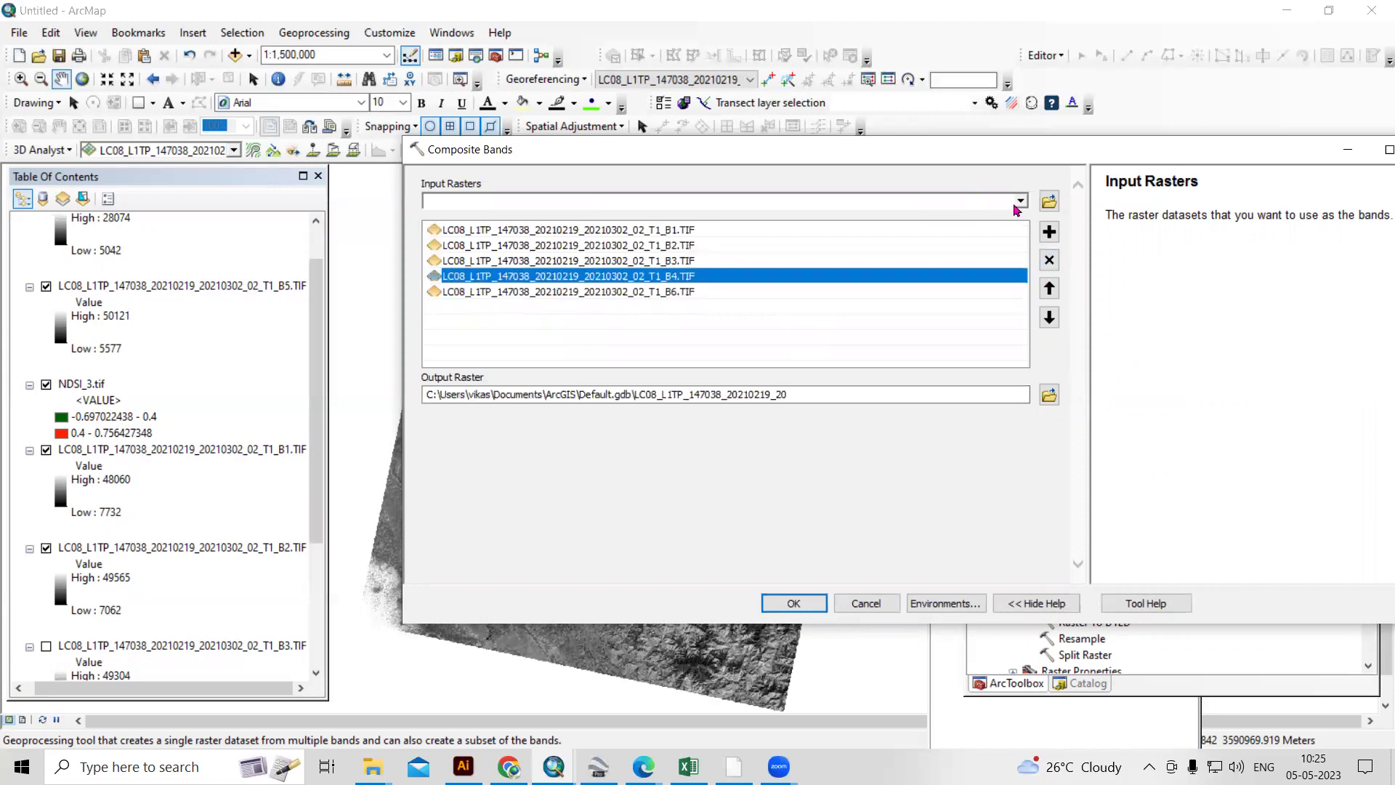
Step: Add the B5 and B7 bands to the input rasters, arranging the list in order from B1 to B7
left_click(1021, 201)
left_click(697, 322)
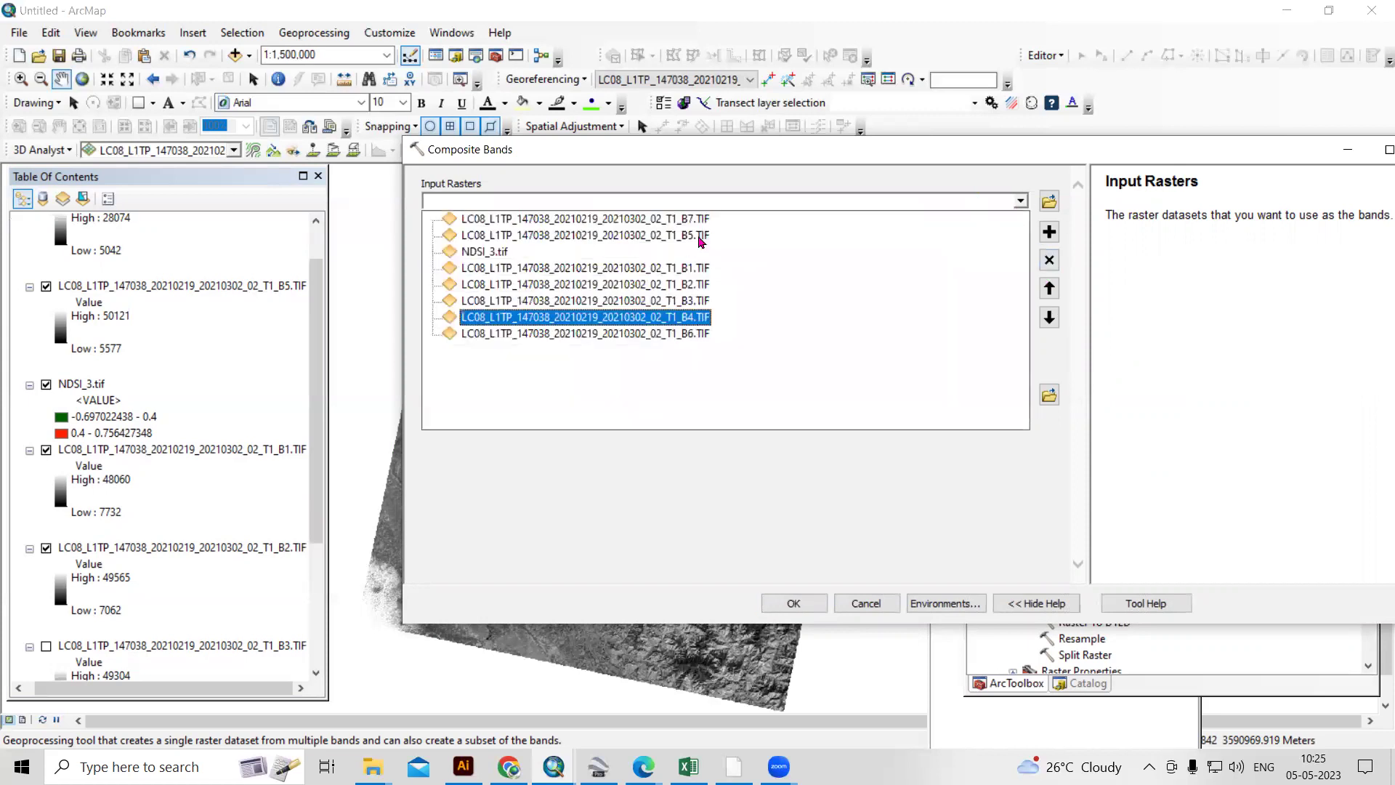
left_click(699, 235)
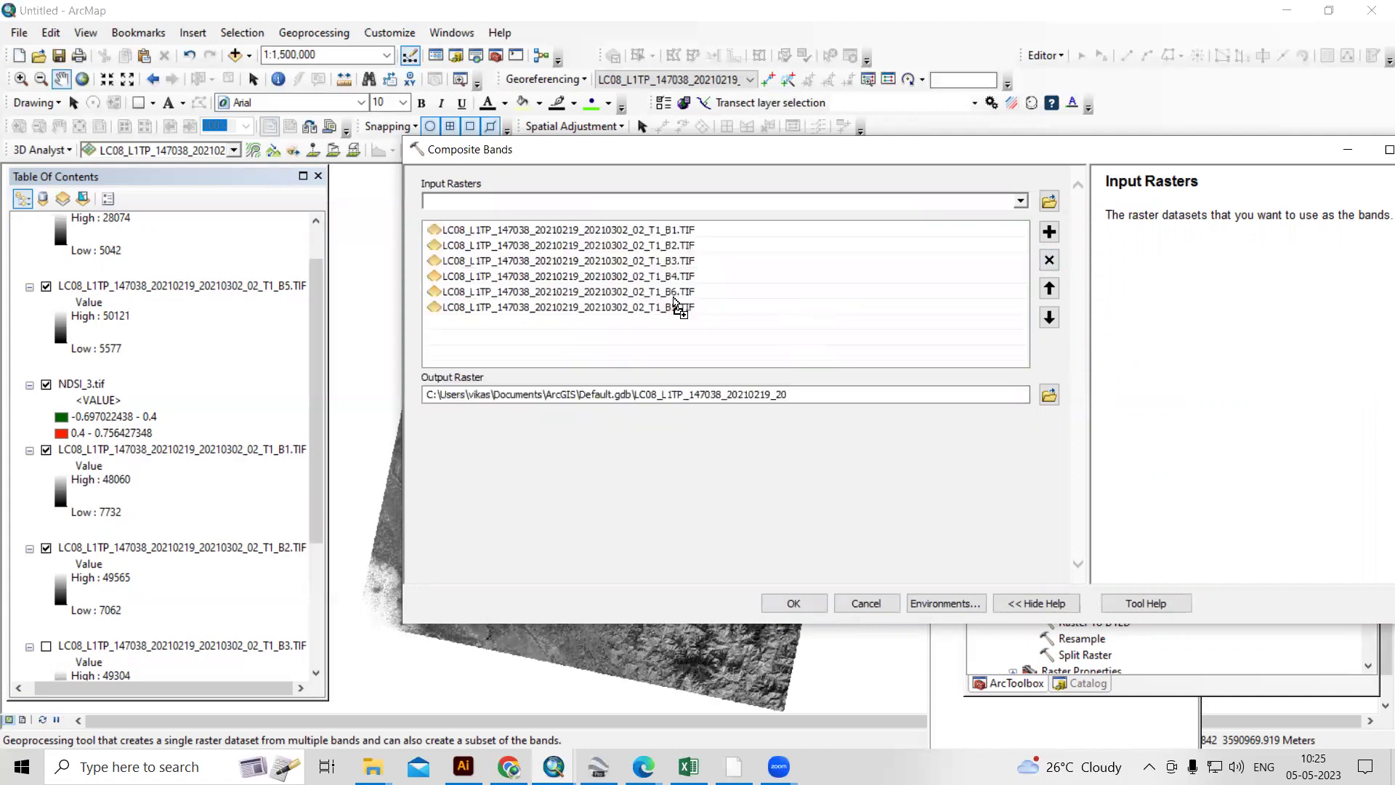
left_click(663, 306)
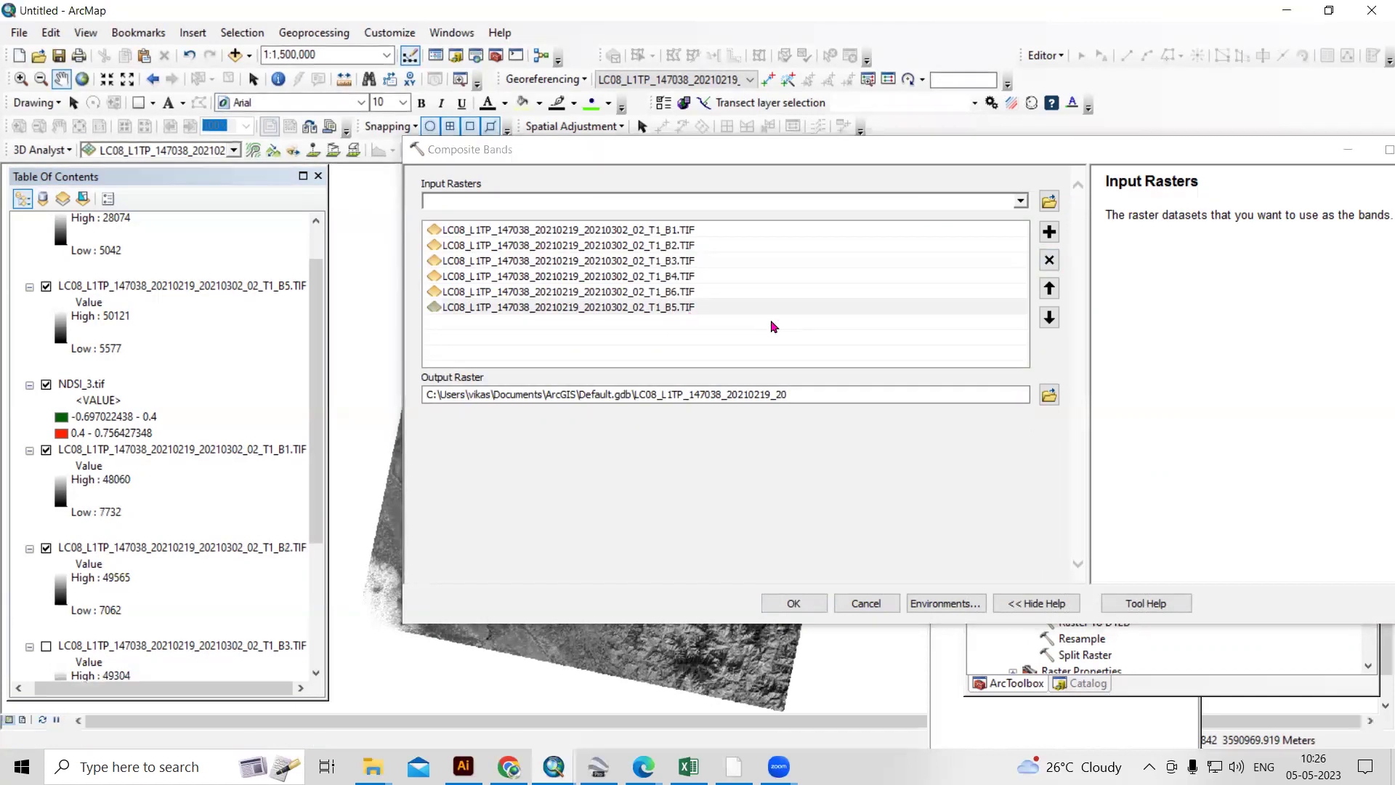
left_click(1014, 305)
left_click(1049, 288)
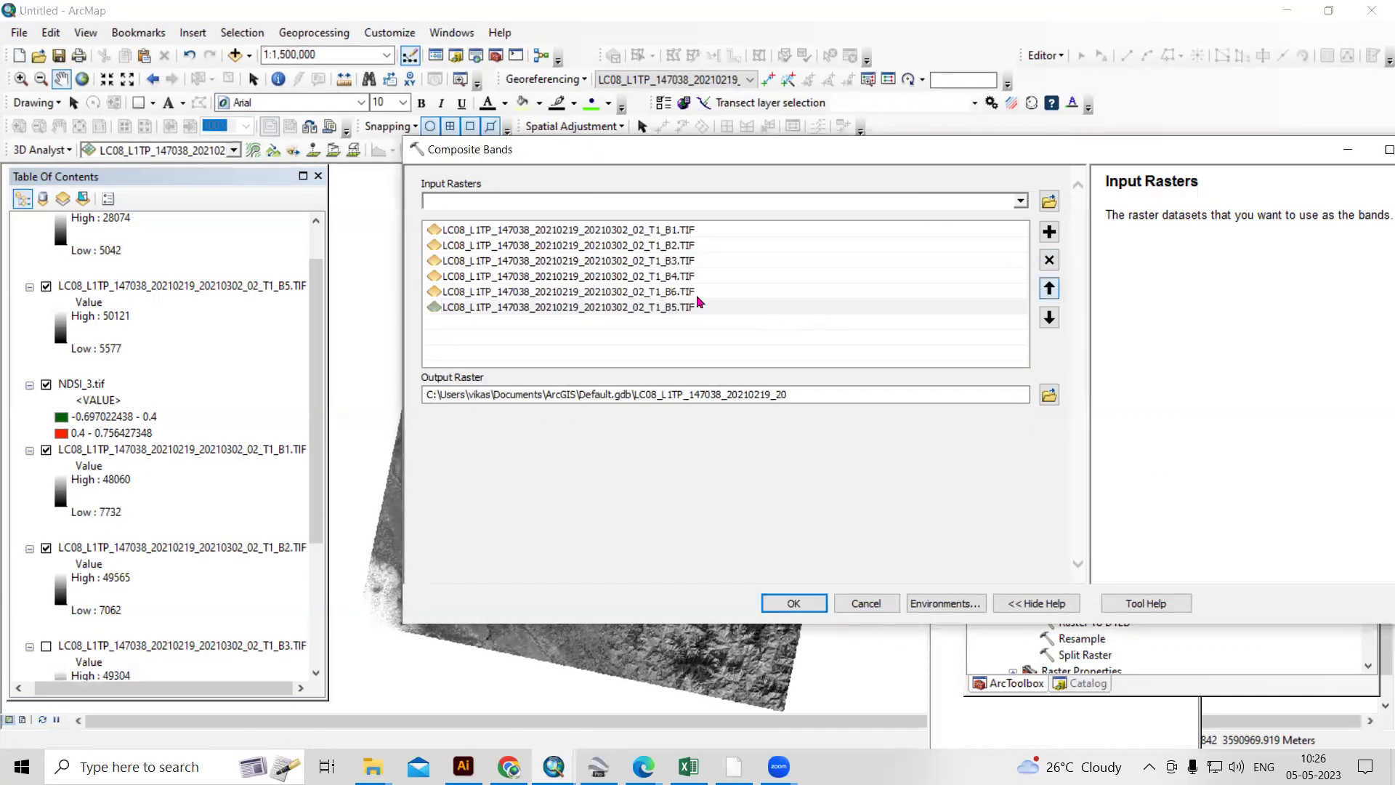
left_click(1021, 202)
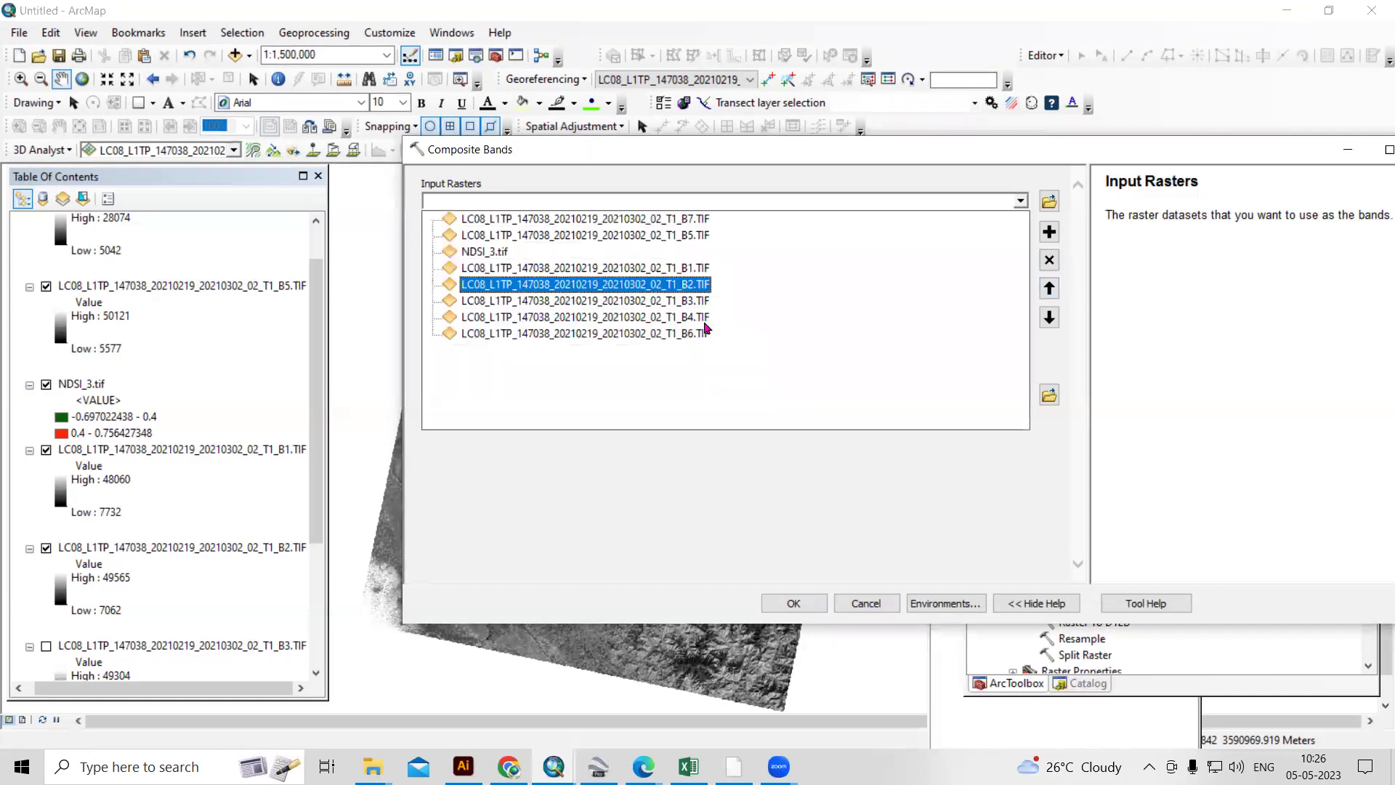
left_click(726, 361)
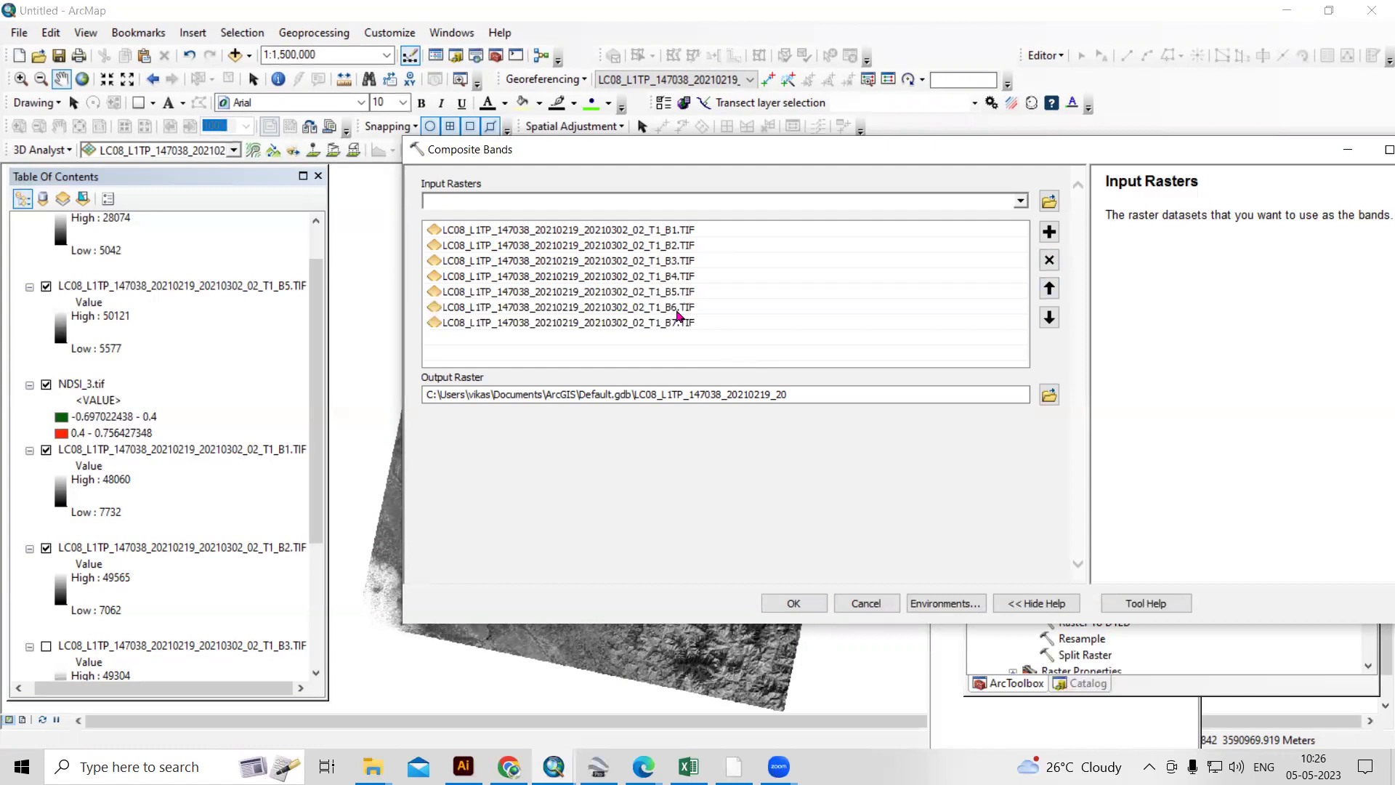
Step: Set the output raster to Composite_Band_3.tif in the NDSI folder and run Composite Bands
left_click(1028, 396)
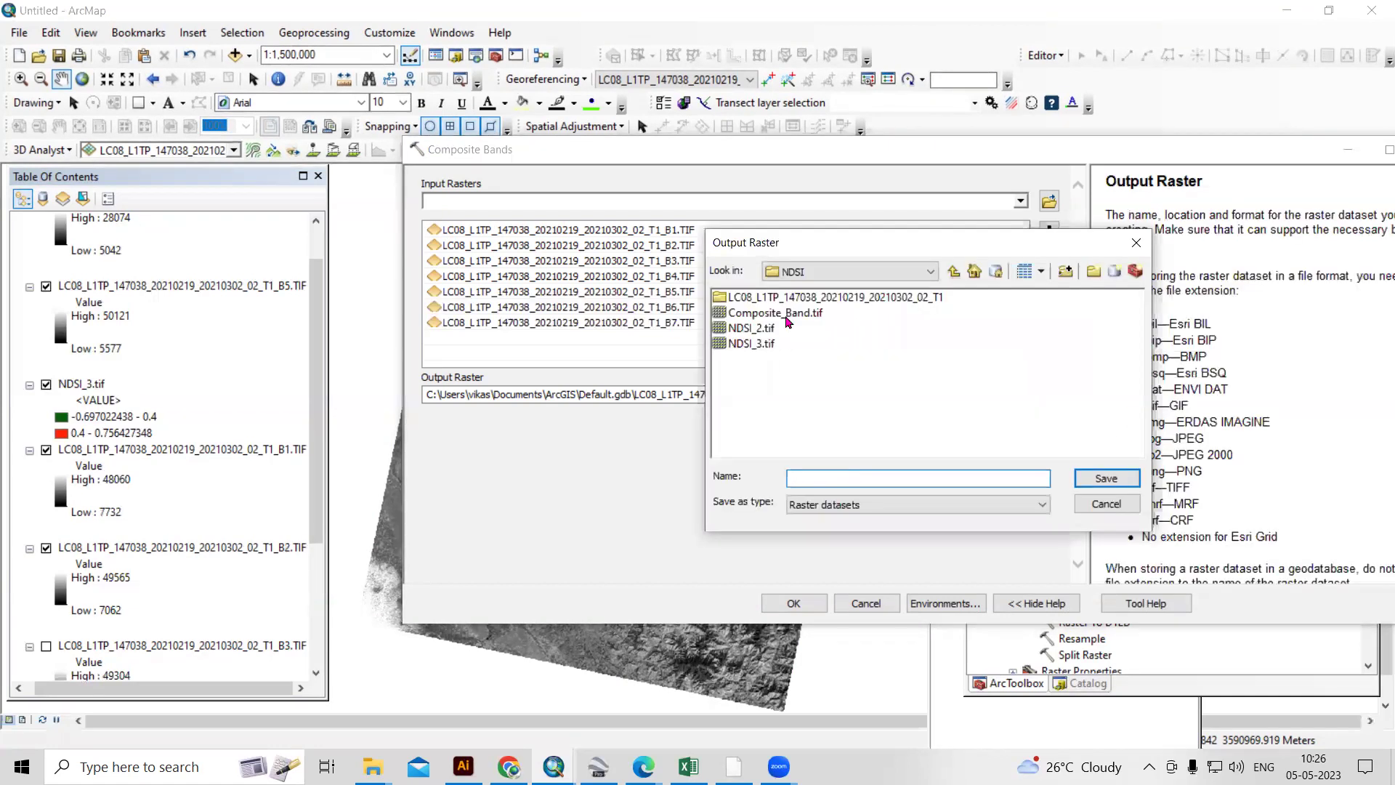
left_click(776, 314)
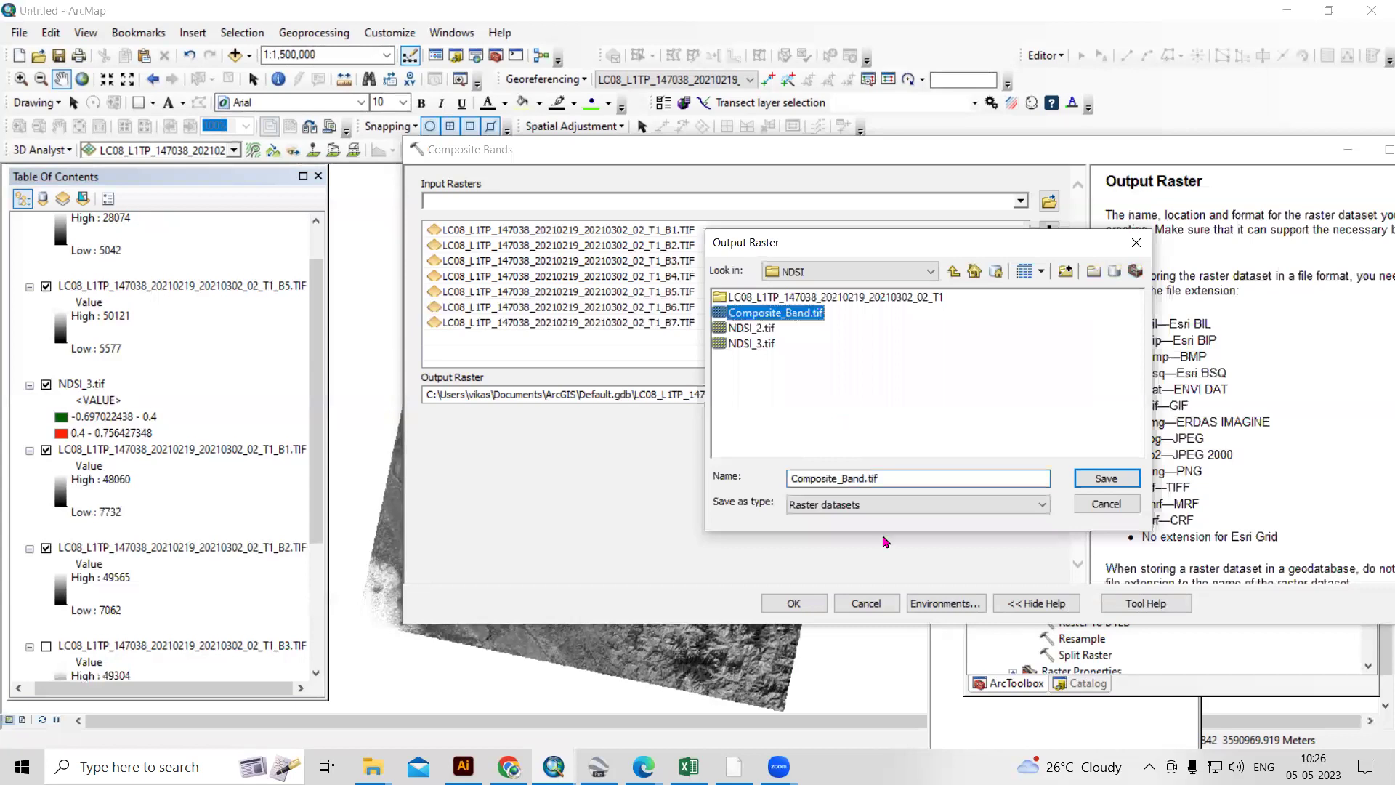
left_click(888, 479)
type("_3")
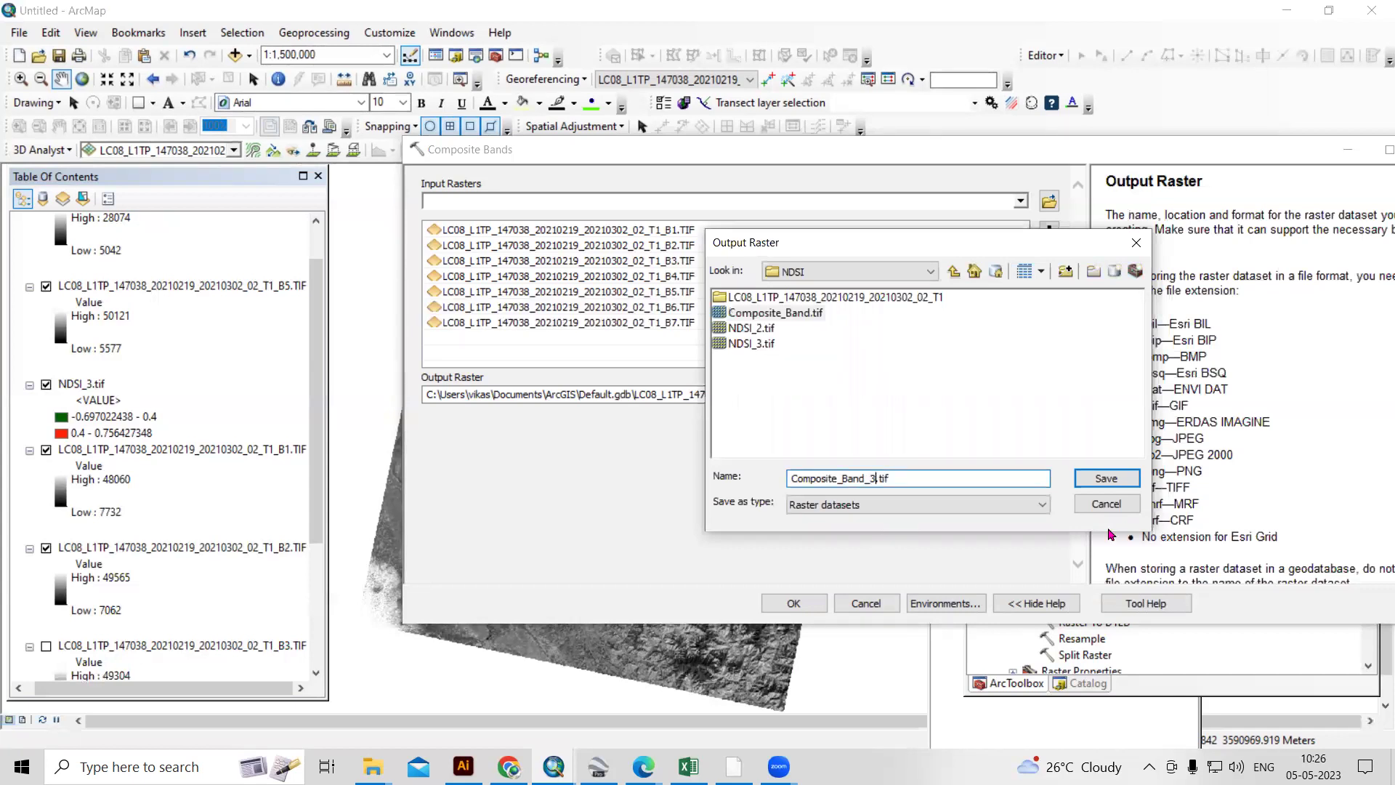
key("Return")
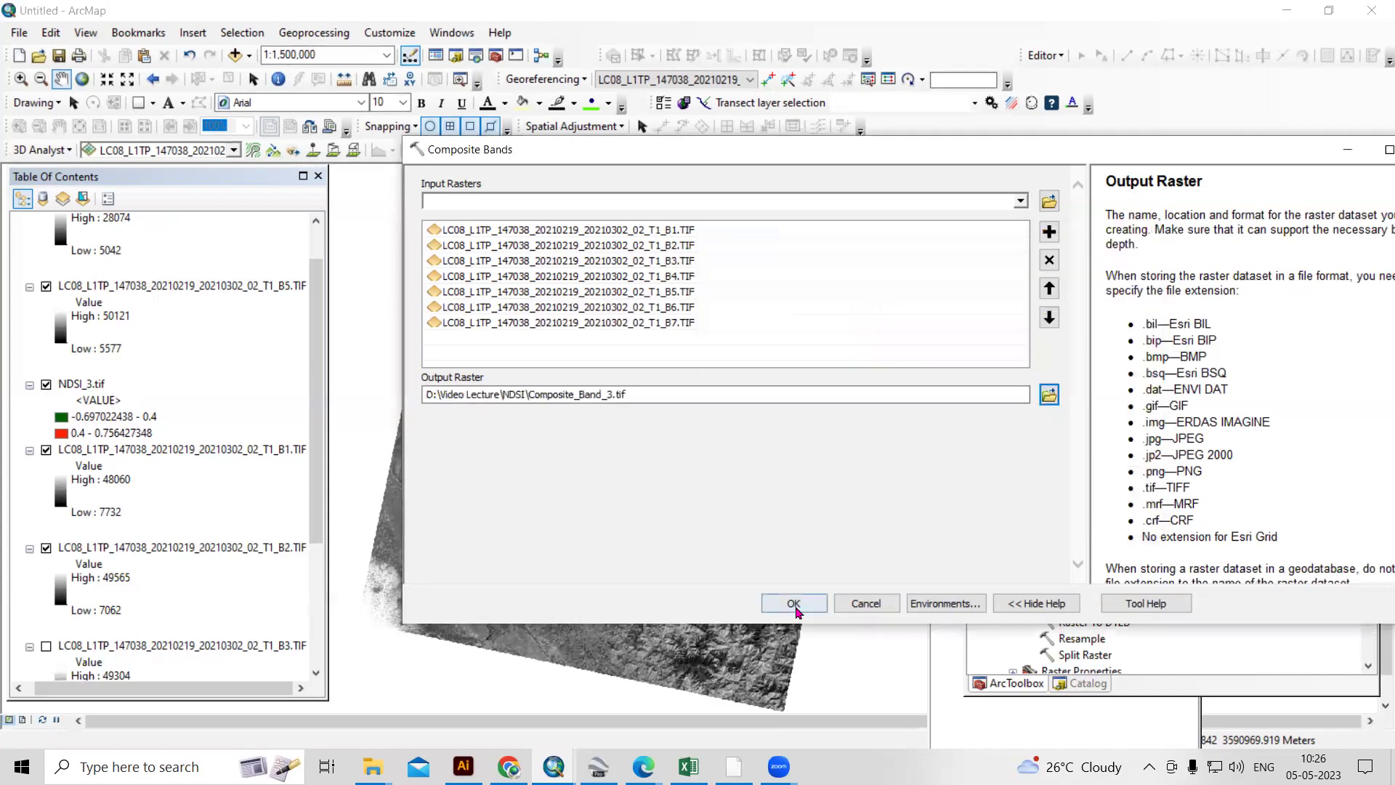
key("Return")
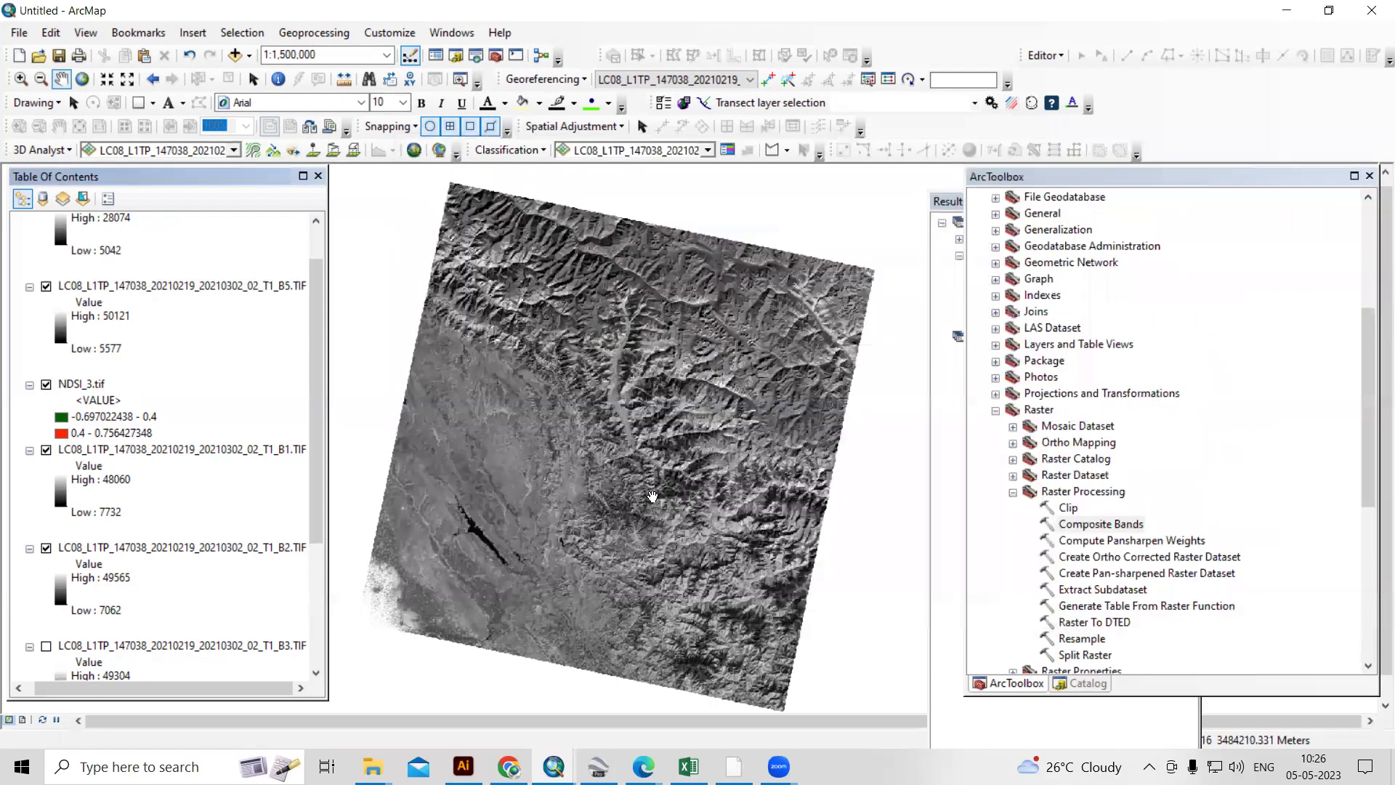
Step: Collapse the B7 and B5 layer legends and move NDSI_3.tif to the top of the layer list
scroll(185, 407, "up", 2)
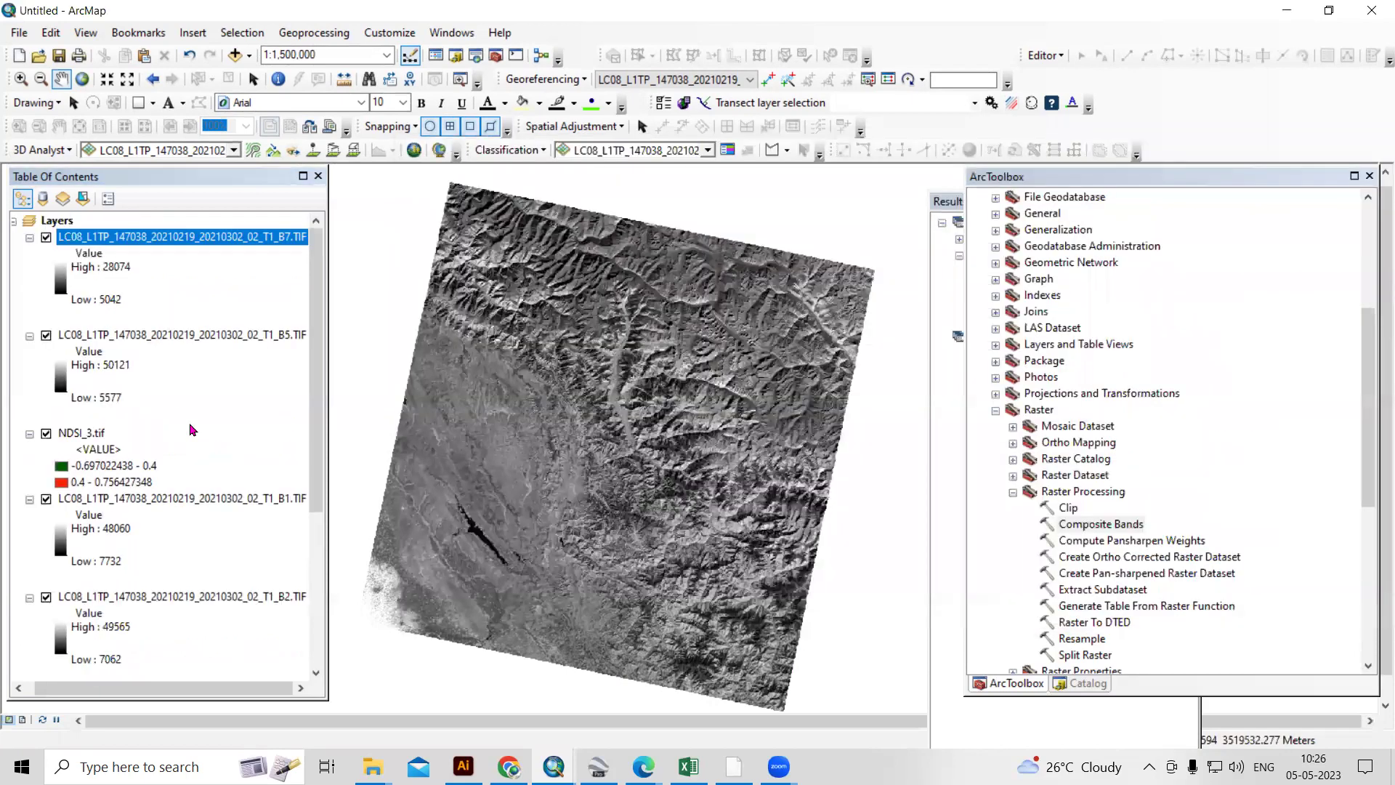
scroll(193, 430, "down", 3)
scroll(190, 343, "up", 3)
left_click(29, 239)
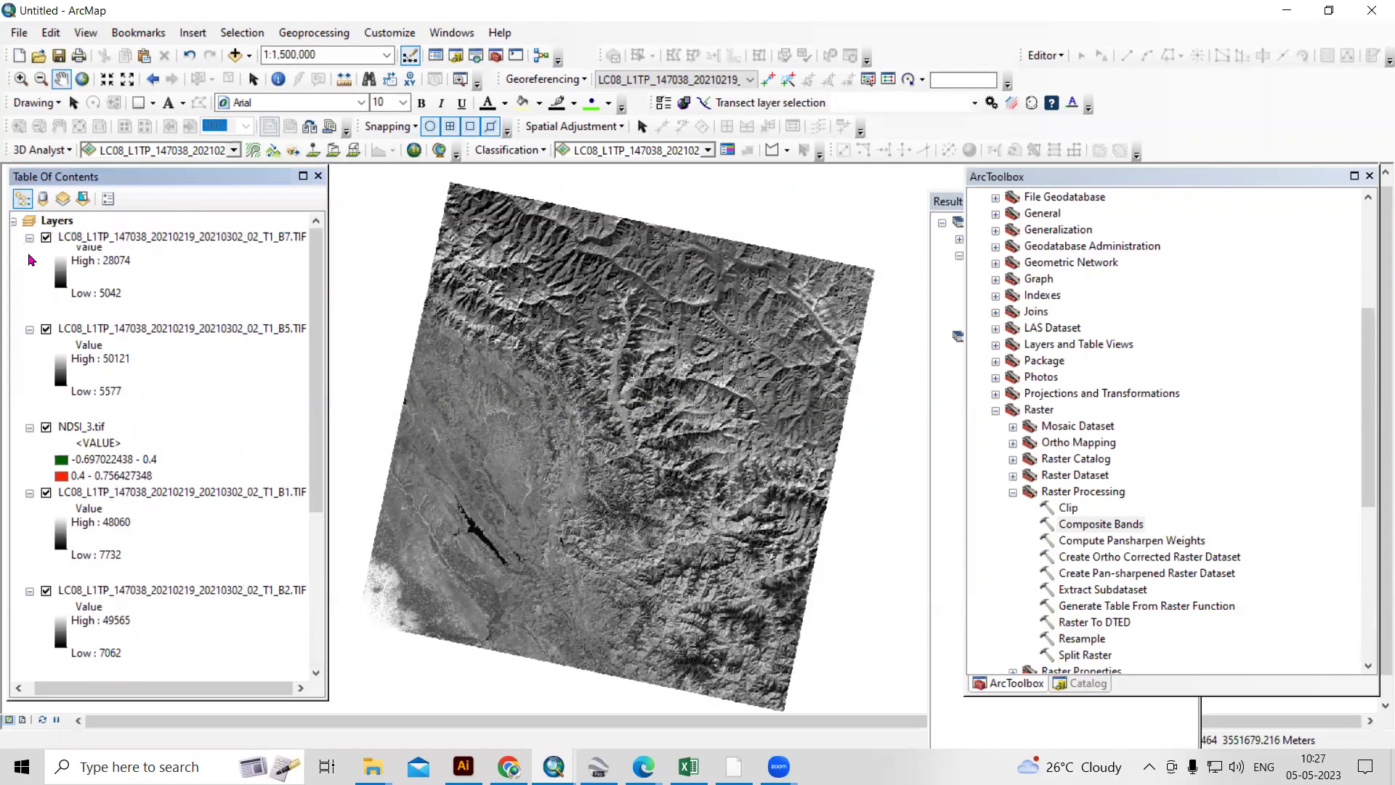
left_click(29, 254)
left_click(88, 271)
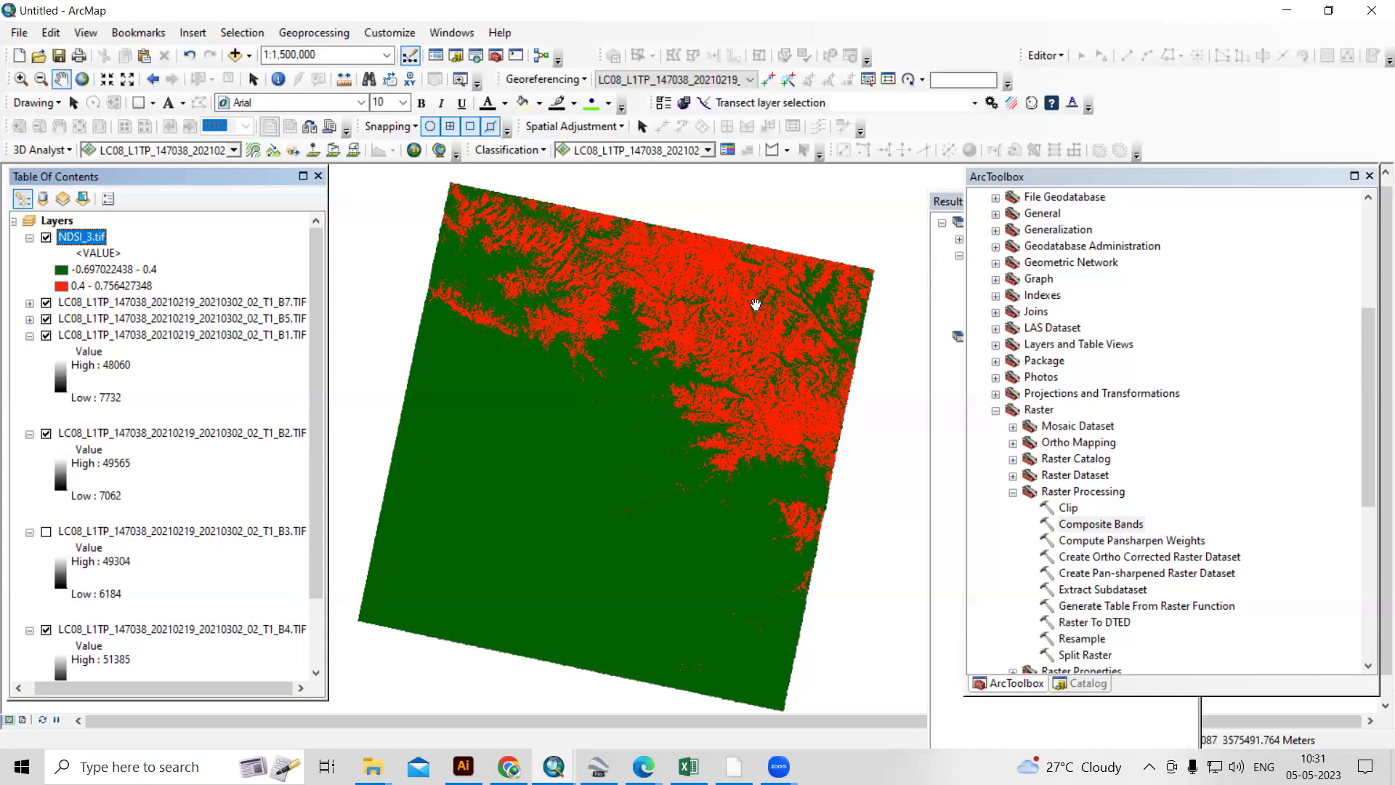
Step: Close ArcToolbox, move the Results window clear of the map and expand its Composite Bands entry
left_click(1369, 177)
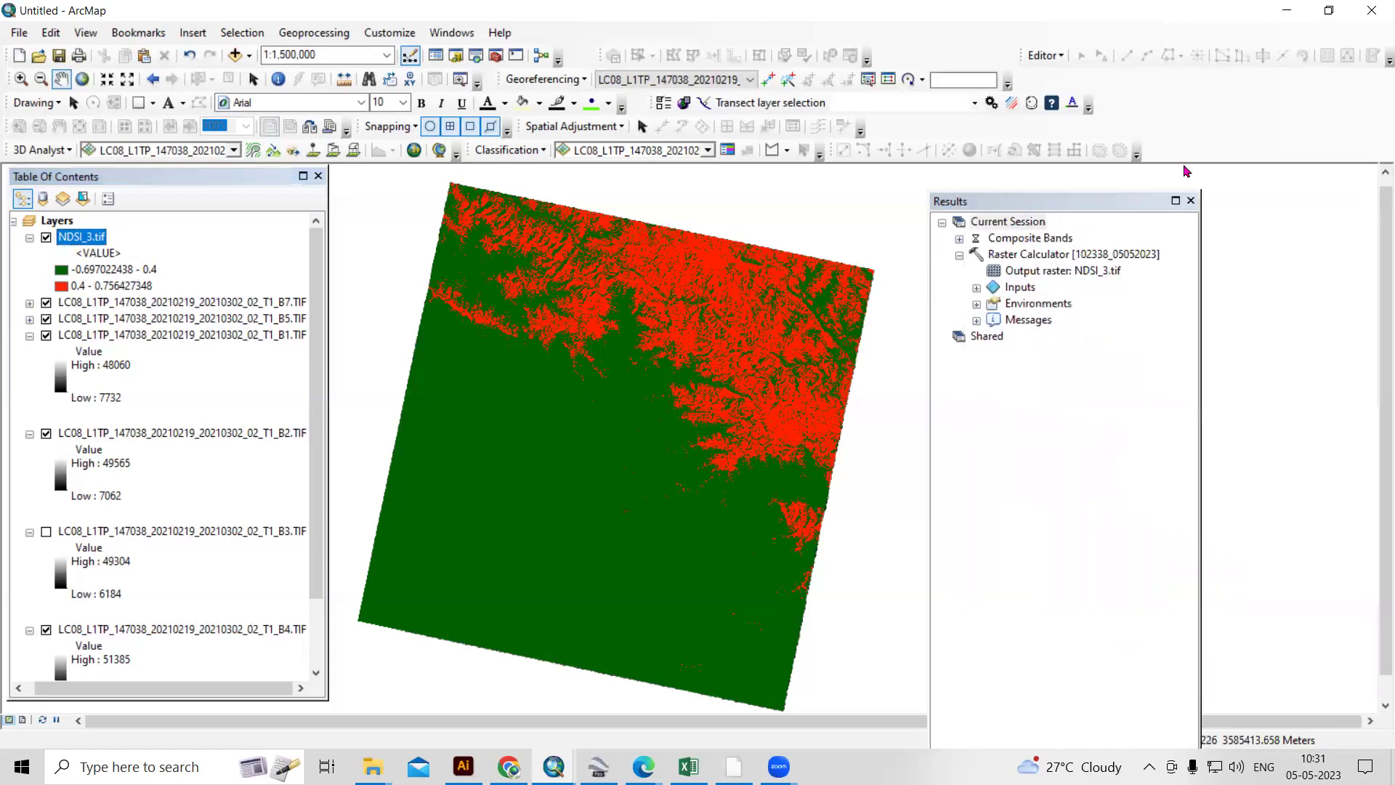
left_click_drag(1048, 203, 1183, 166)
left_click(1095, 202)
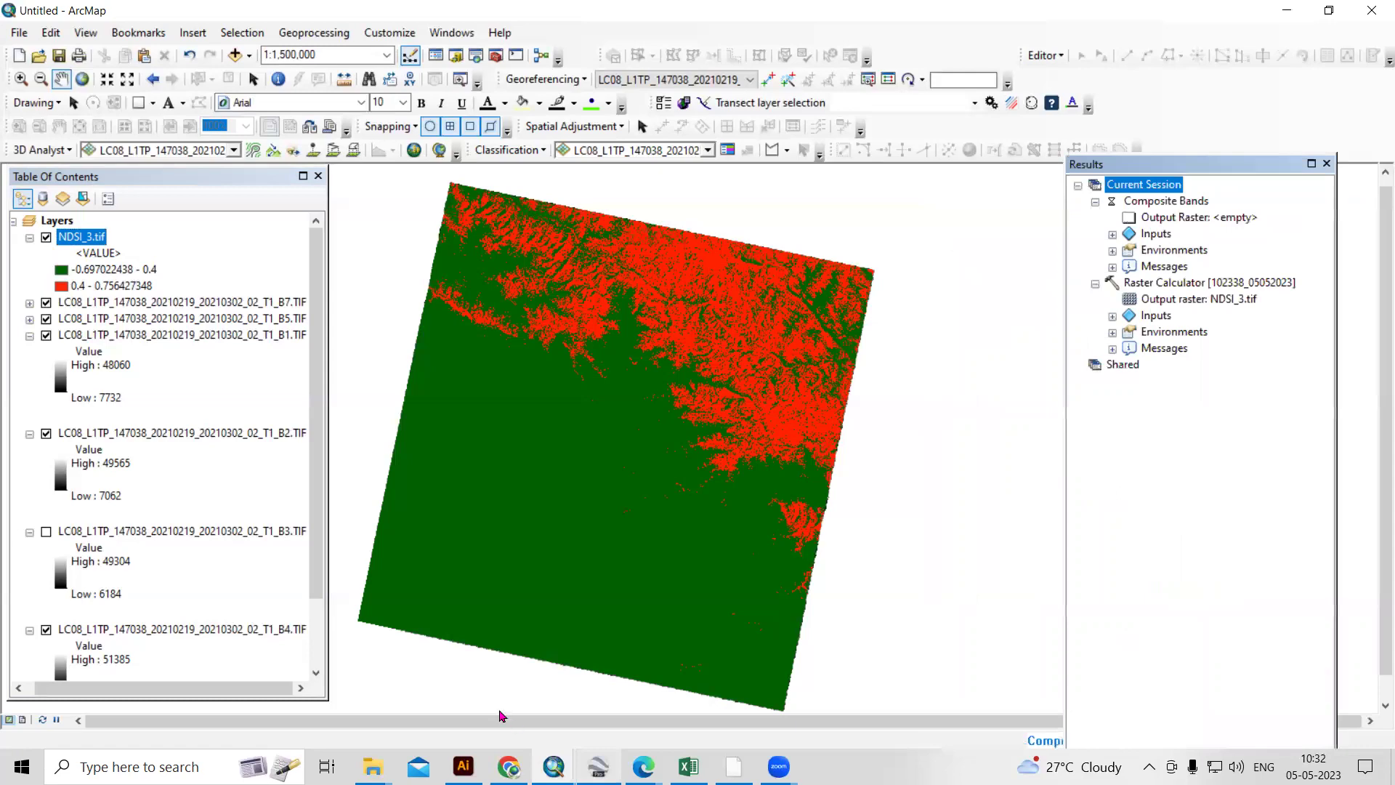
Step: Copy the Composite_Band.tif layer from the other open ArcMap document and paste it into this map
left_click(554, 766)
left_click(456, 690)
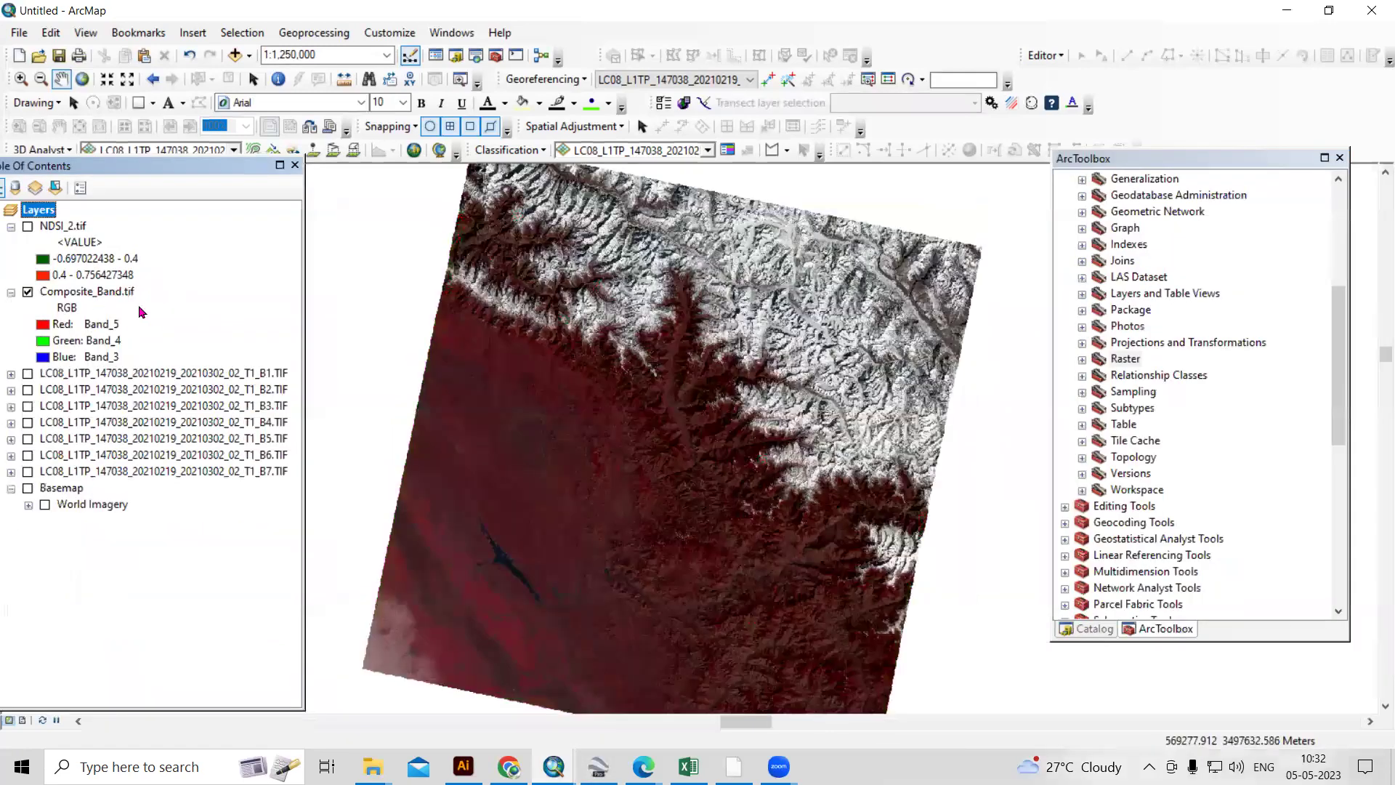
key("alt+Tab")
right_click(393, 304)
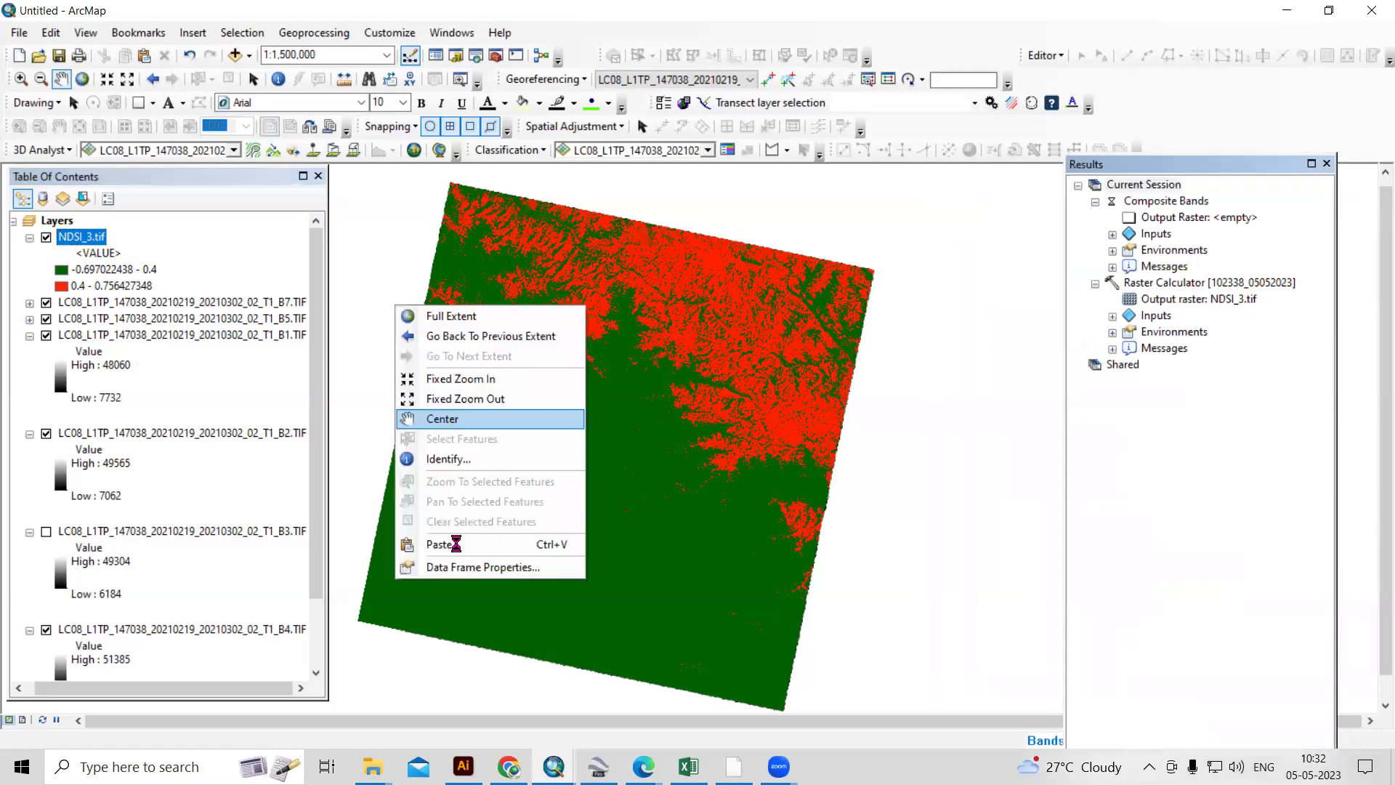
left_click(594, 448)
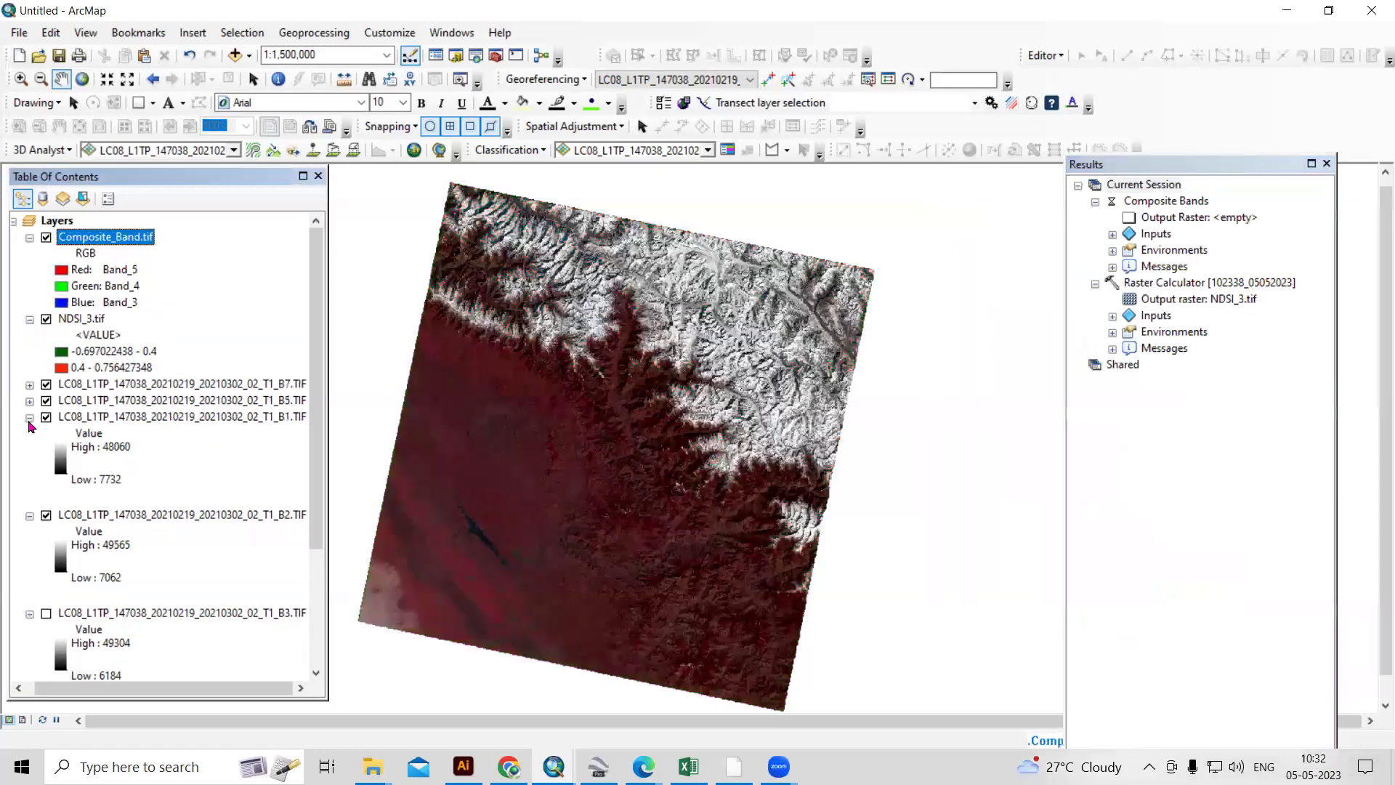
Step: Collapse the B1, B2 and B3 layer legends and turn off the B1, B2, B4, B5 and B7 layers
left_click(30, 416)
left_click(30, 433)
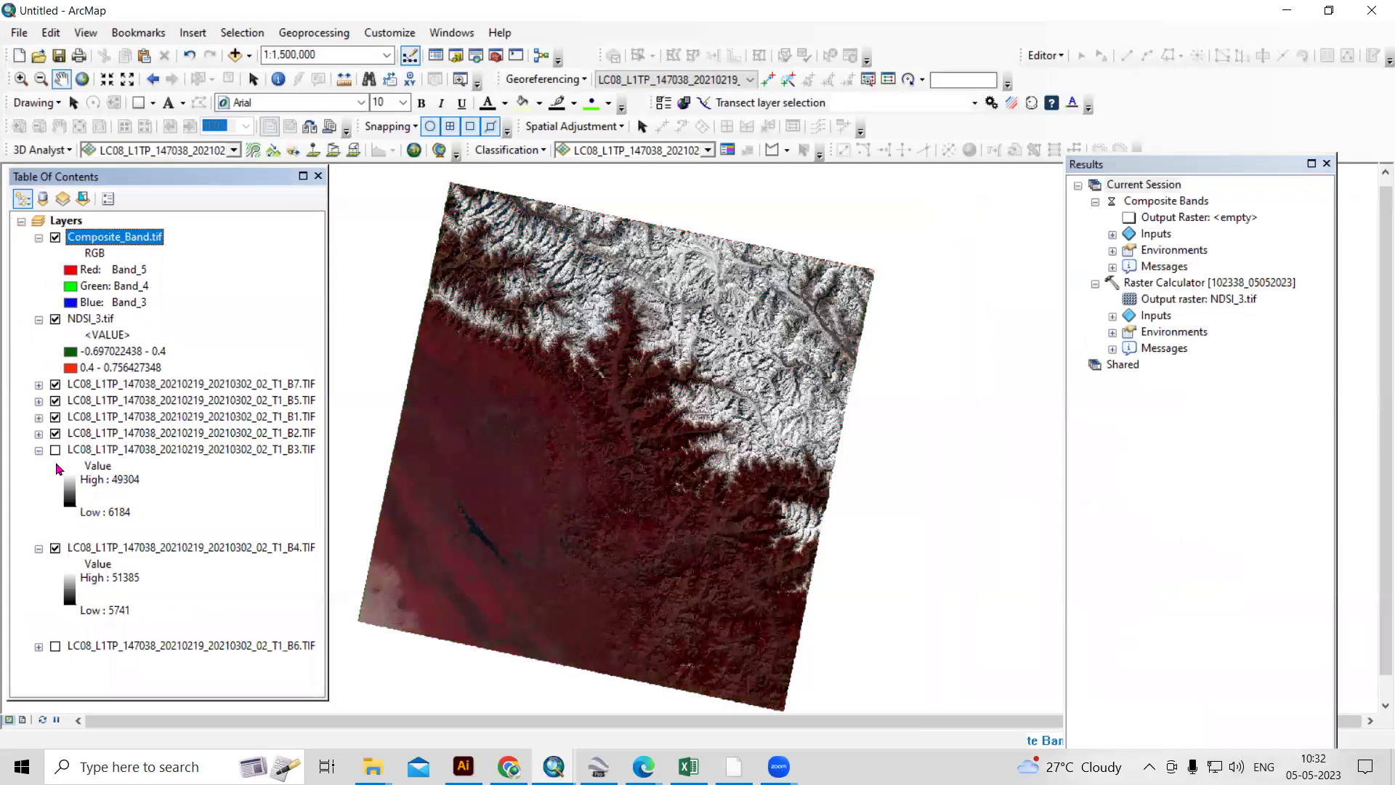
left_click(56, 465)
left_click(55, 433)
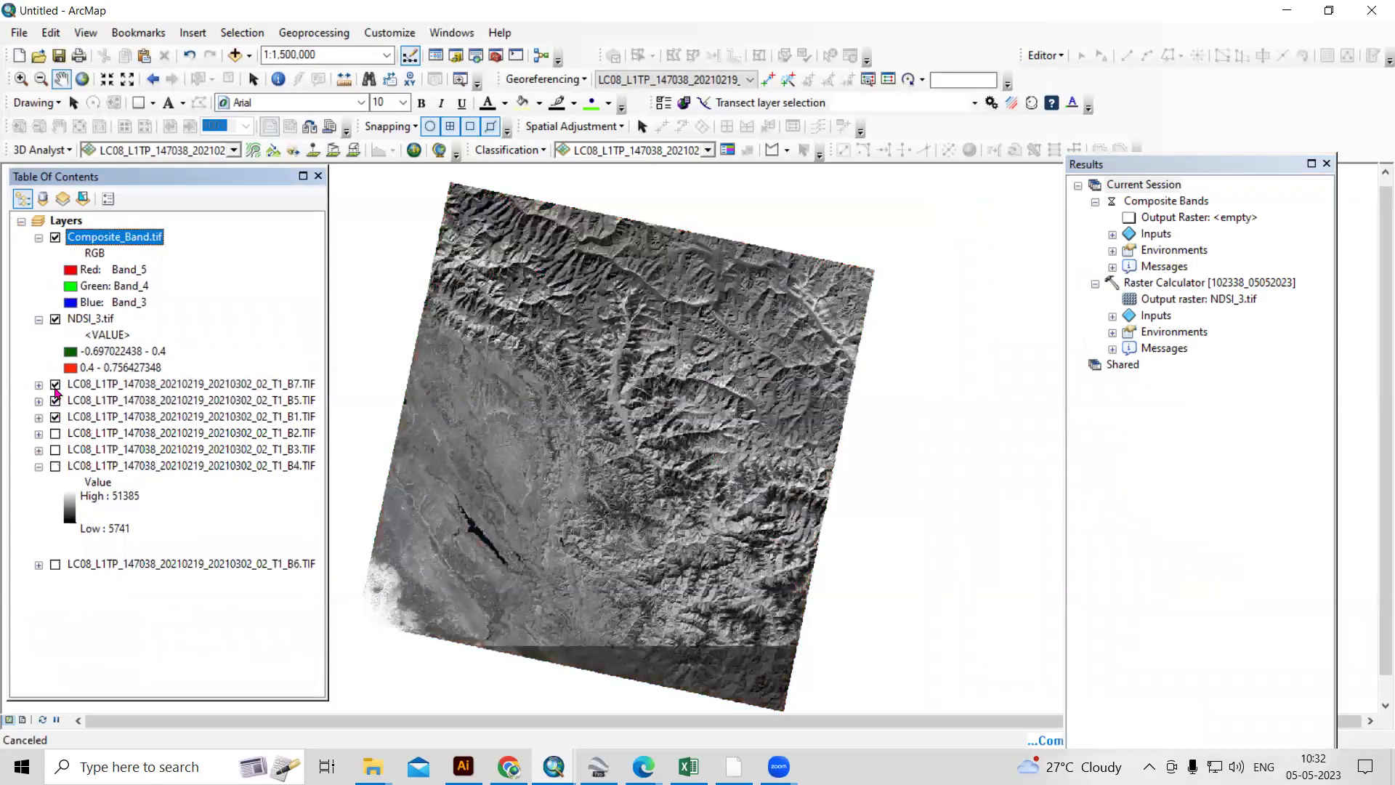
left_click(55, 383)
left_click(56, 401)
left_click(55, 417)
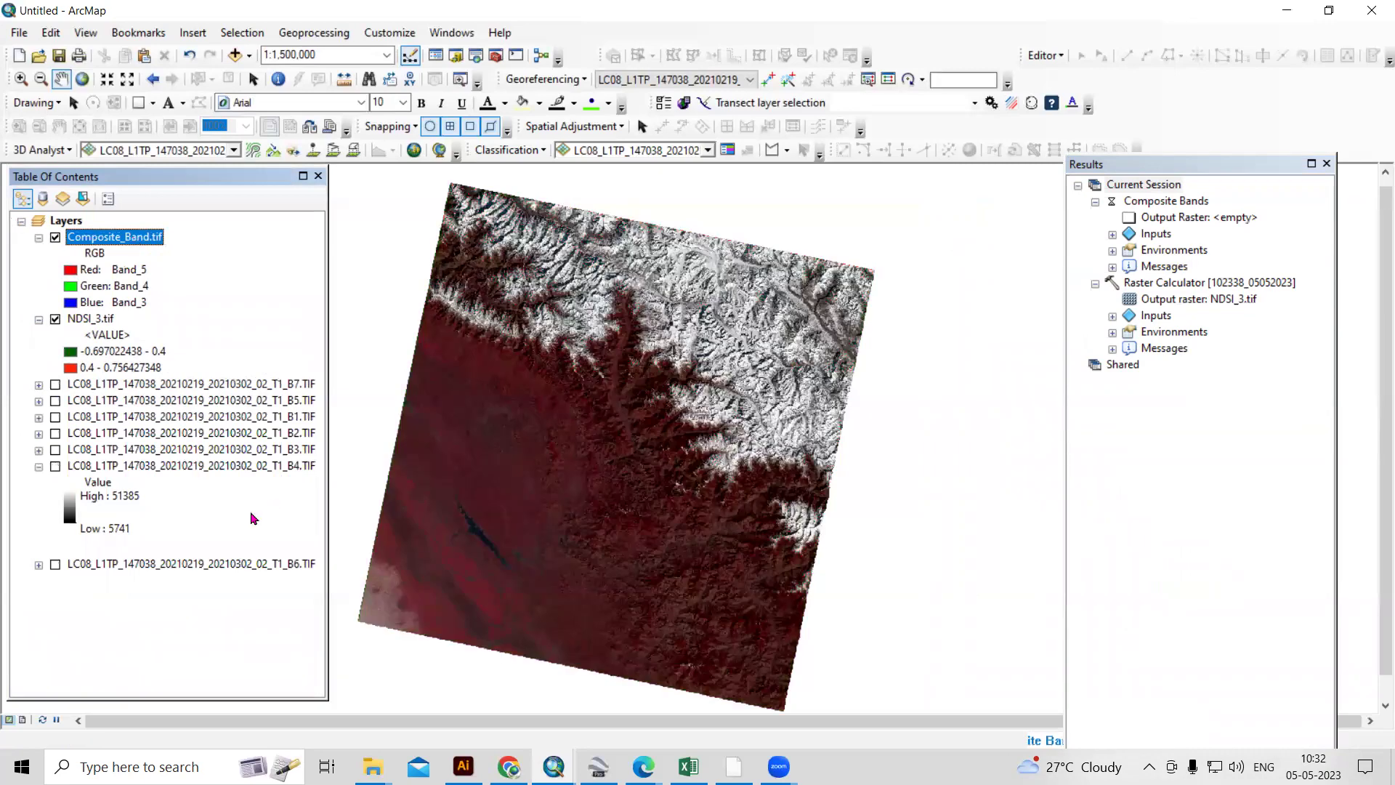
Step: Consult the USGS snow-index page, then set Composite_Band.tif's red, green and blue channels to Band_6, Band_5 and Band_4
right_click(130, 236)
left_click(237, 501)
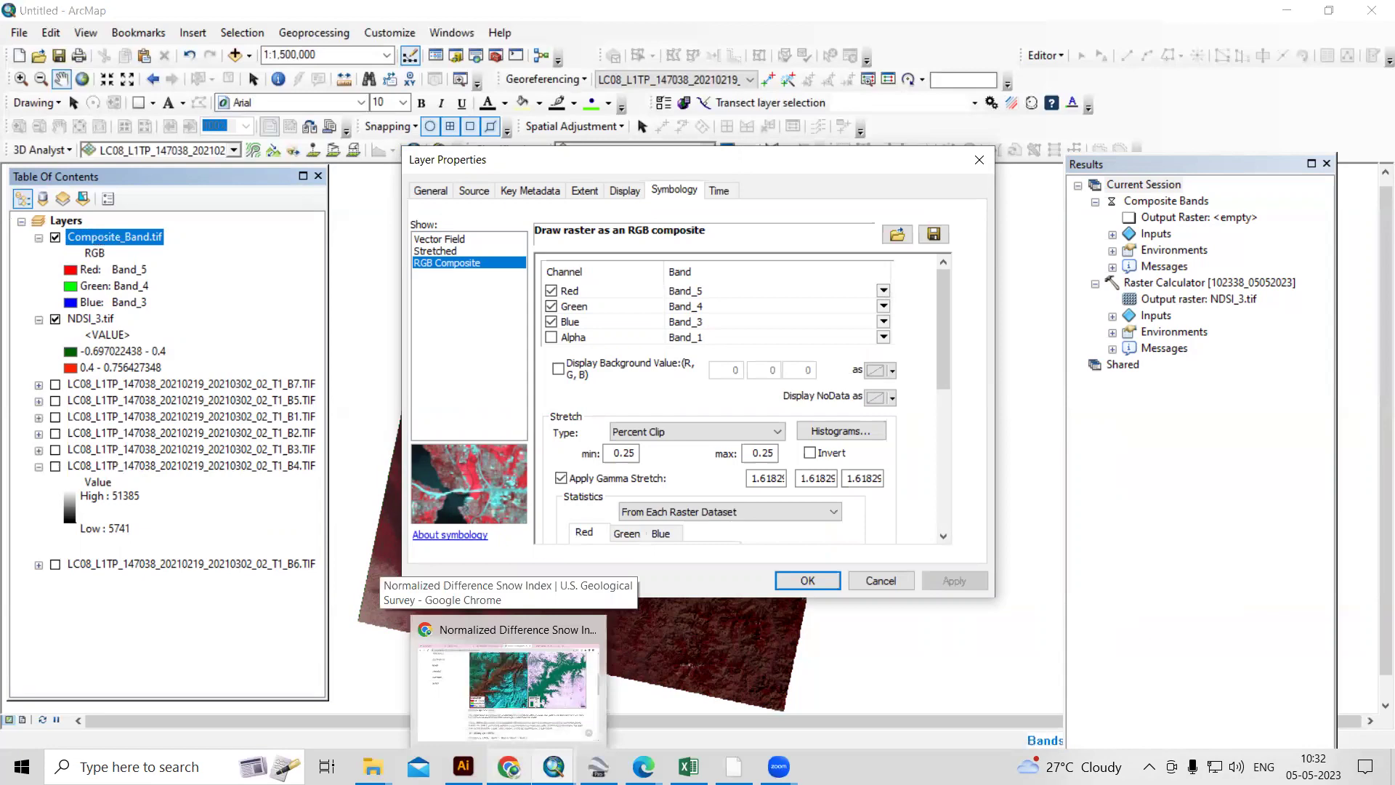
left_click(509, 723)
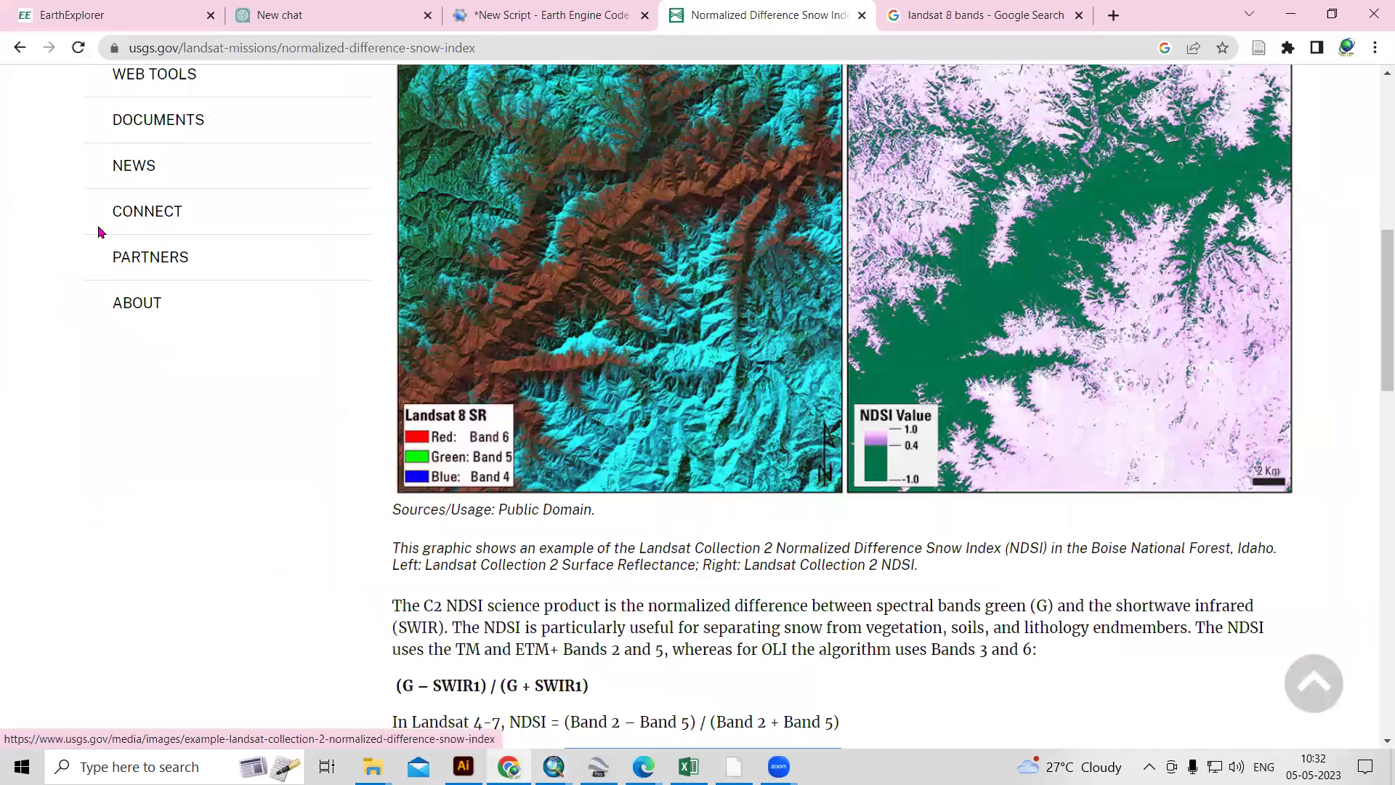
key("alt+Tab")
left_click(882, 290)
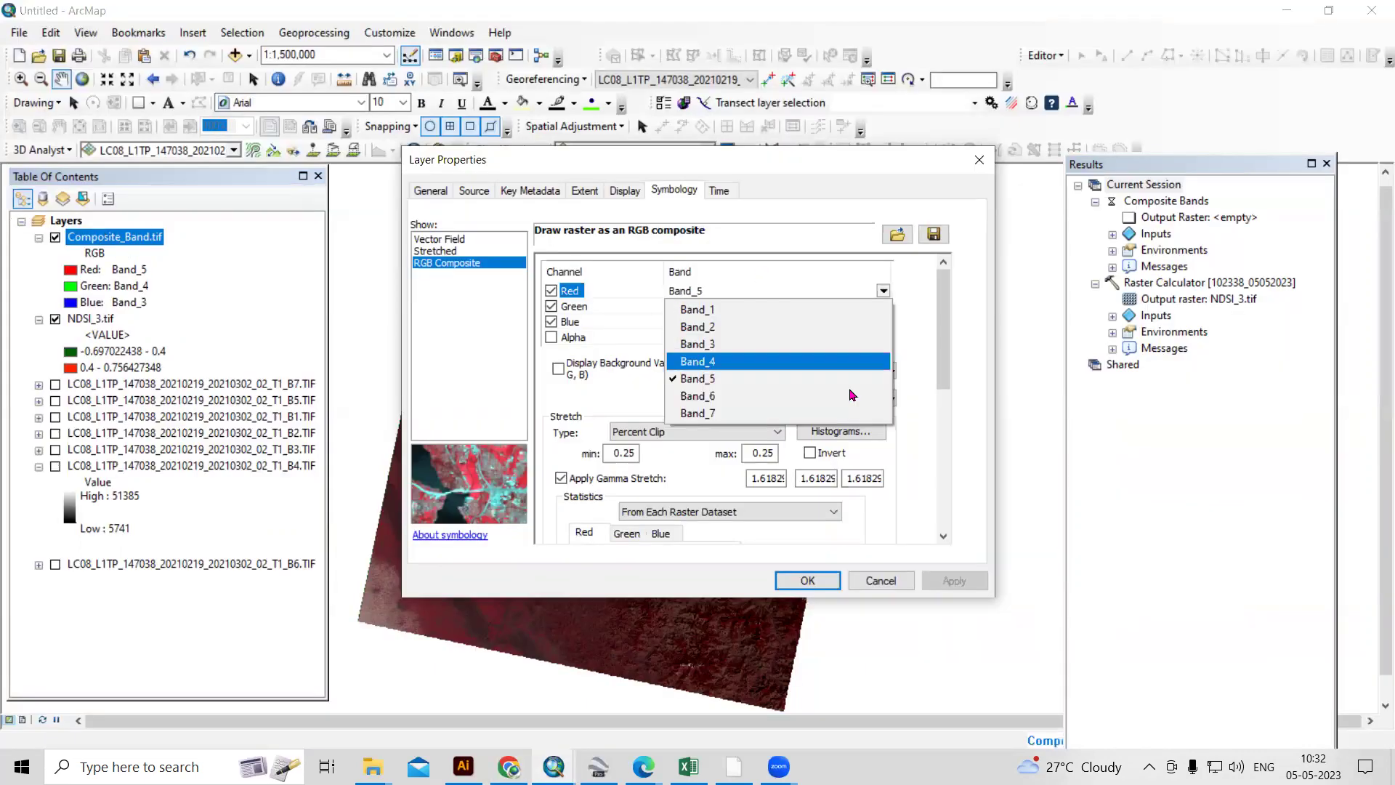
left_click(843, 369)
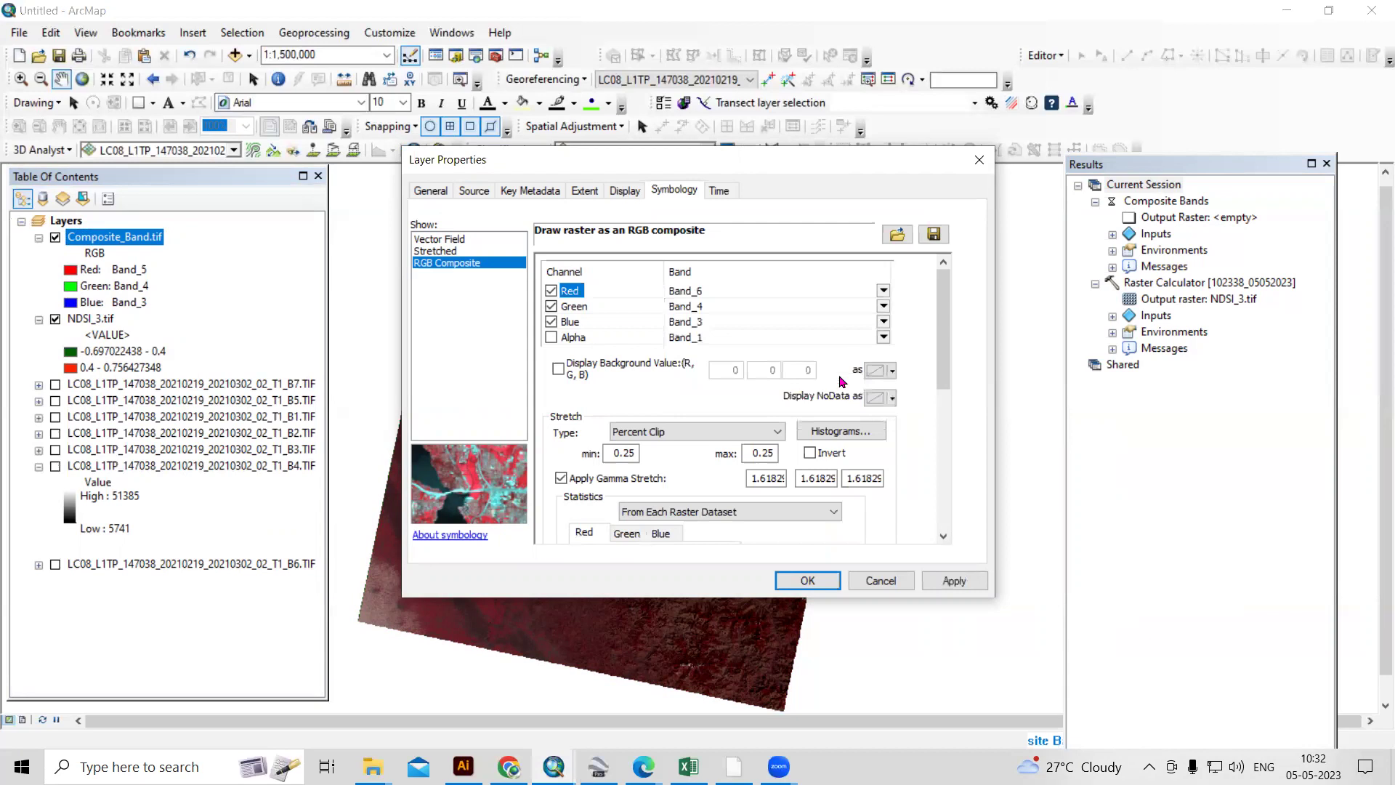
left_click(883, 306)
left_click(868, 394)
key("Down")
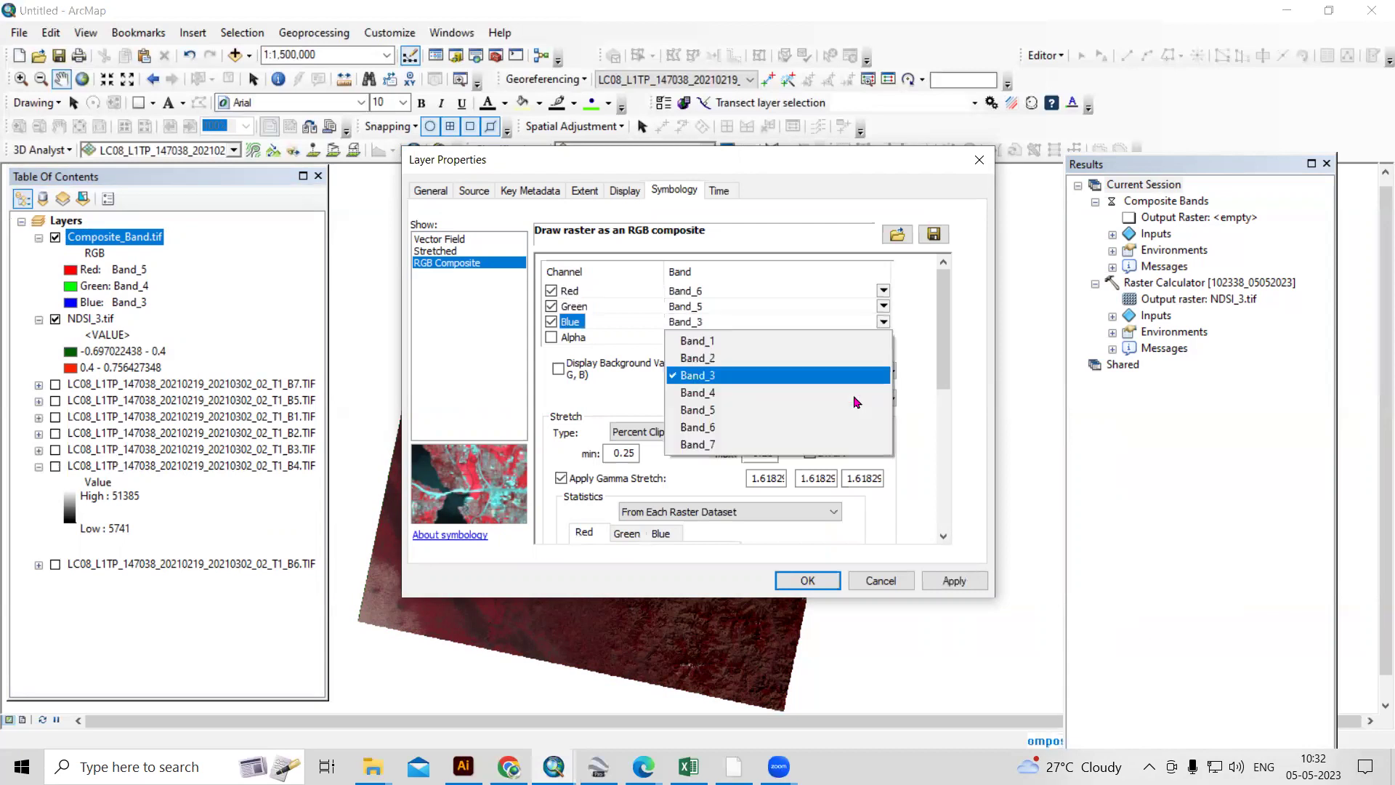
left_click(857, 402)
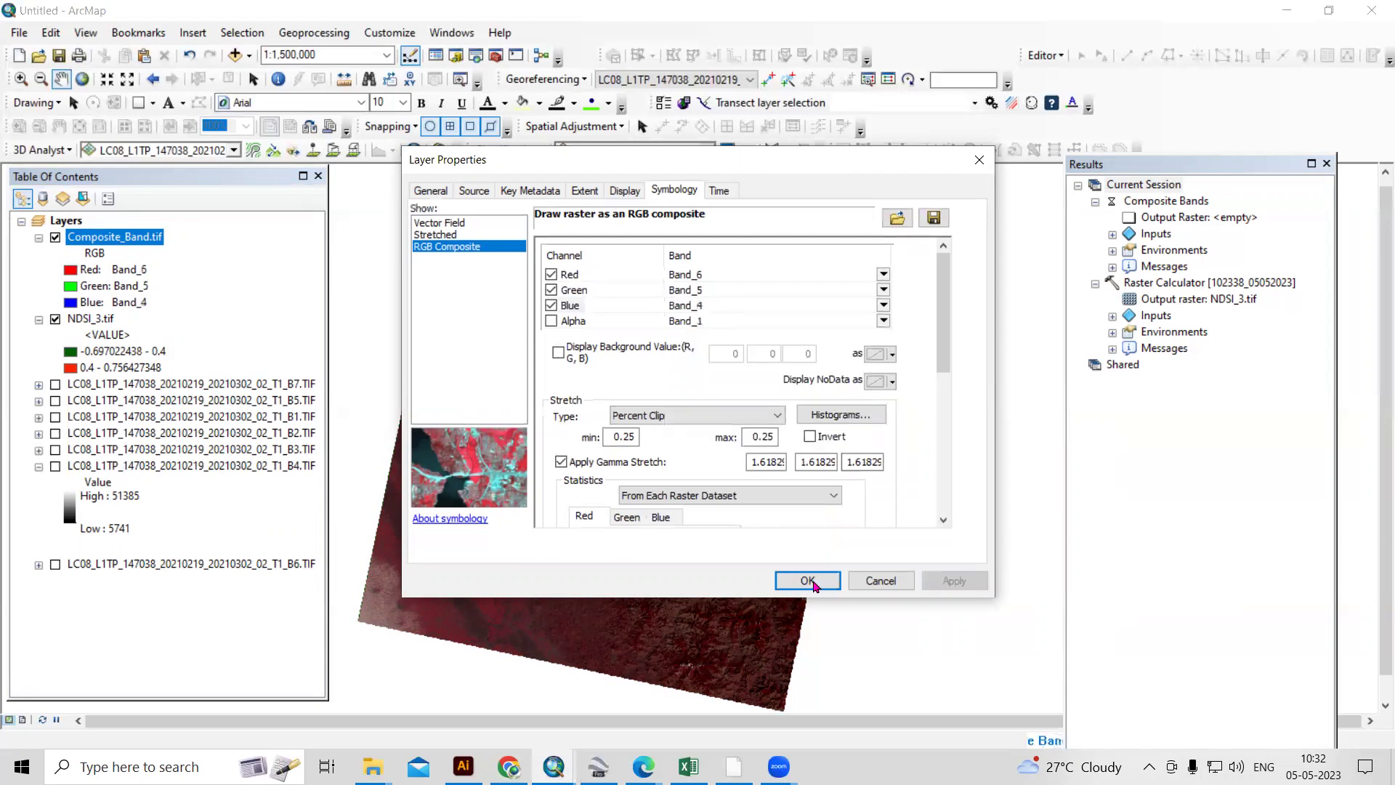
left_click(808, 581)
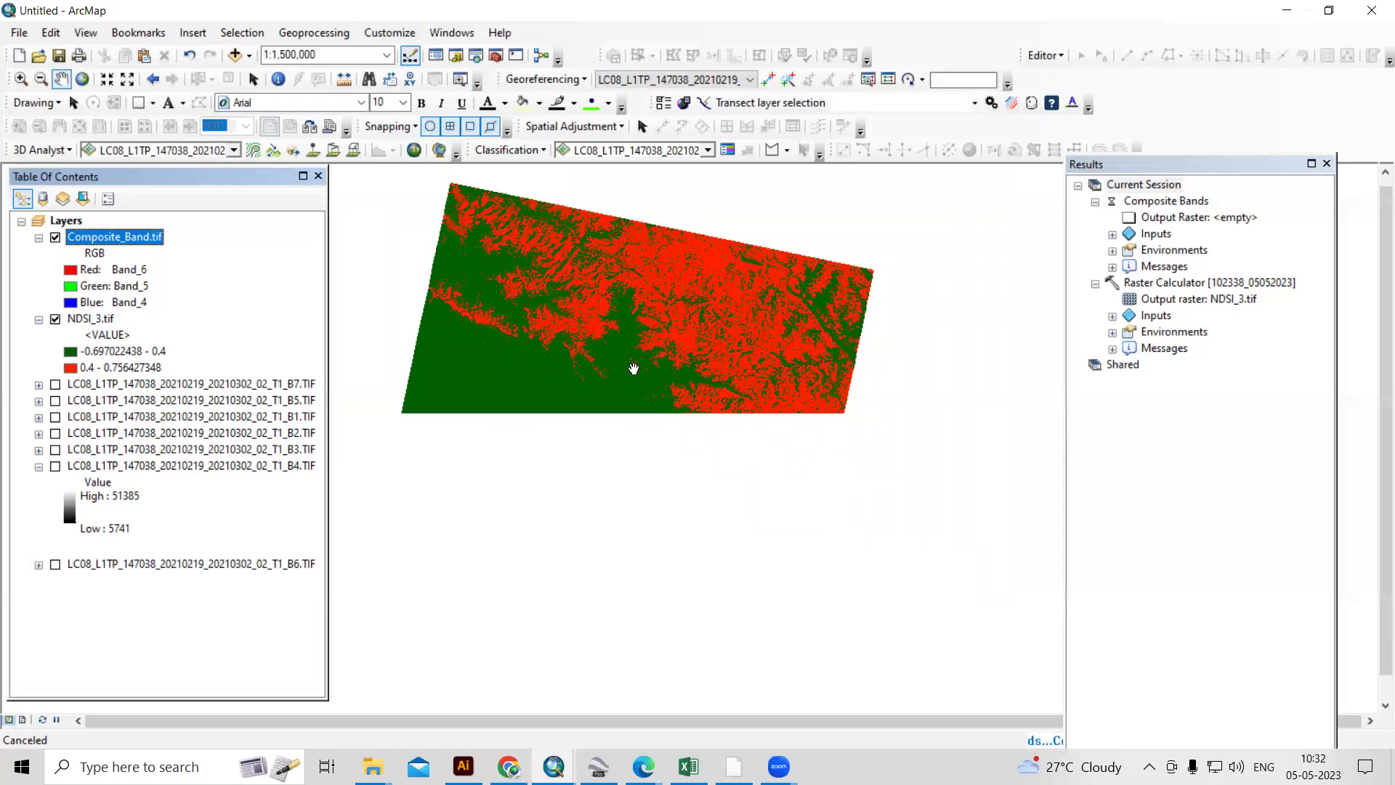
Step: Examine the snow-covered mountains in the composite closely and move NDSI_3.tif above Composite_Band.tif in the layer list
scroll(633, 368, "up", 2)
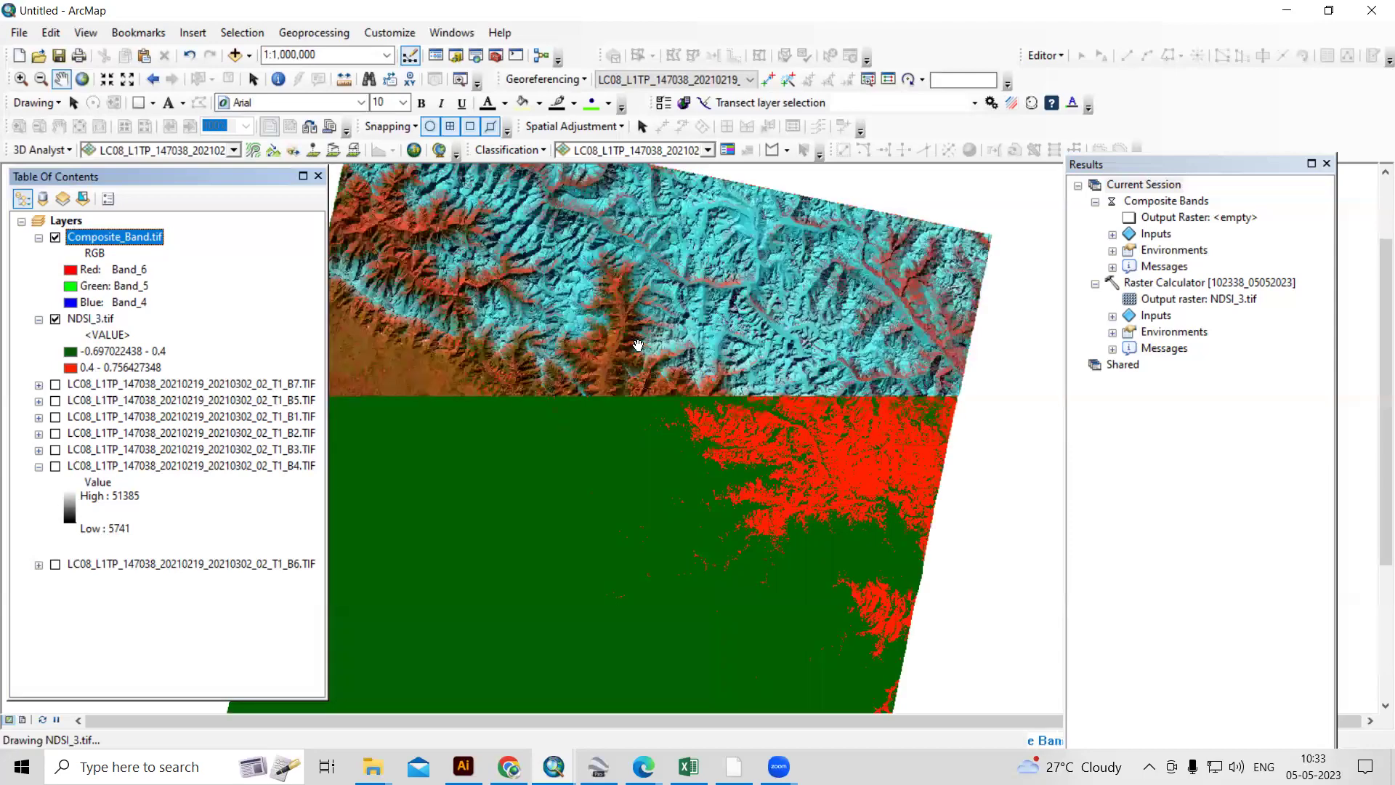
left_click_drag(643, 310, 746, 408)
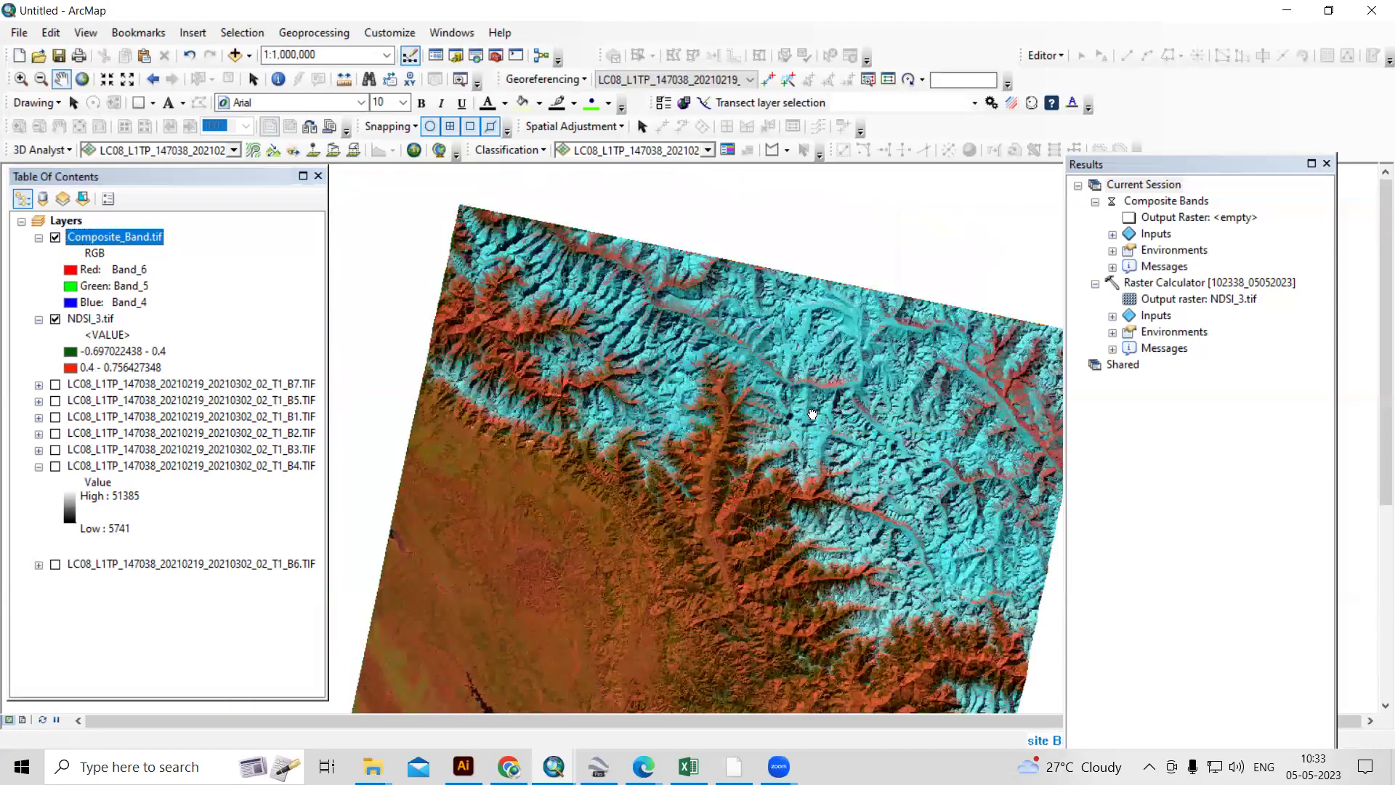
left_click_drag(812, 414, 743, 384)
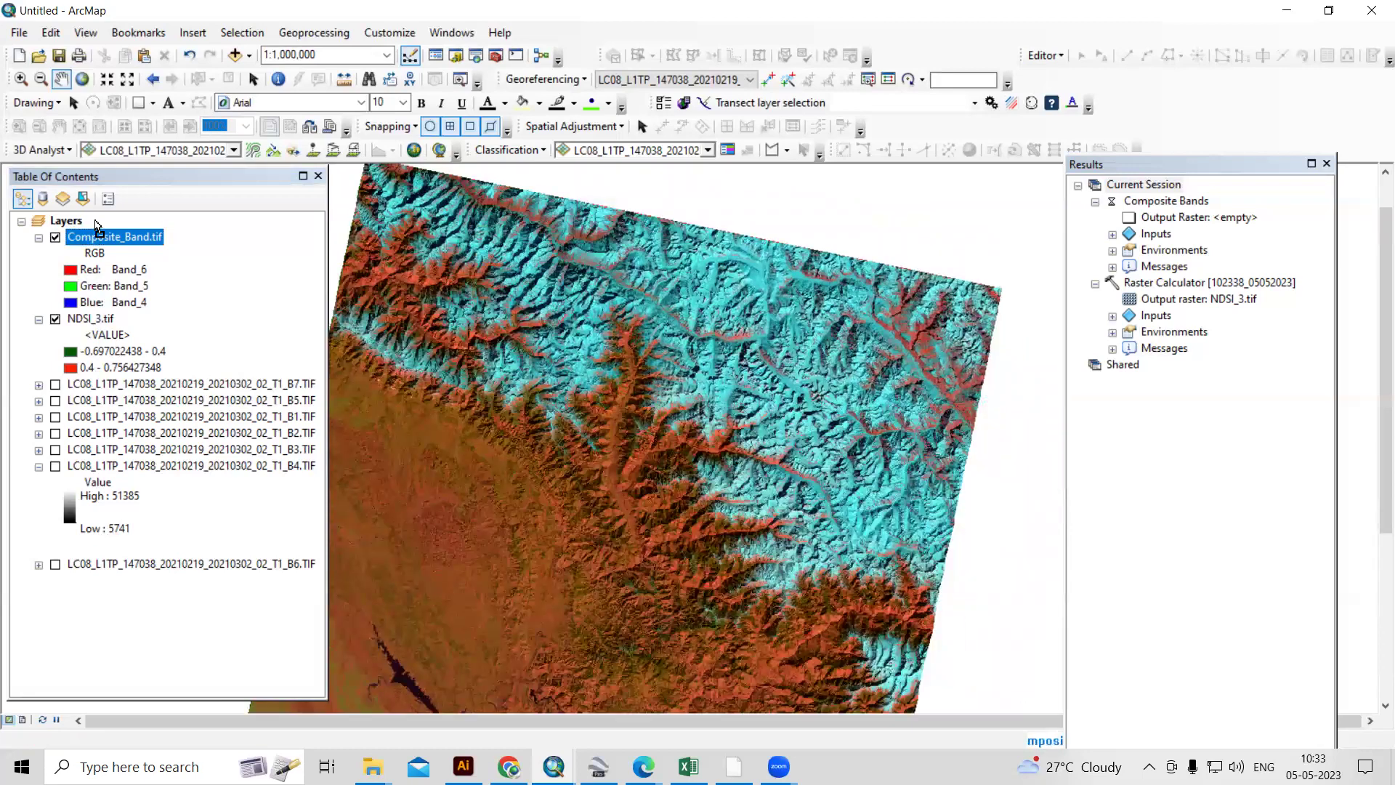
left_click(100, 319)
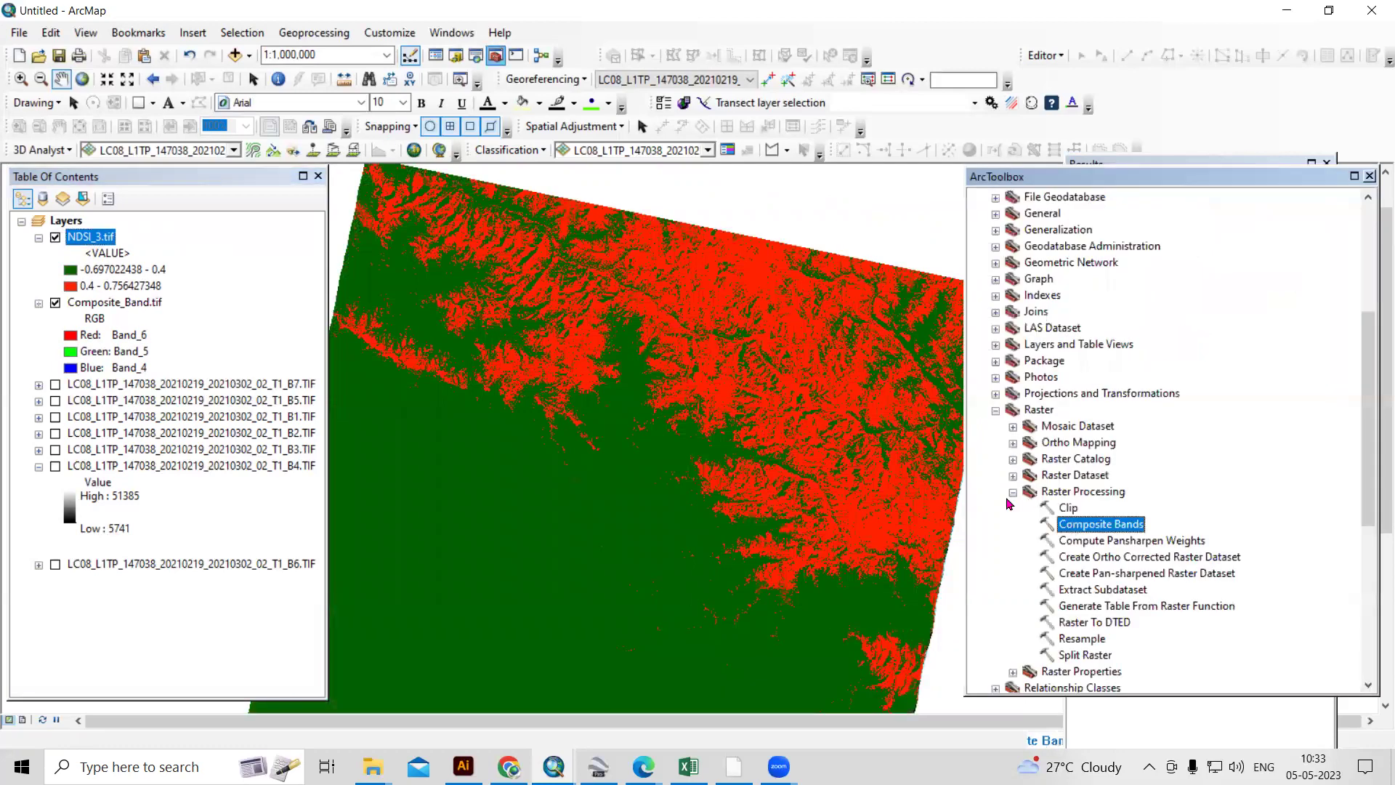
Step: Open the Spatial Analyst Reclassify tool and set NDSI_3.tif as its input raster
key("Left")
key("Left")
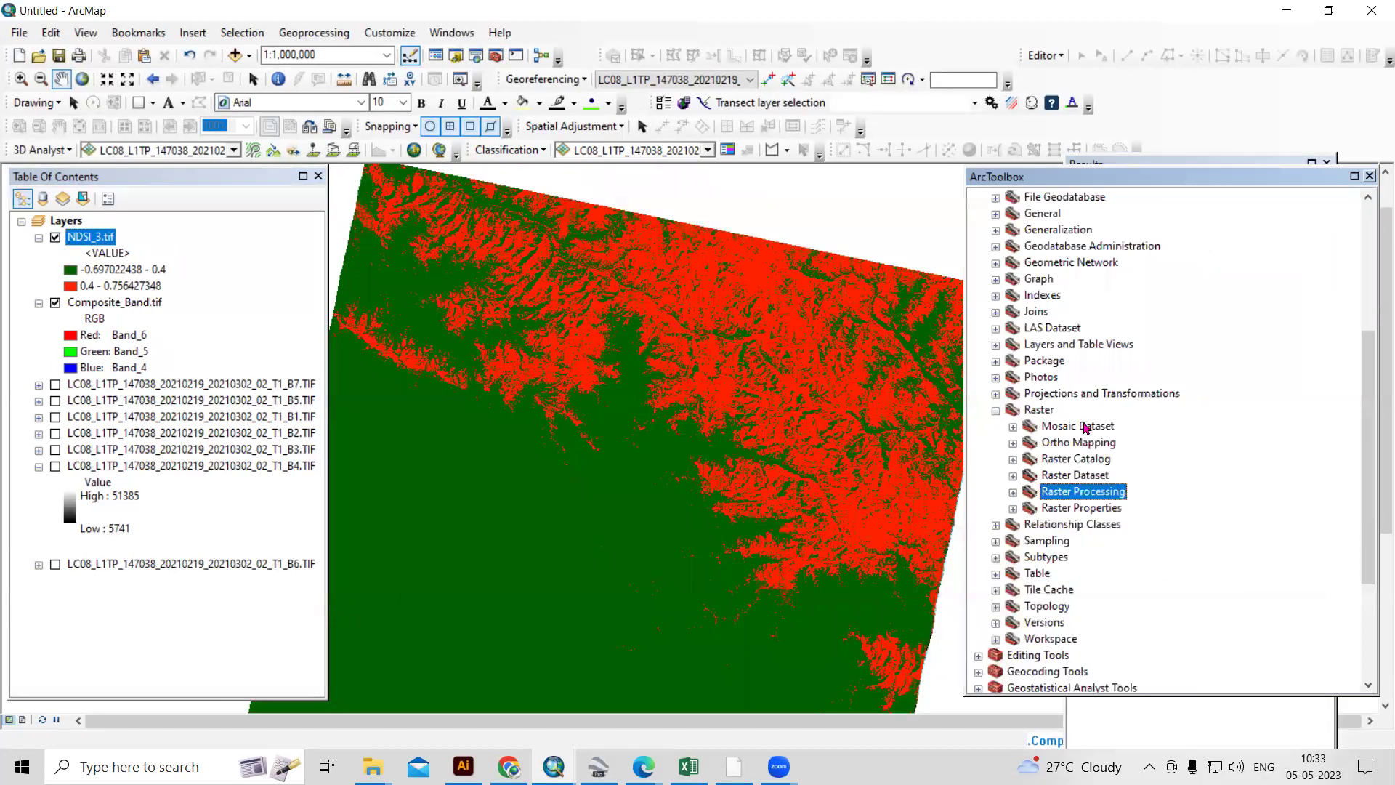
key("Left")
key("Left")
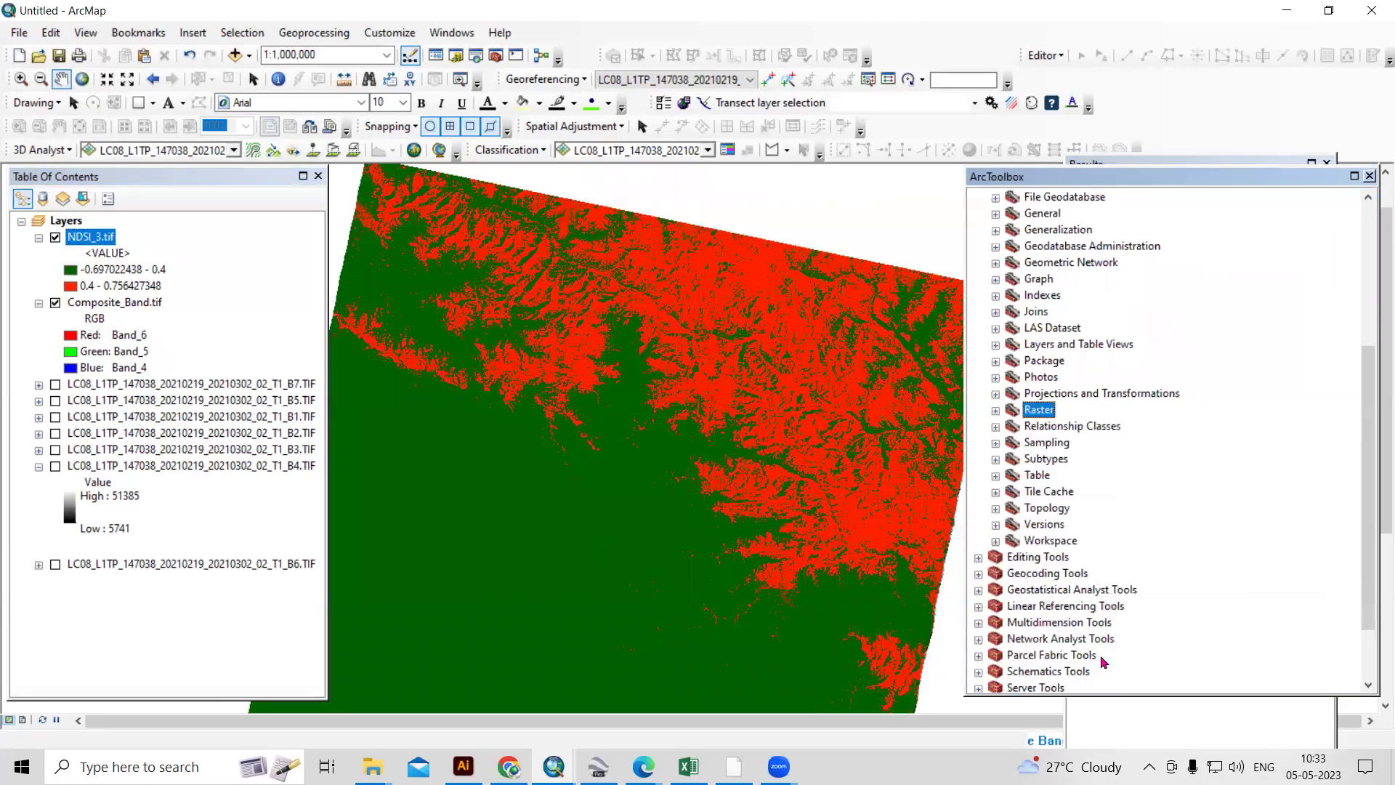
scroll(1052, 641, "down", 2)
double_click(1053, 640)
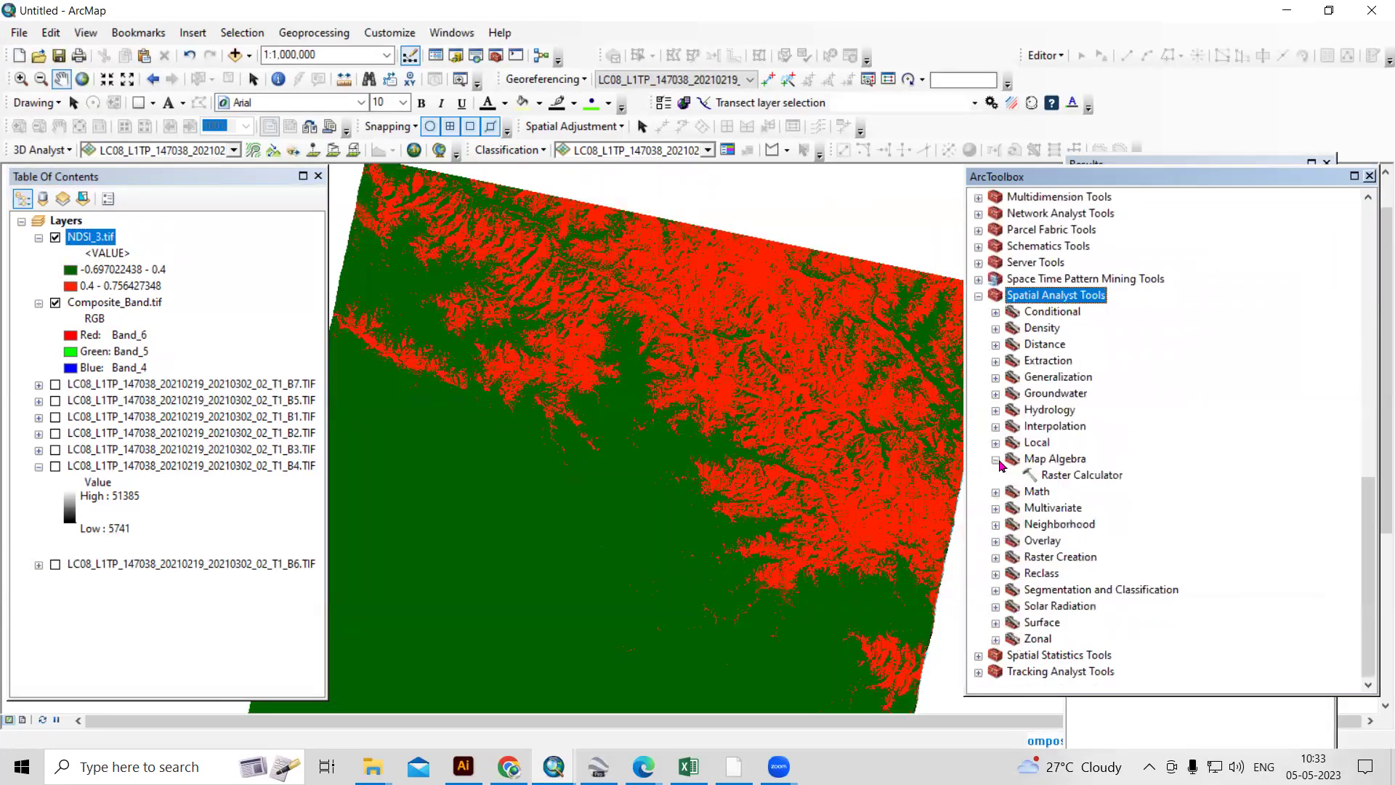
left_click(996, 460)
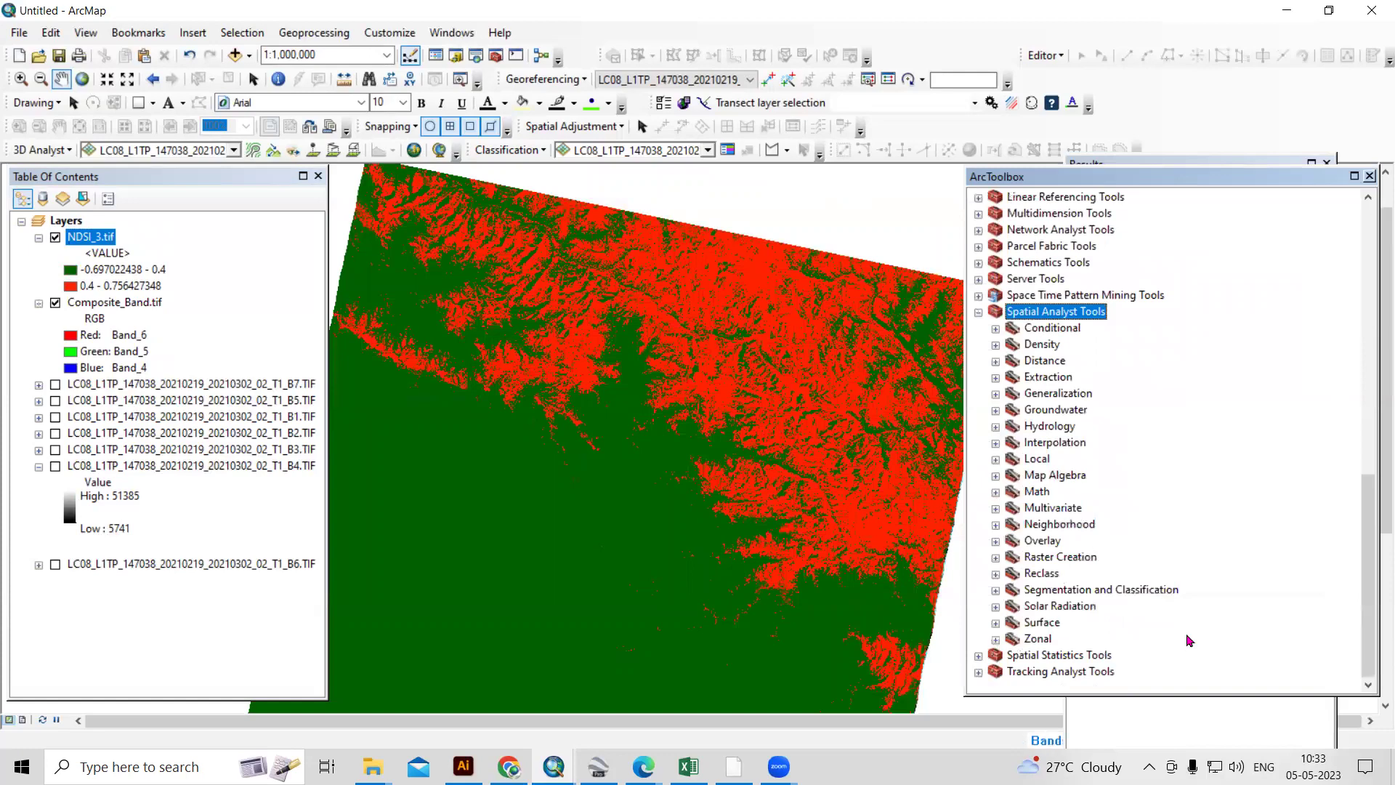
double_click(1043, 573)
scroll(1070, 552, "down", 2)
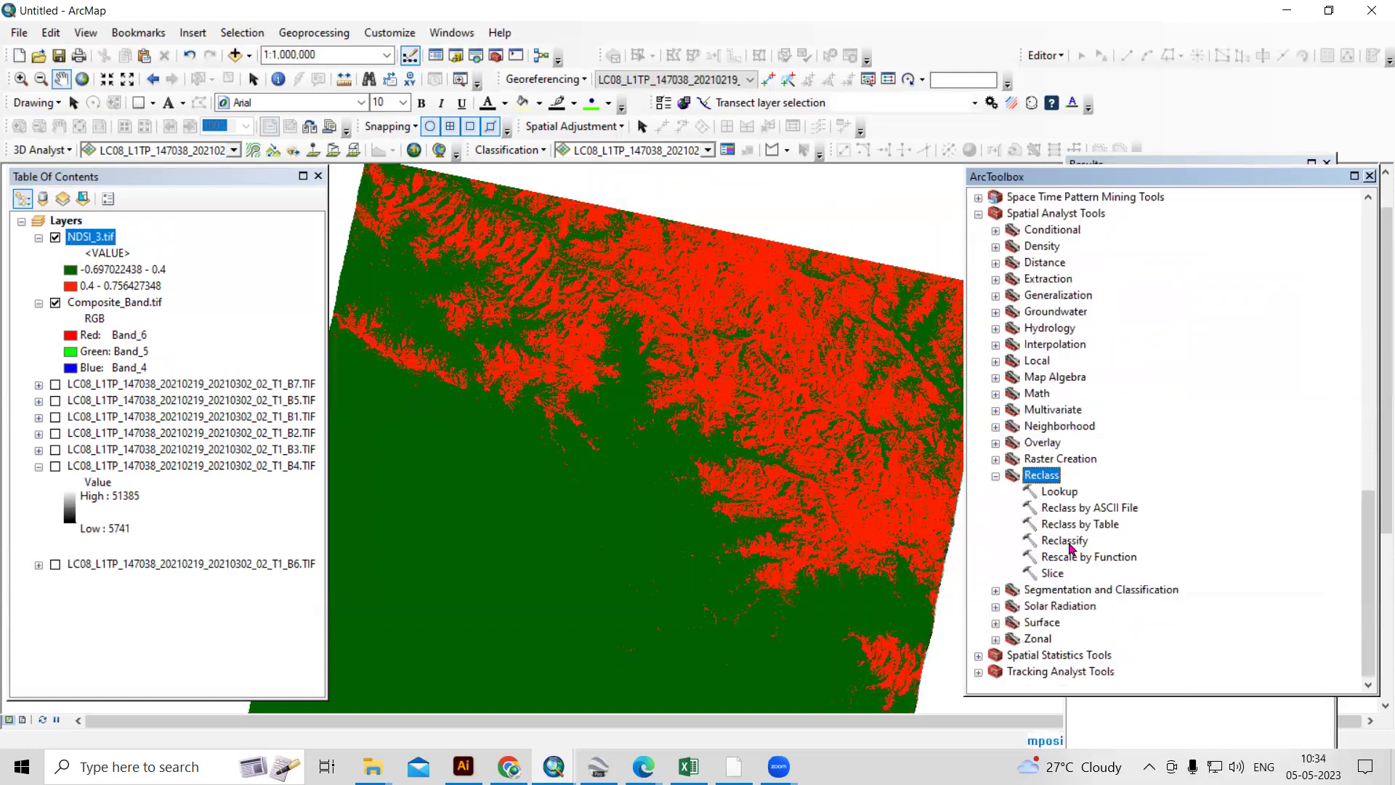
double_click(1070, 543)
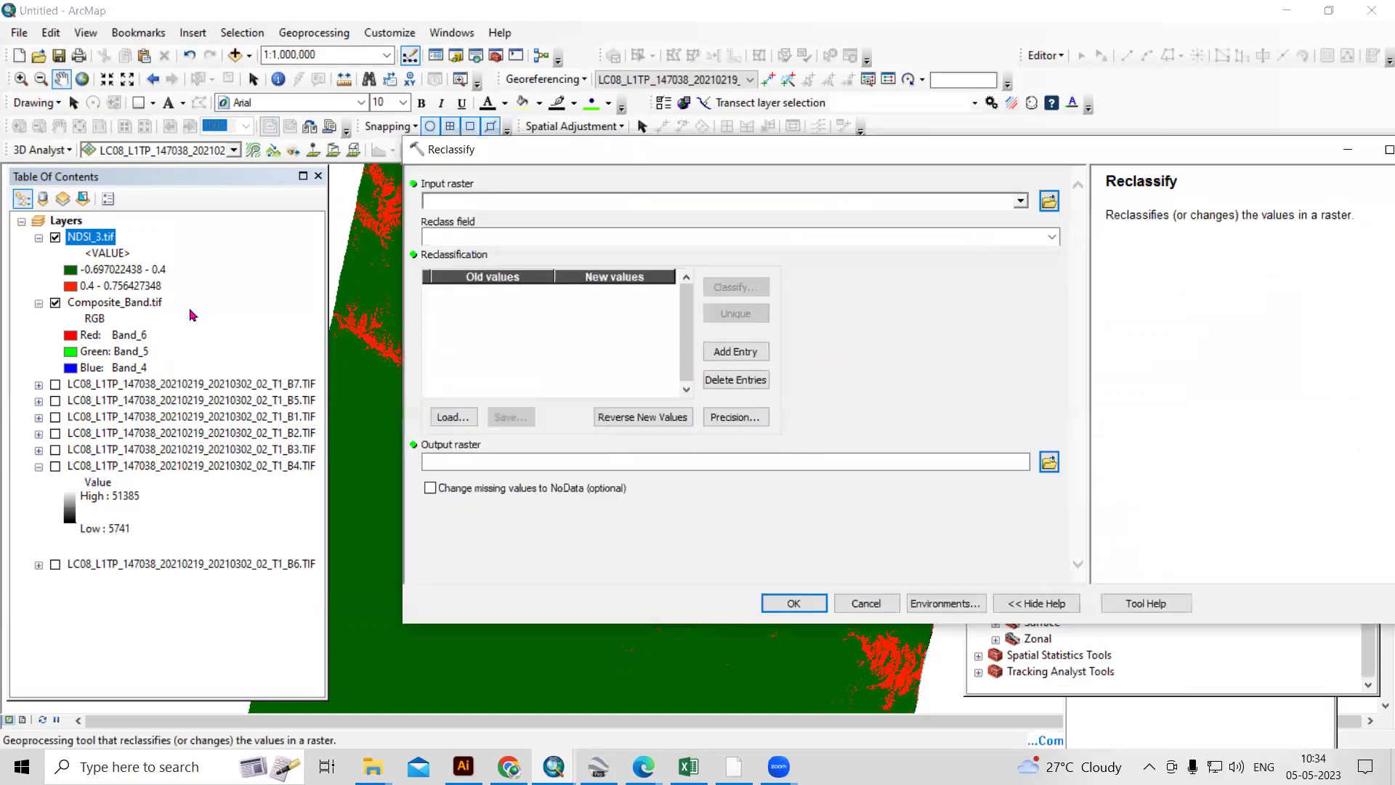
left_click_drag(499, 207, 525, 205)
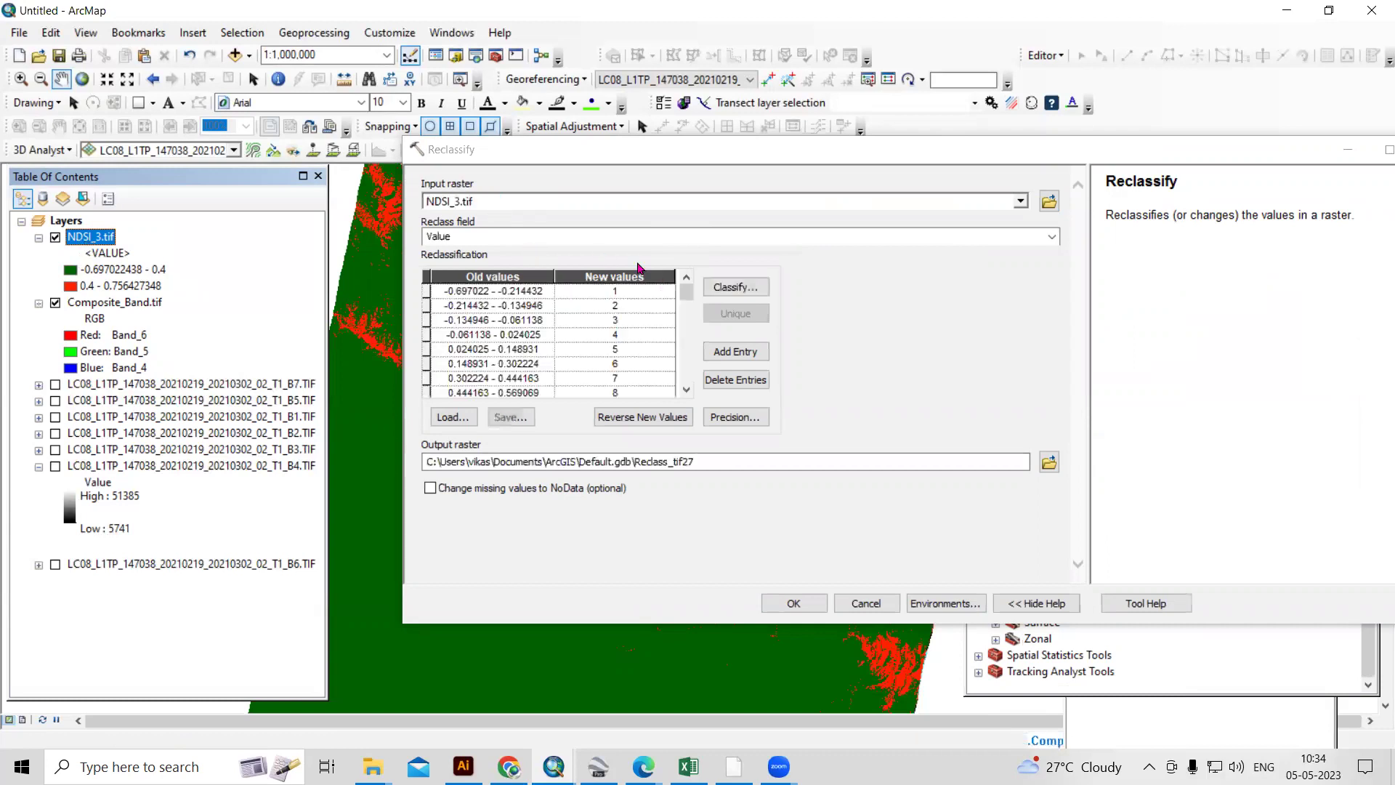
Step: Classify the NDSI values into 2 classes with the first break value at 0.4
left_click(748, 289)
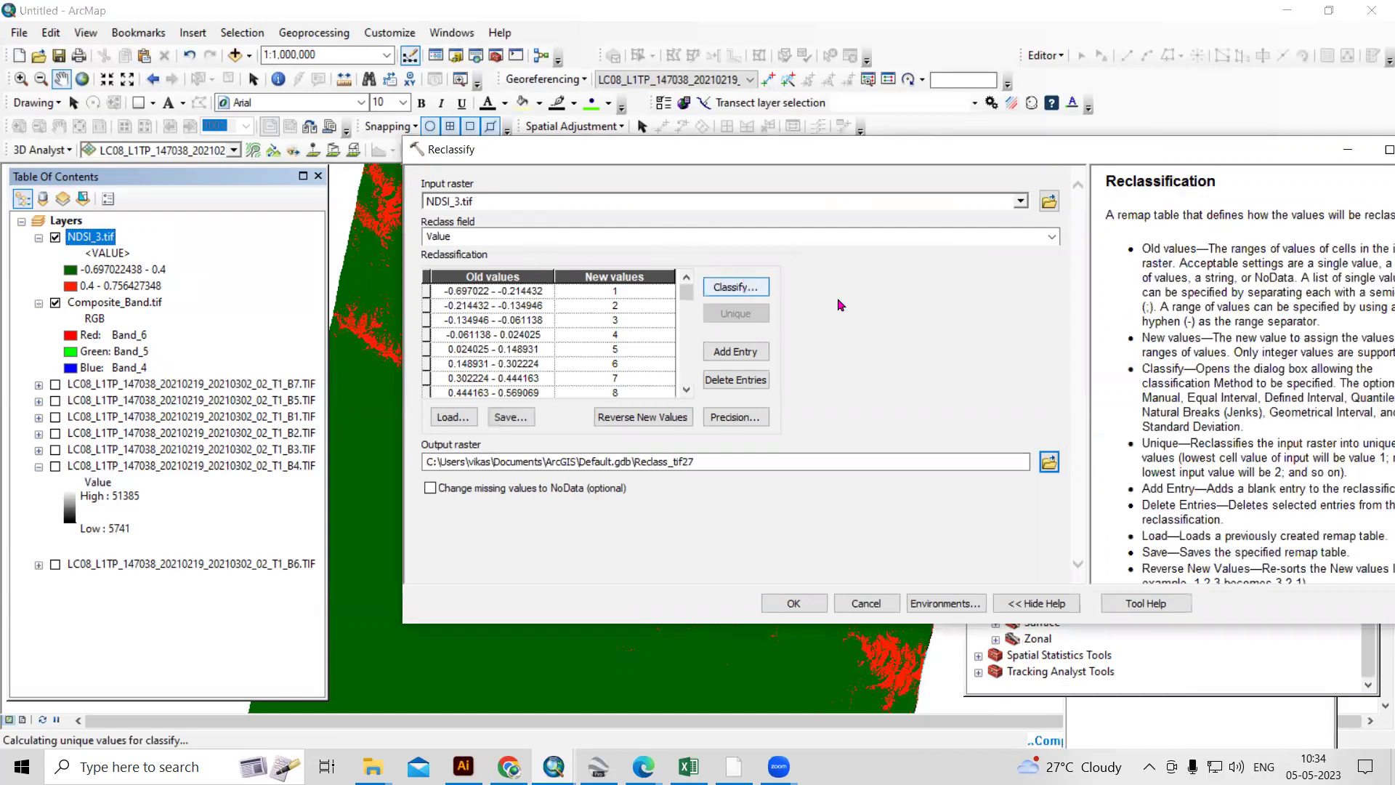
left_click(775, 237)
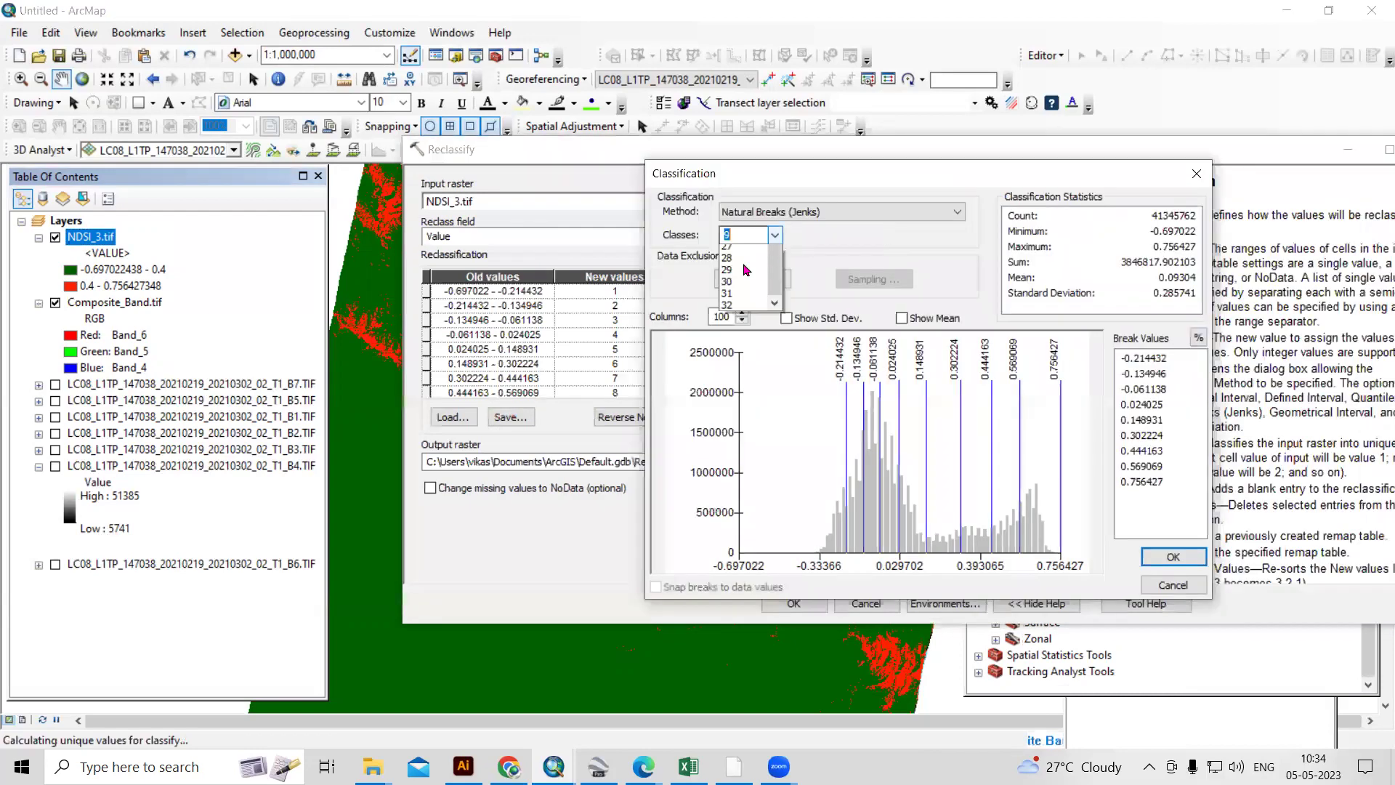
left_click(730, 272)
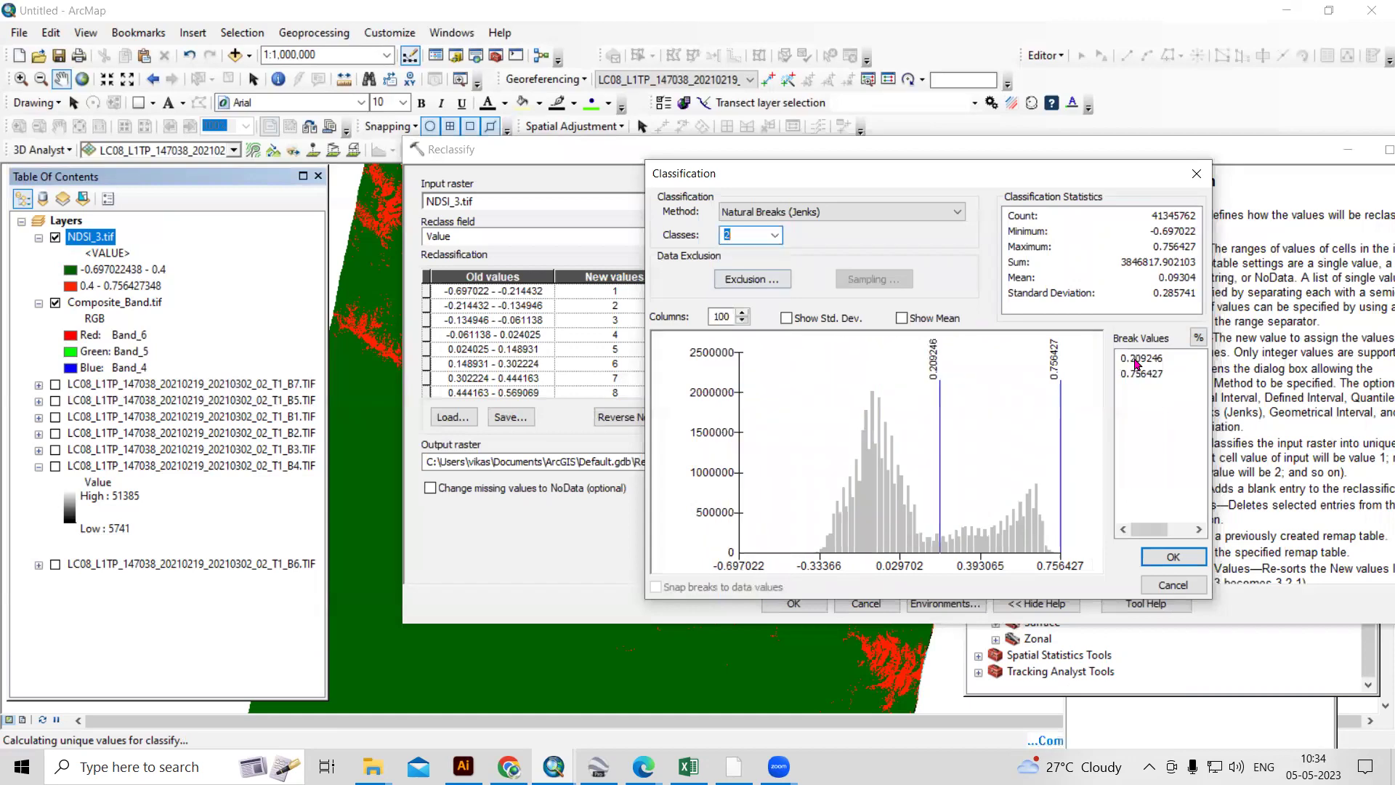
left_click(1137, 359)
type("0.4")
left_click(1172, 561)
left_click(1172, 557)
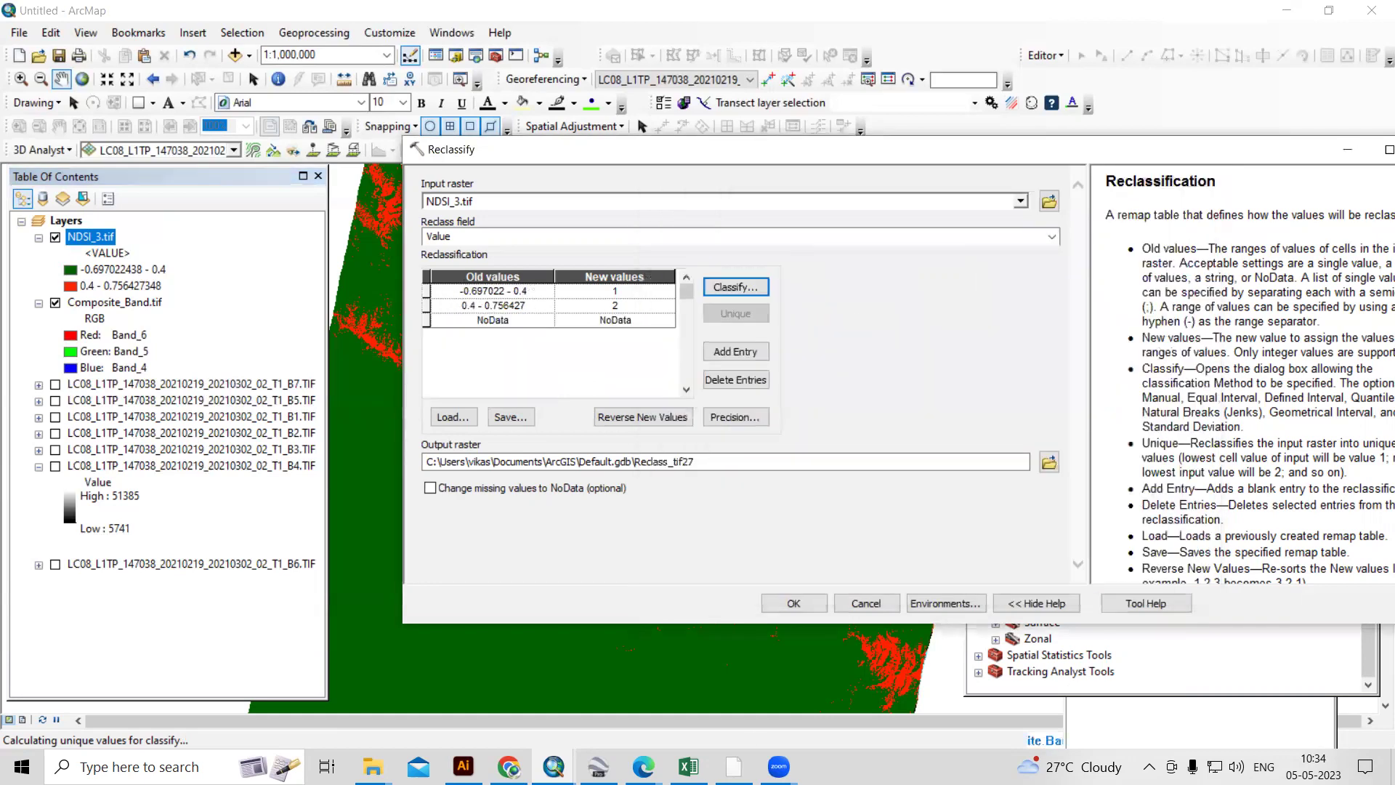
Step: Check the NDSI value legend and the Landsat 8-9 formula on the USGS snow-index page
left_click(552, 680)
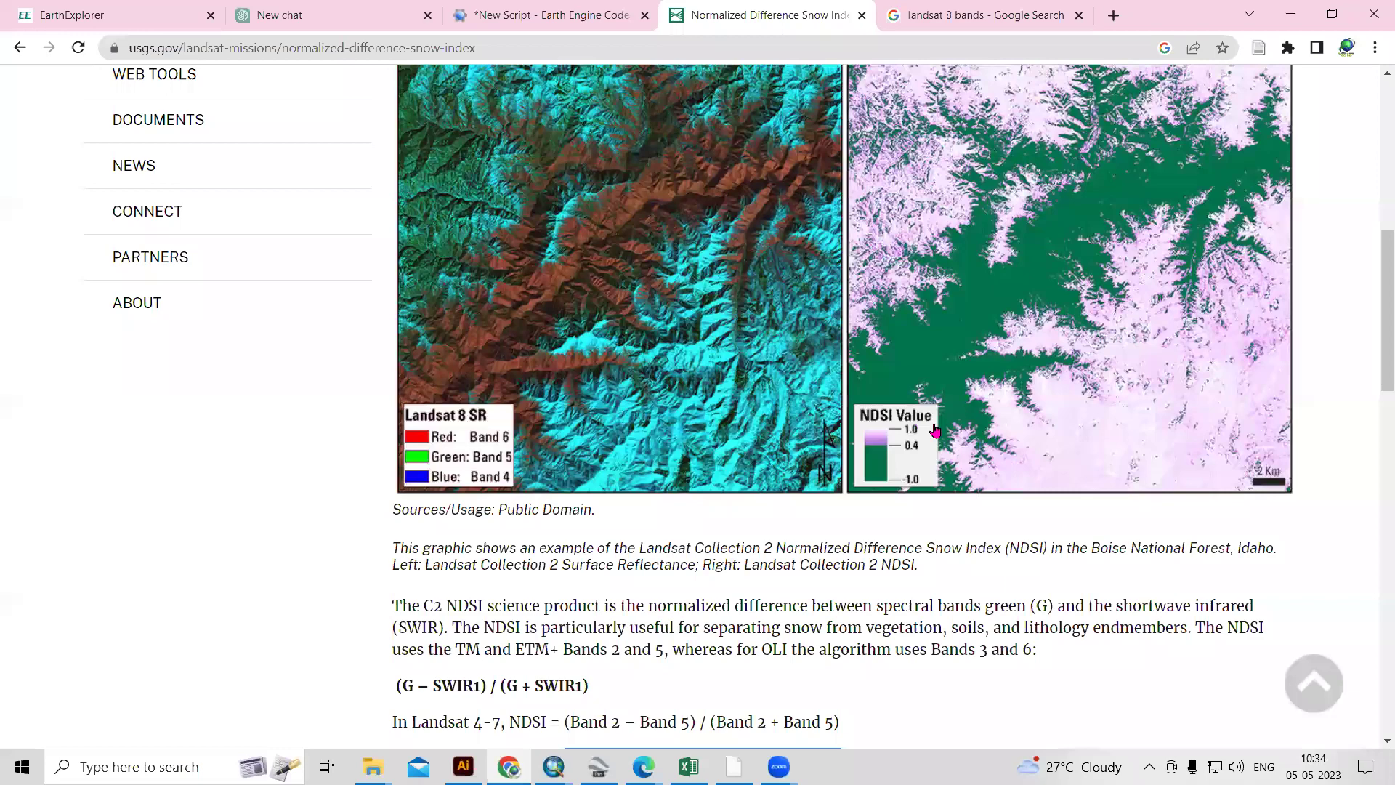
scroll(912, 581, "down", 2)
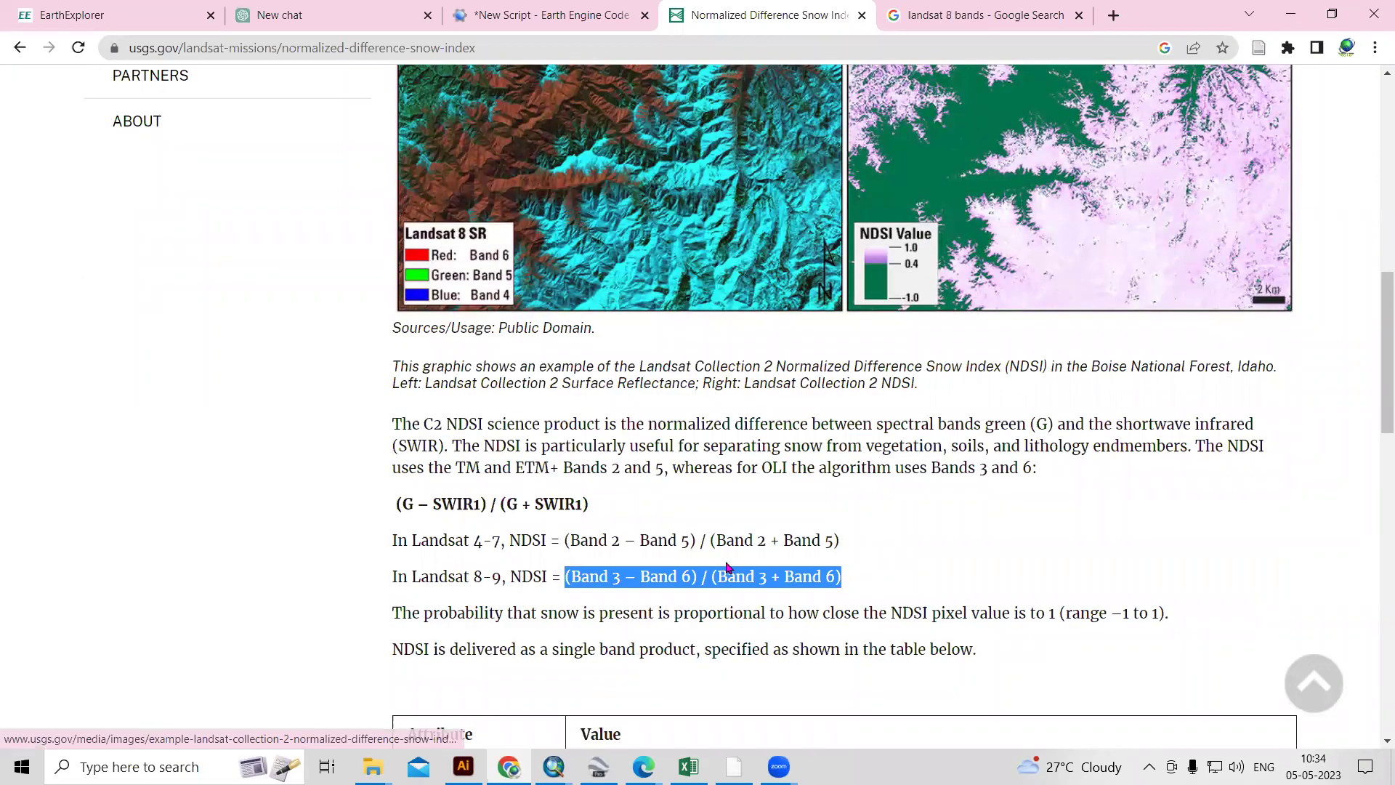
left_click(1290, 13)
Step: Set the output raster to Rc_NDSI3.tif in the NDSI folder and run Reclassify
left_click(1049, 463)
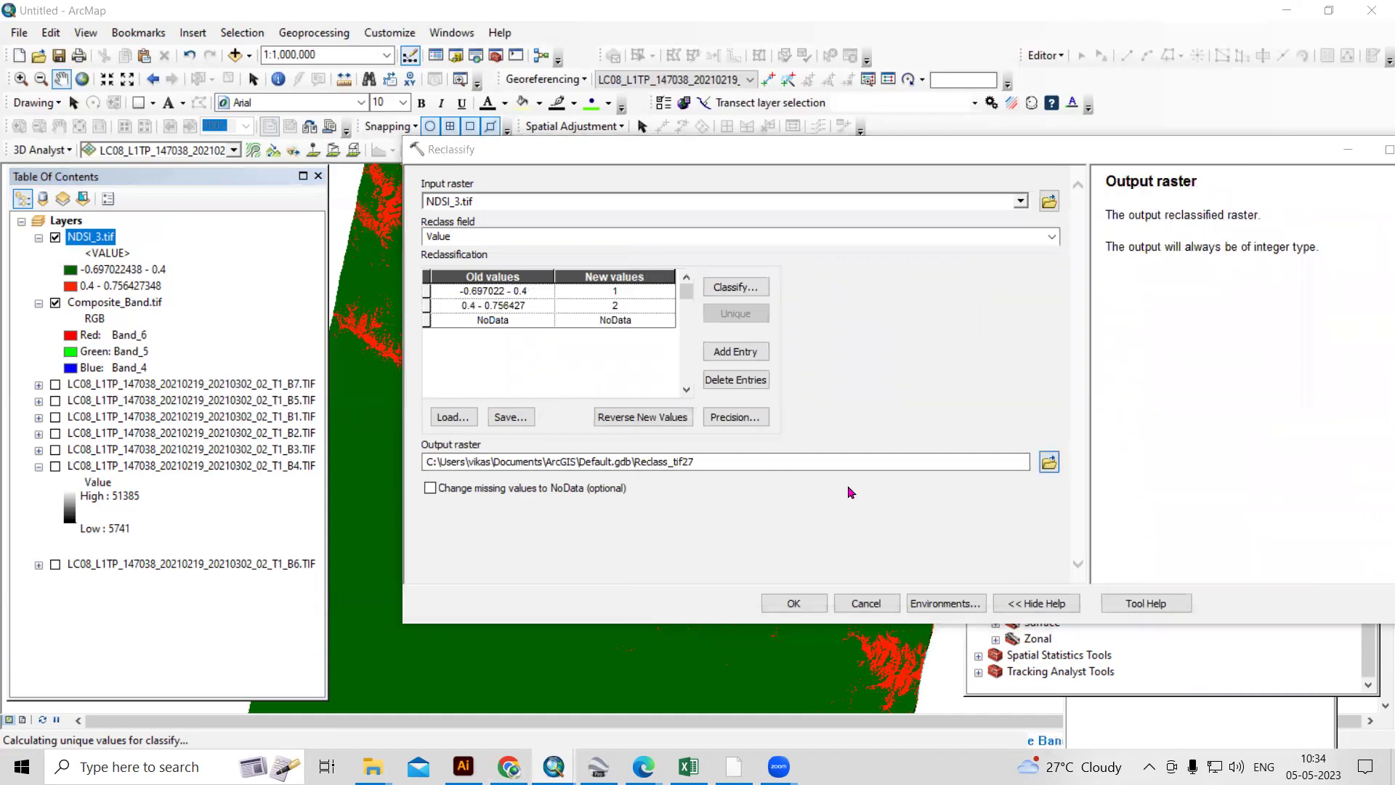
type("Rc_NDSI")
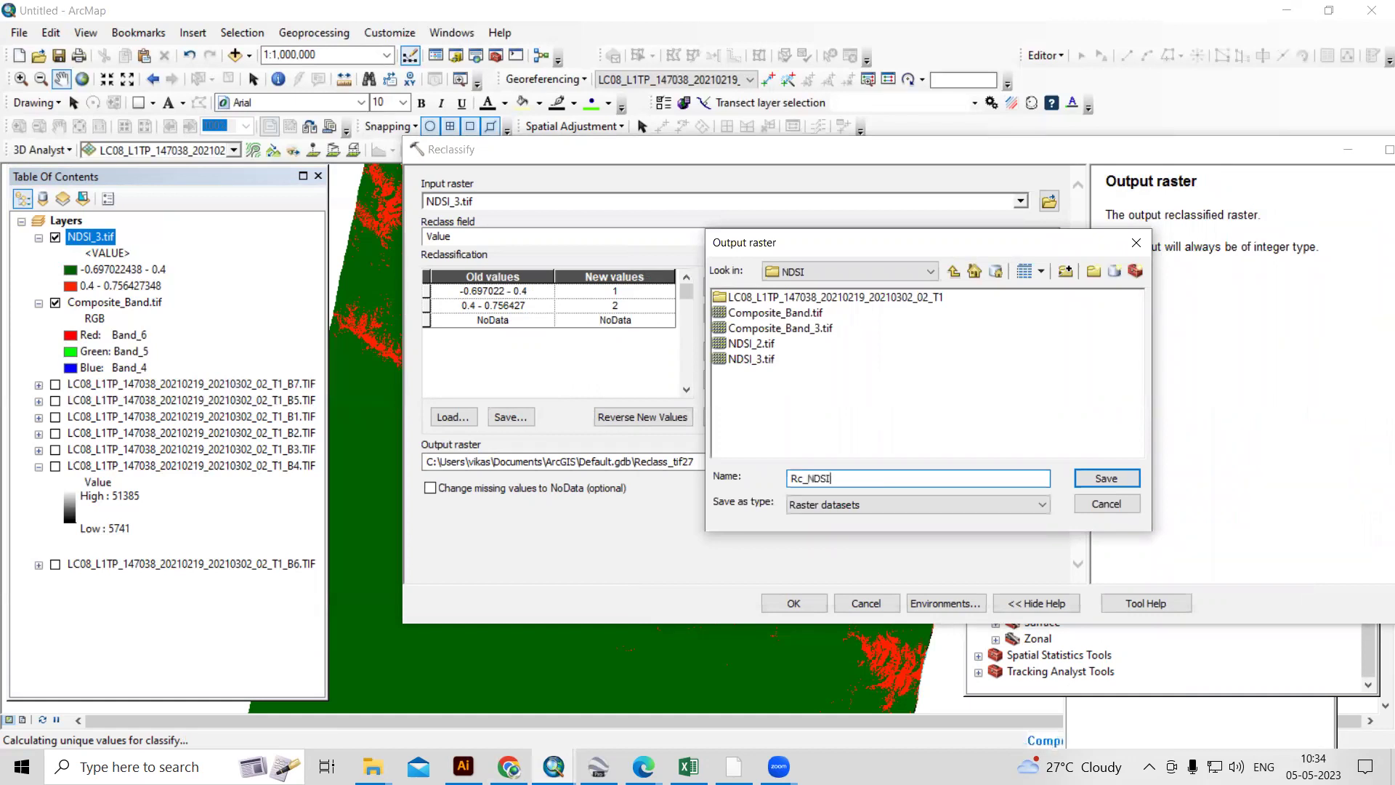
type("3.tif")
key("Return")
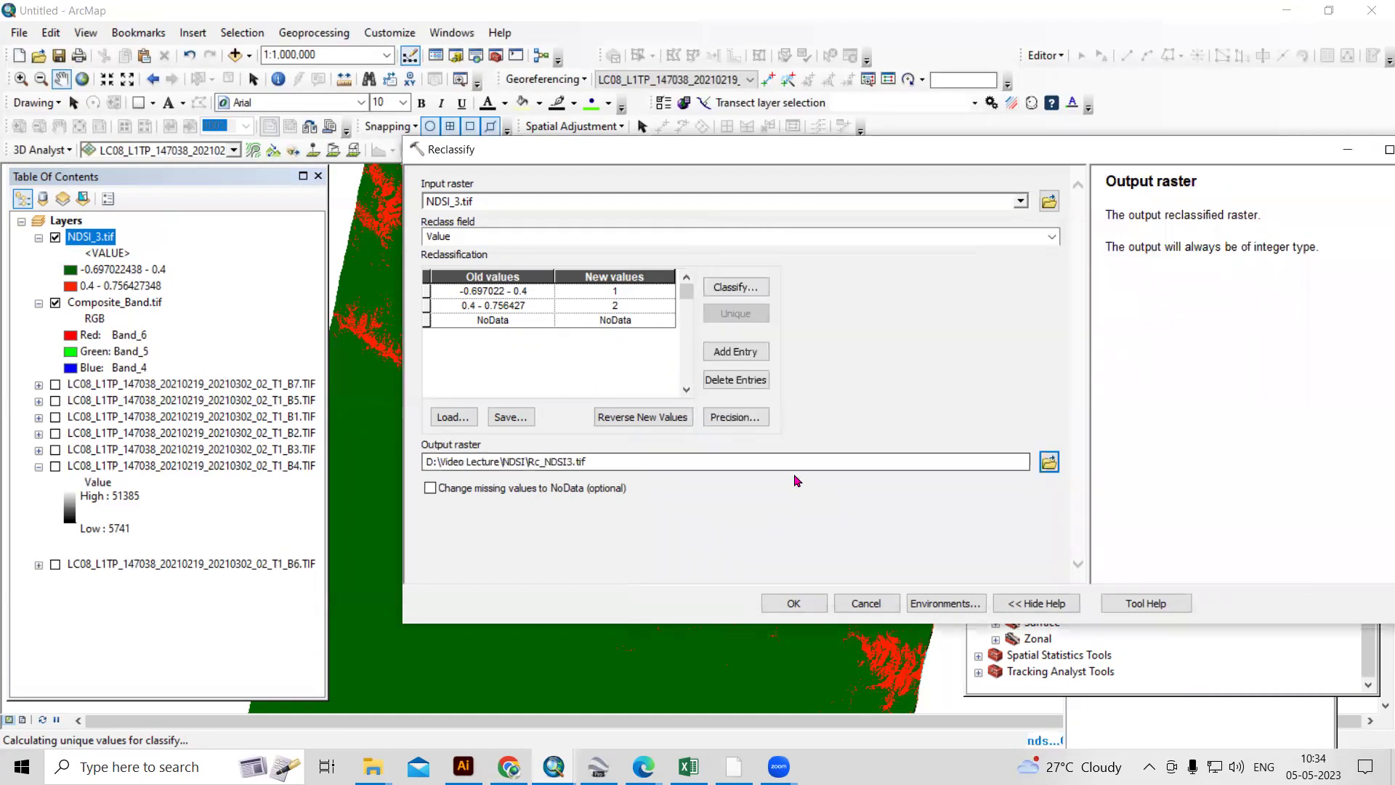
left_click(796, 604)
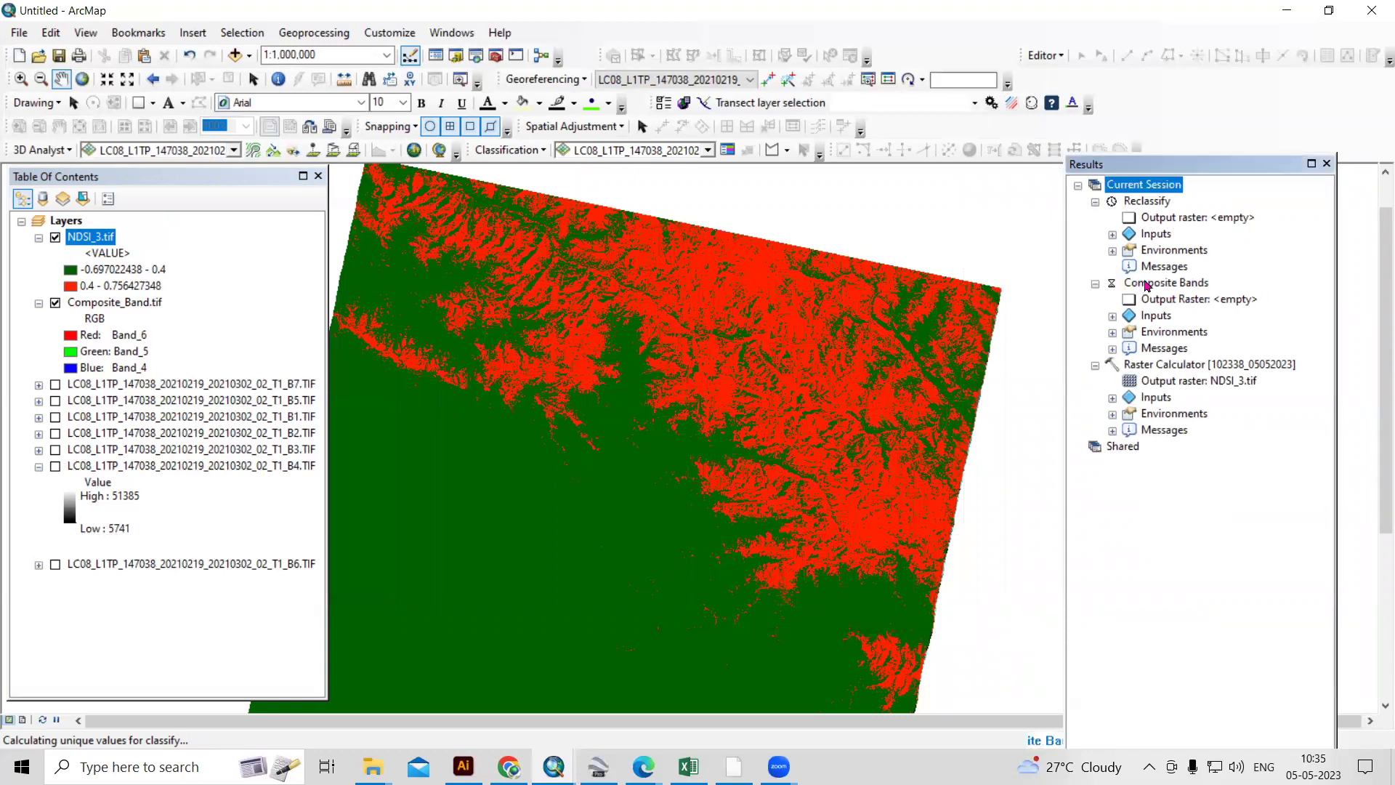
Step: Collapse the Composite Bands entry in the Results window and move the window farther from the map
right_click(1147, 287)
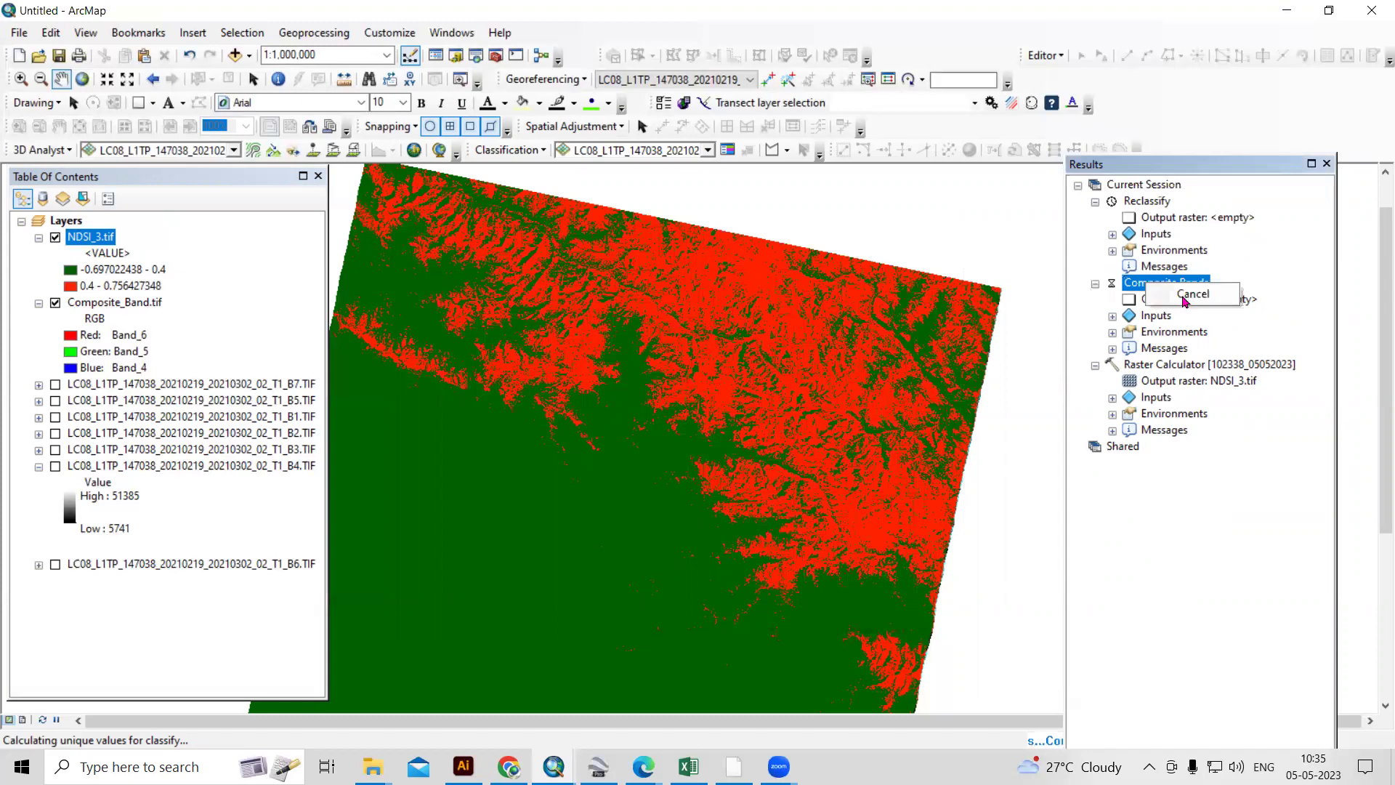
left_click(1096, 285)
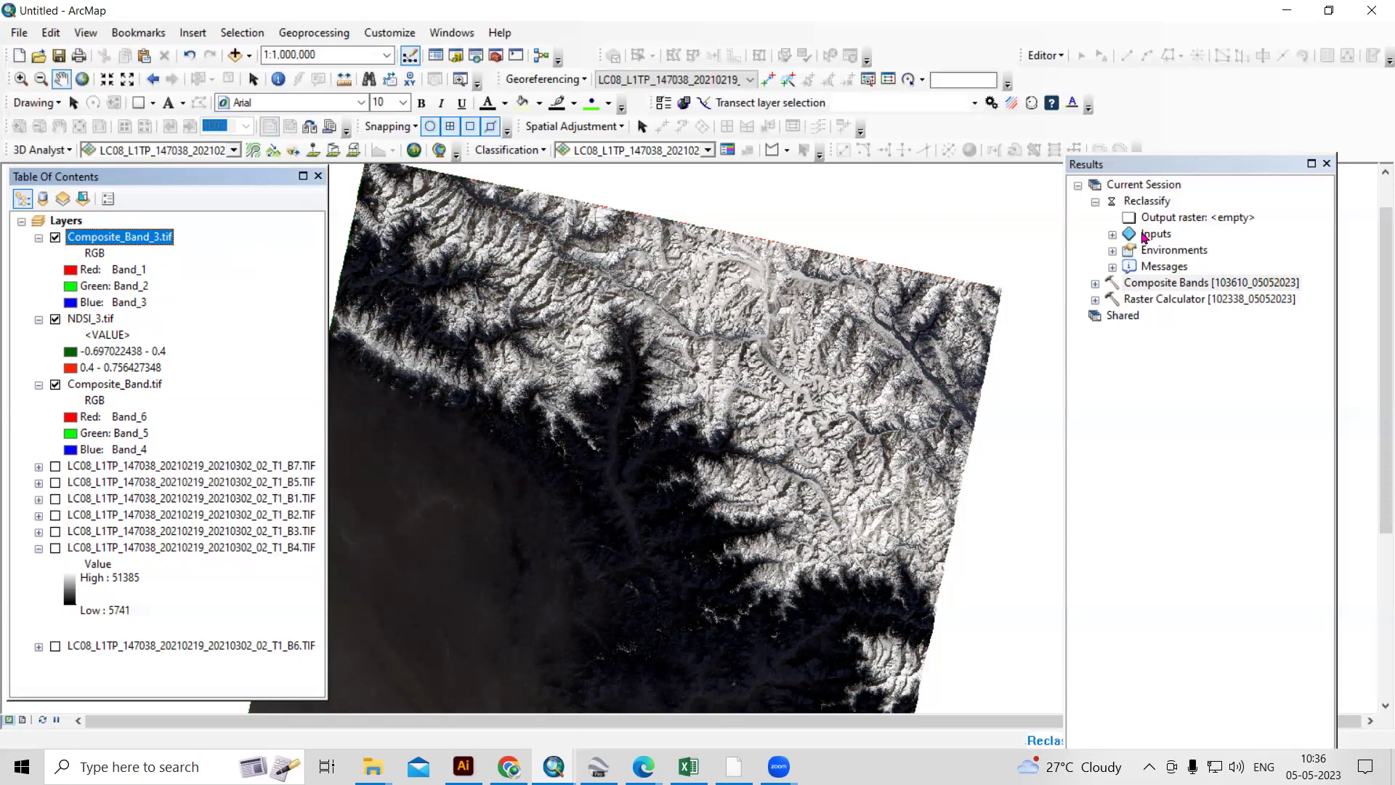
left_click_drag(1198, 168, 1248, 109)
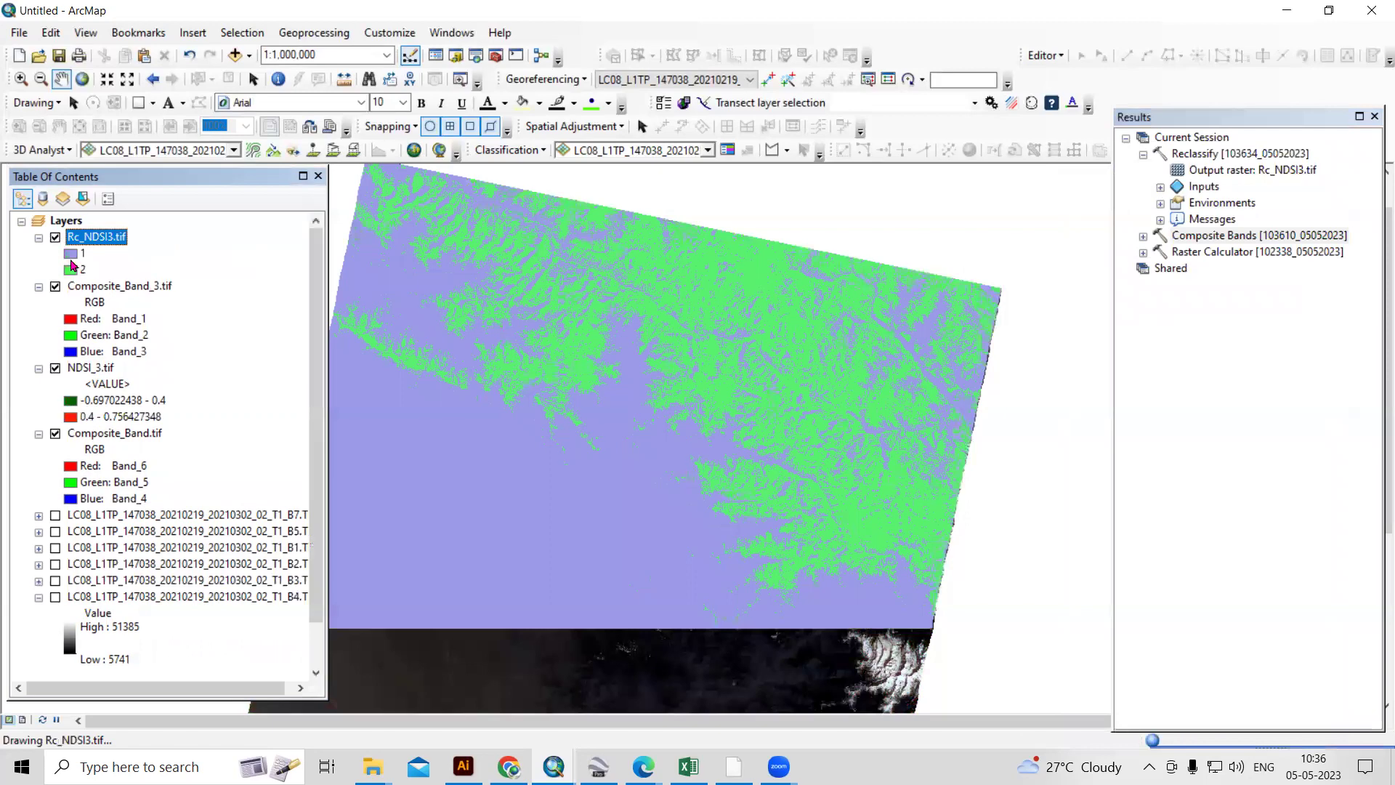
Step: Turn off the Composite_Band_3.tif layer
left_click(56, 287)
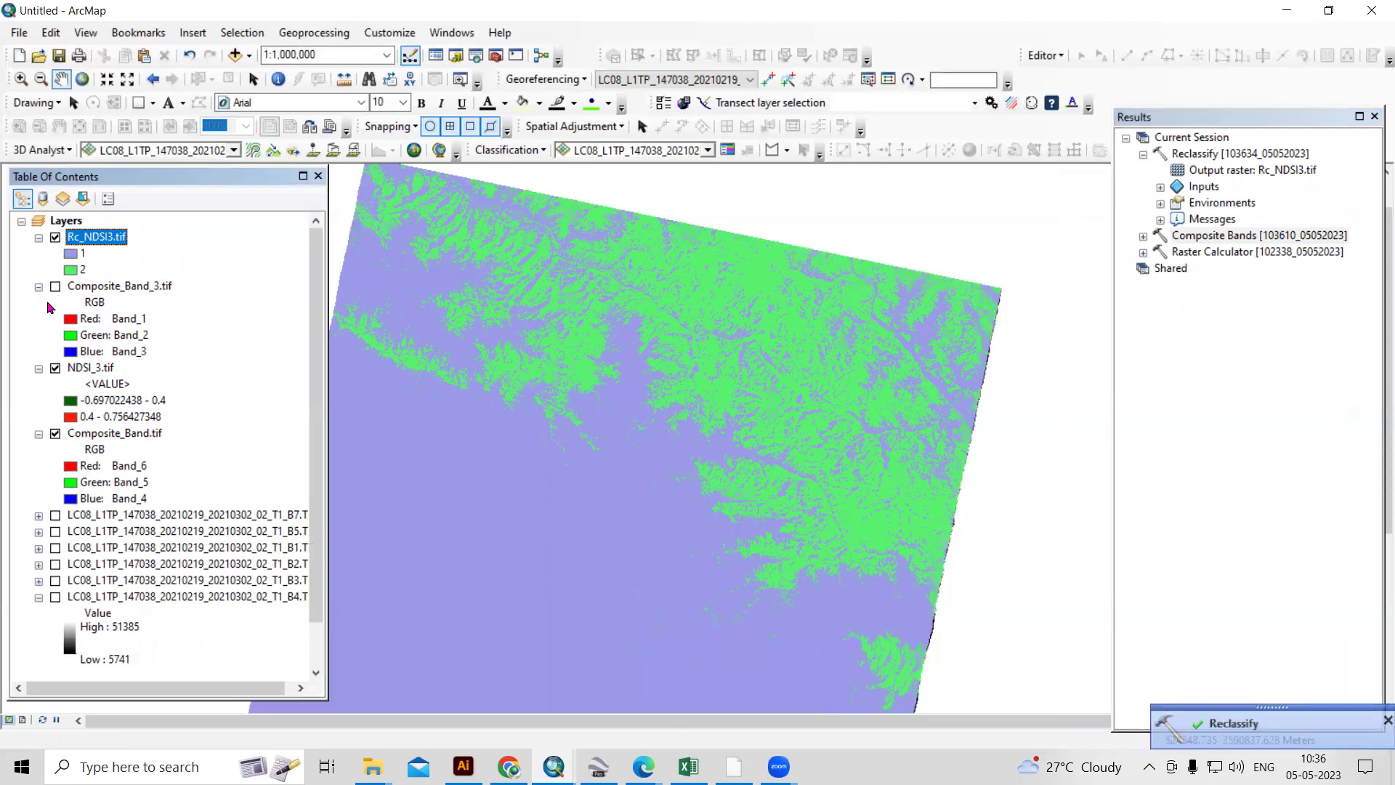
Step: Collapse the Composite_Band_3.tif legend and turn off the NDSI_3.tif layer
left_click(38, 287)
left_click(56, 302)
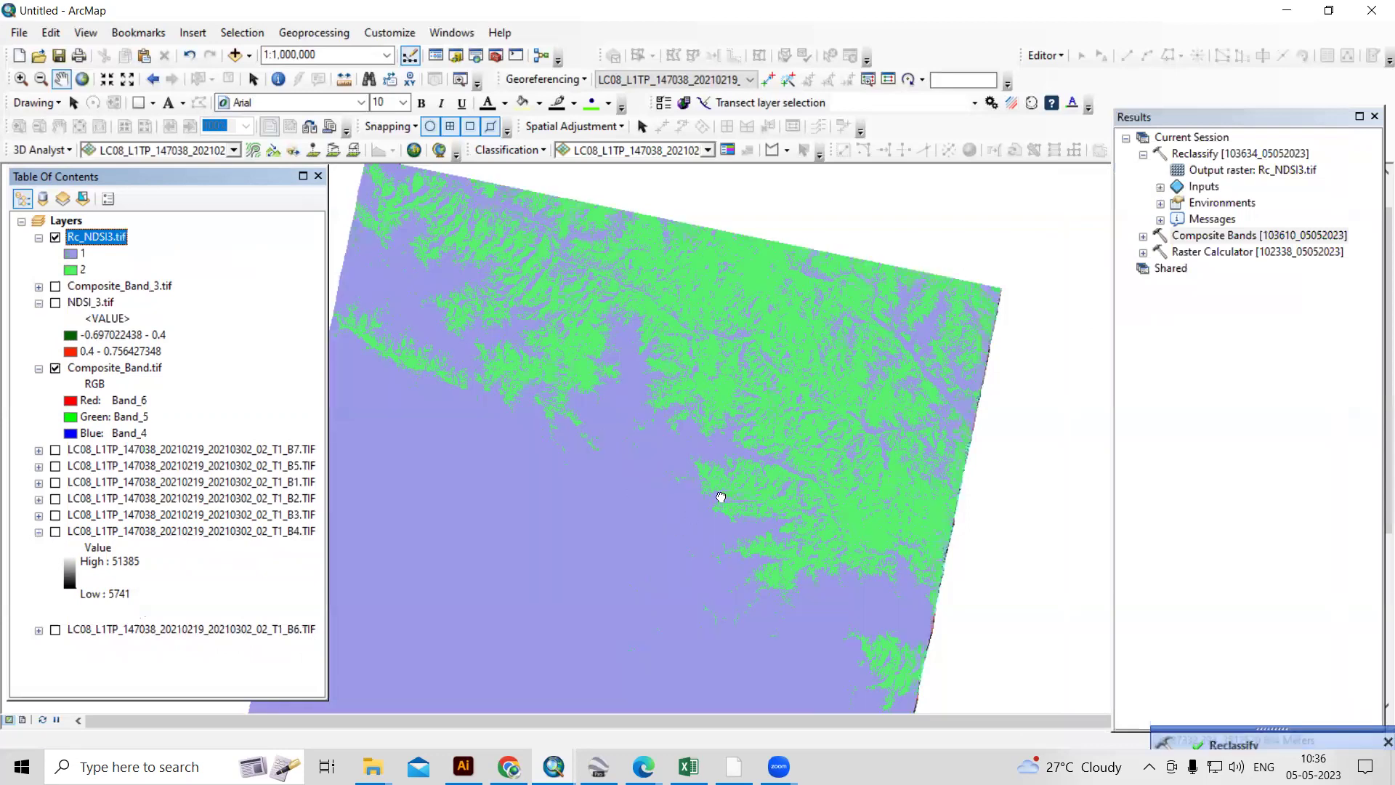
left_click_drag(651, 562, 721, 497)
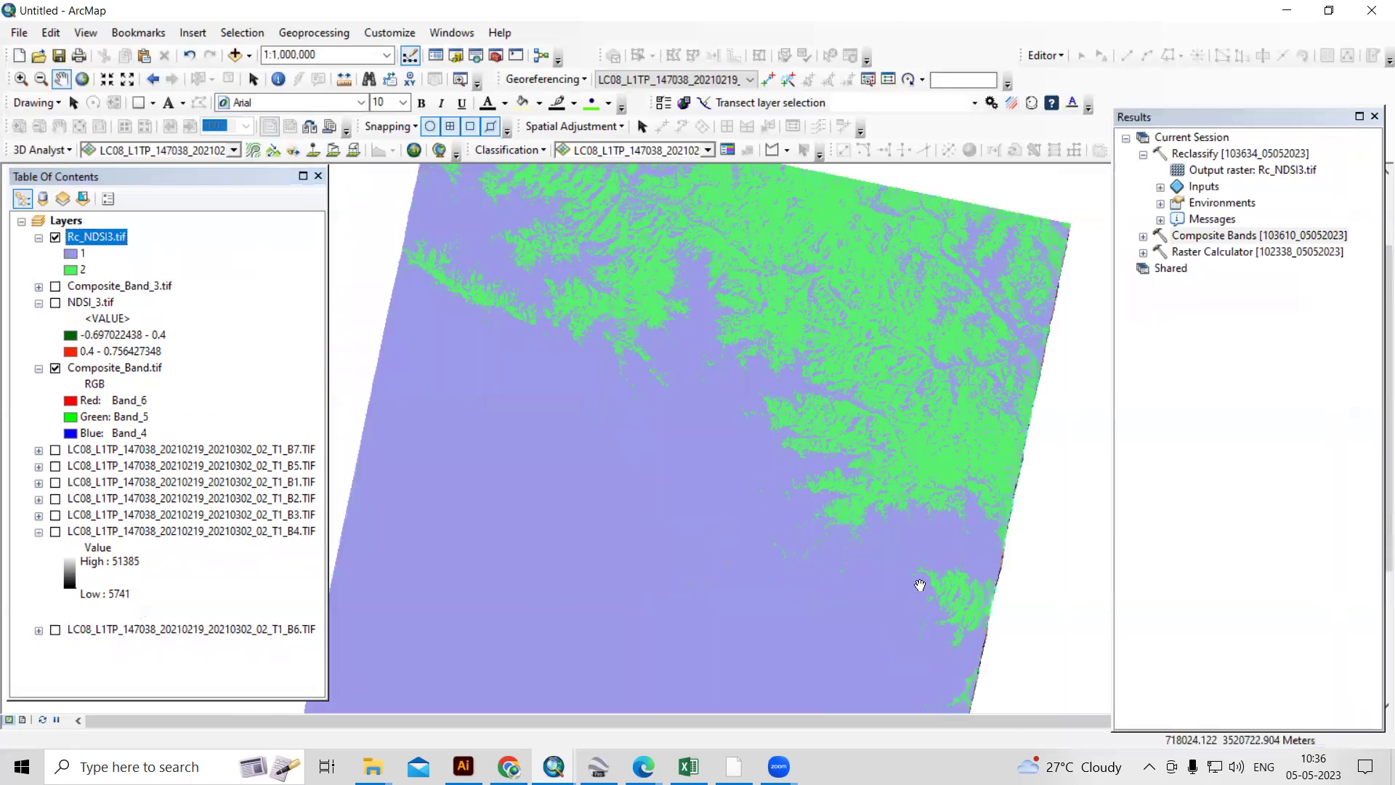
left_click_drag(882, 451, 837, 543)
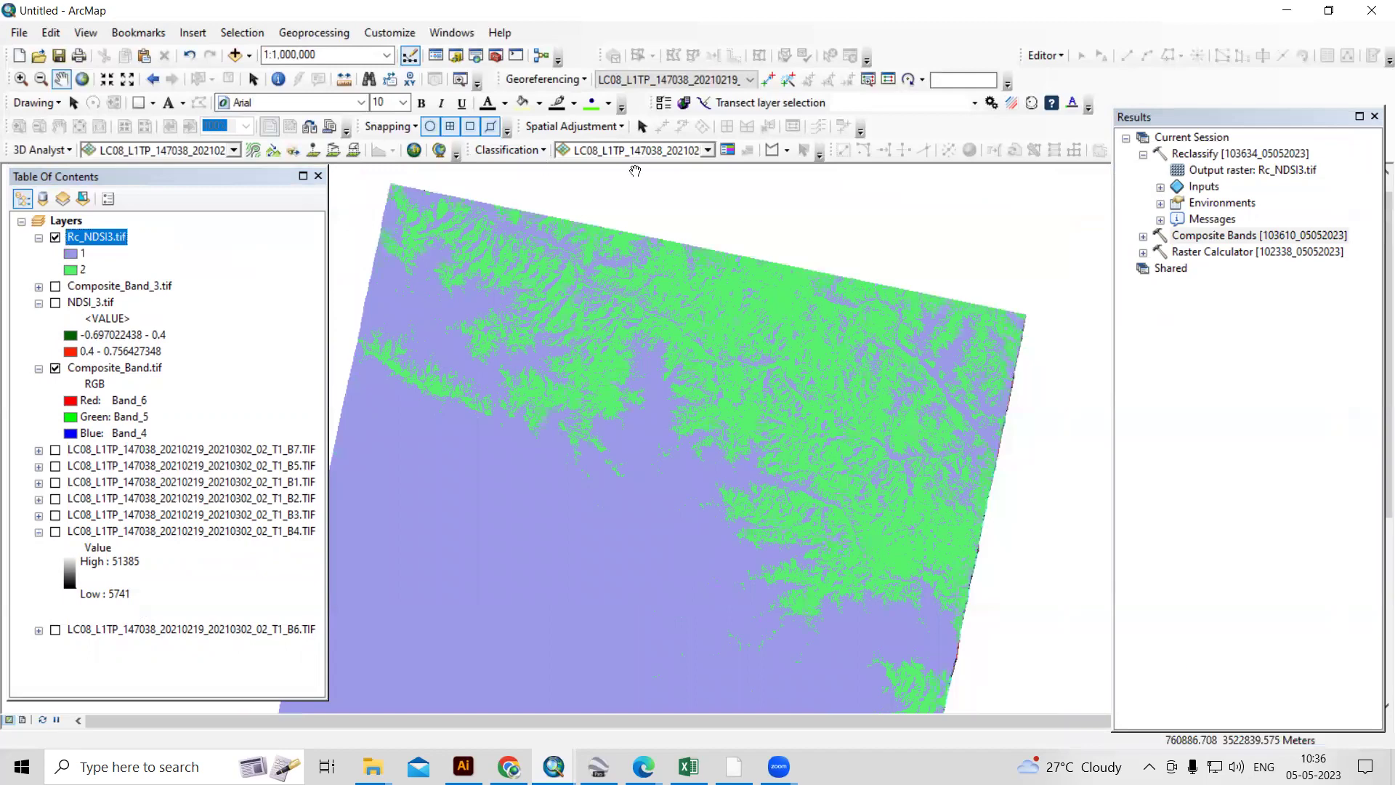
Step: Open the Raster to Polygon tool from the From Raster conversion toolset
left_click(495, 56)
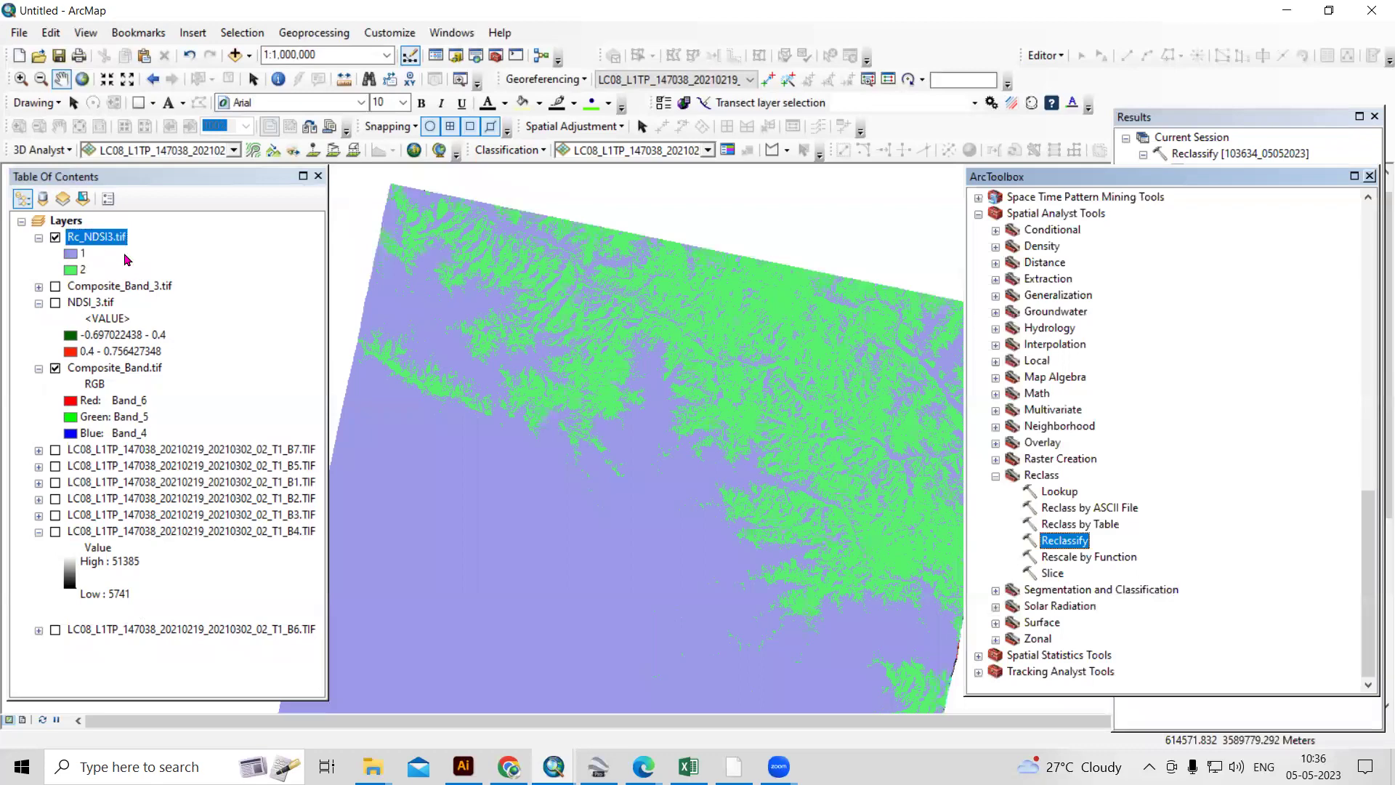
scroll(1091, 363, "up", 5)
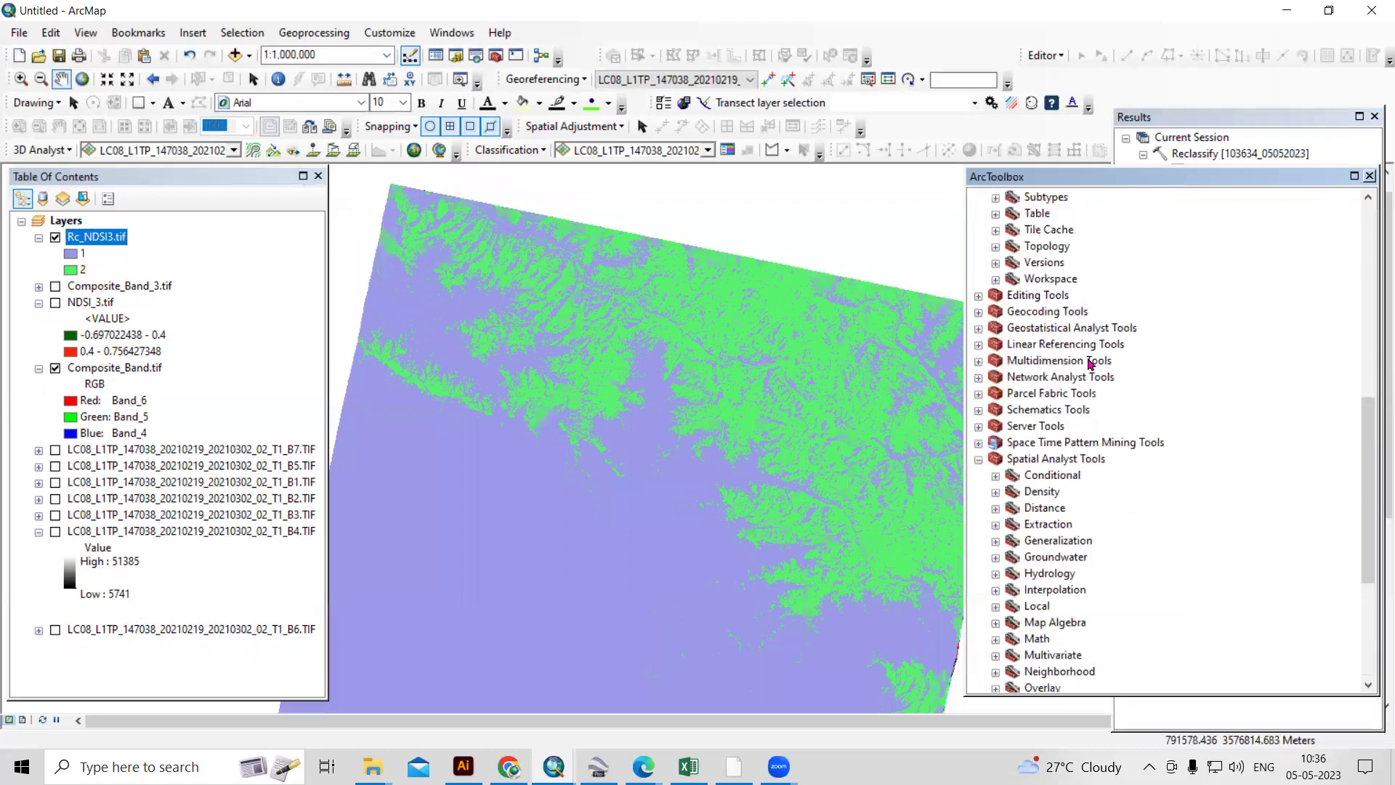
scroll(1092, 363, "up", 10)
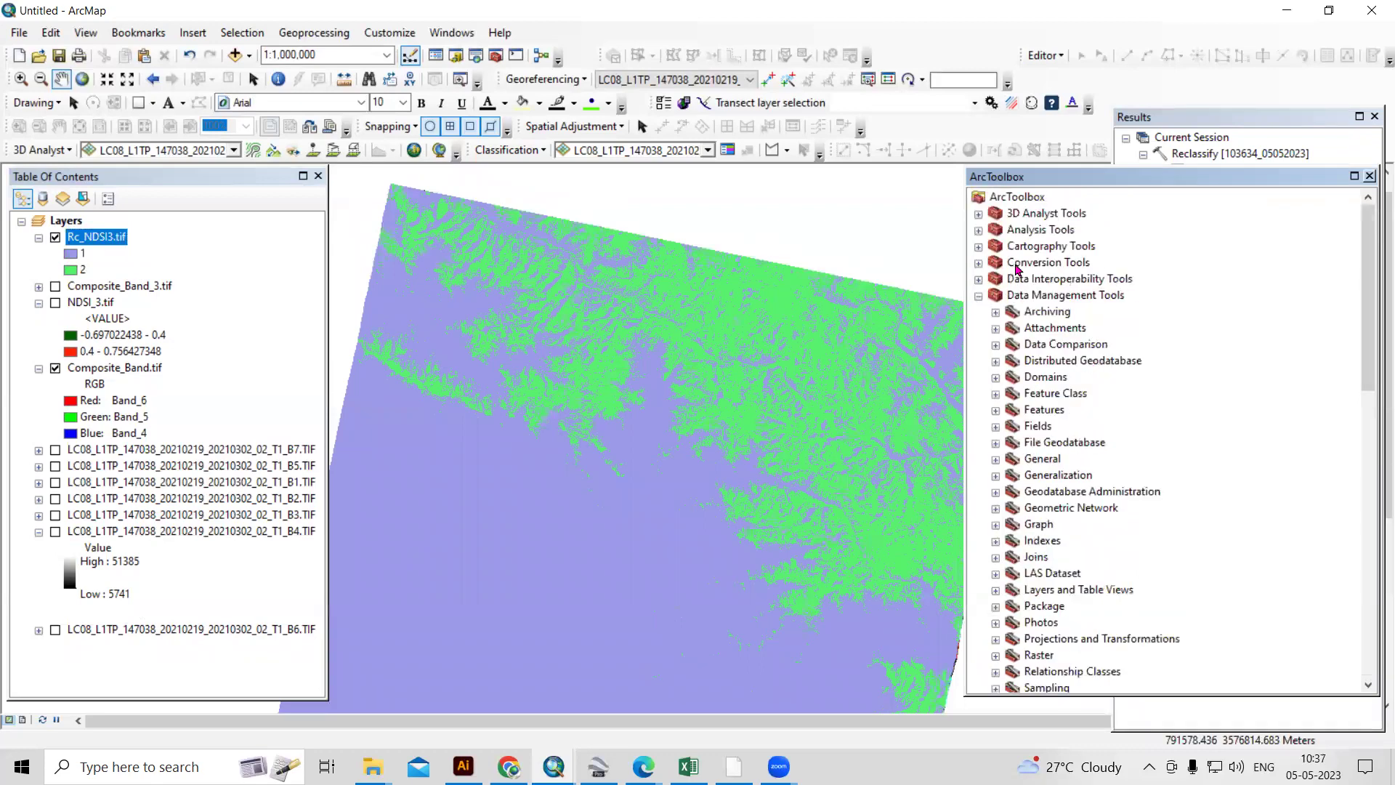
left_click(1018, 265)
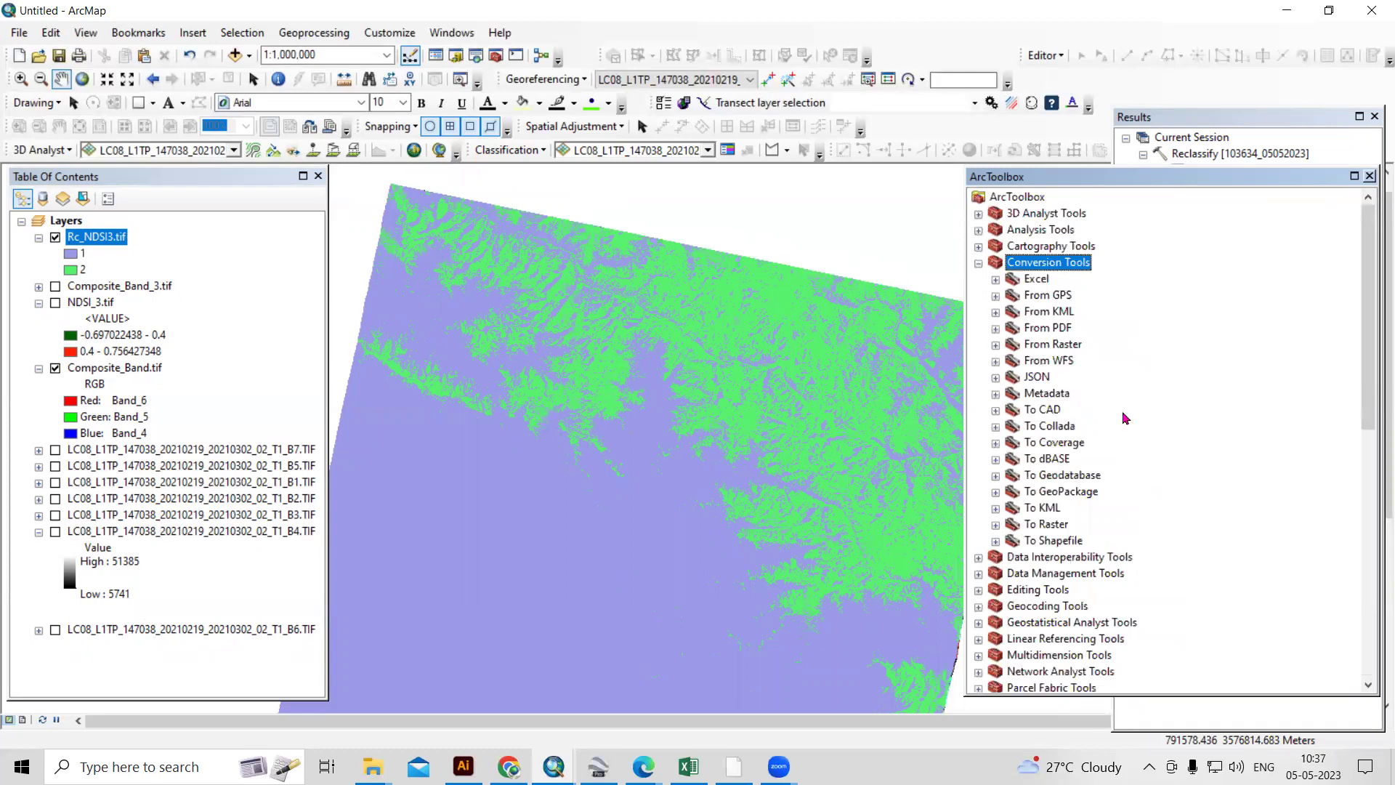
double_click(1054, 345)
double_click(1083, 409)
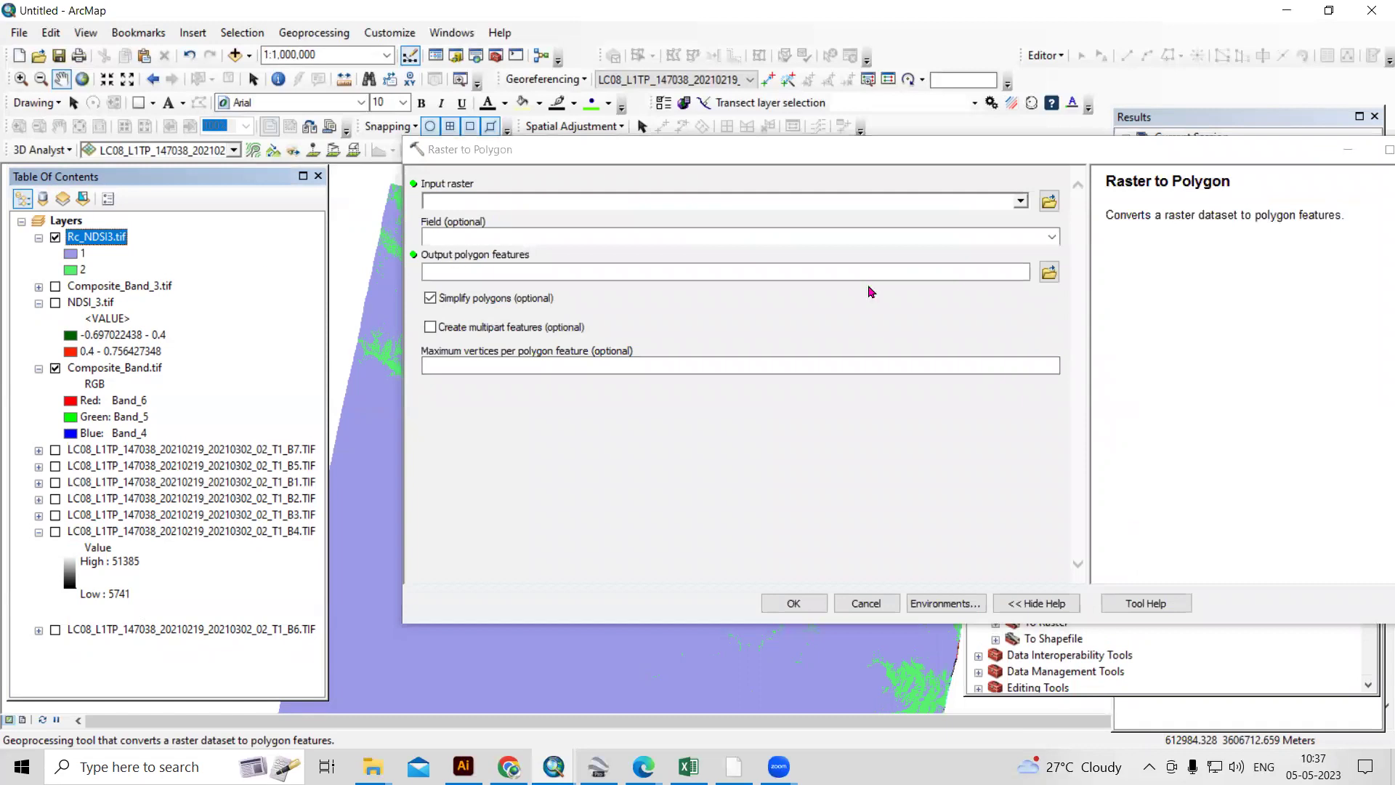
Step: Convert Rc_NDSI3.tif to simplified polygons by the Value field, saving the output as Ras_Poly in the NDSI folder
left_click(1046, 272)
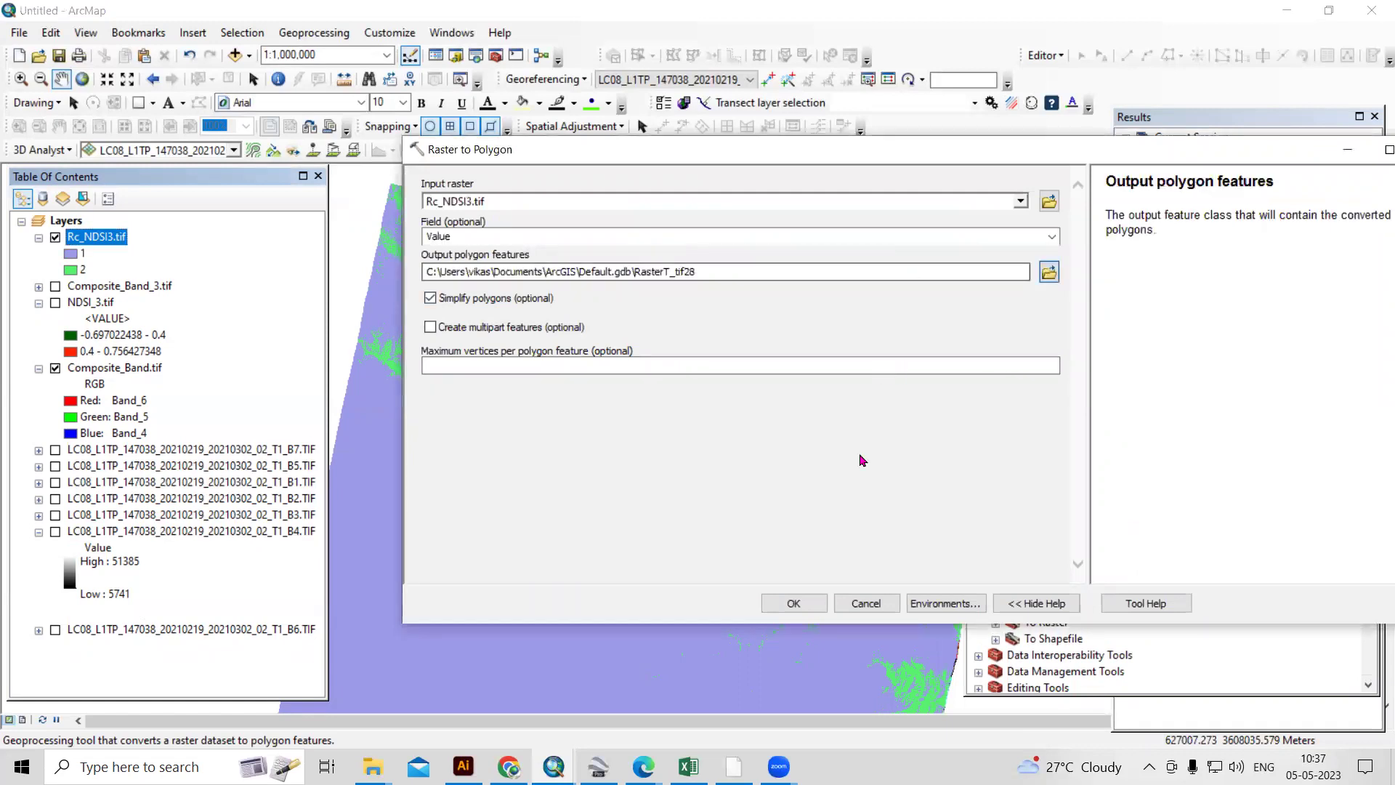
type("Ras_Poly.")
key("BackSpace")
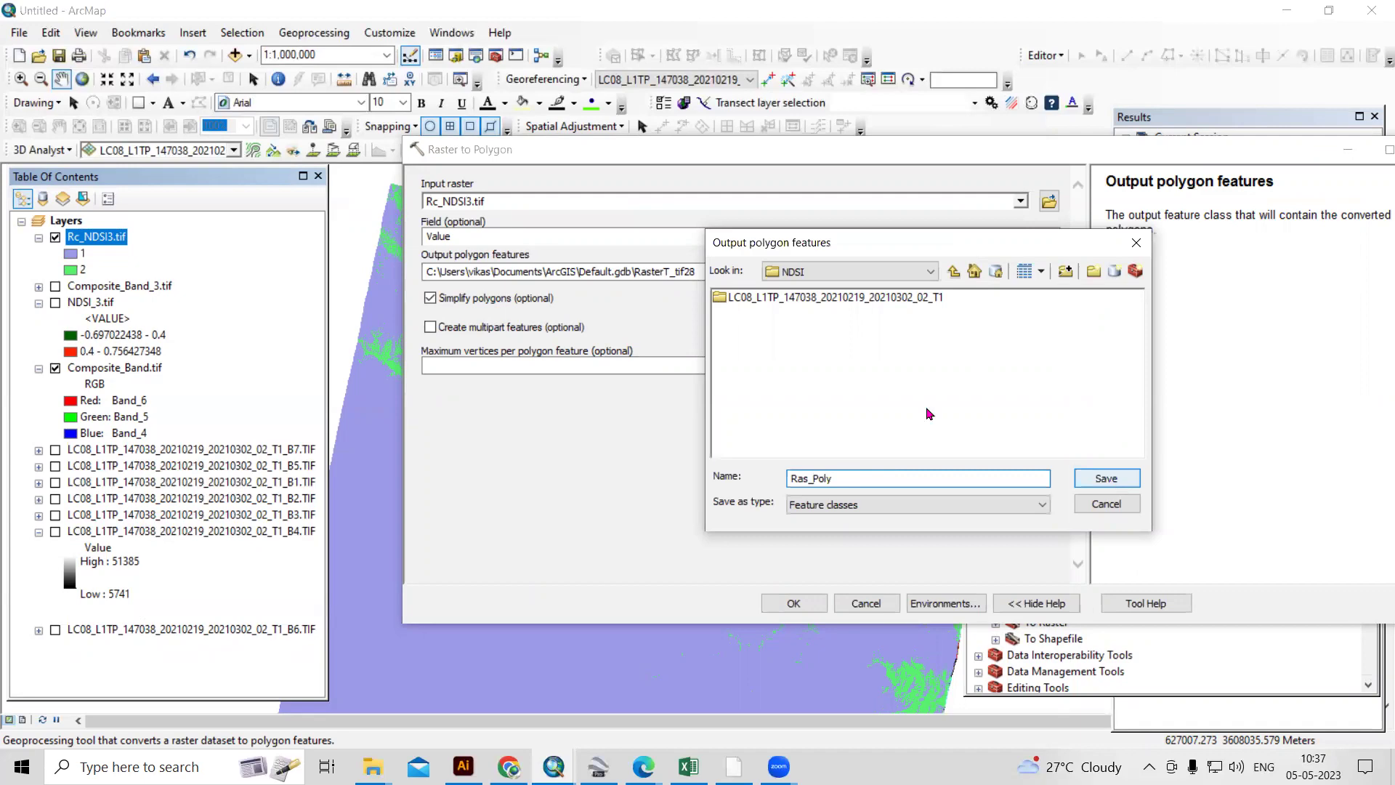
key("Return")
left_click(795, 607)
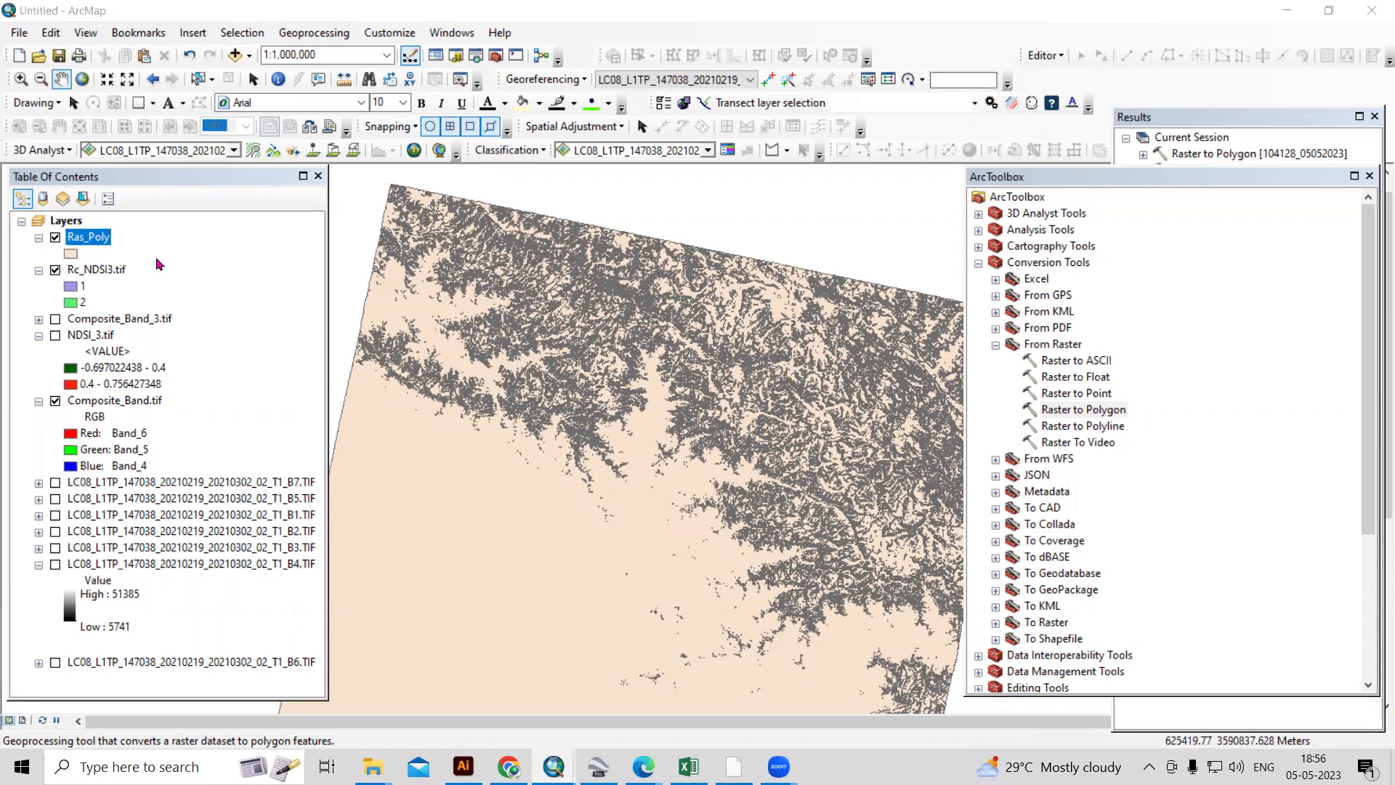
Step: Inspect the gridcode values in the Ras_Poly attribute table and close the table
right_click(103, 242)
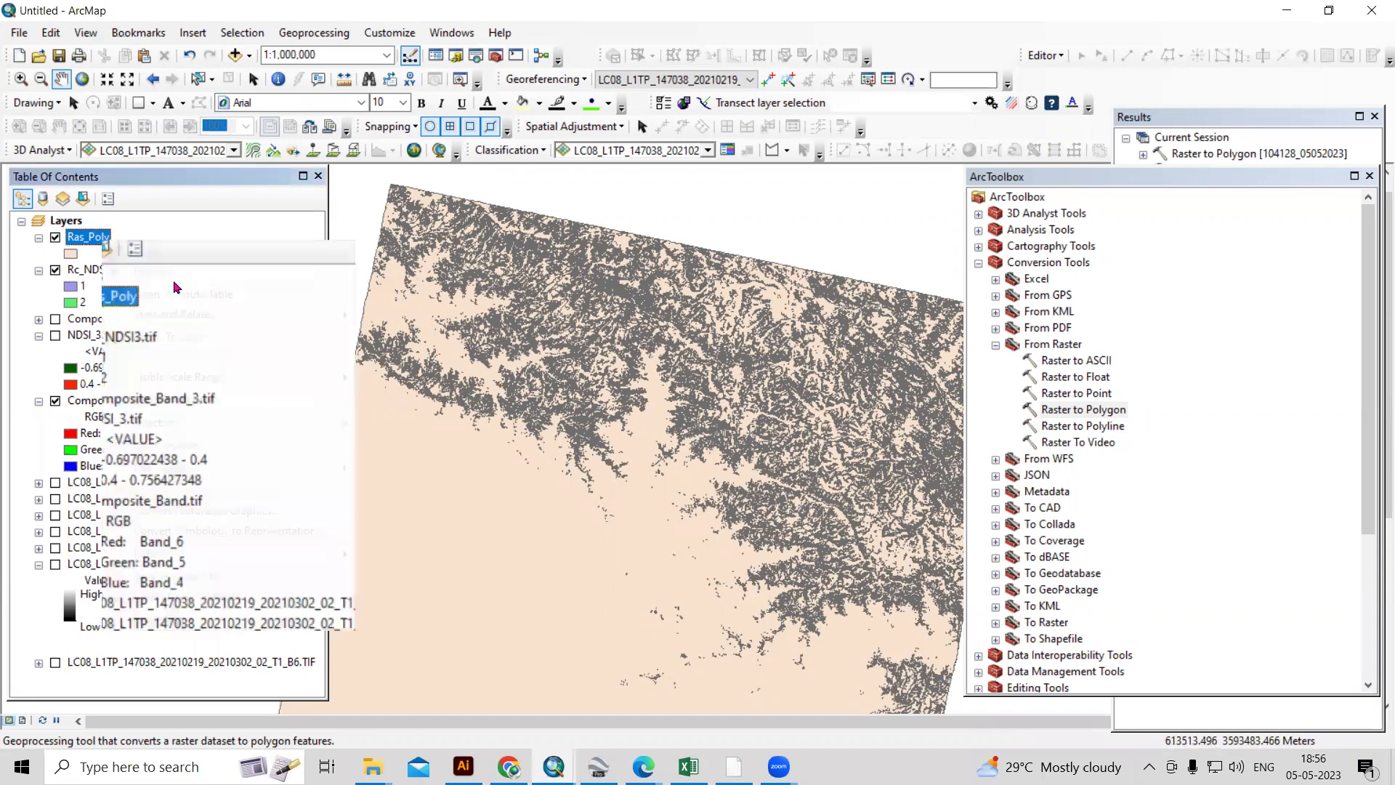
left_click(174, 296)
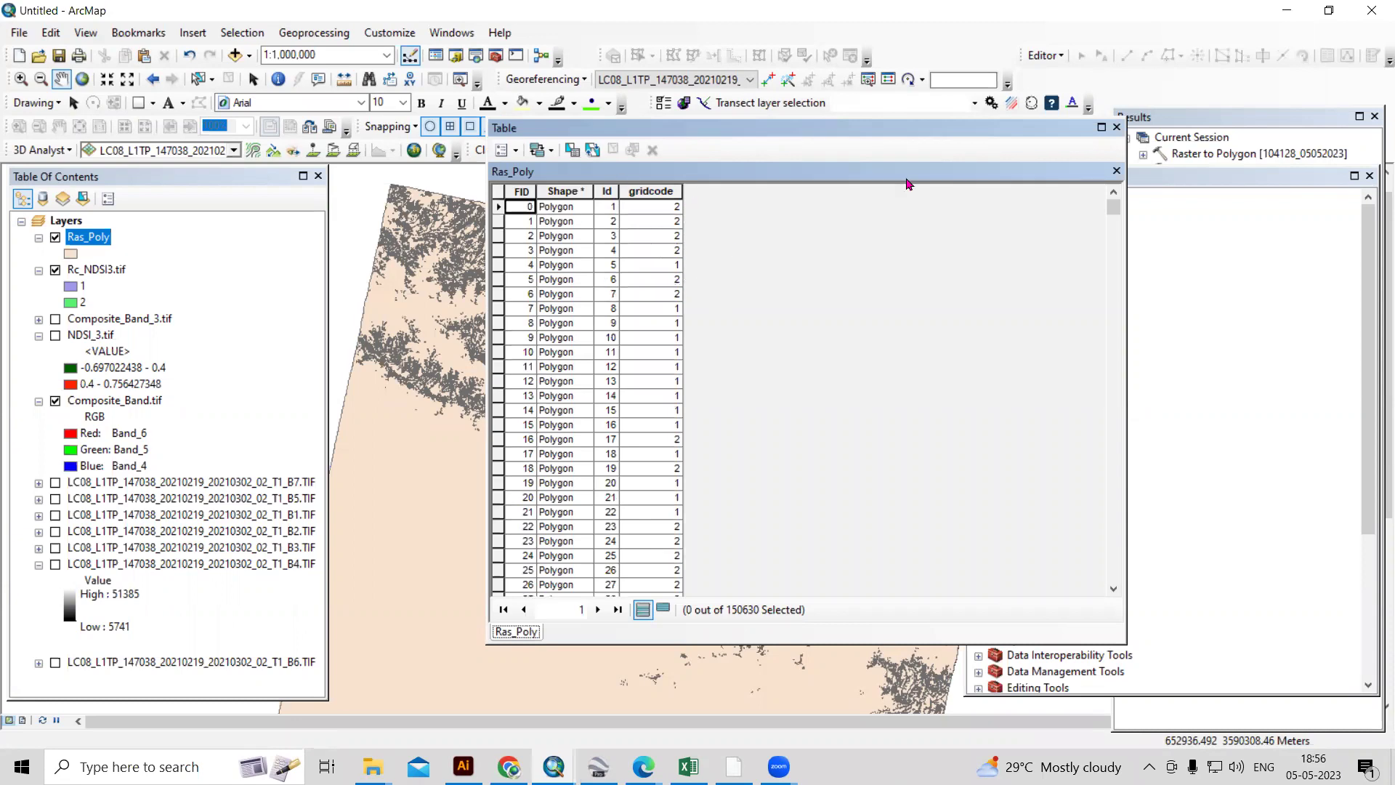
left_click(1115, 127)
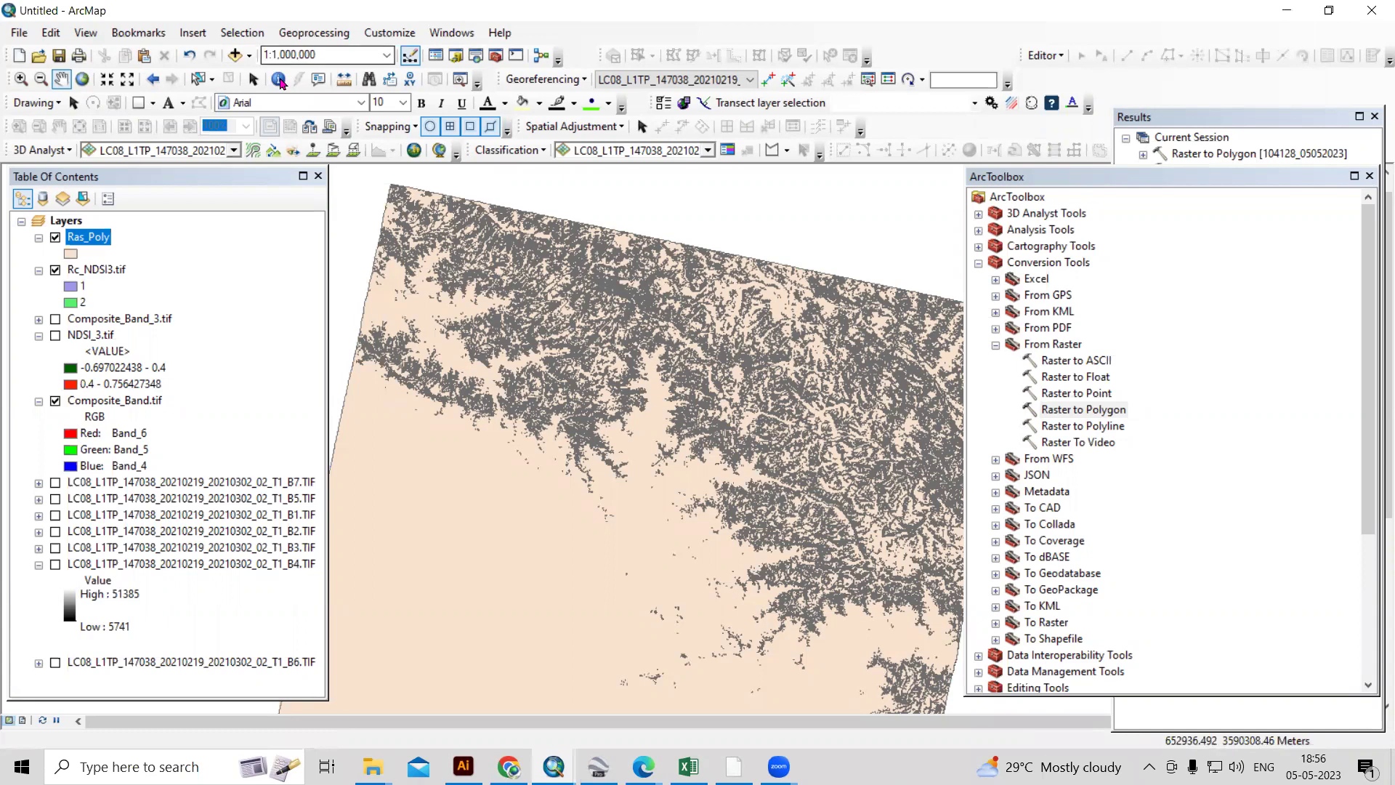
Step: Set up the Dissolve tool with Ras_Poly as the input features and gridcode as the dissolve field
left_click(332, 151)
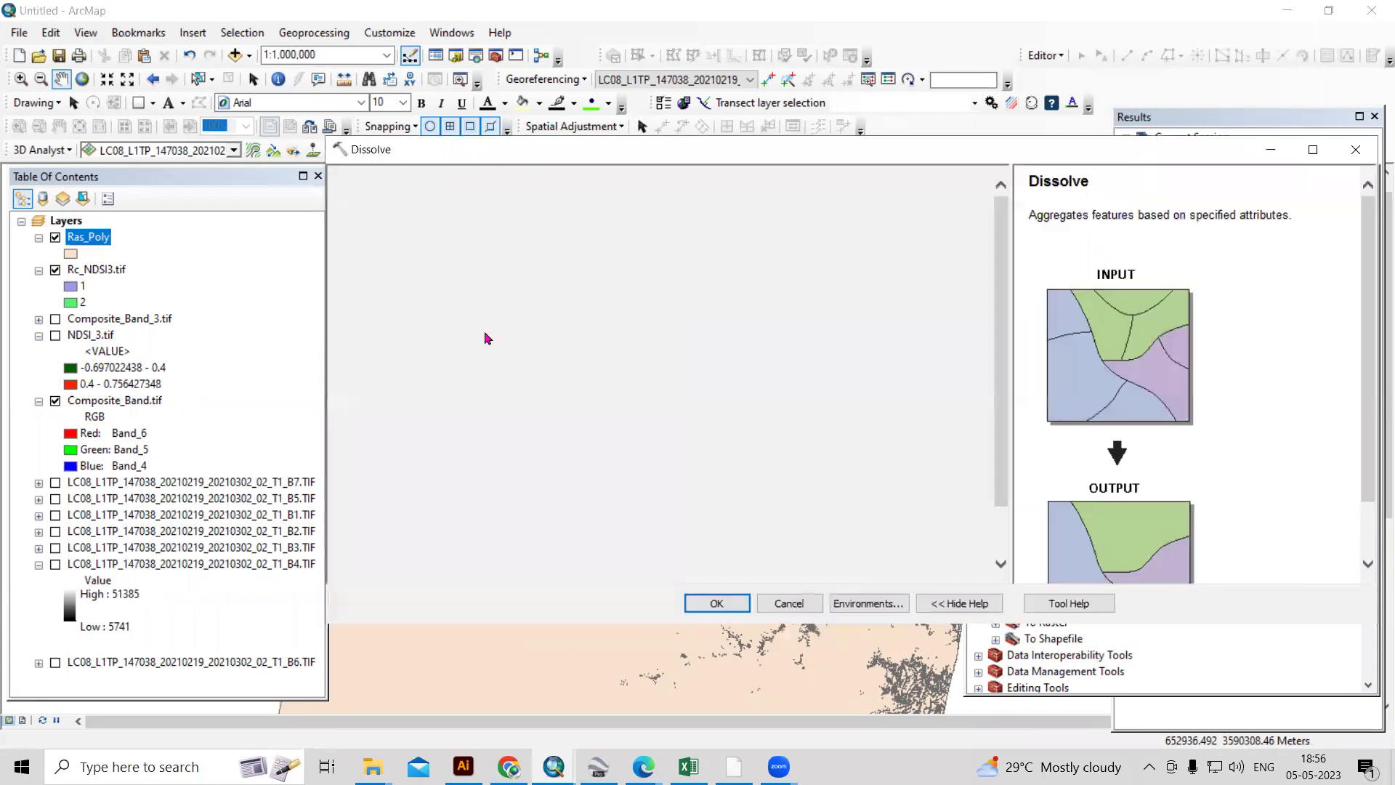
left_click_drag(87, 238, 455, 209)
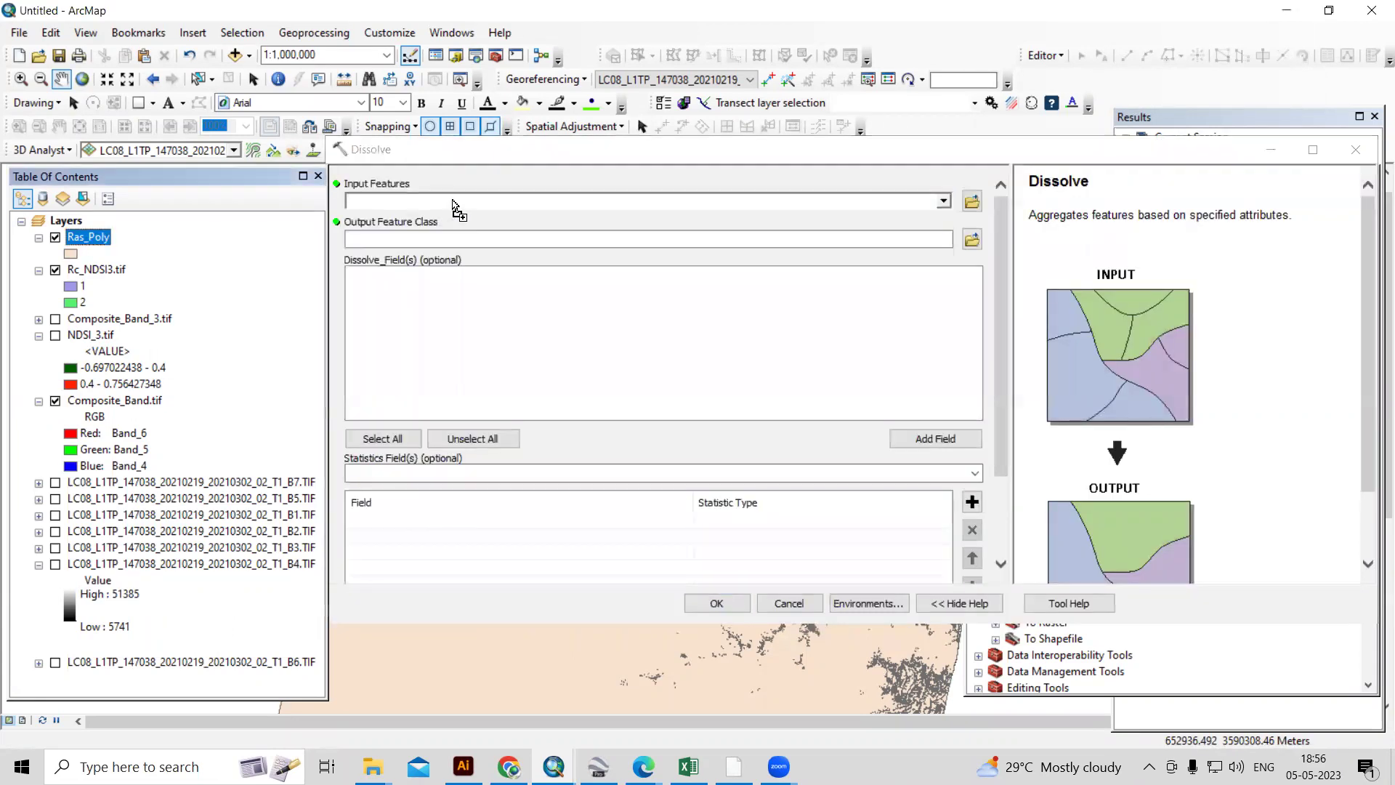
left_click(356, 306)
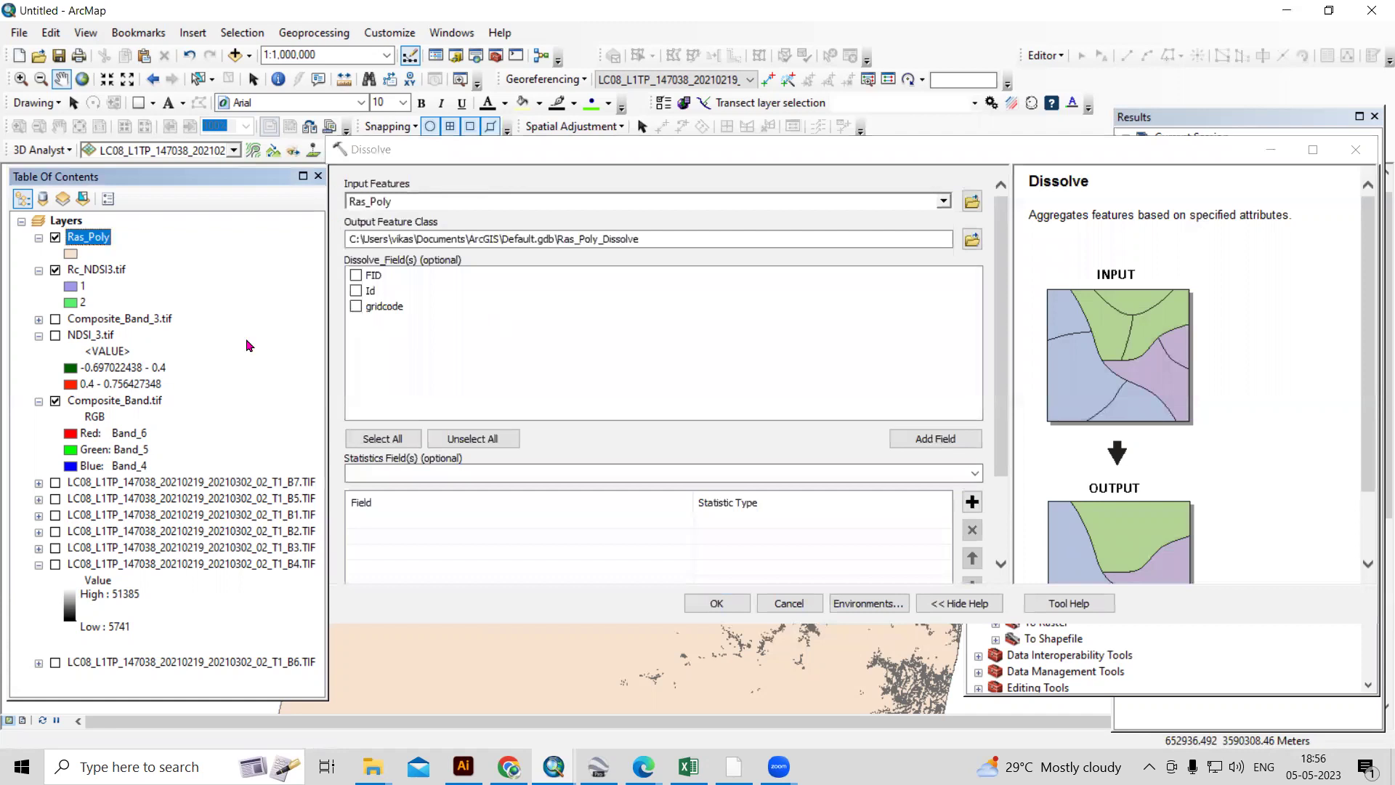
Step: Set the dissolve output to Dissolve_Ras_Poly.shp in the NDSI folder and run the tool
left_click(972, 241)
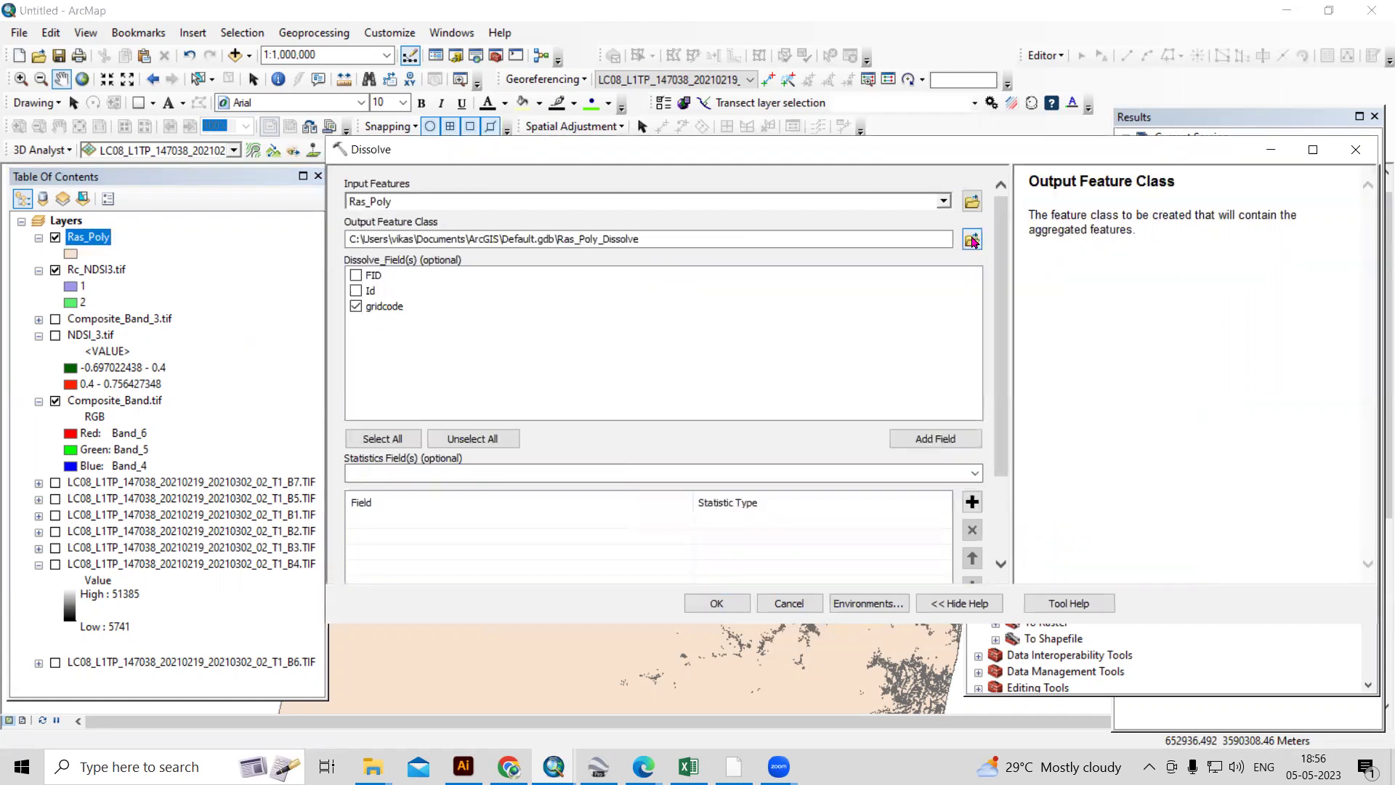
left_click(972, 241)
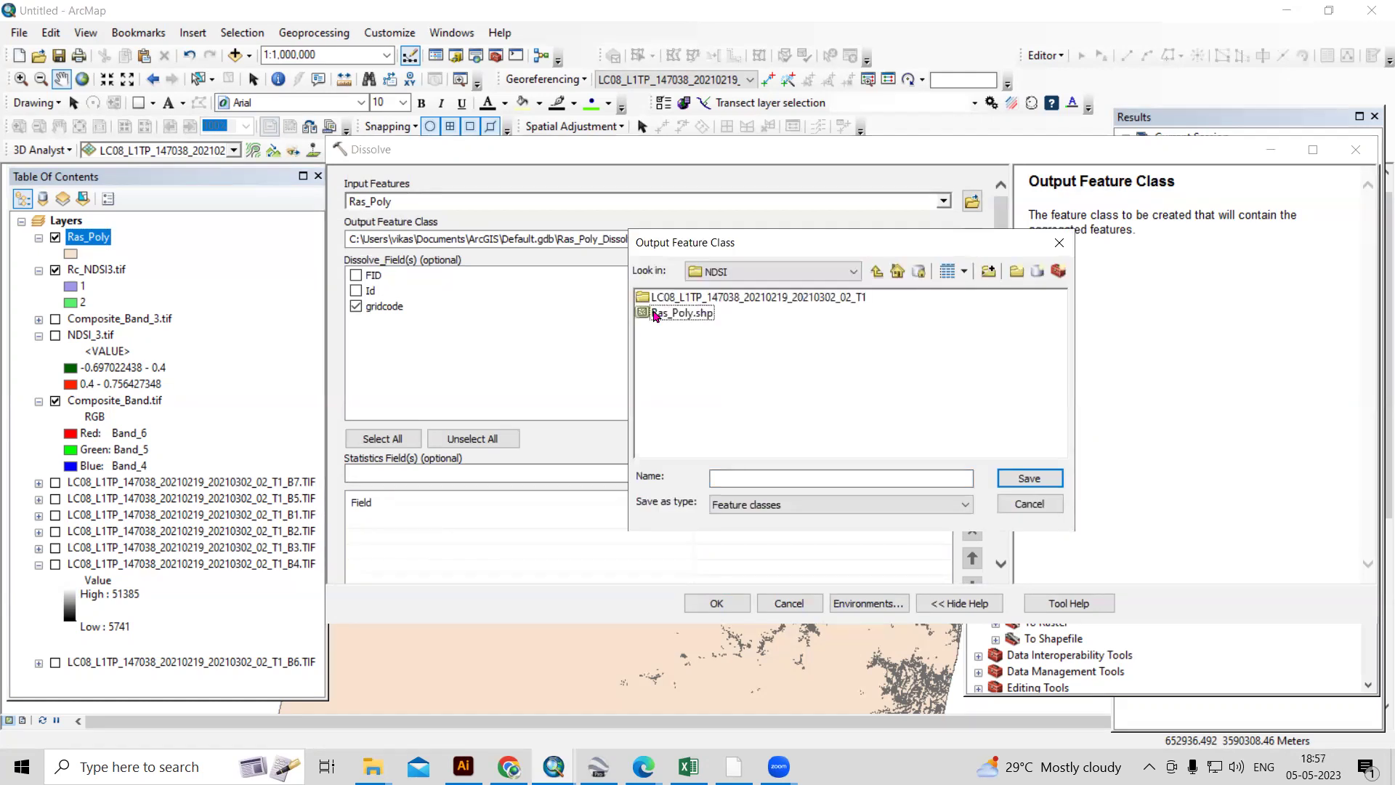
left_click(656, 315)
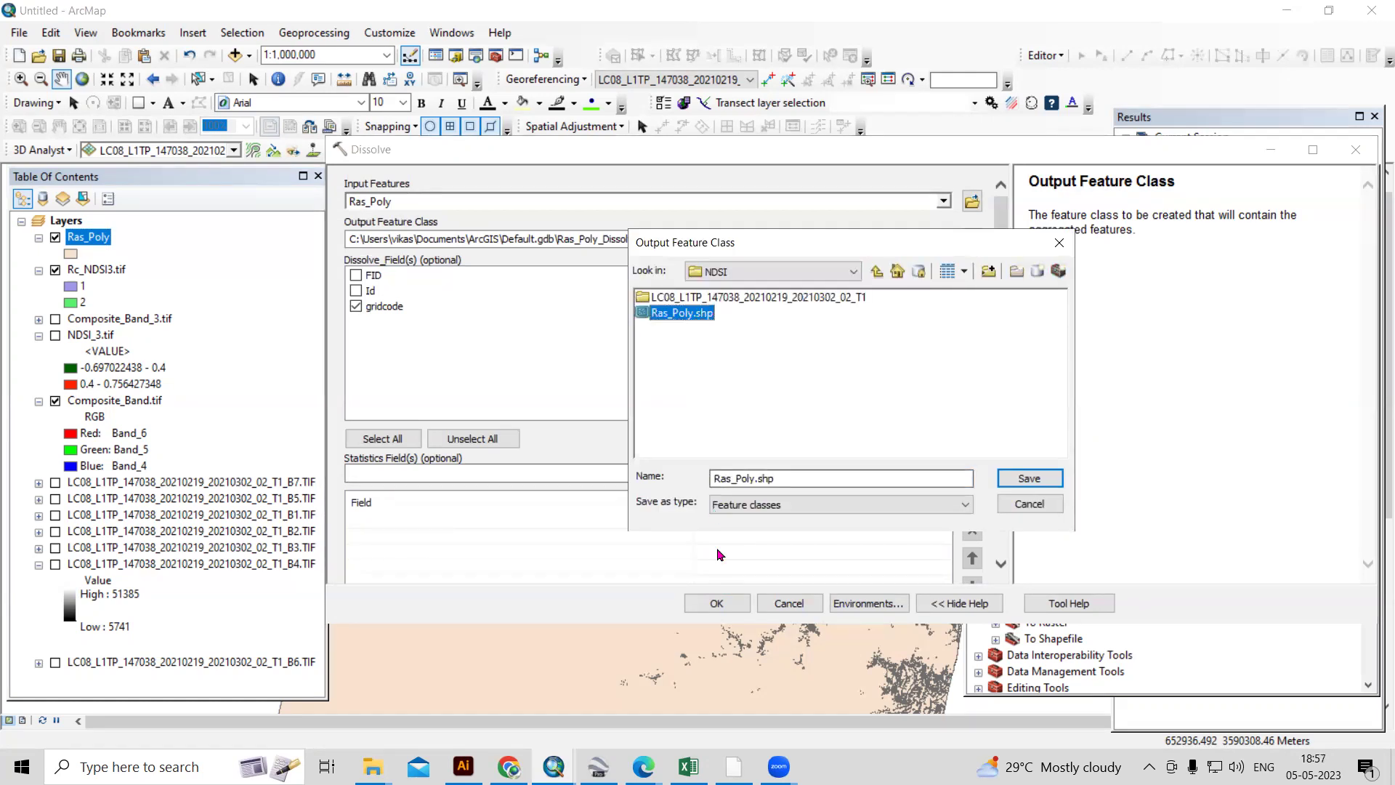
left_click(716, 478)
type("Dissolve_")
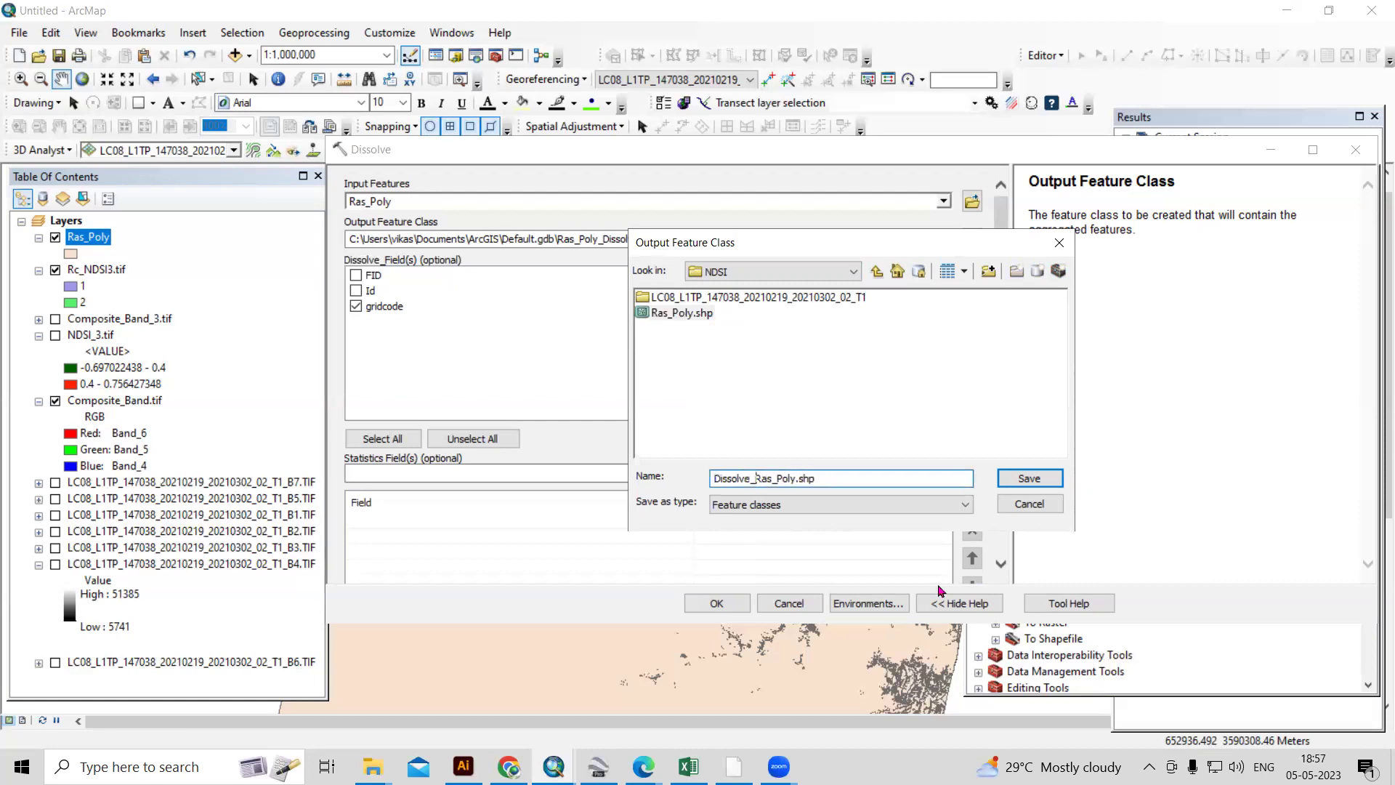
key("Return")
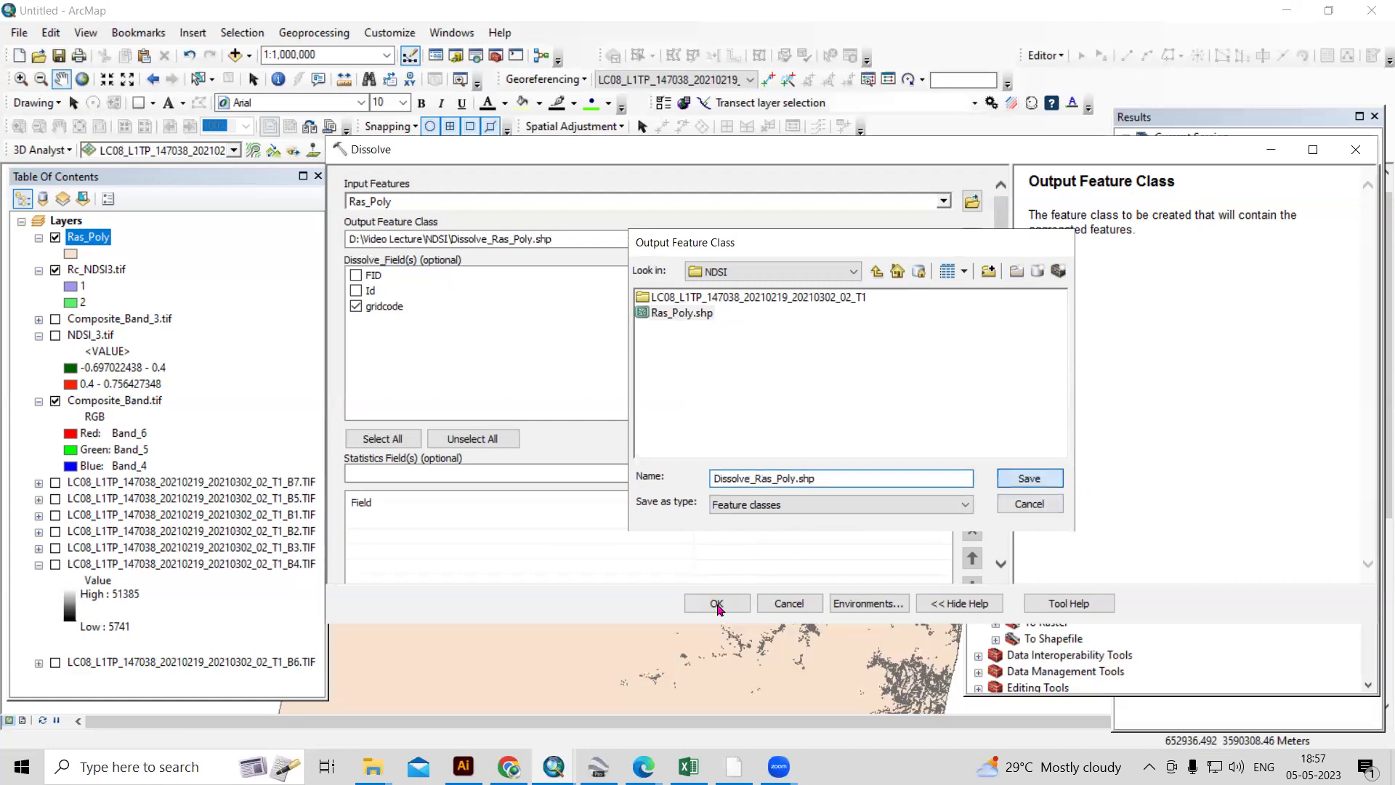
key("Return")
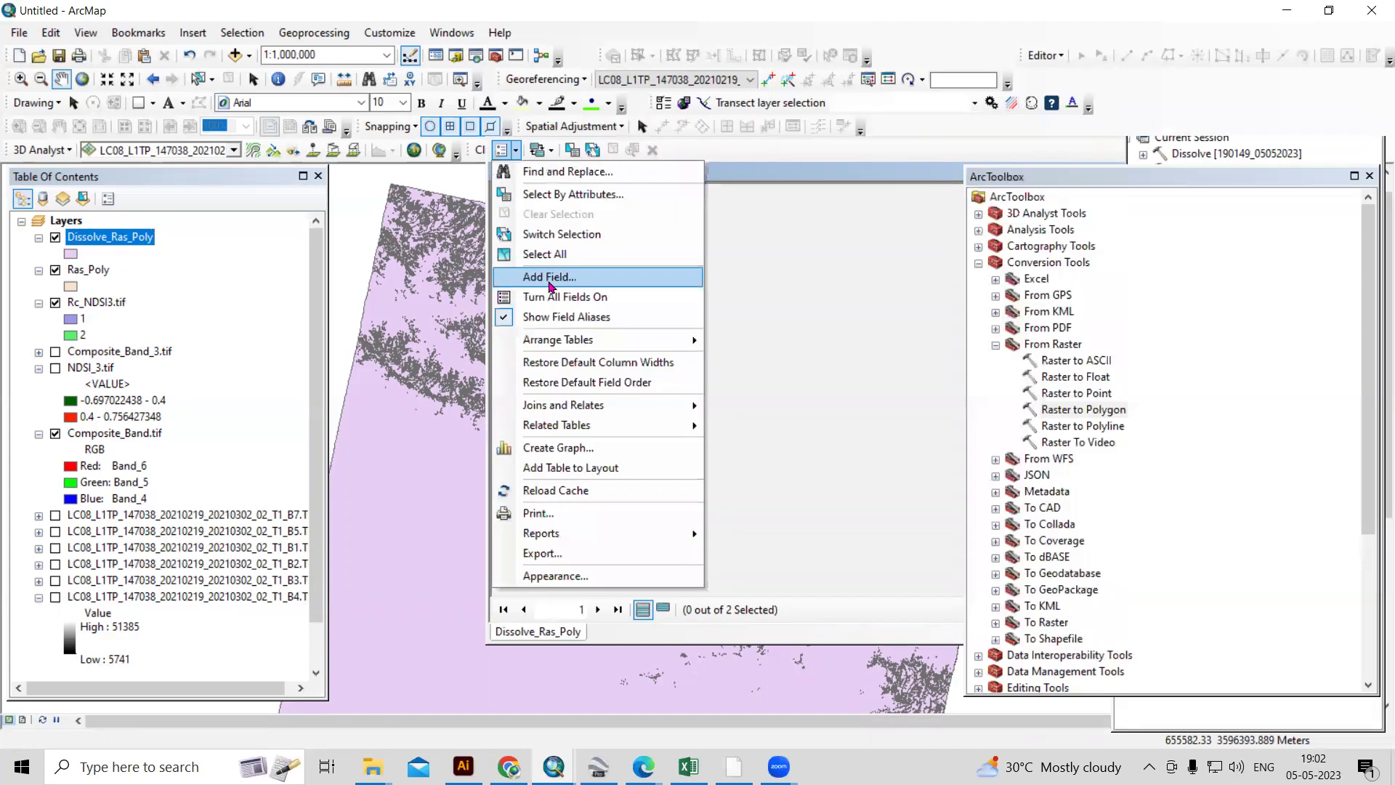
Step: Add a Float field named Area to the Dissolve_Ras_Poly attribute table
left_click(715, 279)
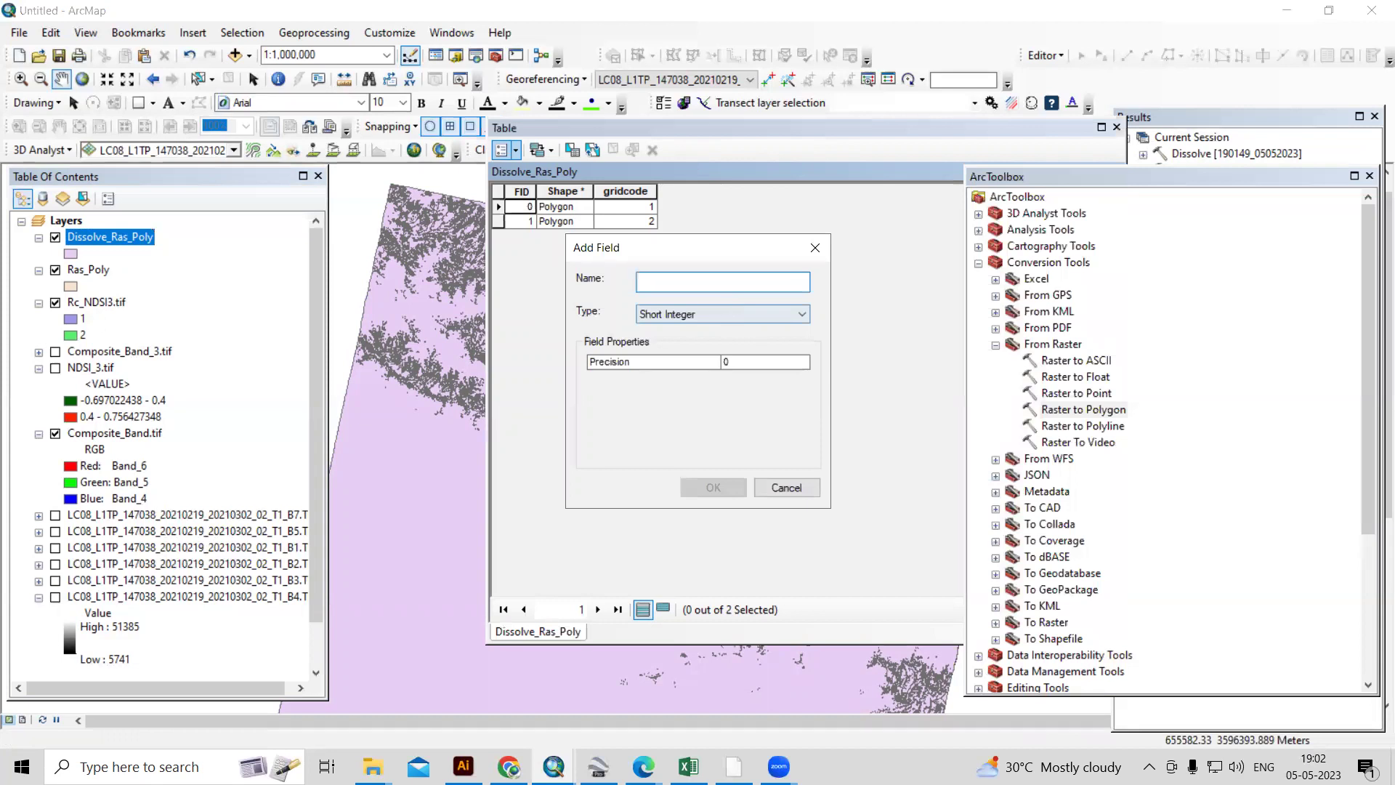
type("Area")
left_click(736, 314)
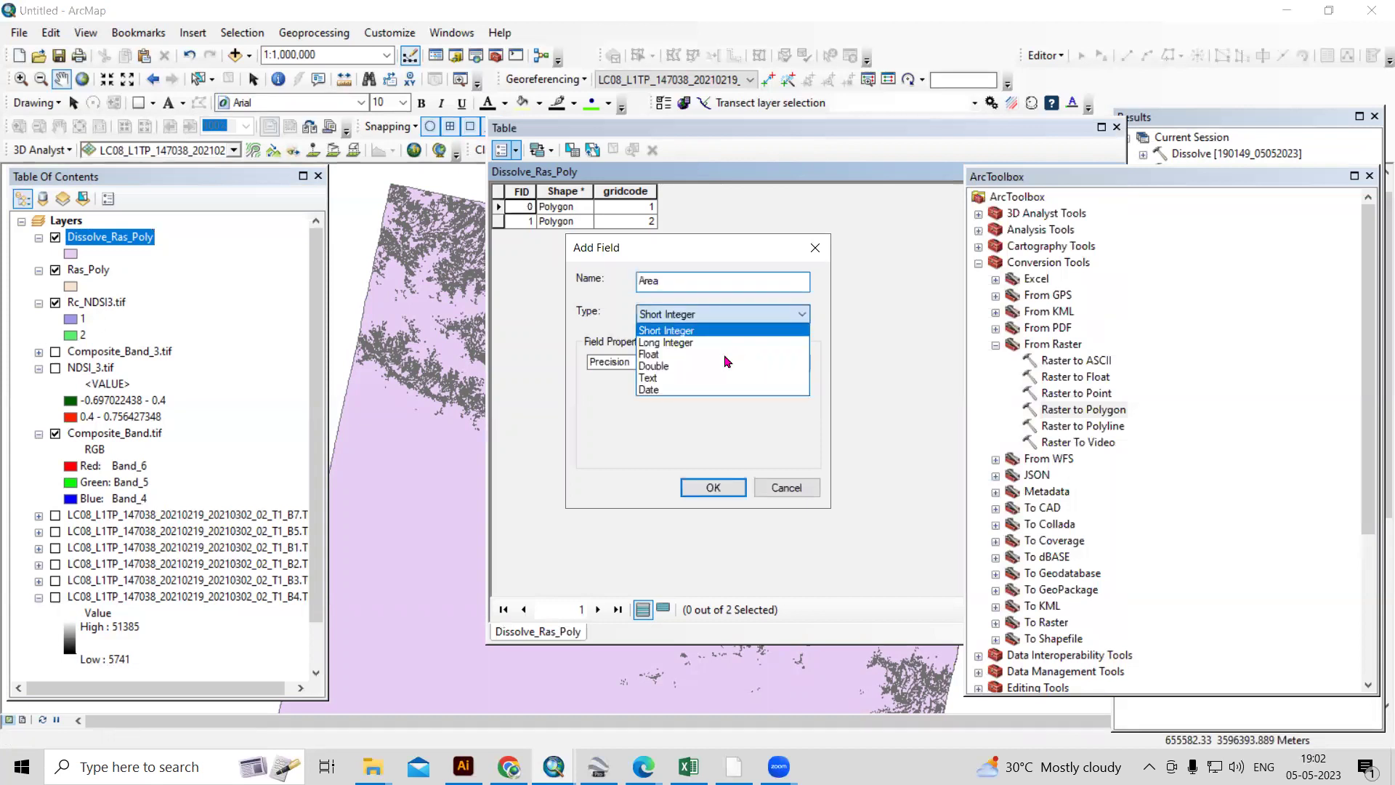
left_click(726, 354)
left_click(714, 487)
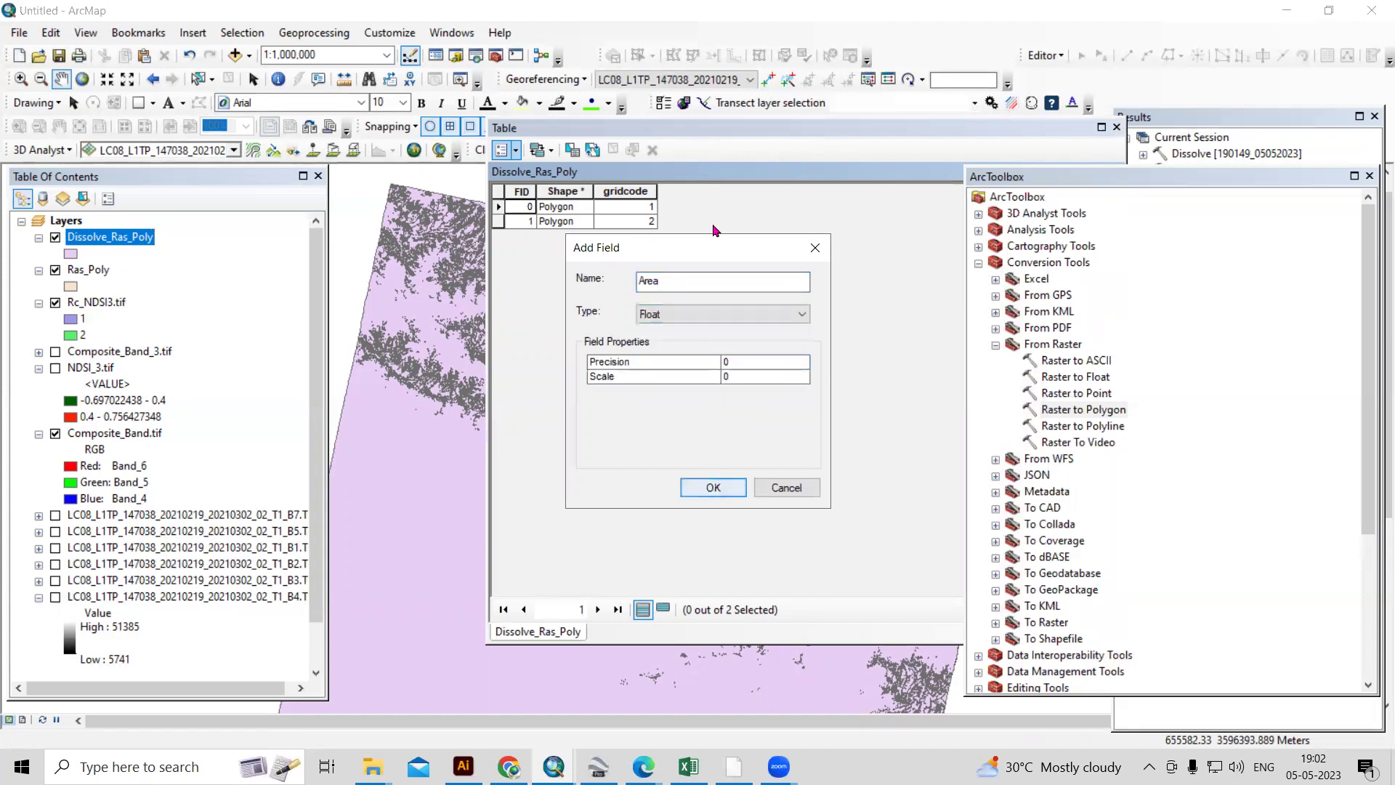
Step: Calculate the Area field's geometry in square kilometers using the data source's coordinate system
left_click(708, 193)
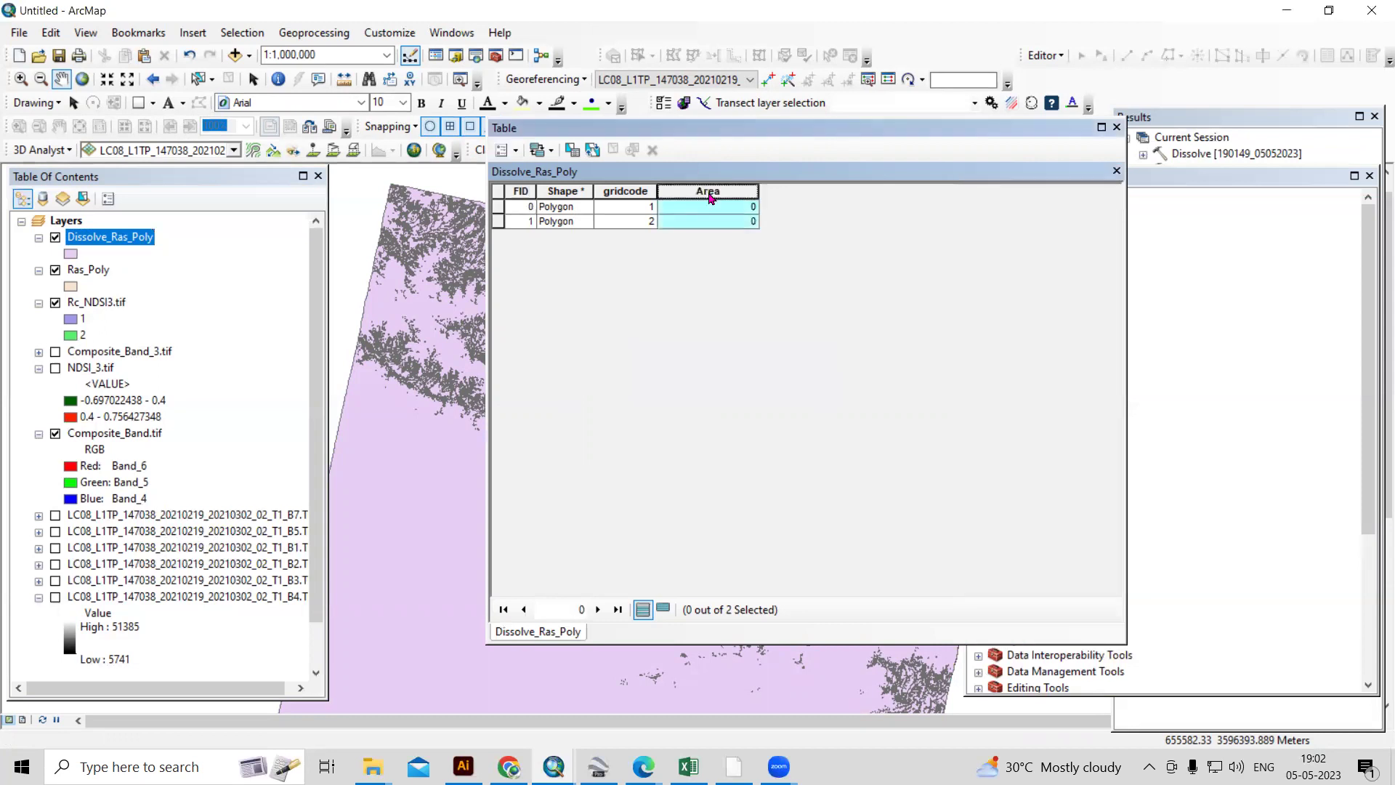
right_click(710, 198)
left_click(770, 330)
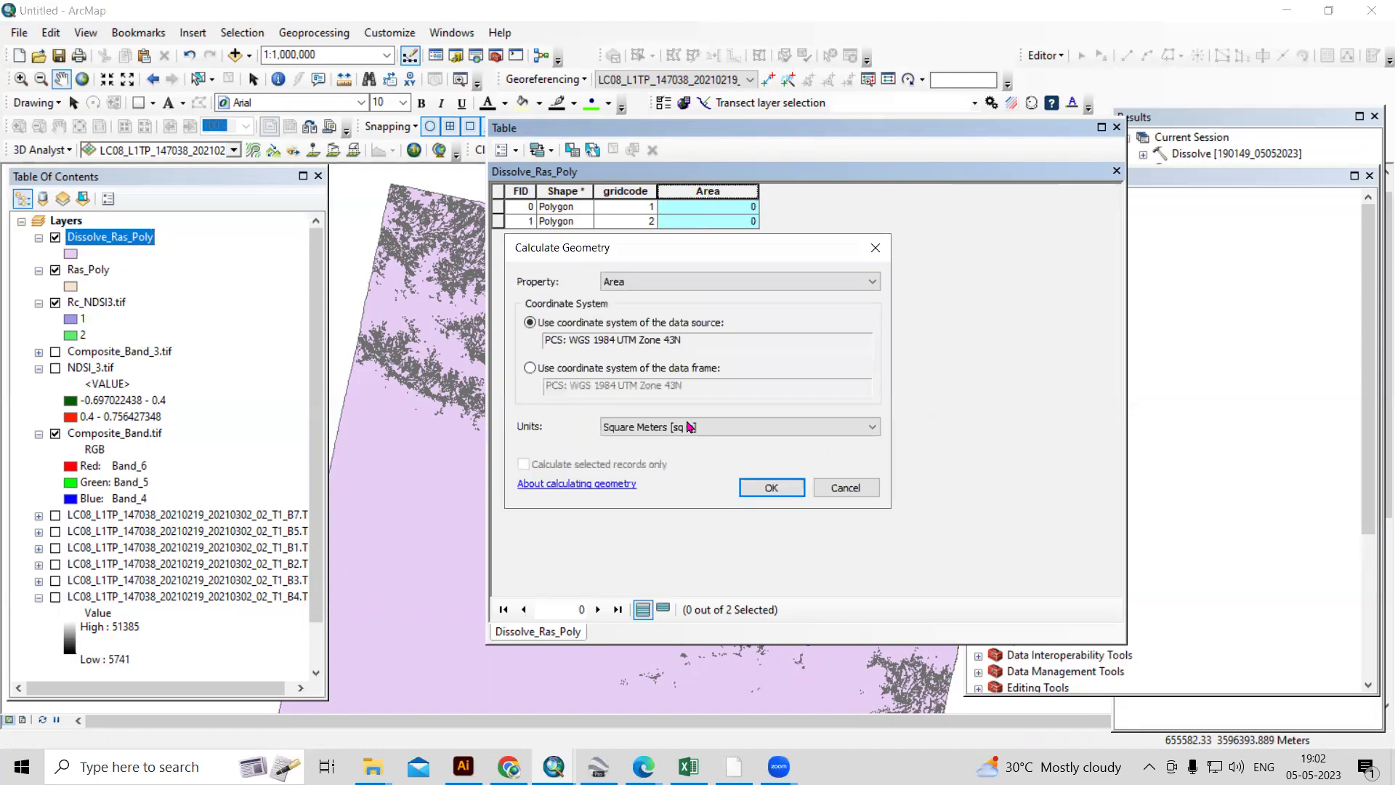
left_click(726, 427)
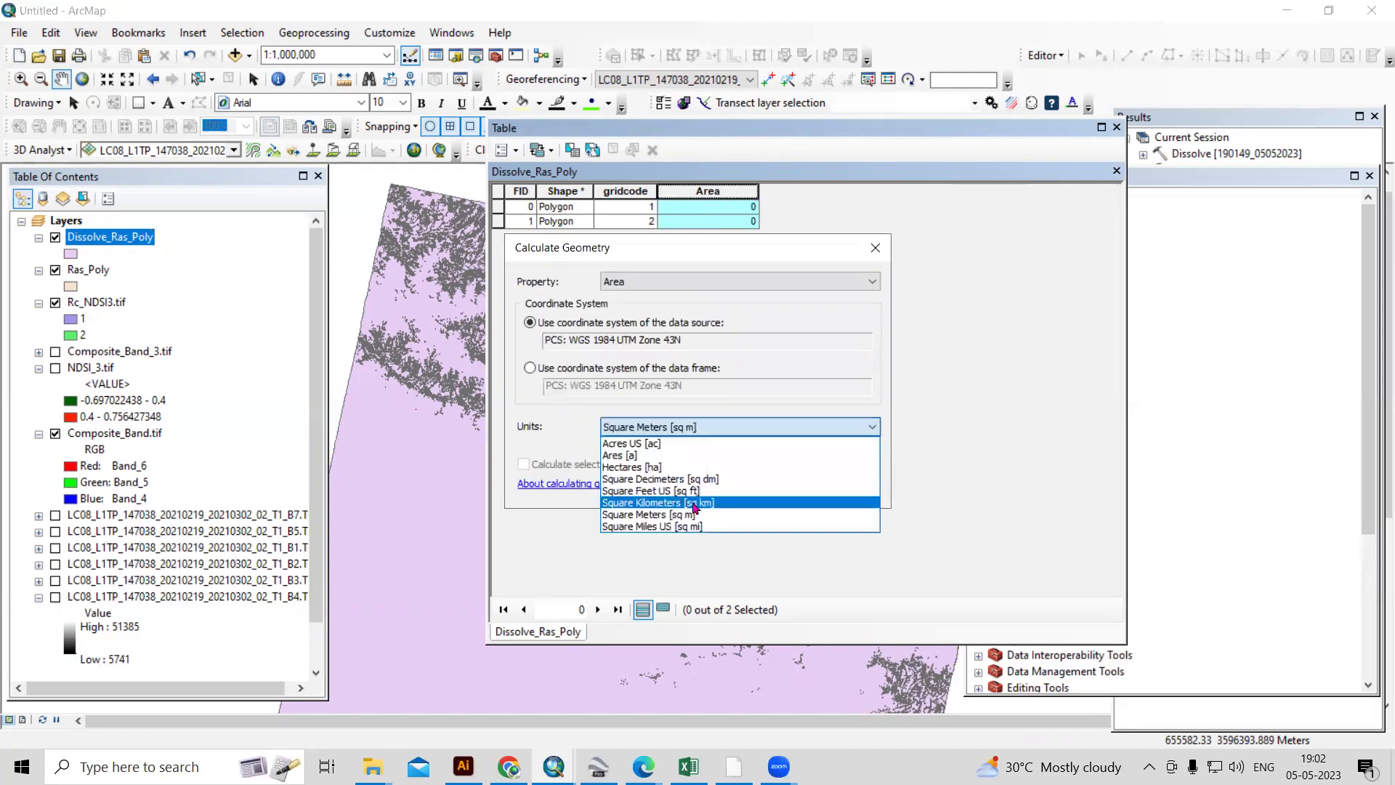
left_click(694, 504)
left_click(770, 486)
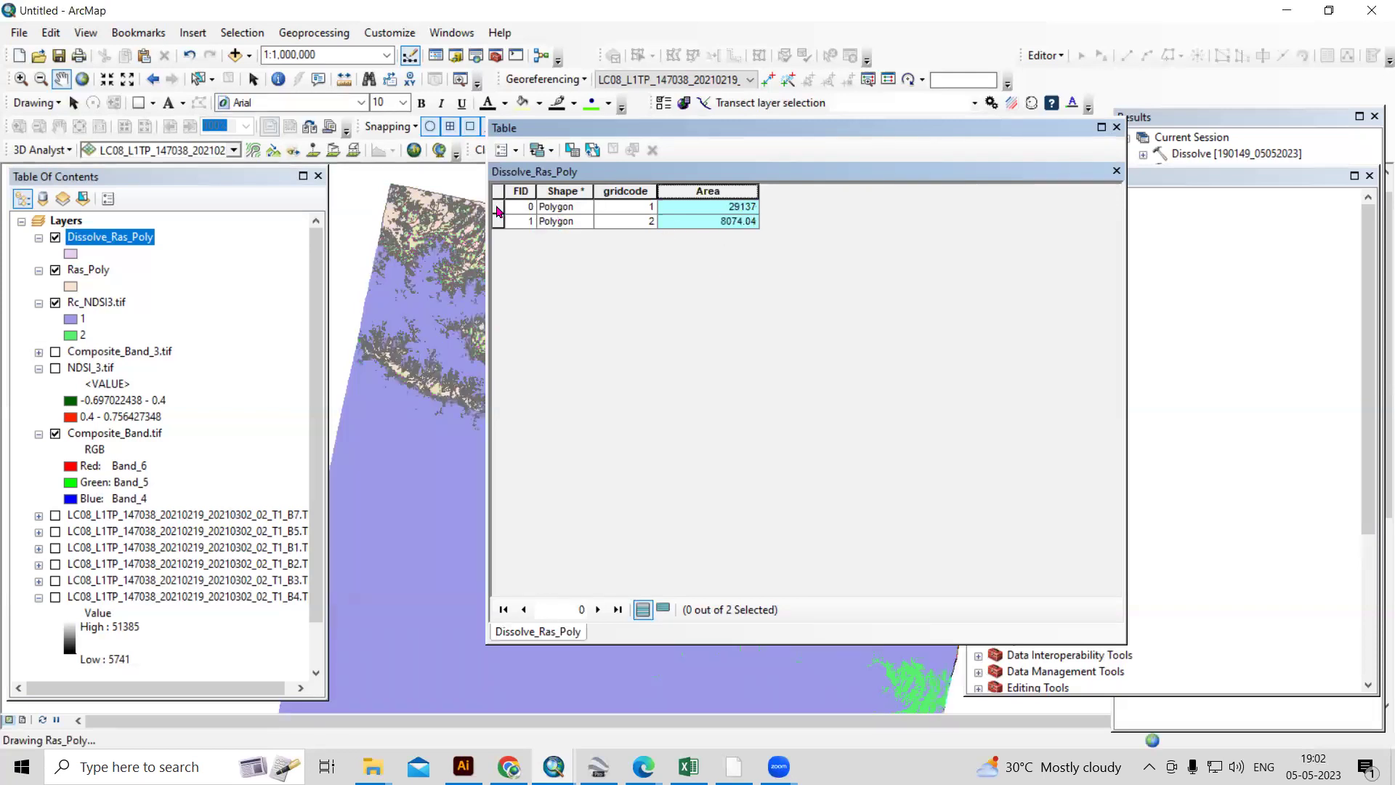
Step: Highlight the gridcode 1 polygon on the map with the table moved aside, and clear the selection
left_click(498, 211)
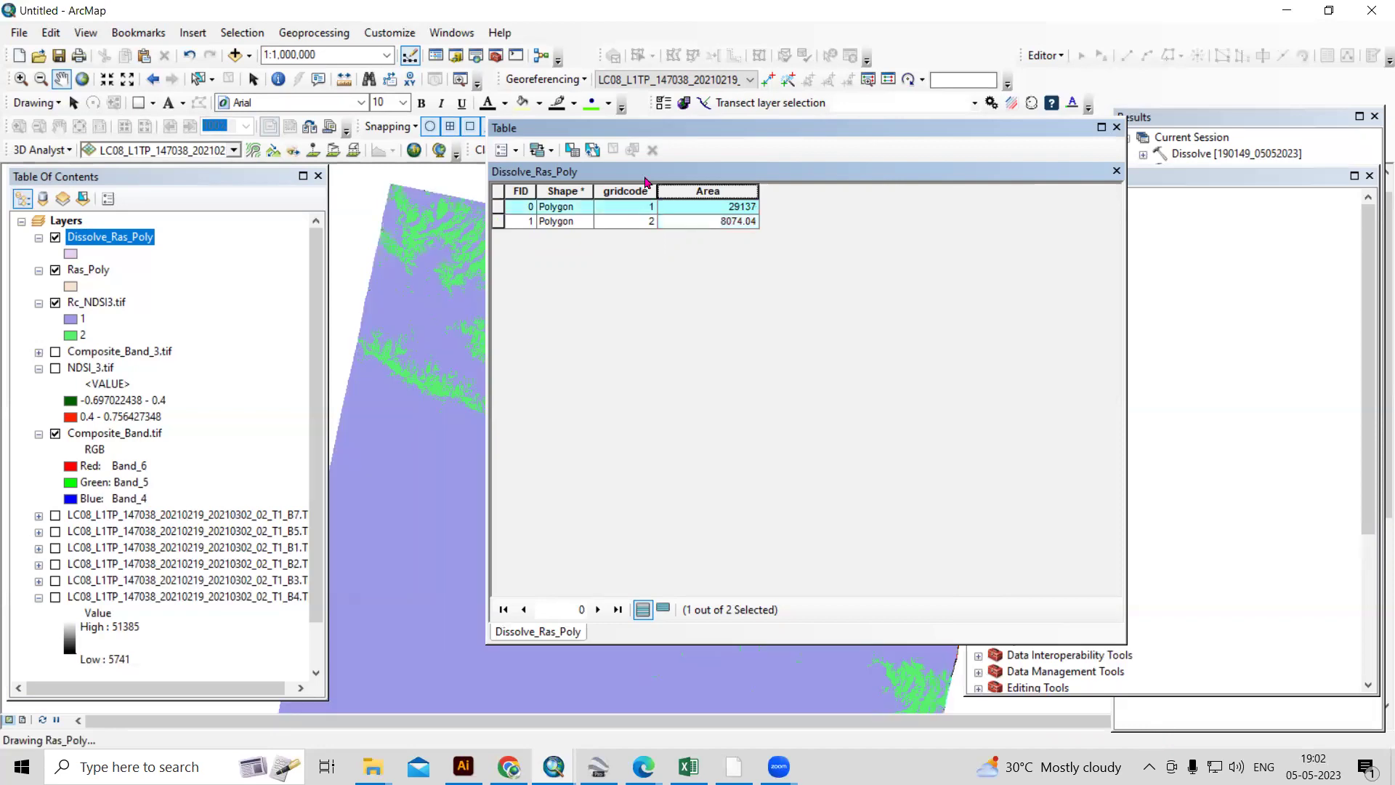
left_click_drag(975, 137, 836, 320)
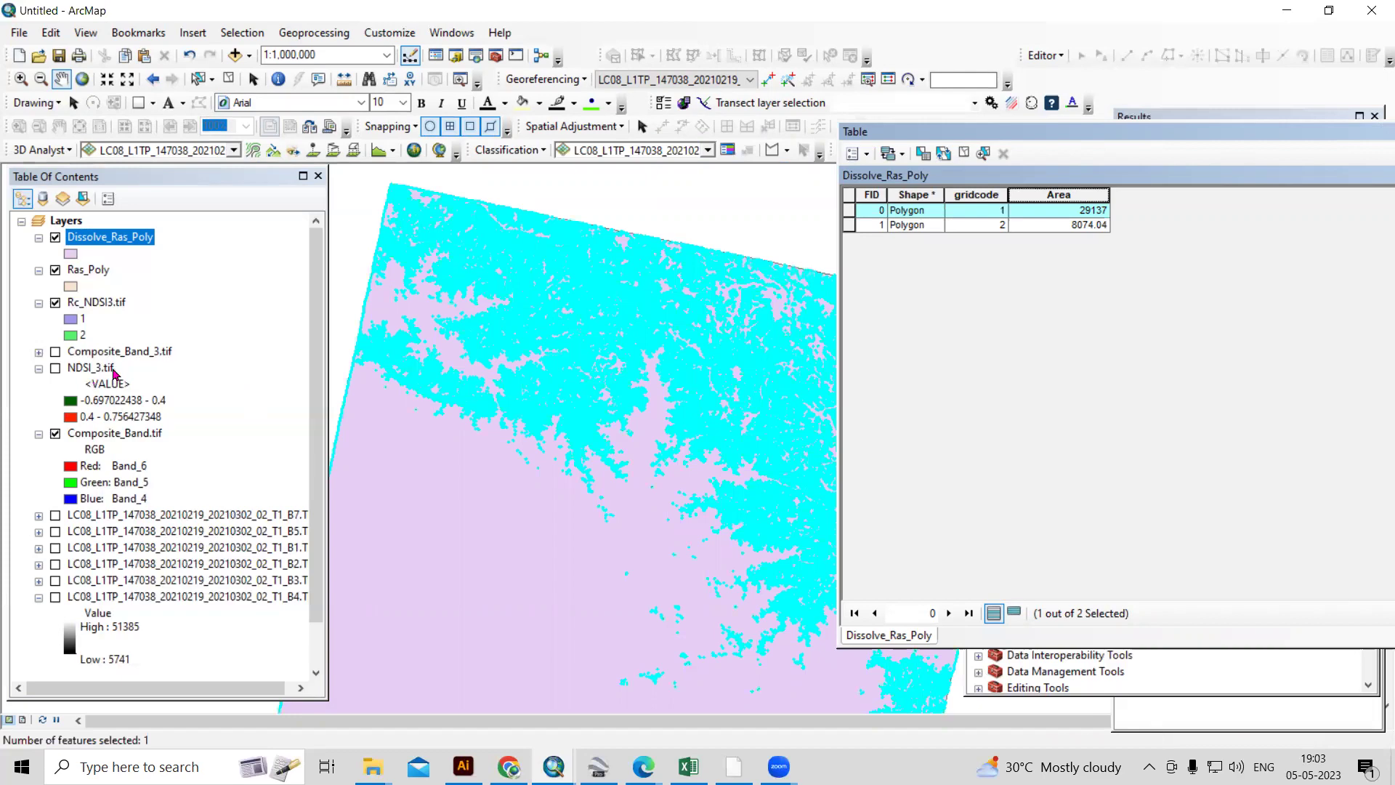
left_click(229, 79)
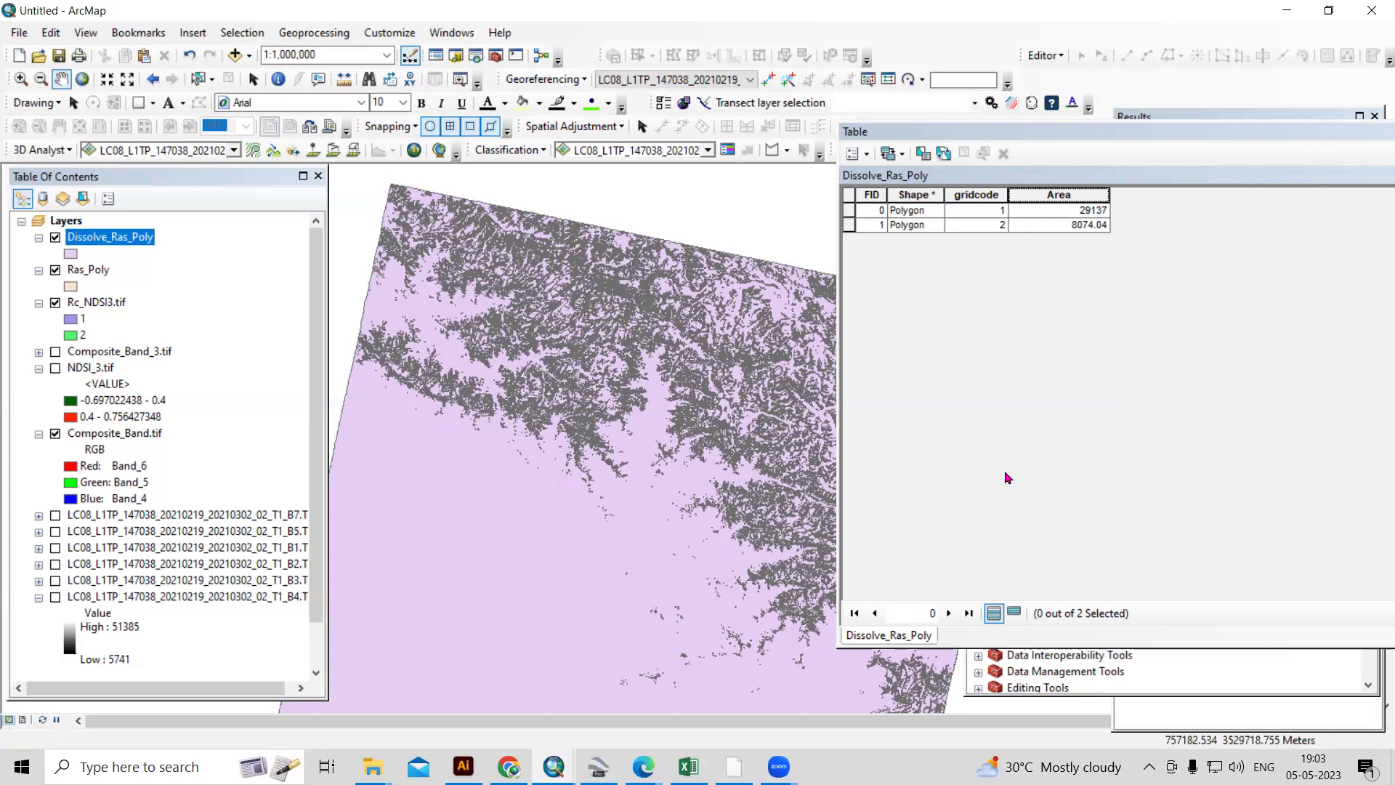
left_click(1176, 137)
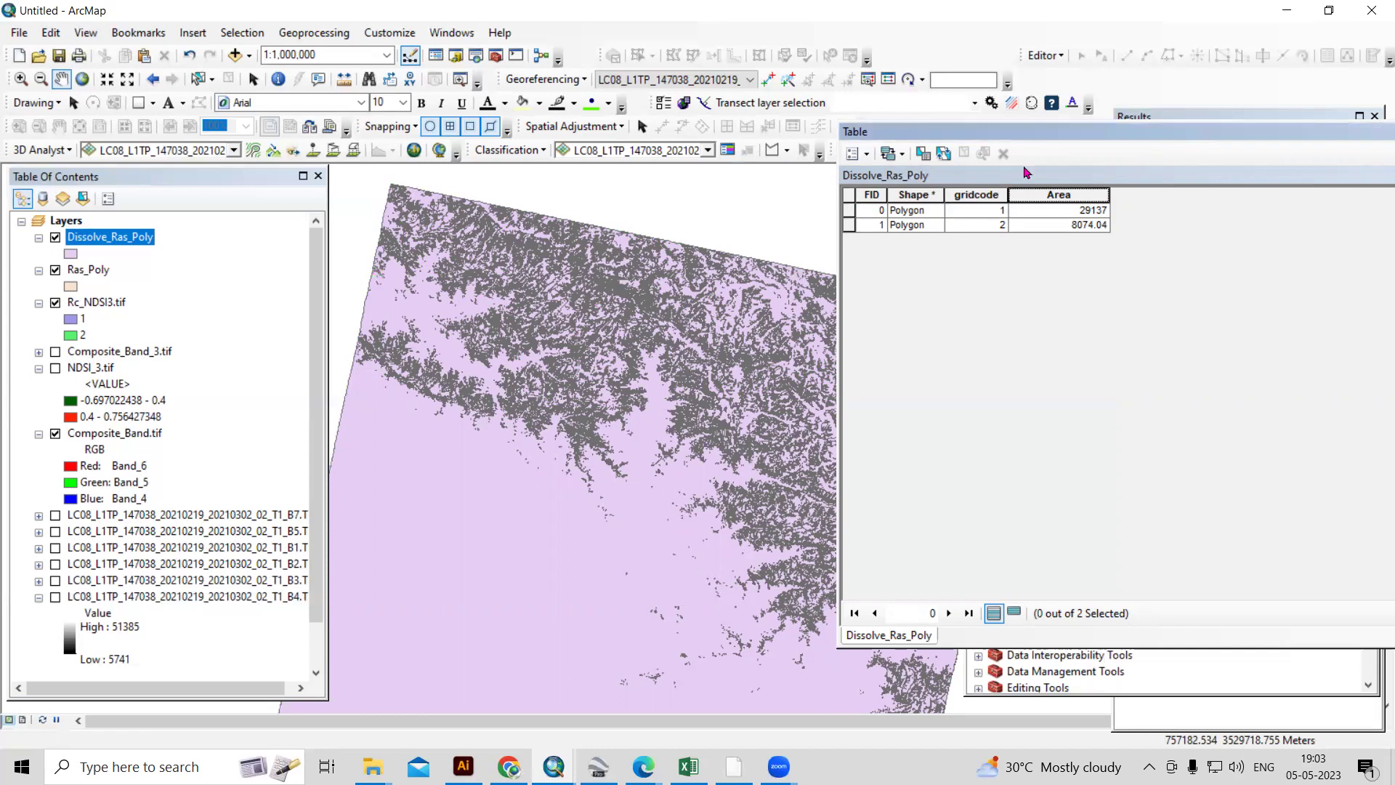
left_click_drag(1028, 132, 764, 153)
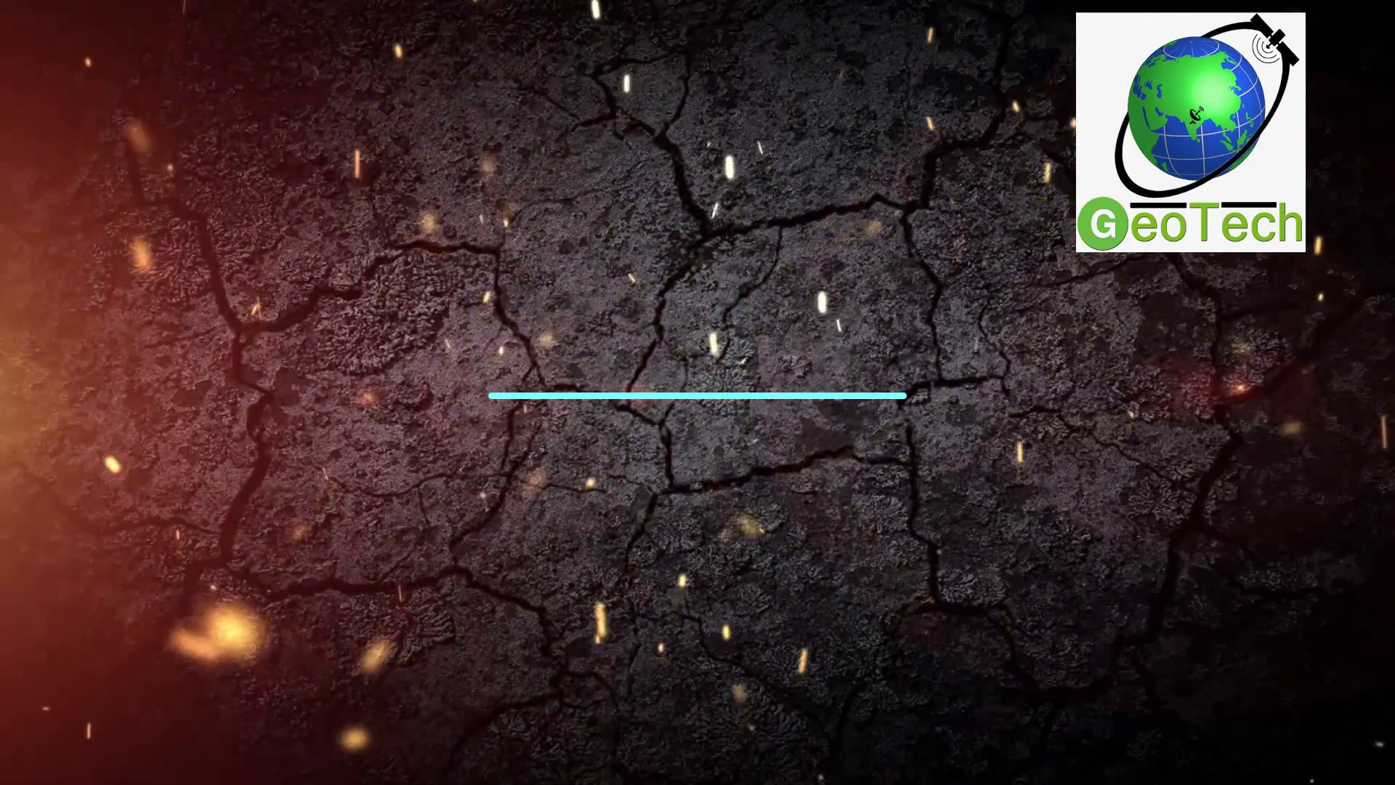